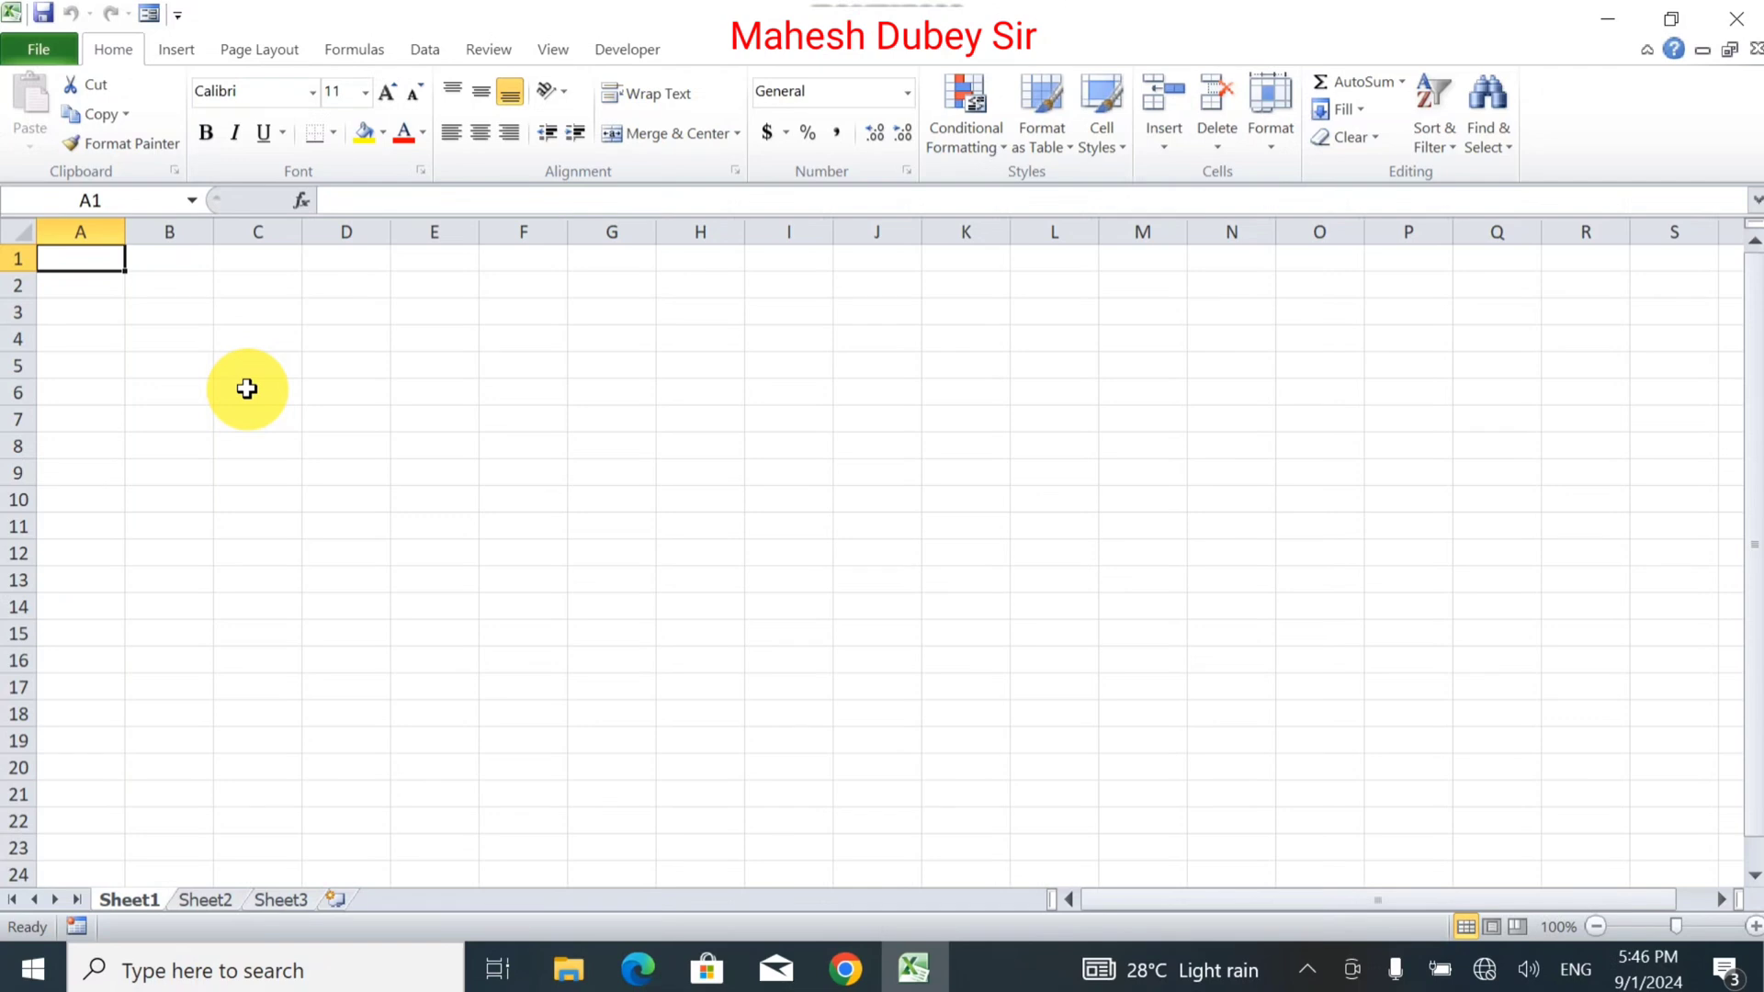
Enter 'Depart Name', 'Personal Information' and 'Name Baby' down A1–A3, and 'Date of Birth' in G3.
text(Depart)
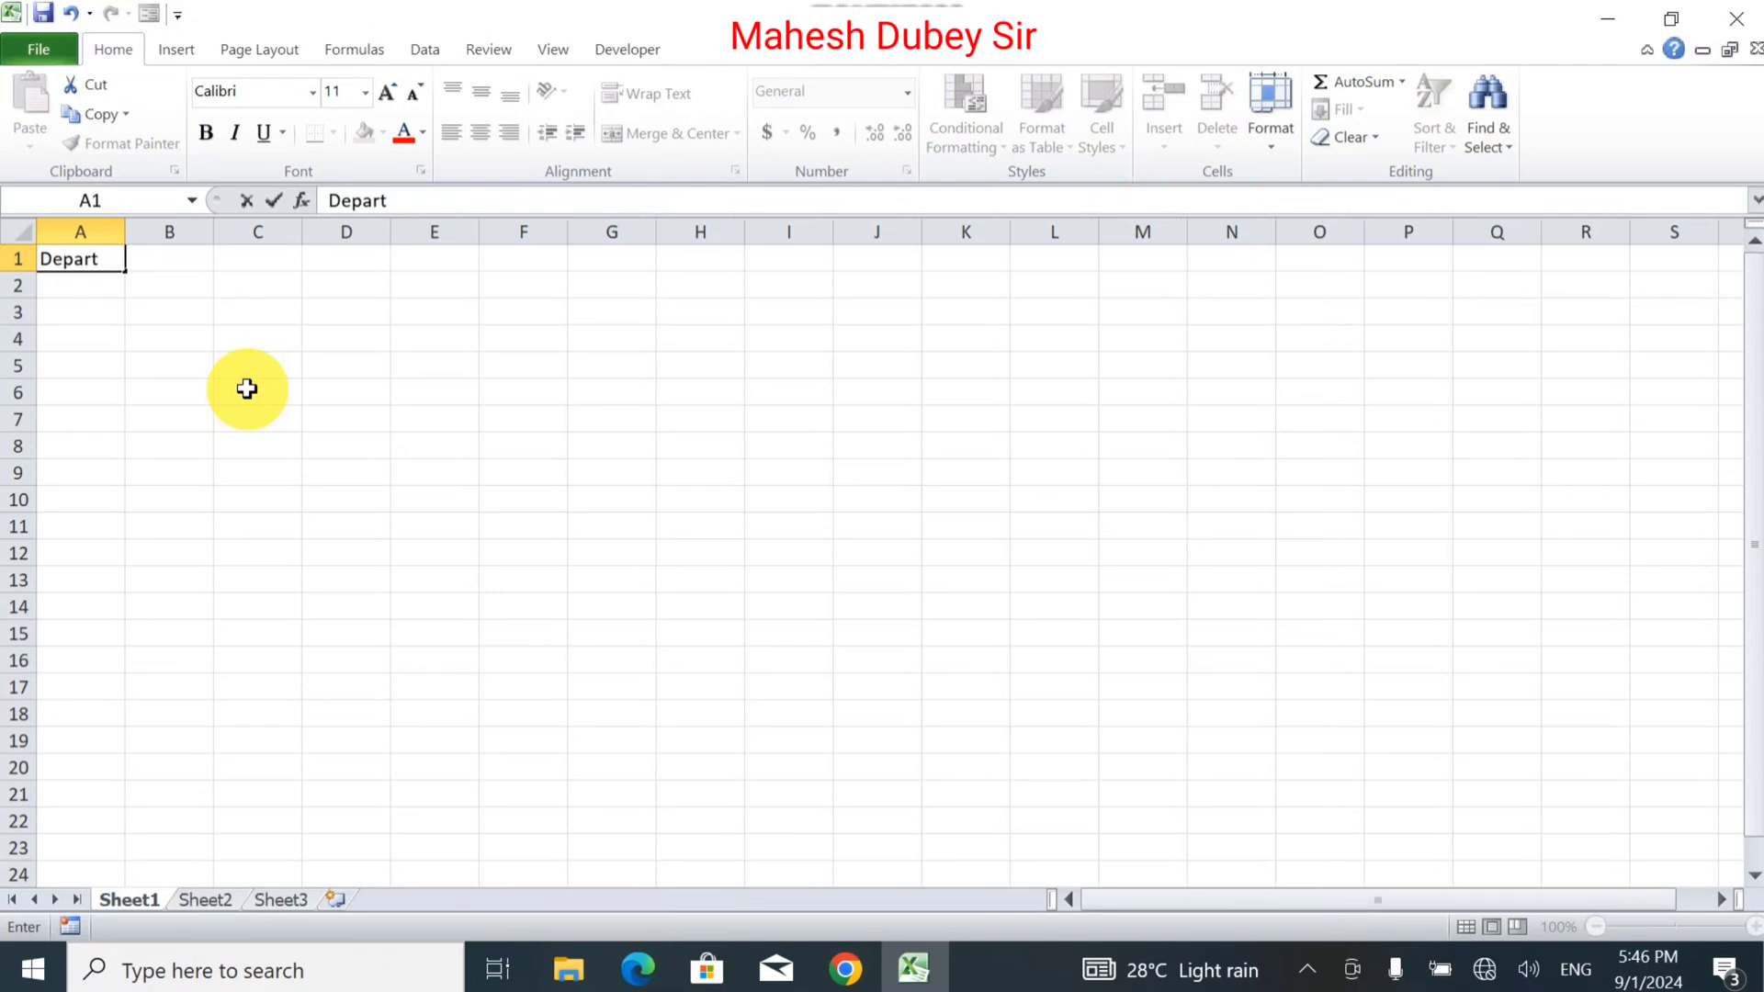
text( Name)
key(Return)
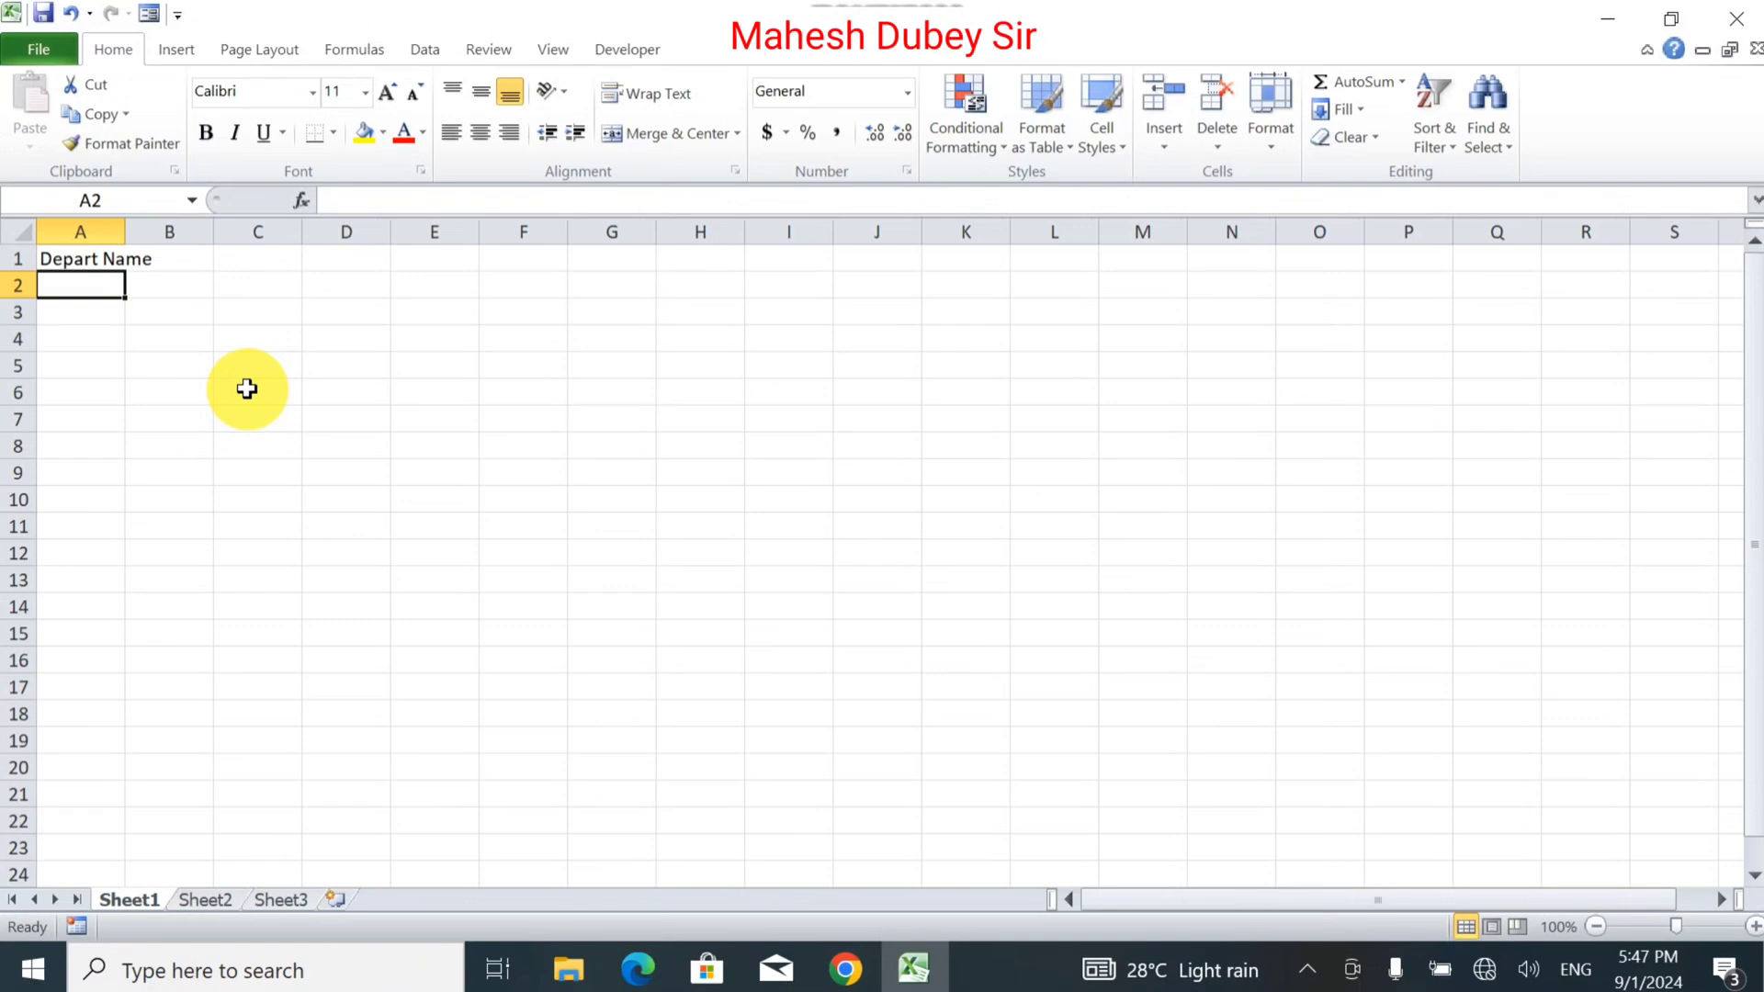
text(Per)
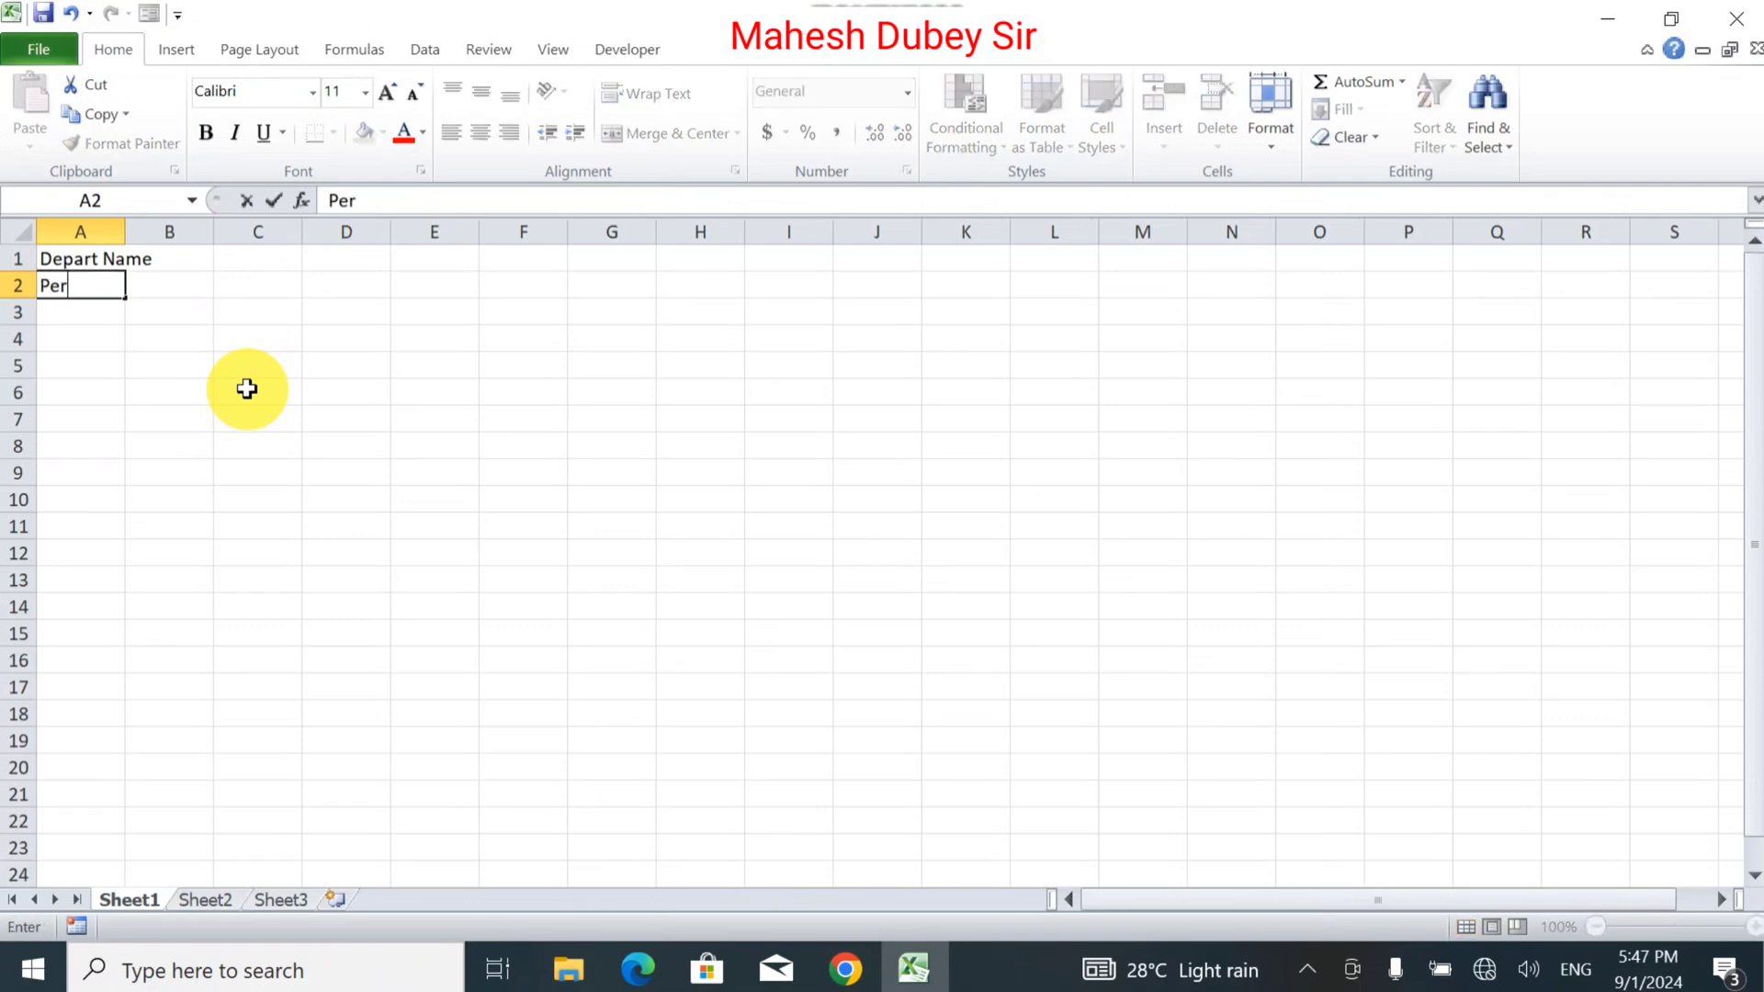
text(sonal Infor)
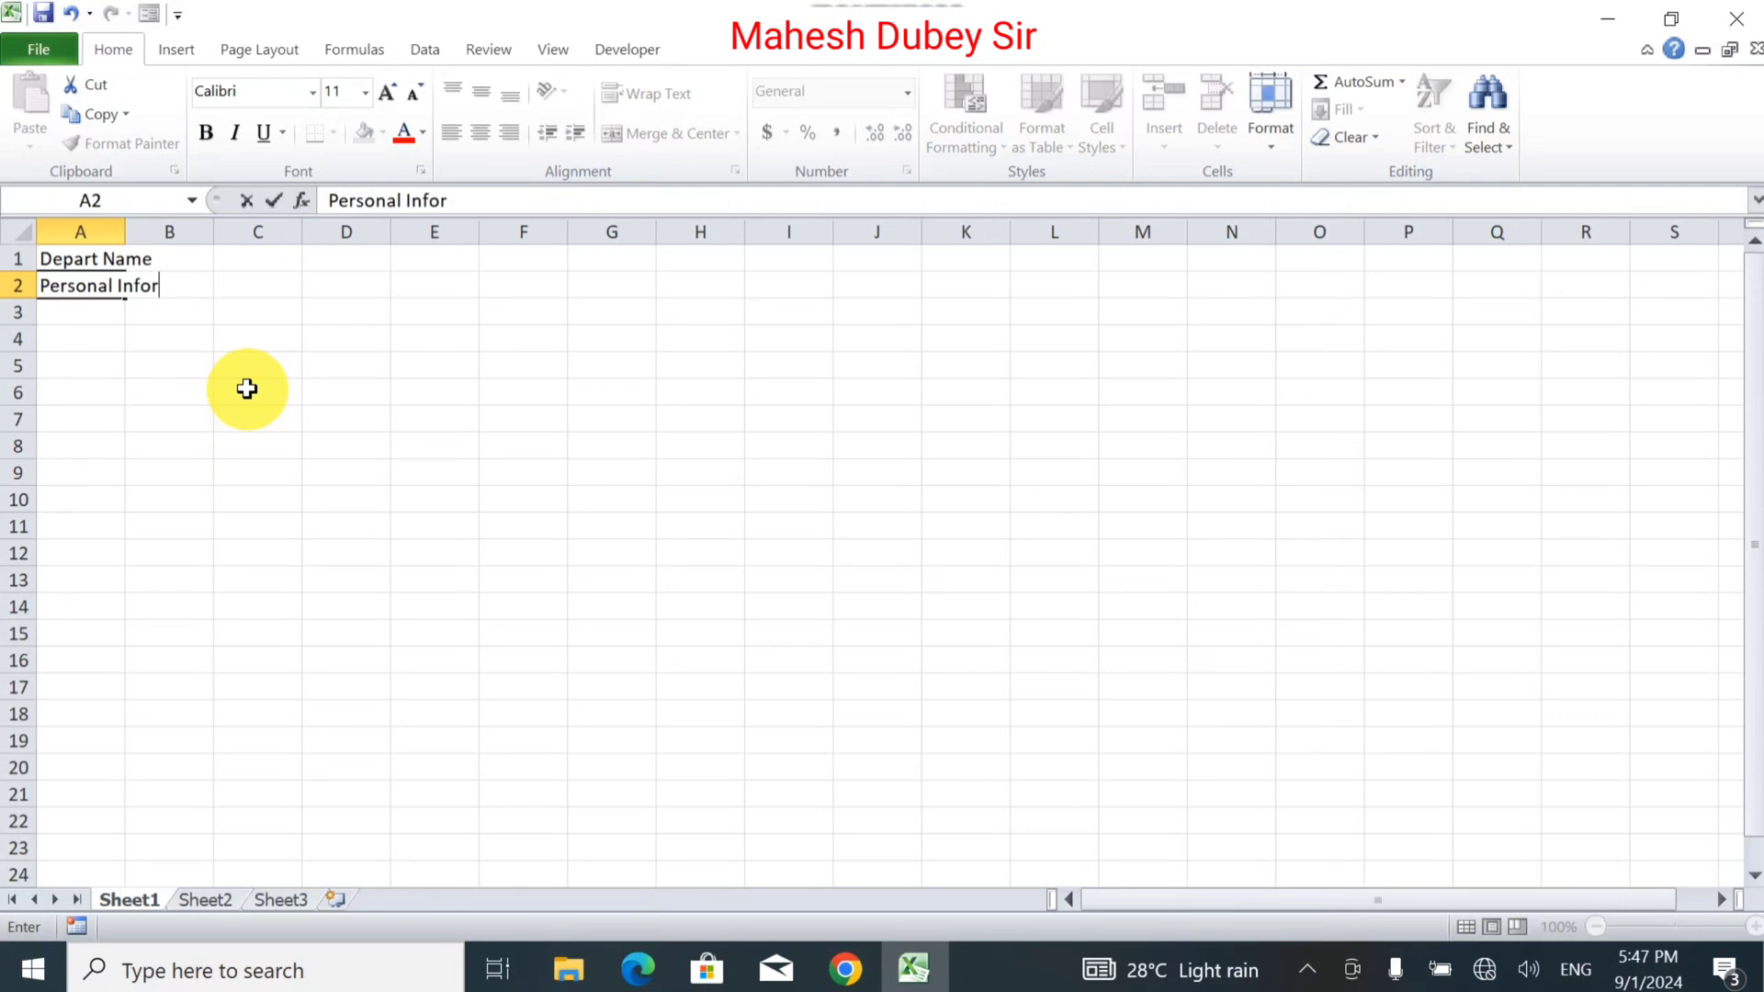
text(mation)
key(Return)
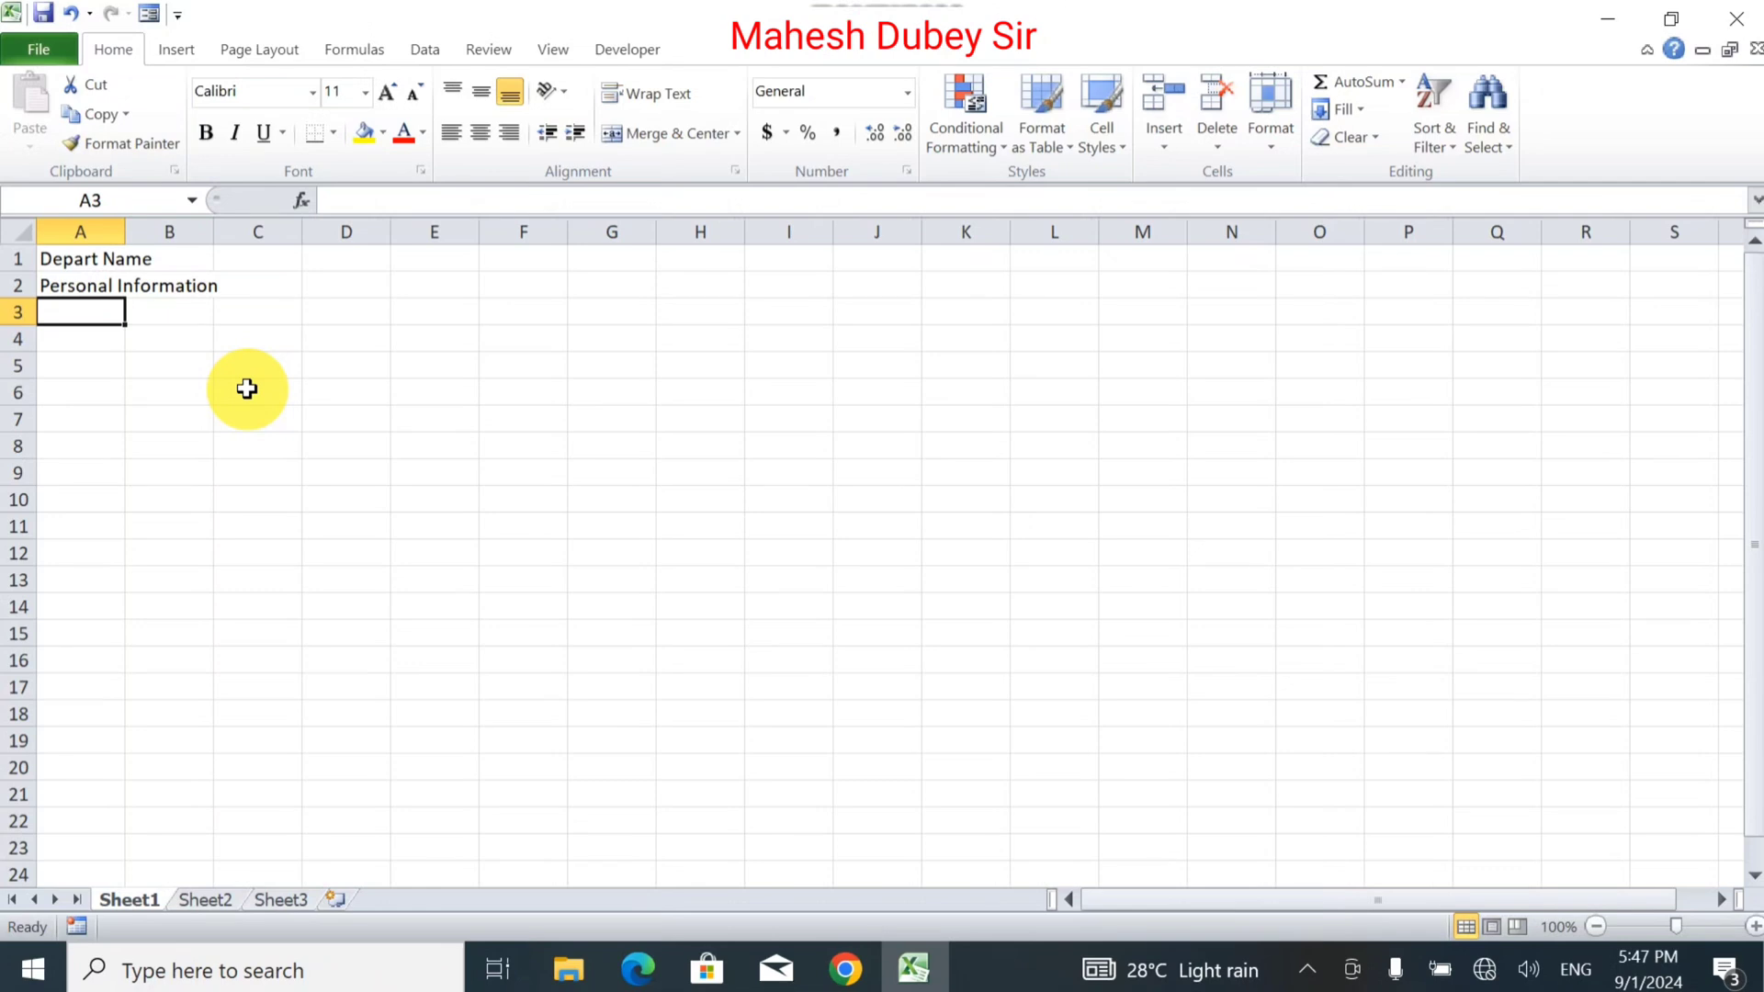
text(Name)
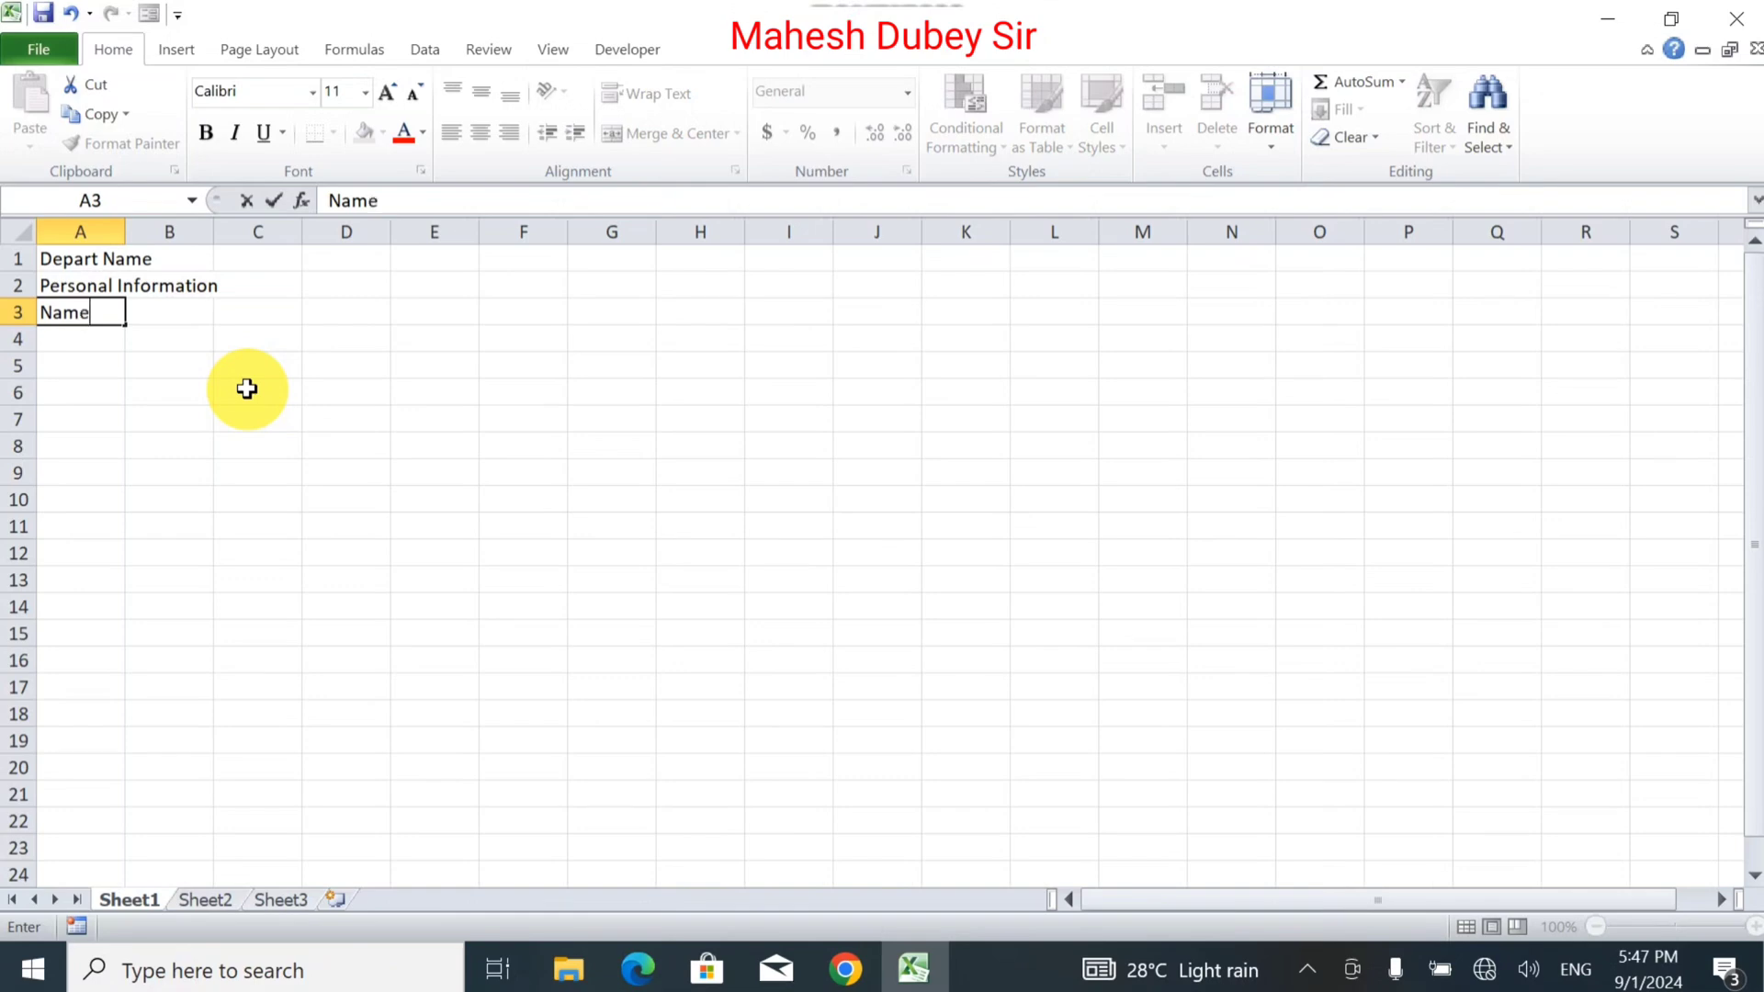
text( Baby)
key(Tab)
key(Tab)
key(Tab)
key(Tab)
key(Tab)
key(Tab)
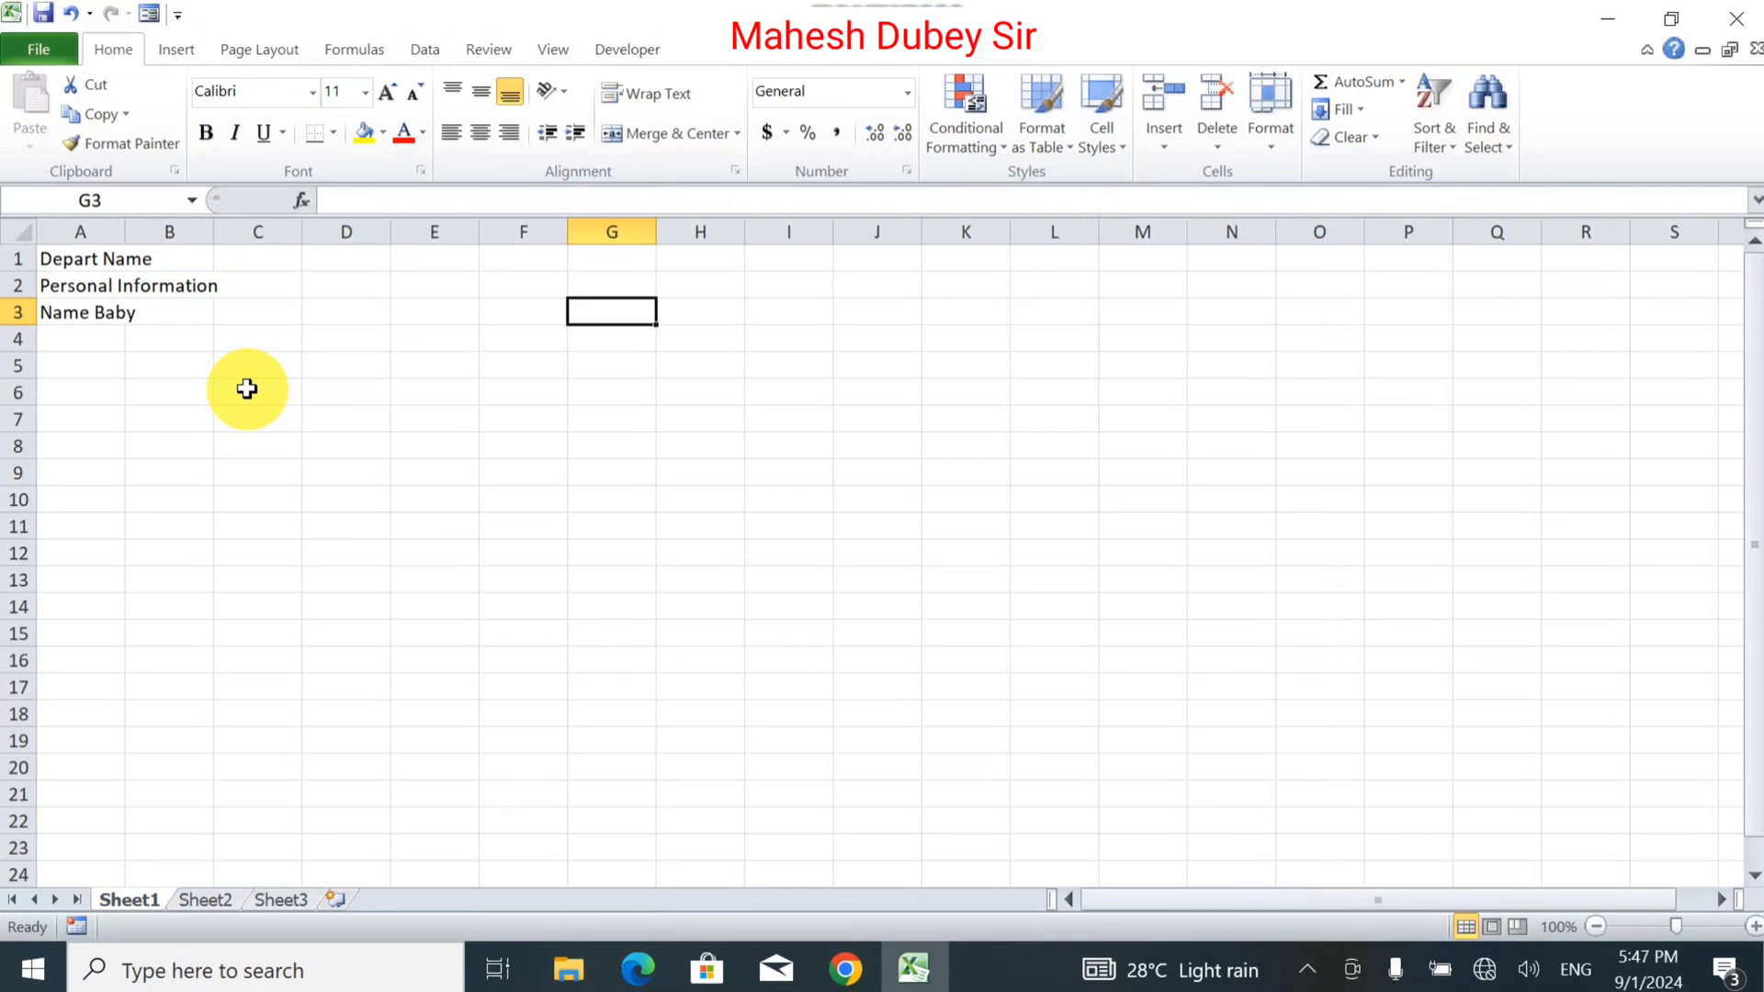
text(Date)
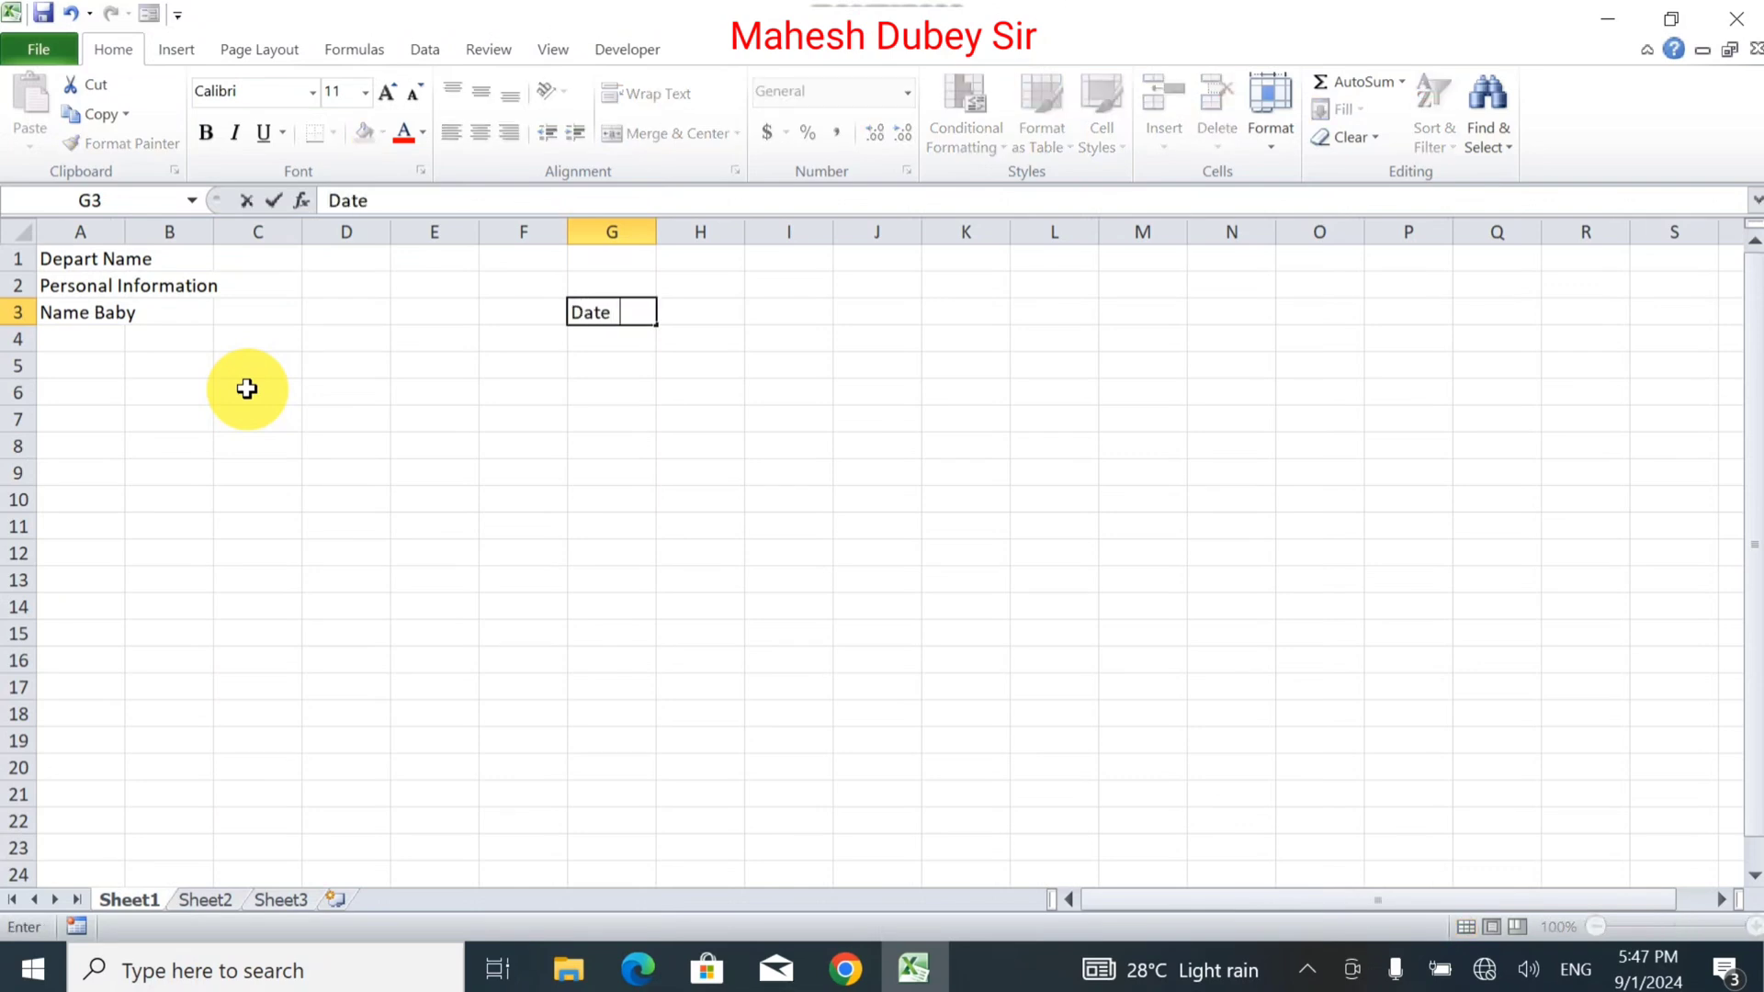
text(  of Birth)
key(Return)
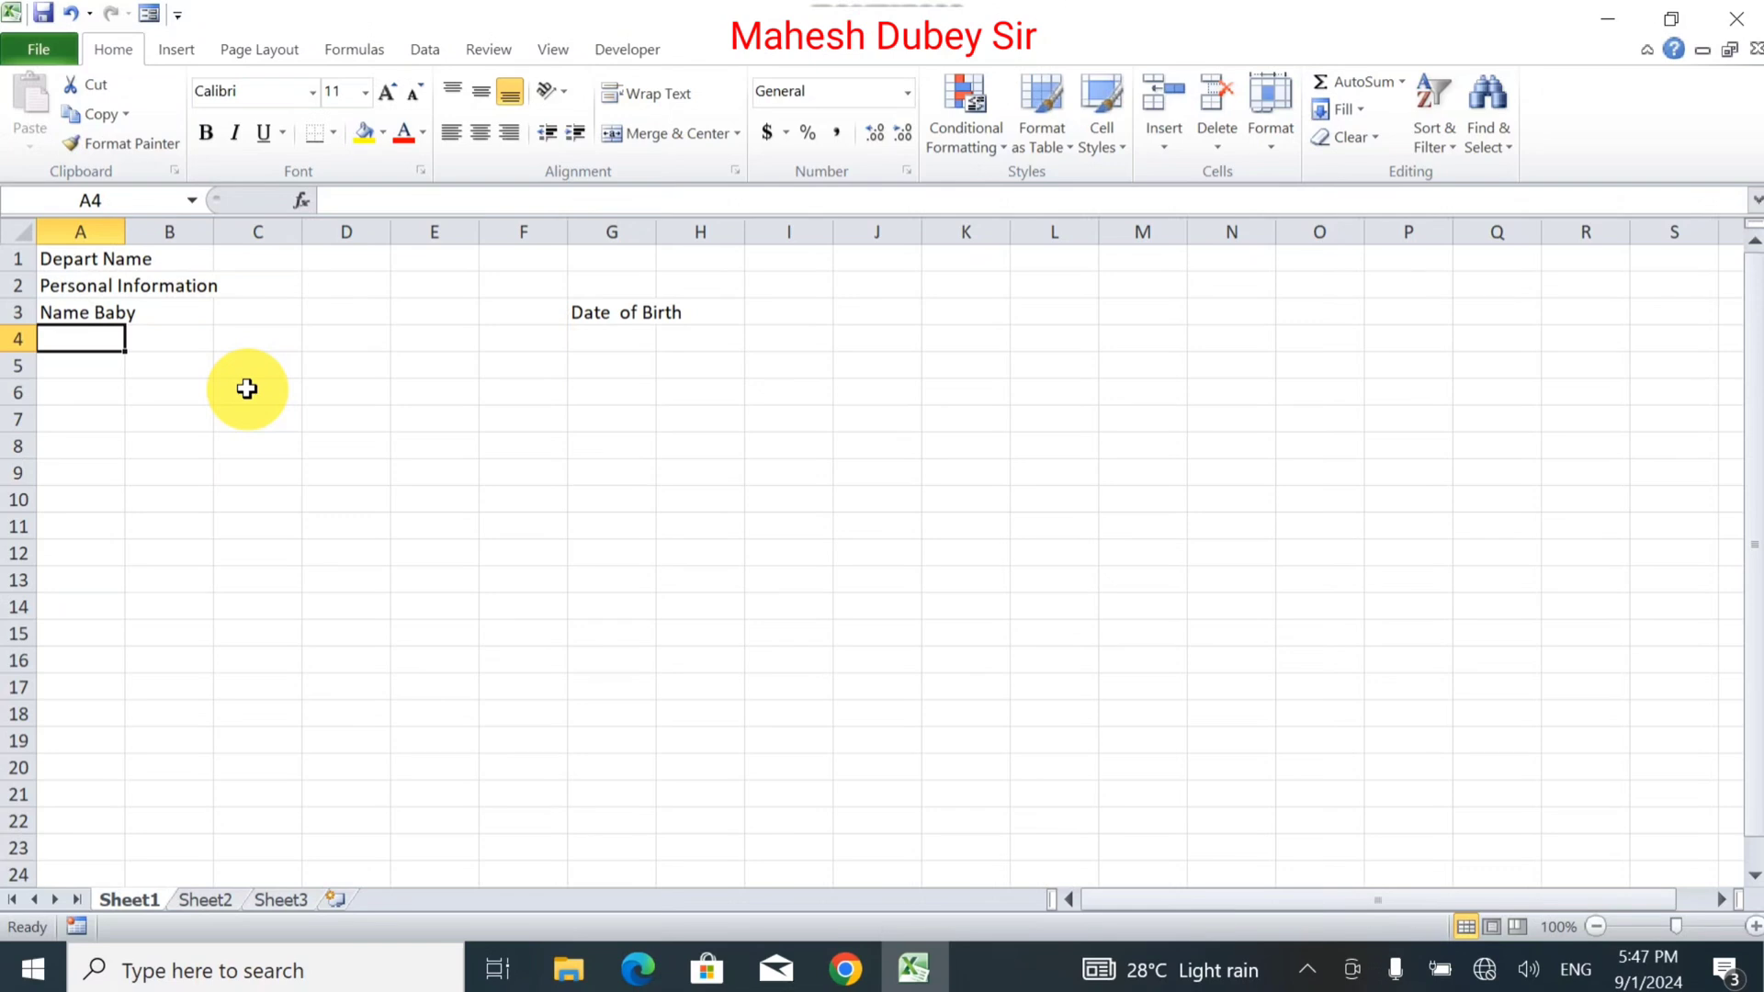
Label row 5 with Age in A5, Year in C5, Months in E5 and Days in G5.
key(Down)
text(Age)
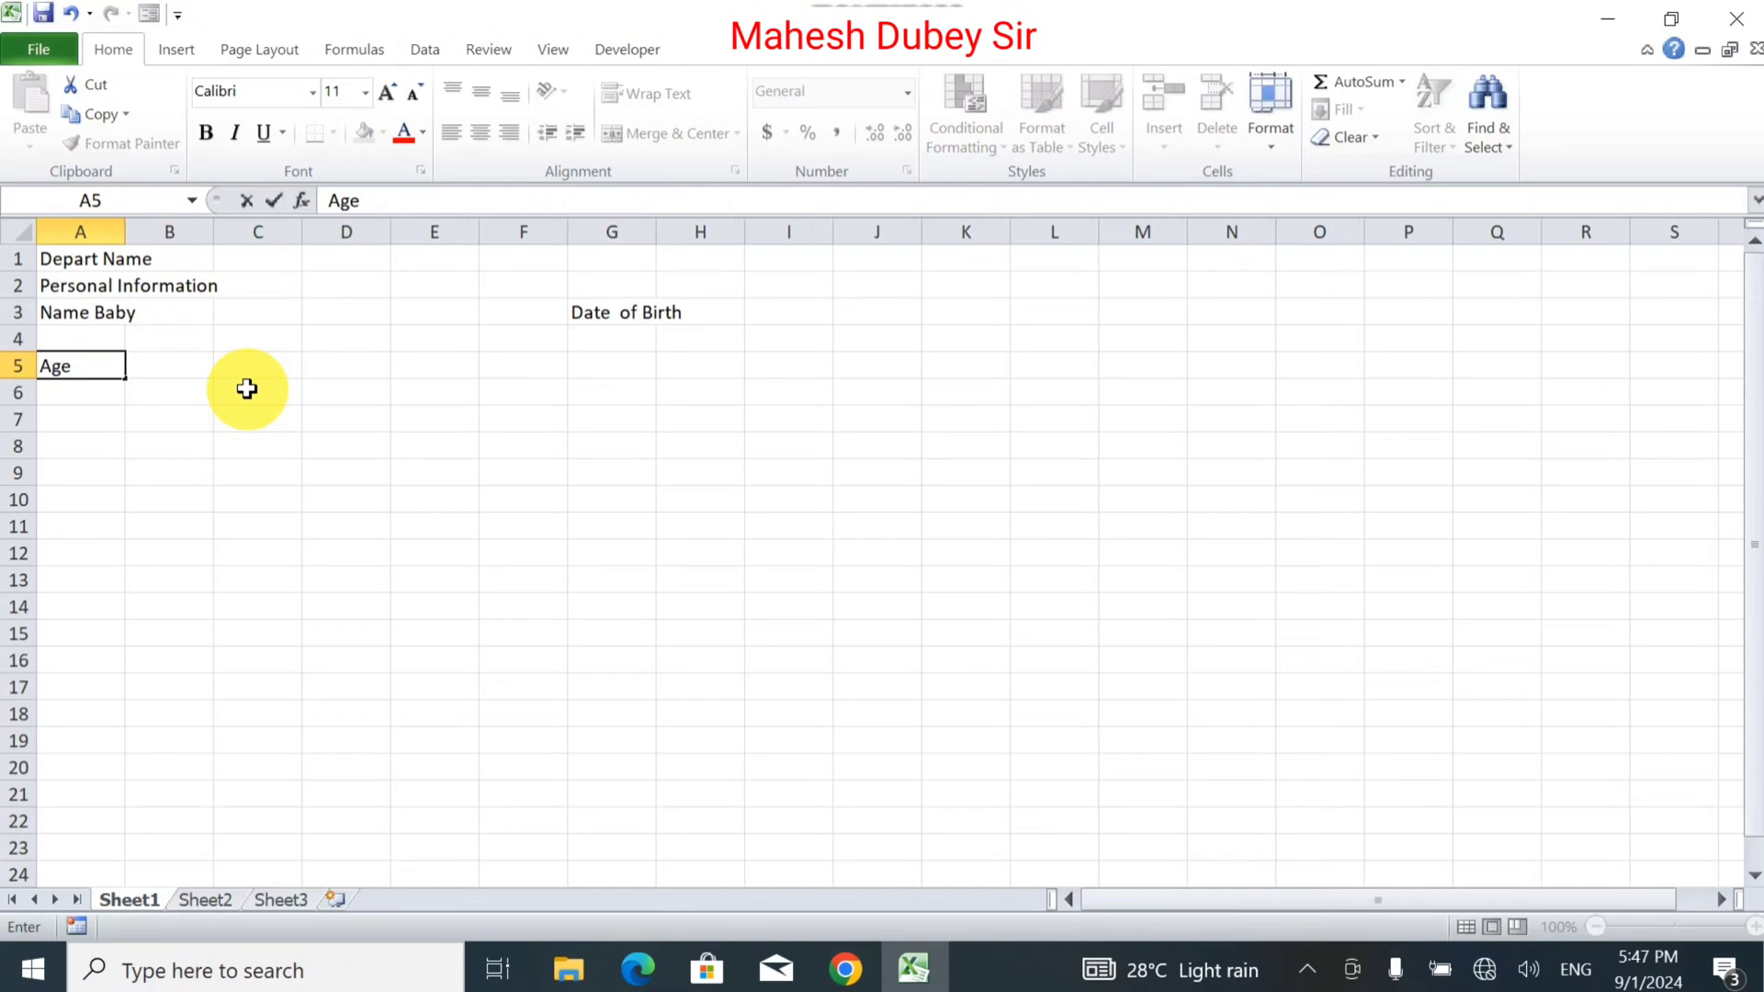
key(Tab)
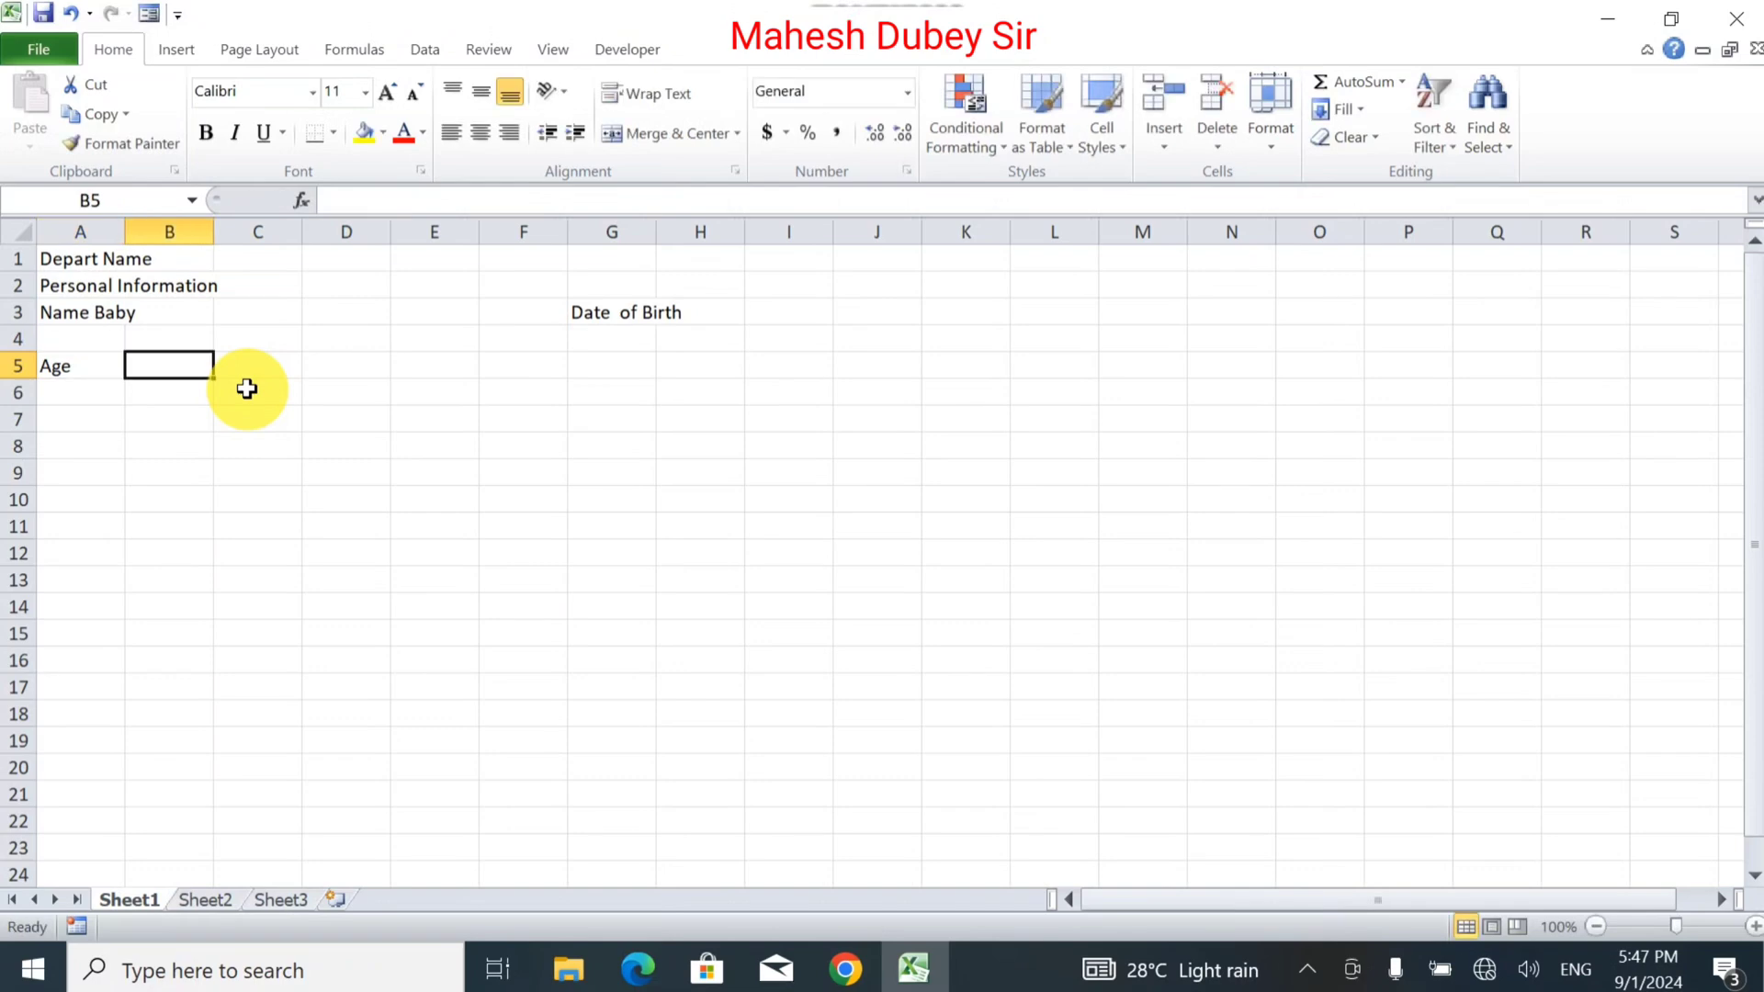
key(Tab)
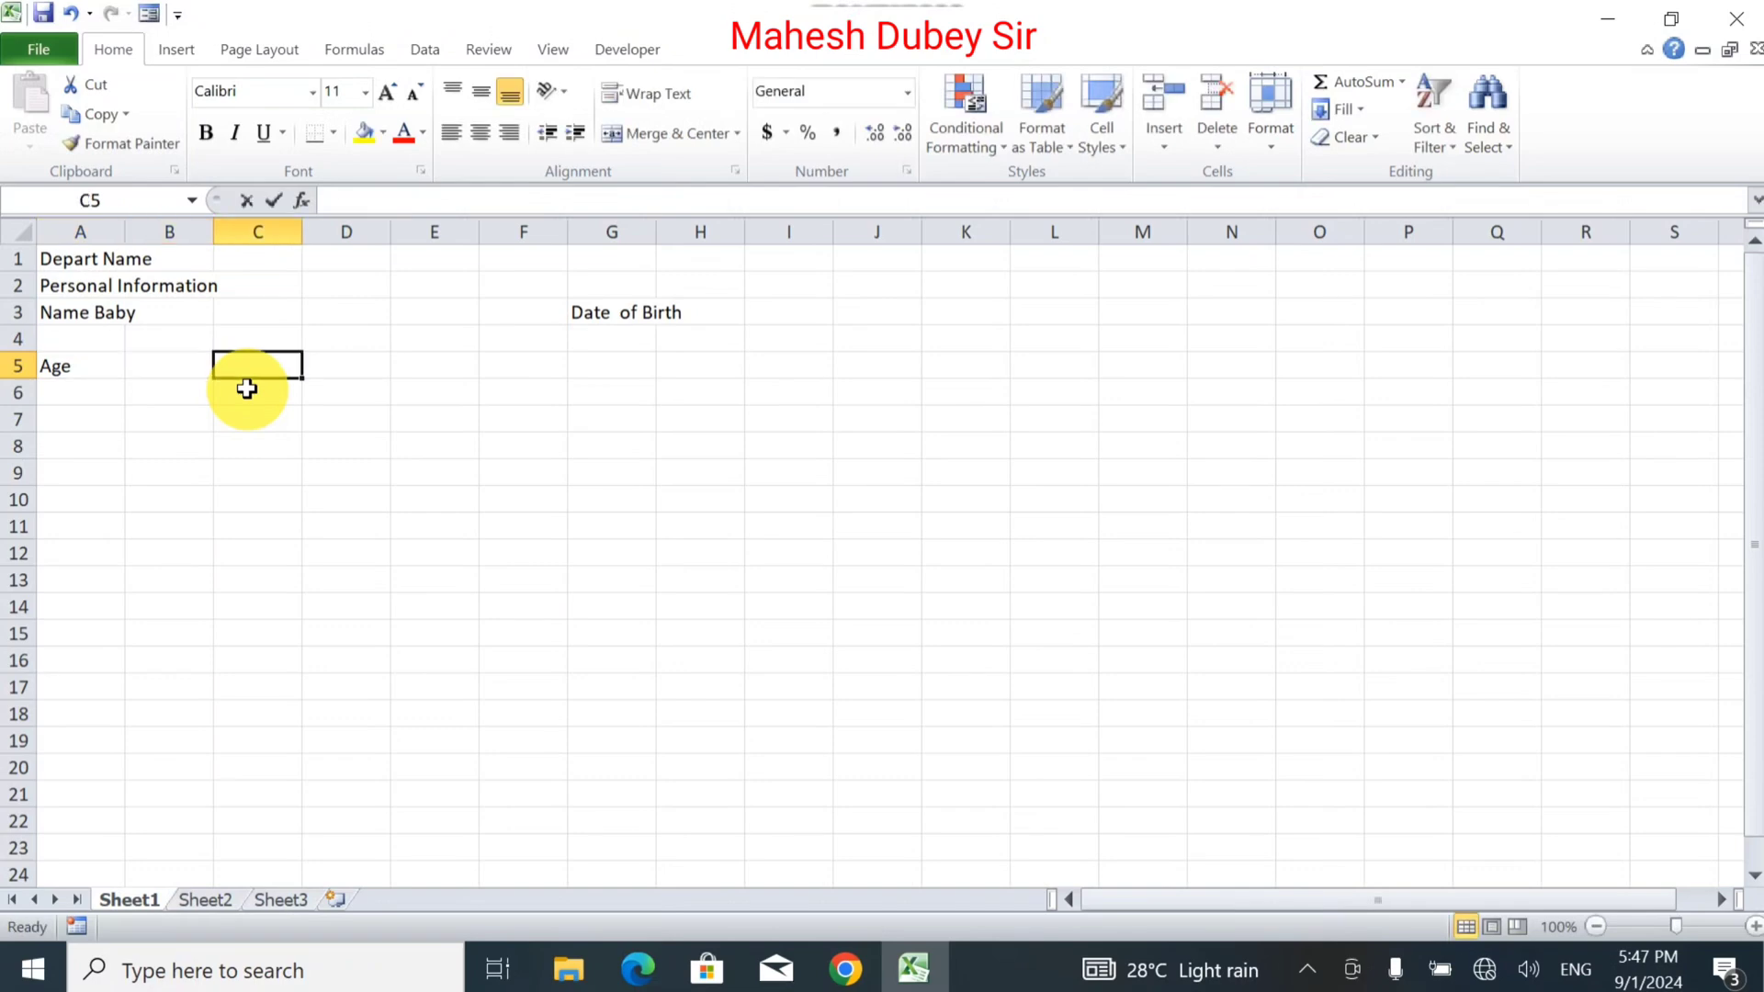
text(Year)
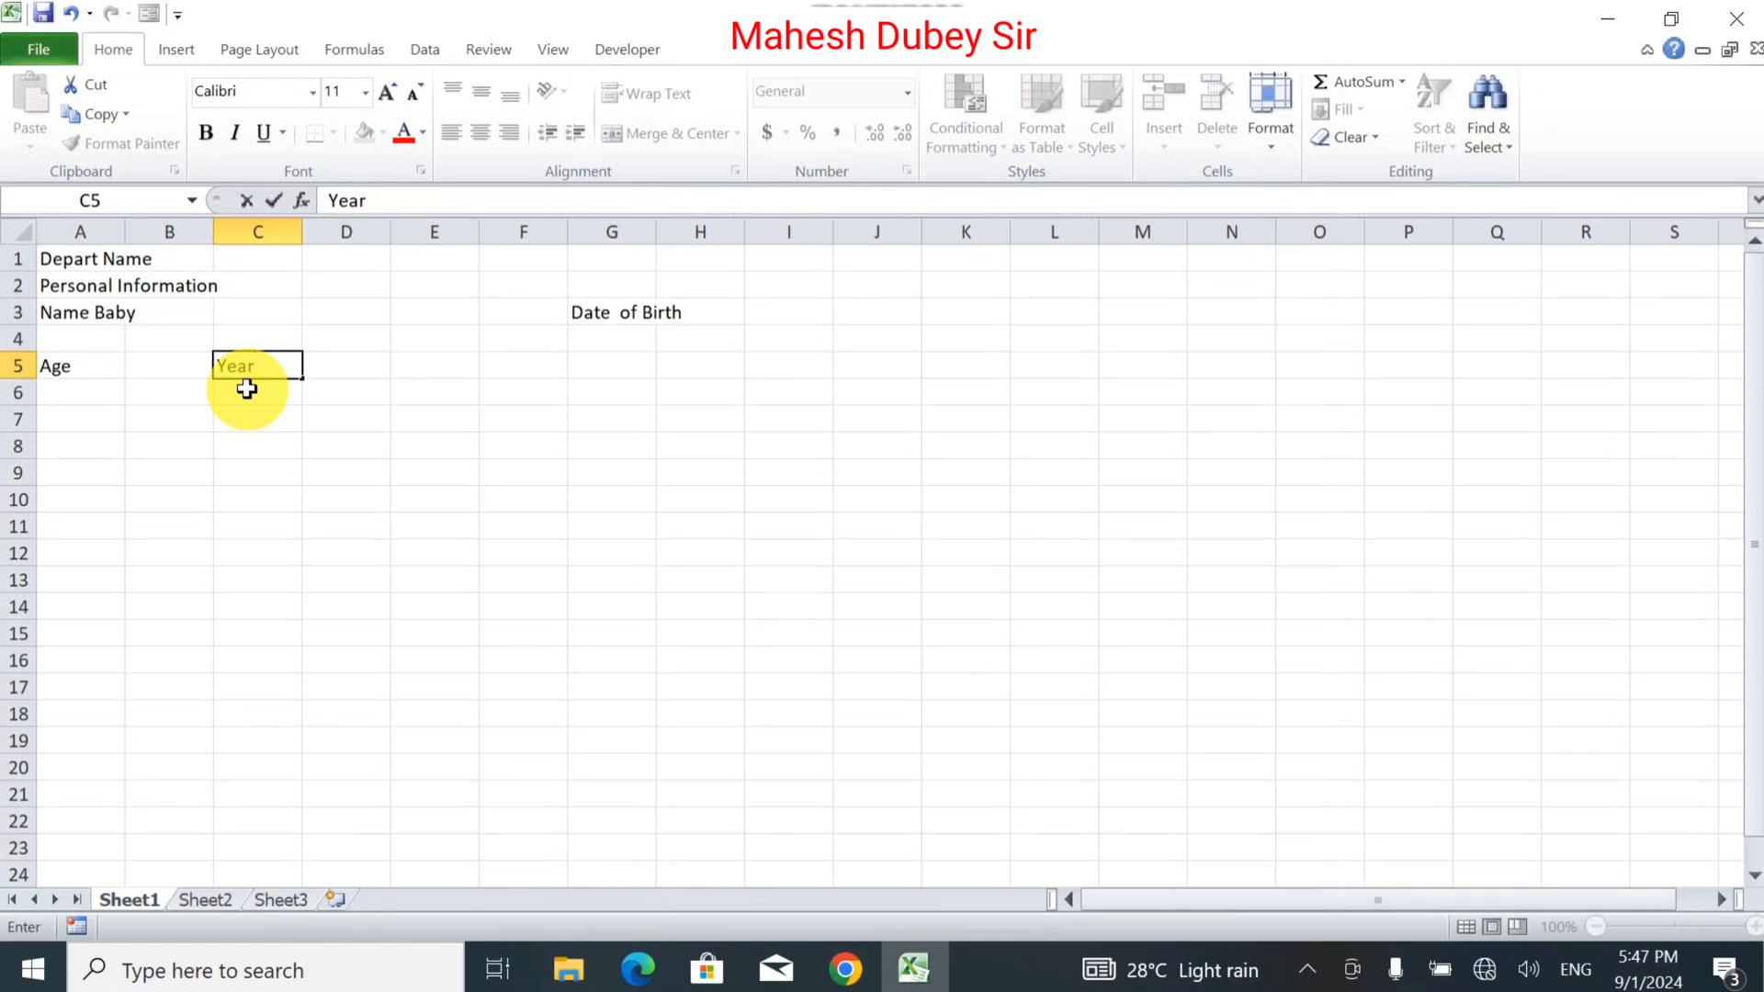
key(Tab)
key(Tab)
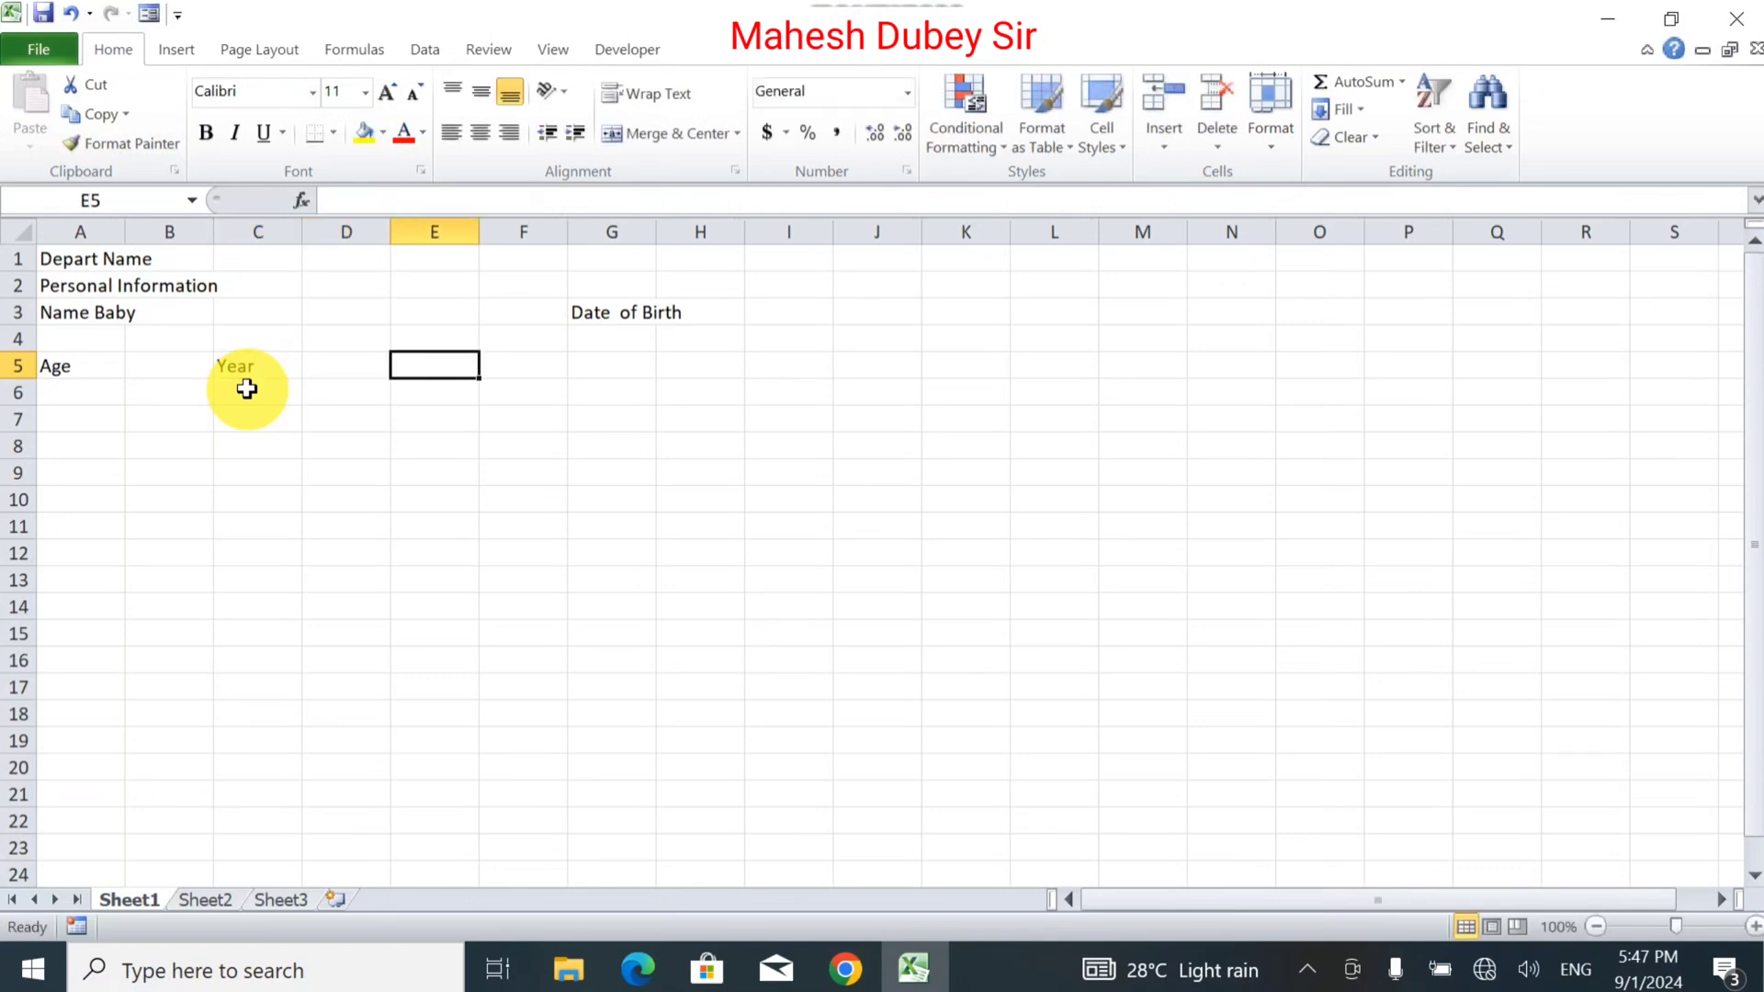
text(Month)
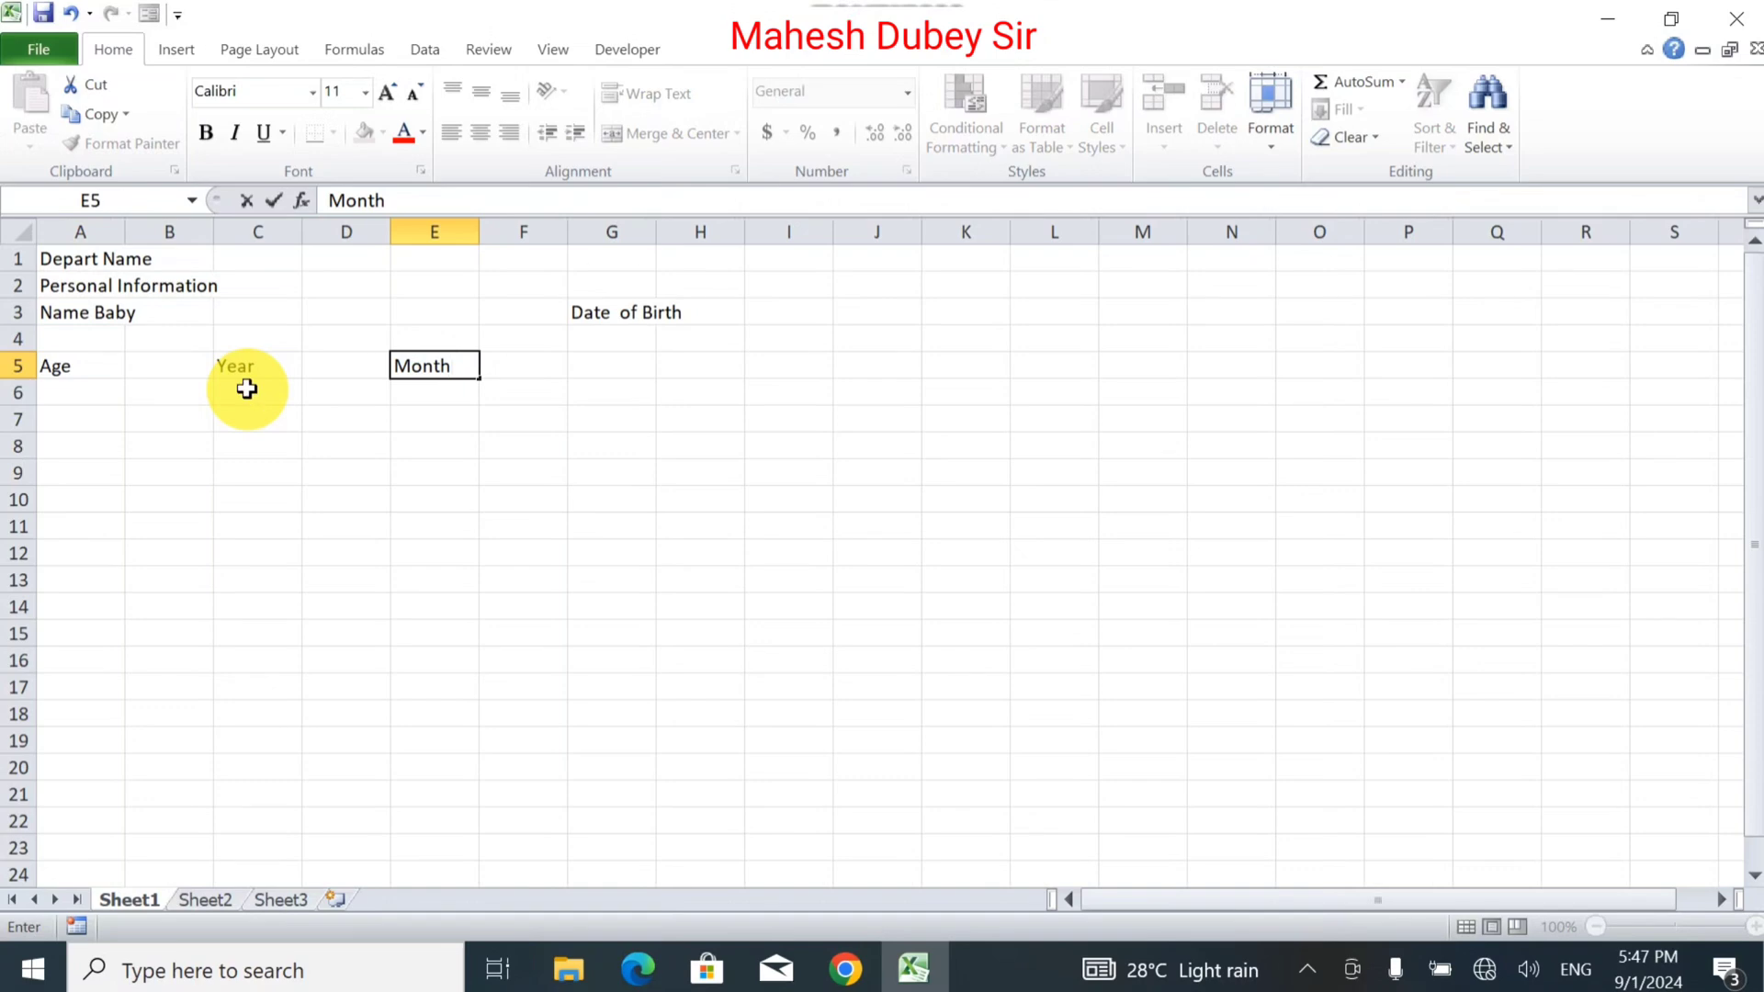
text(s)
key(Tab)
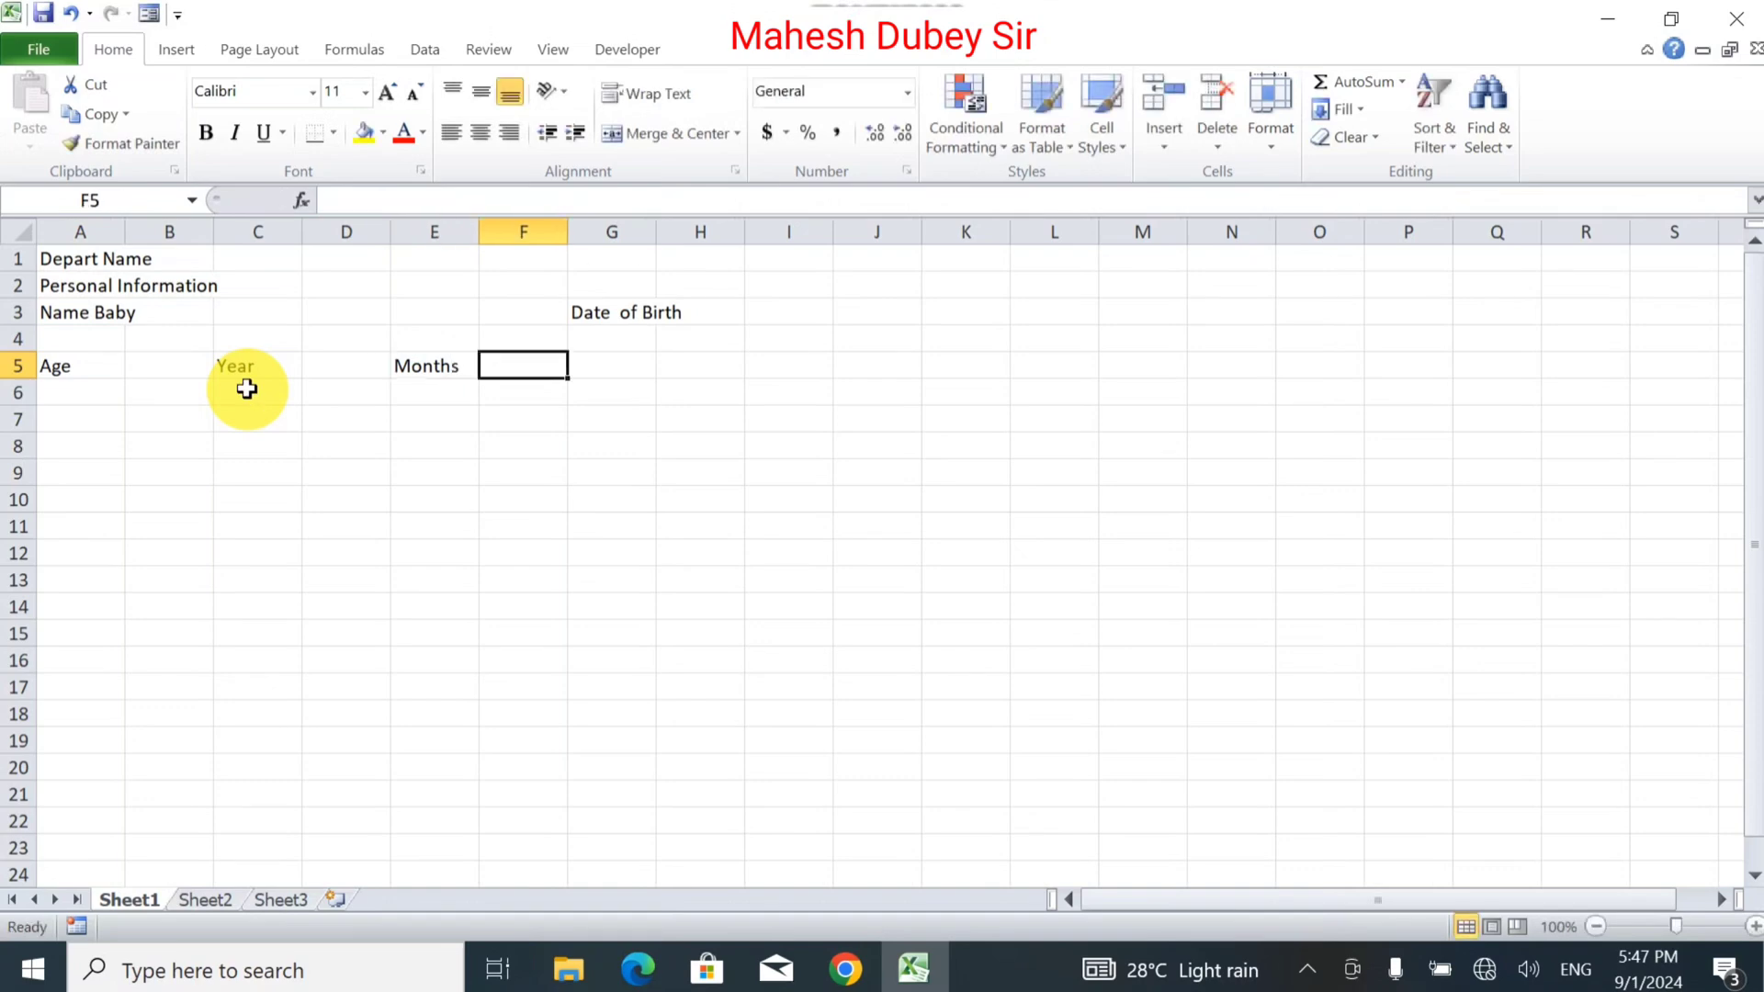
key(Tab)
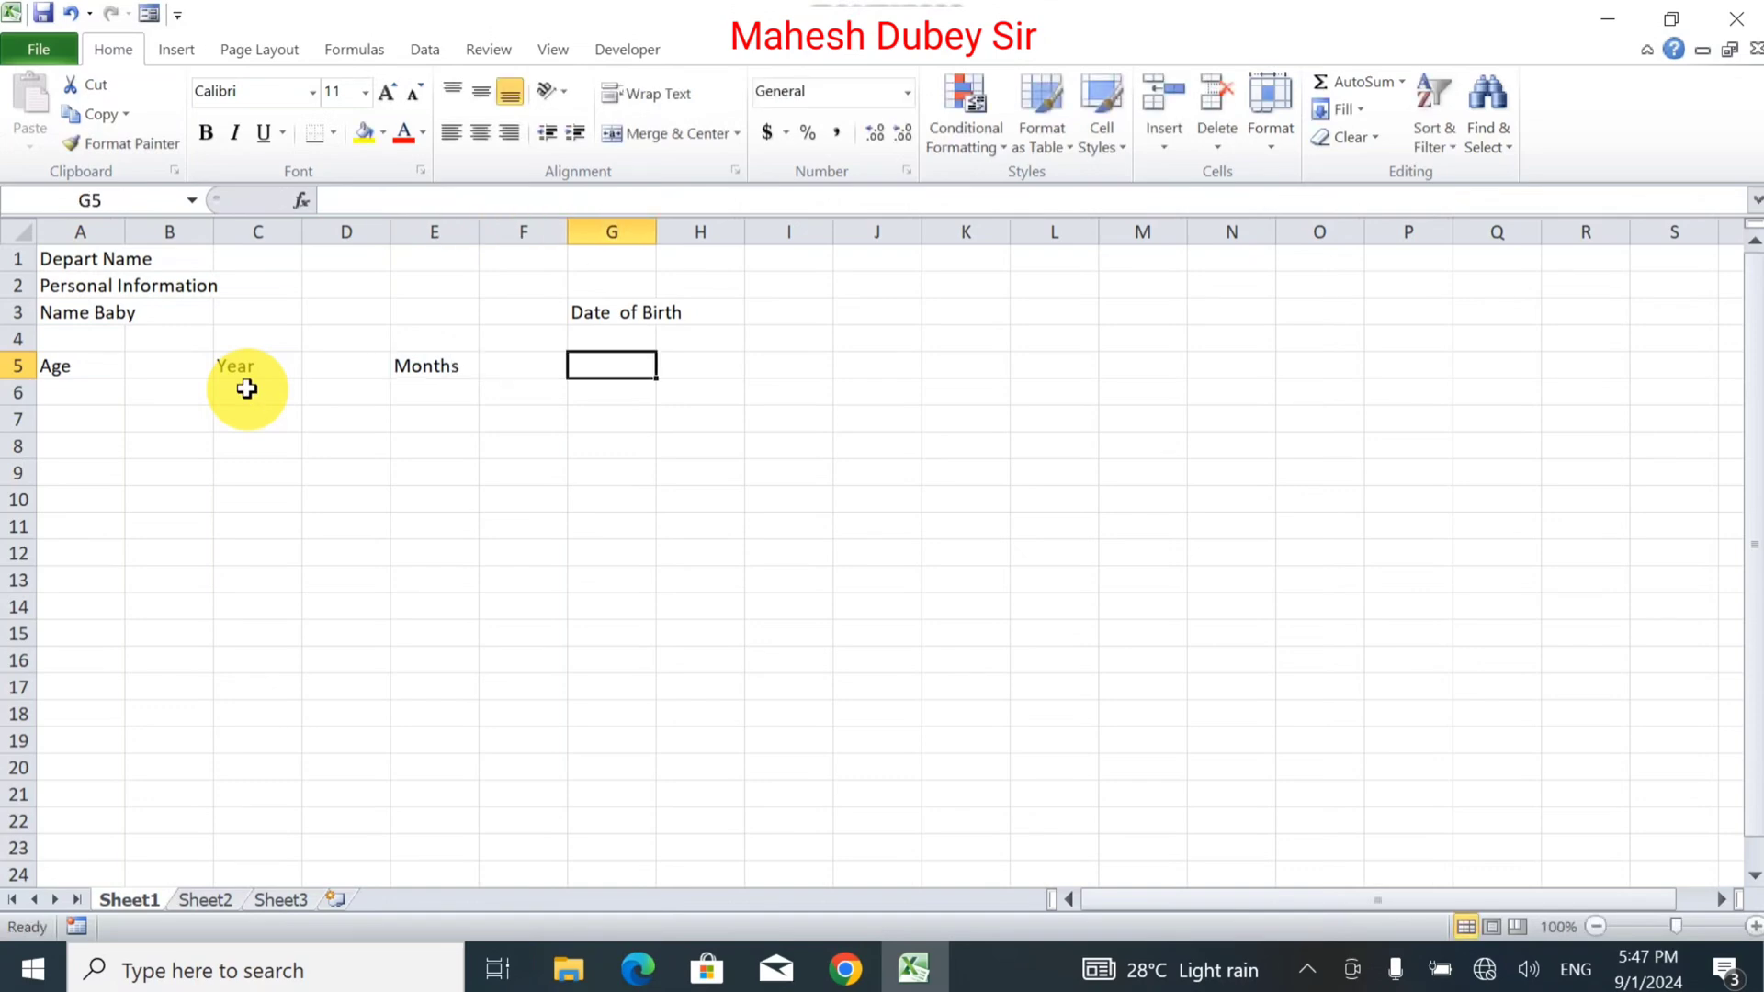
text(Da)
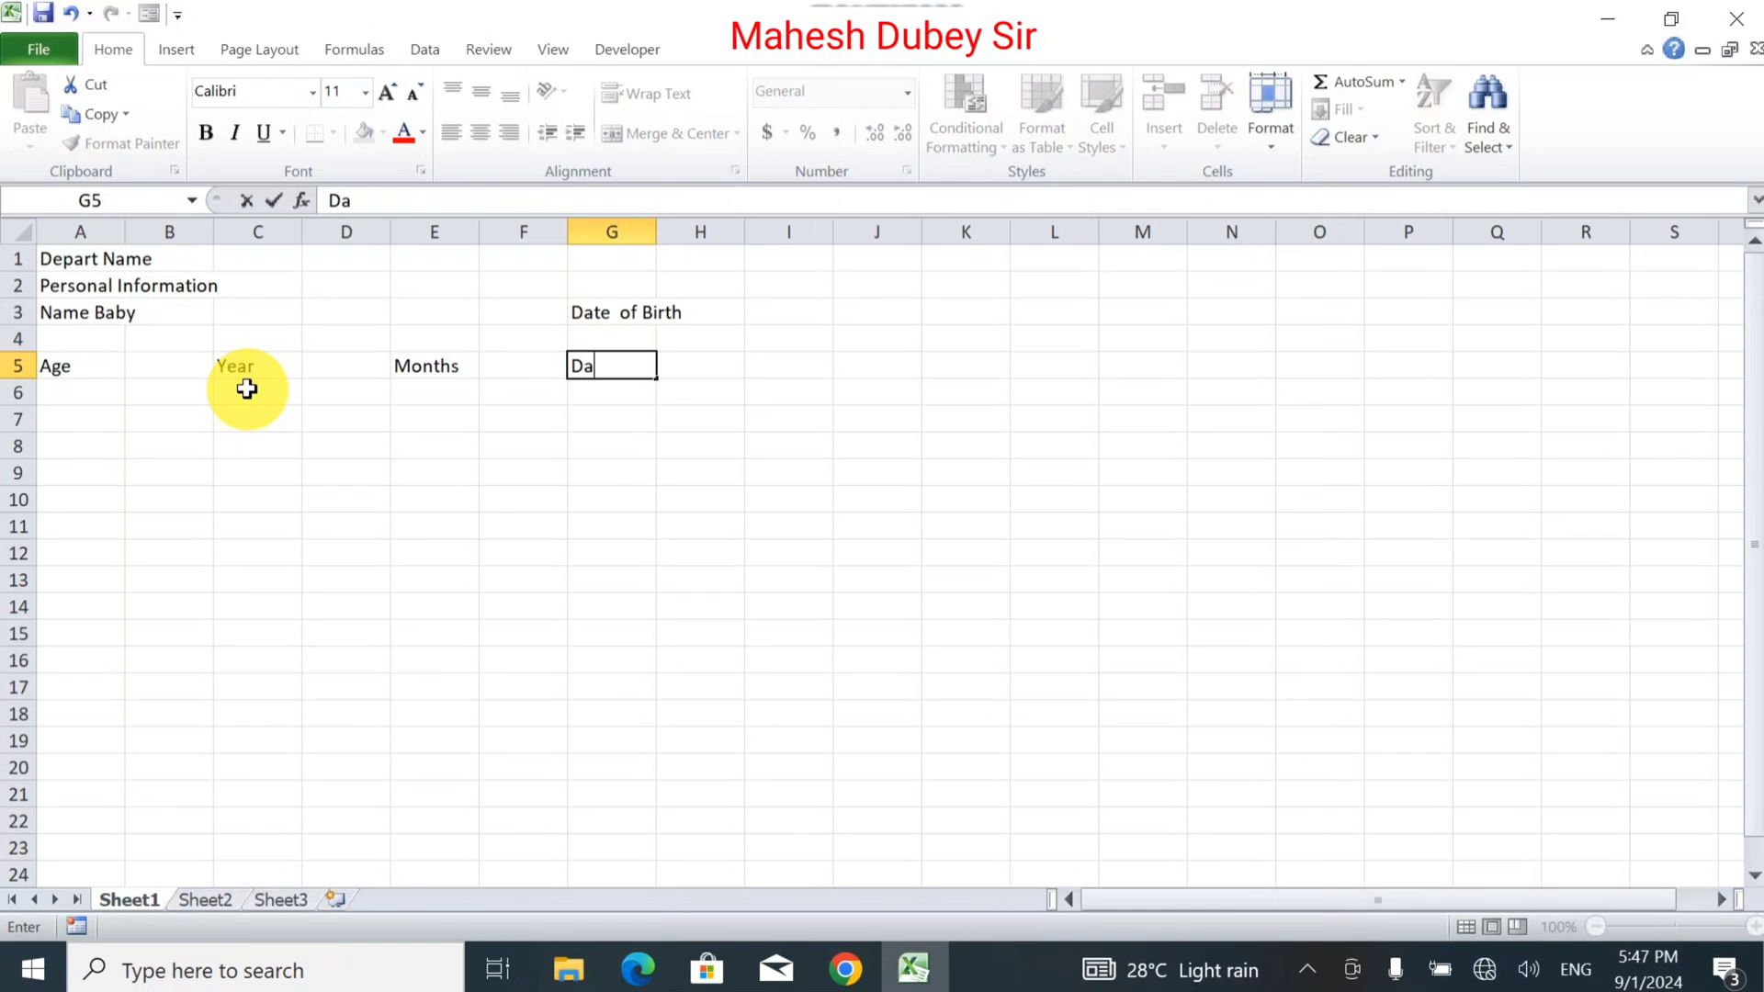
text(ys)
key(Return)
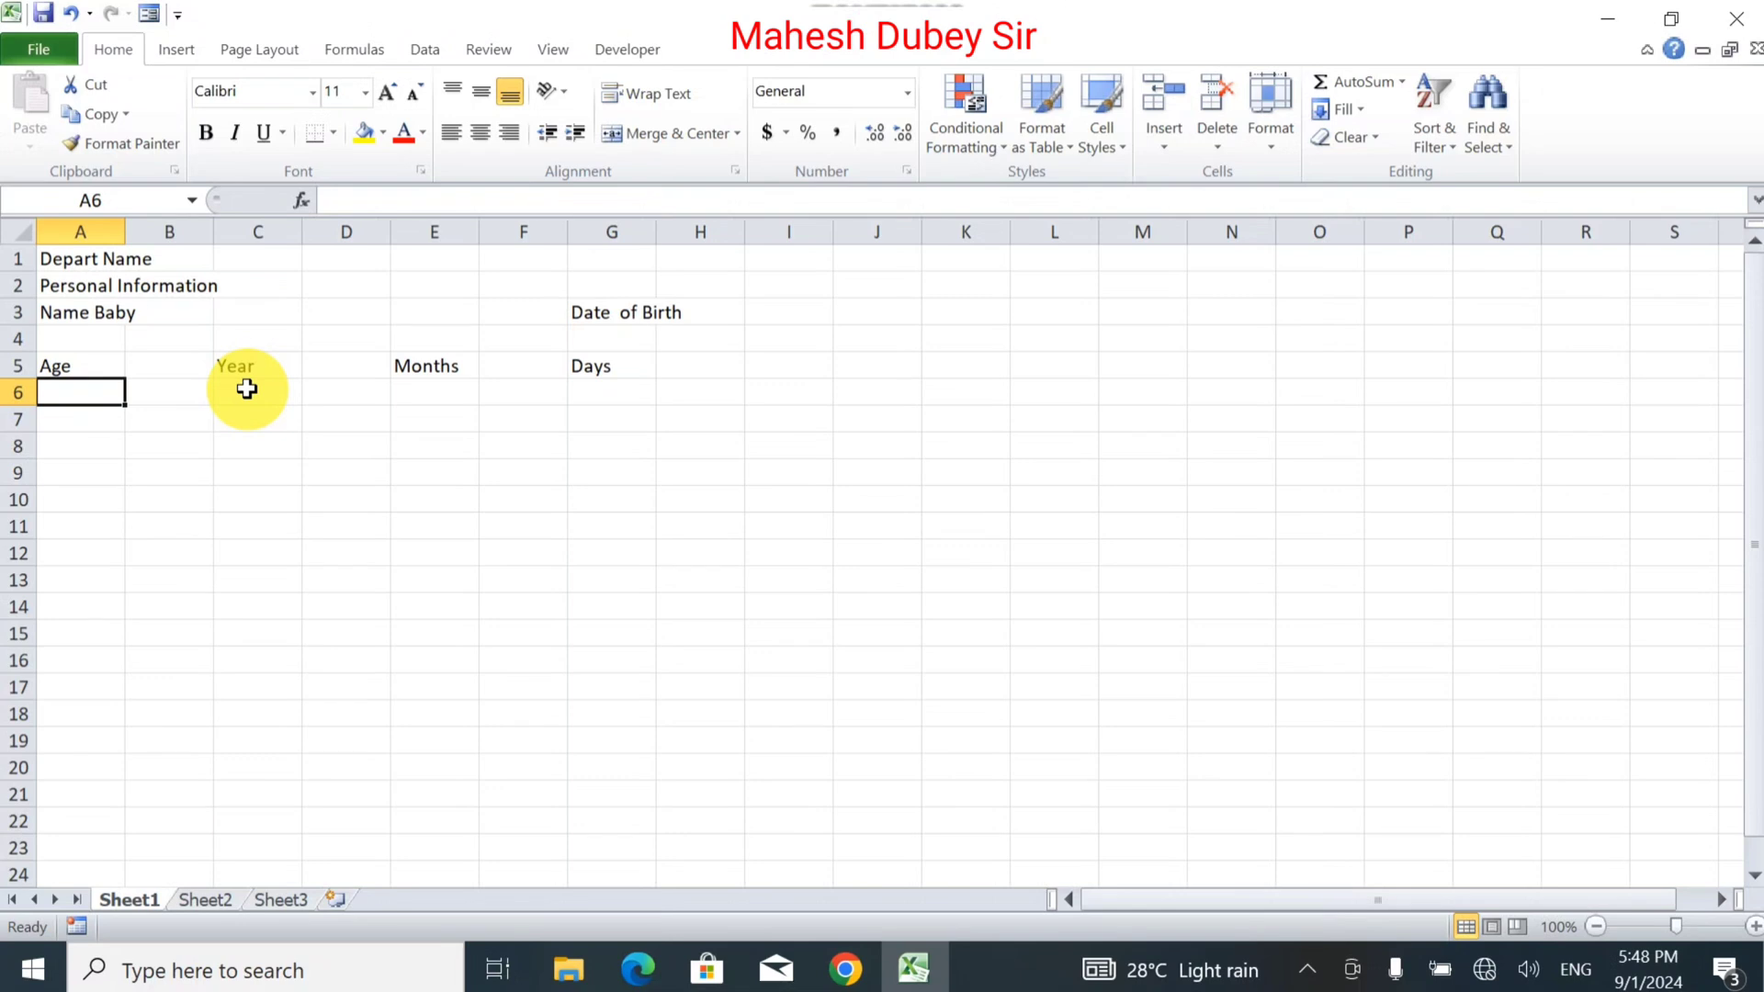
key(Down)
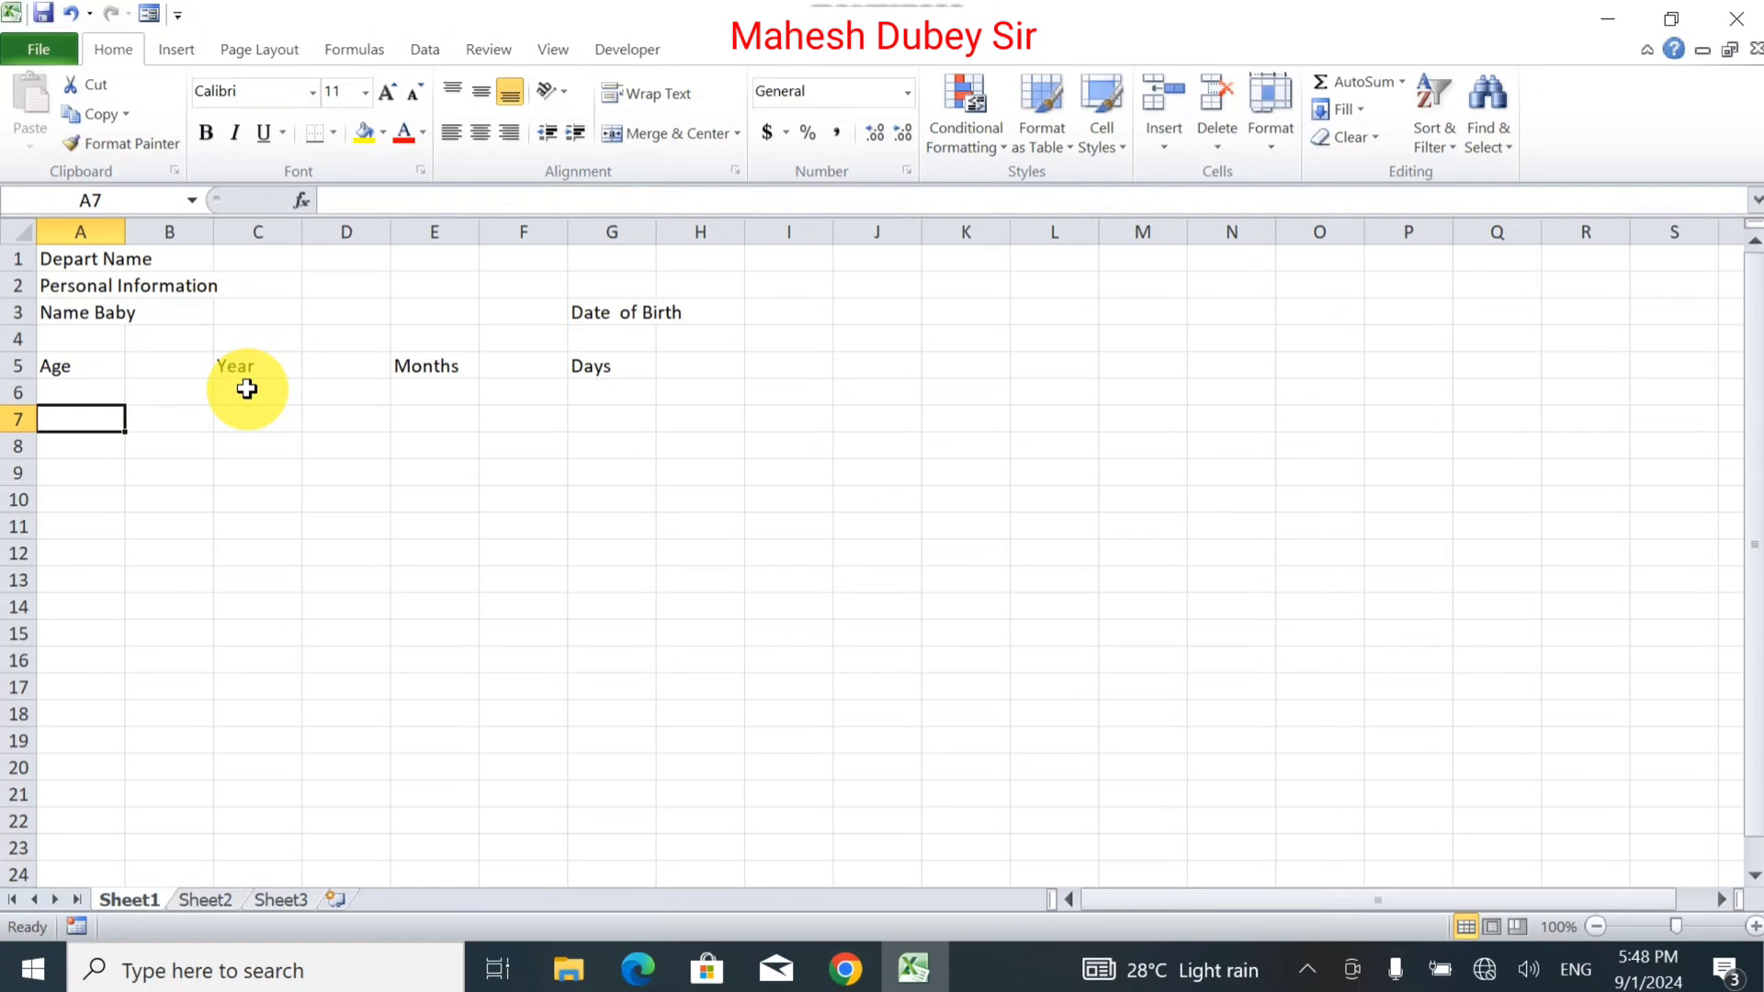
Type the title 'Breast Feeding Log' in A7 and the headings Date, Day, Time in A8:C8.
text(B)
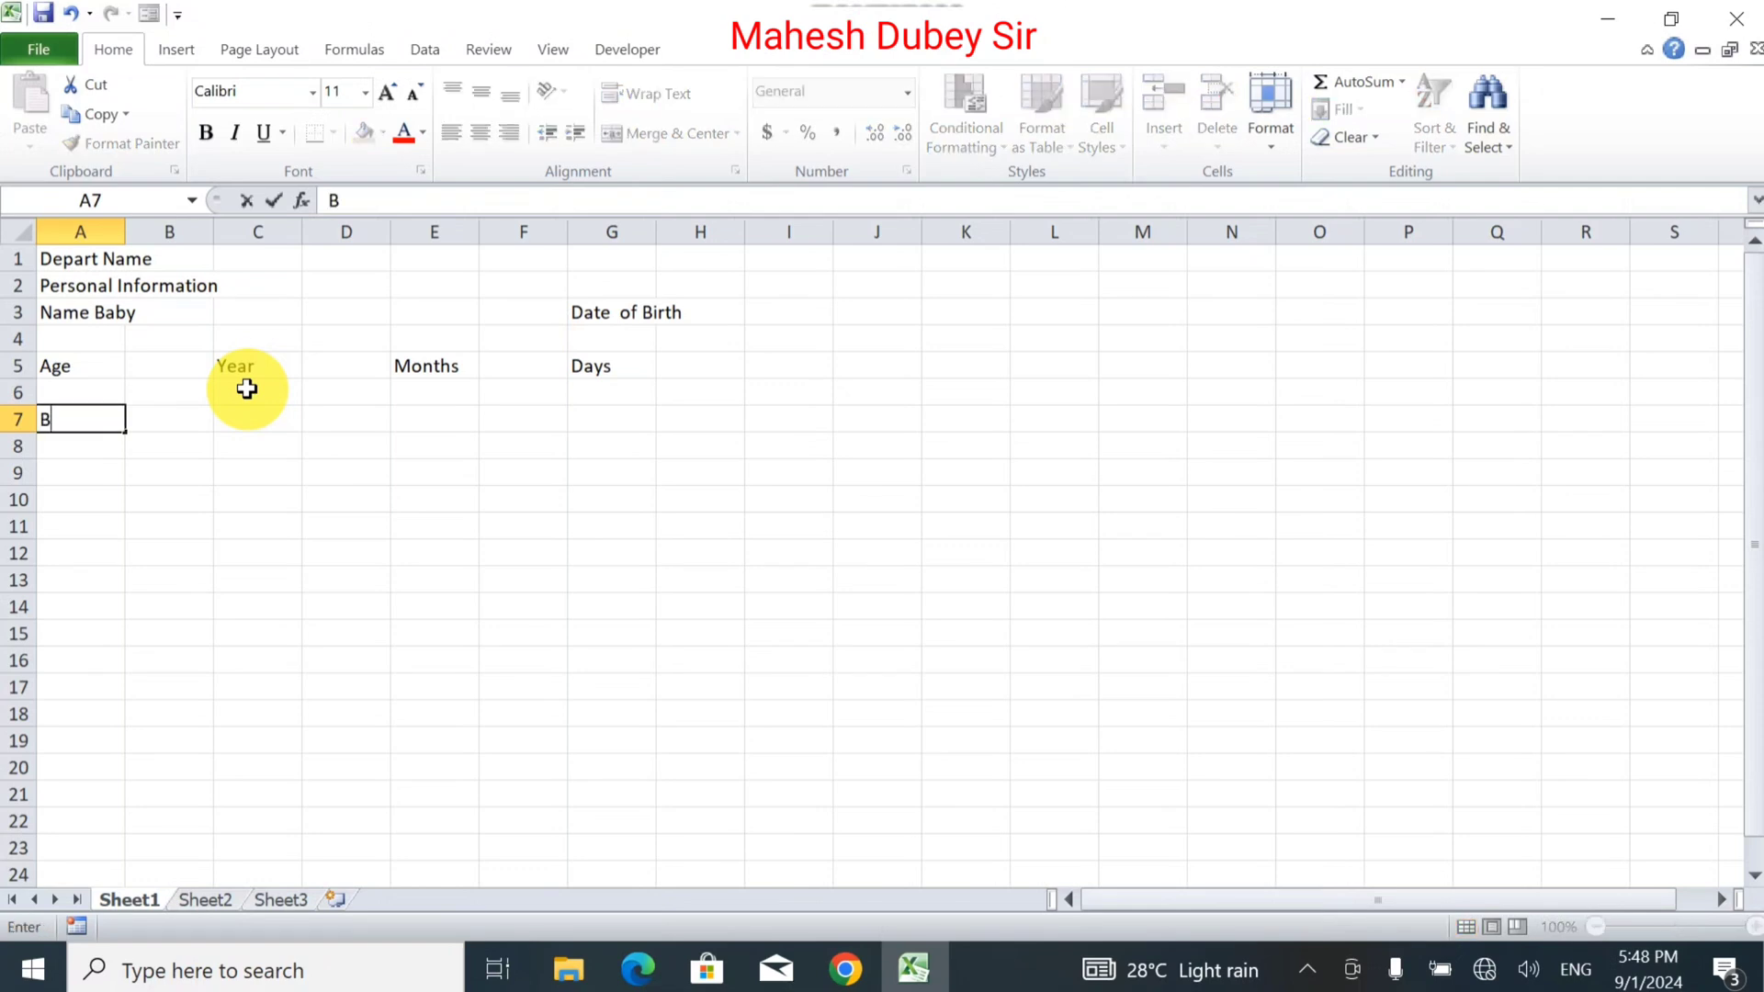
text(reast F)
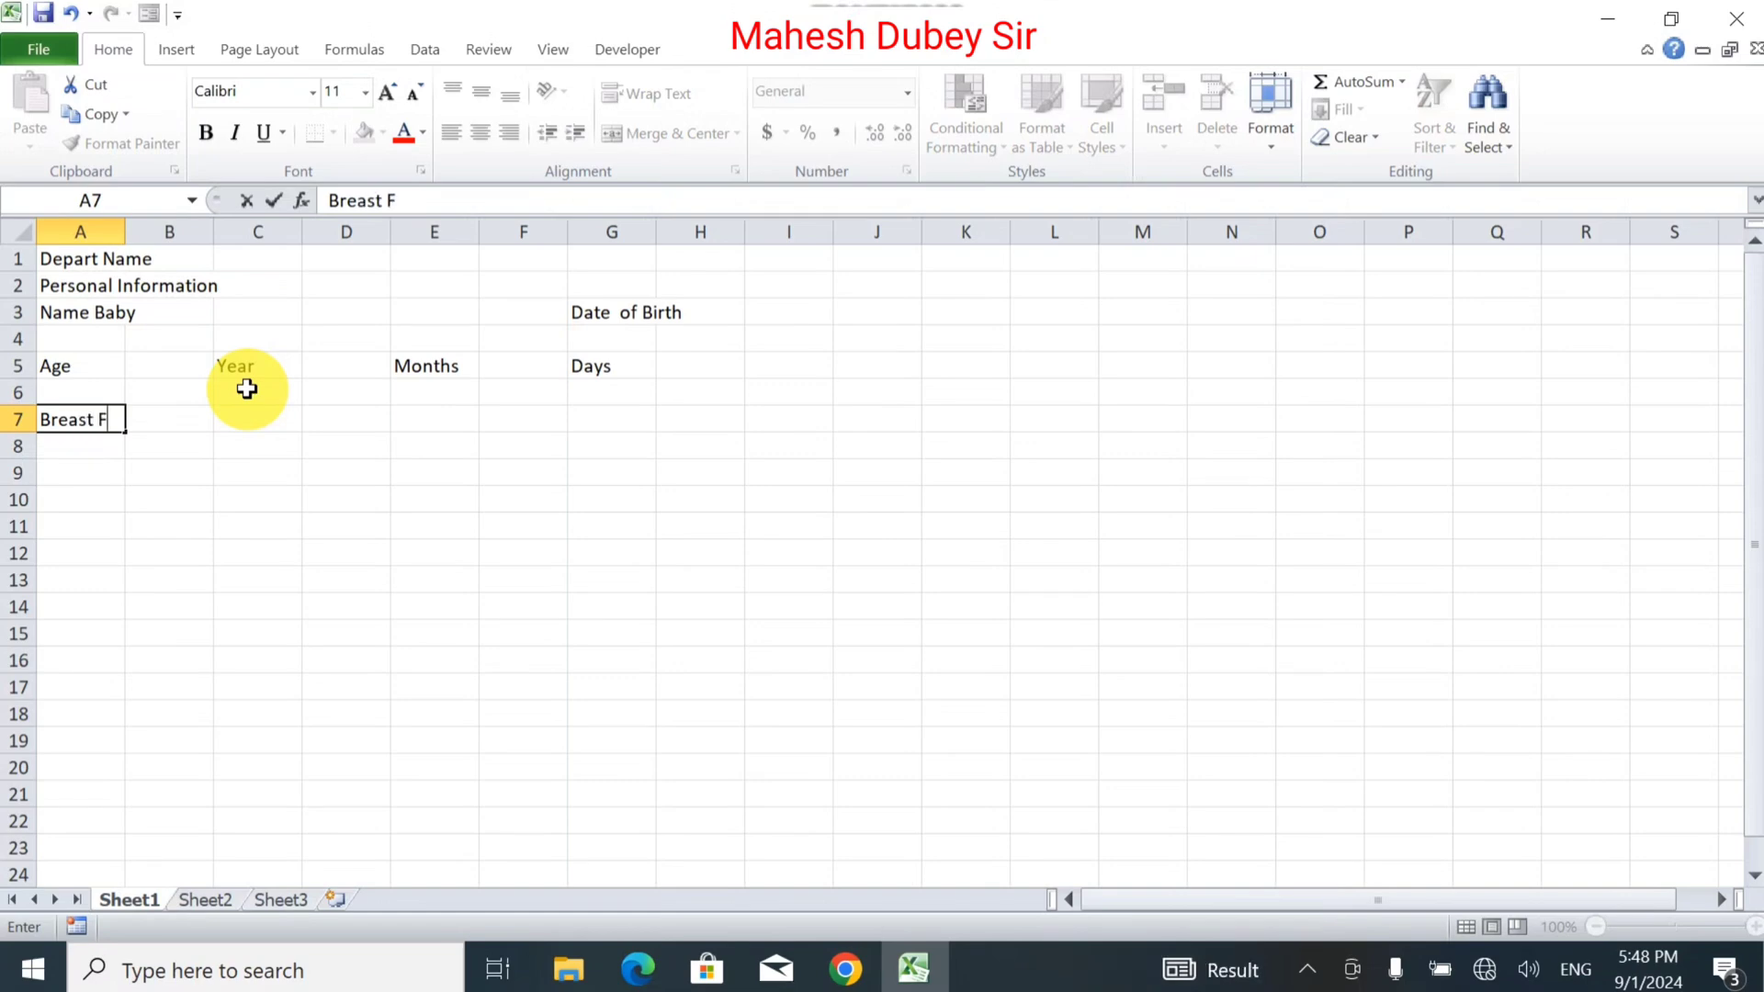
text(eeding Log)
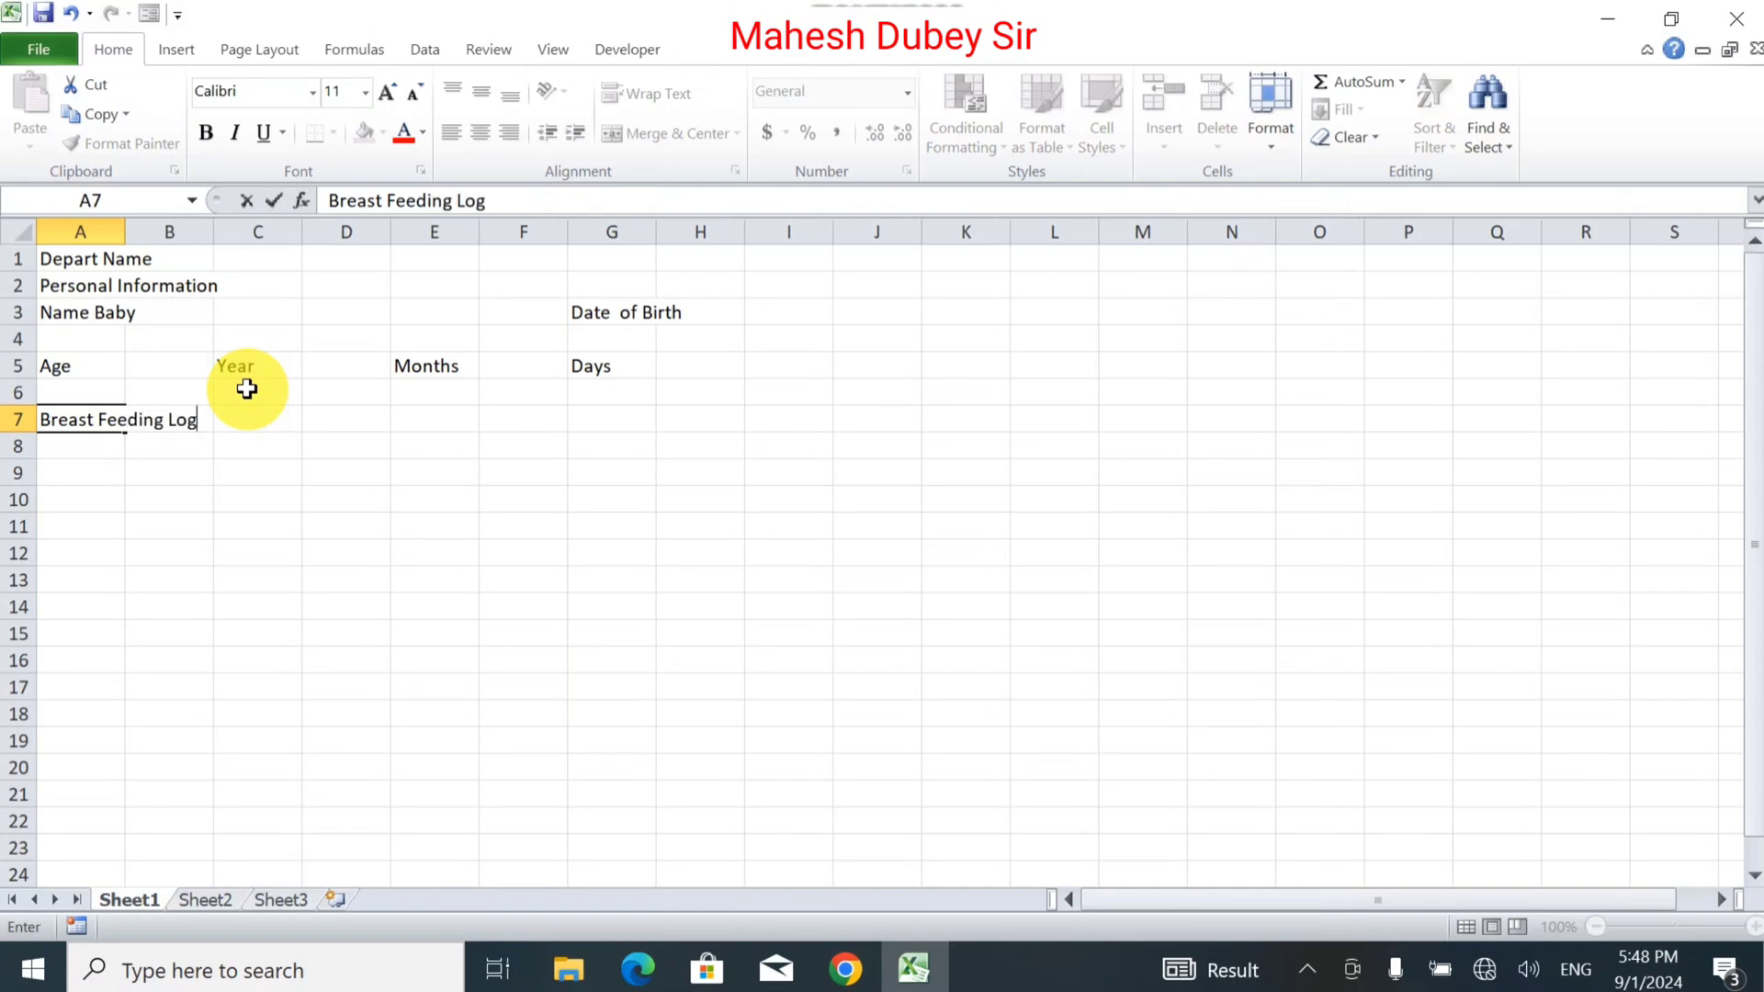
key(Return)
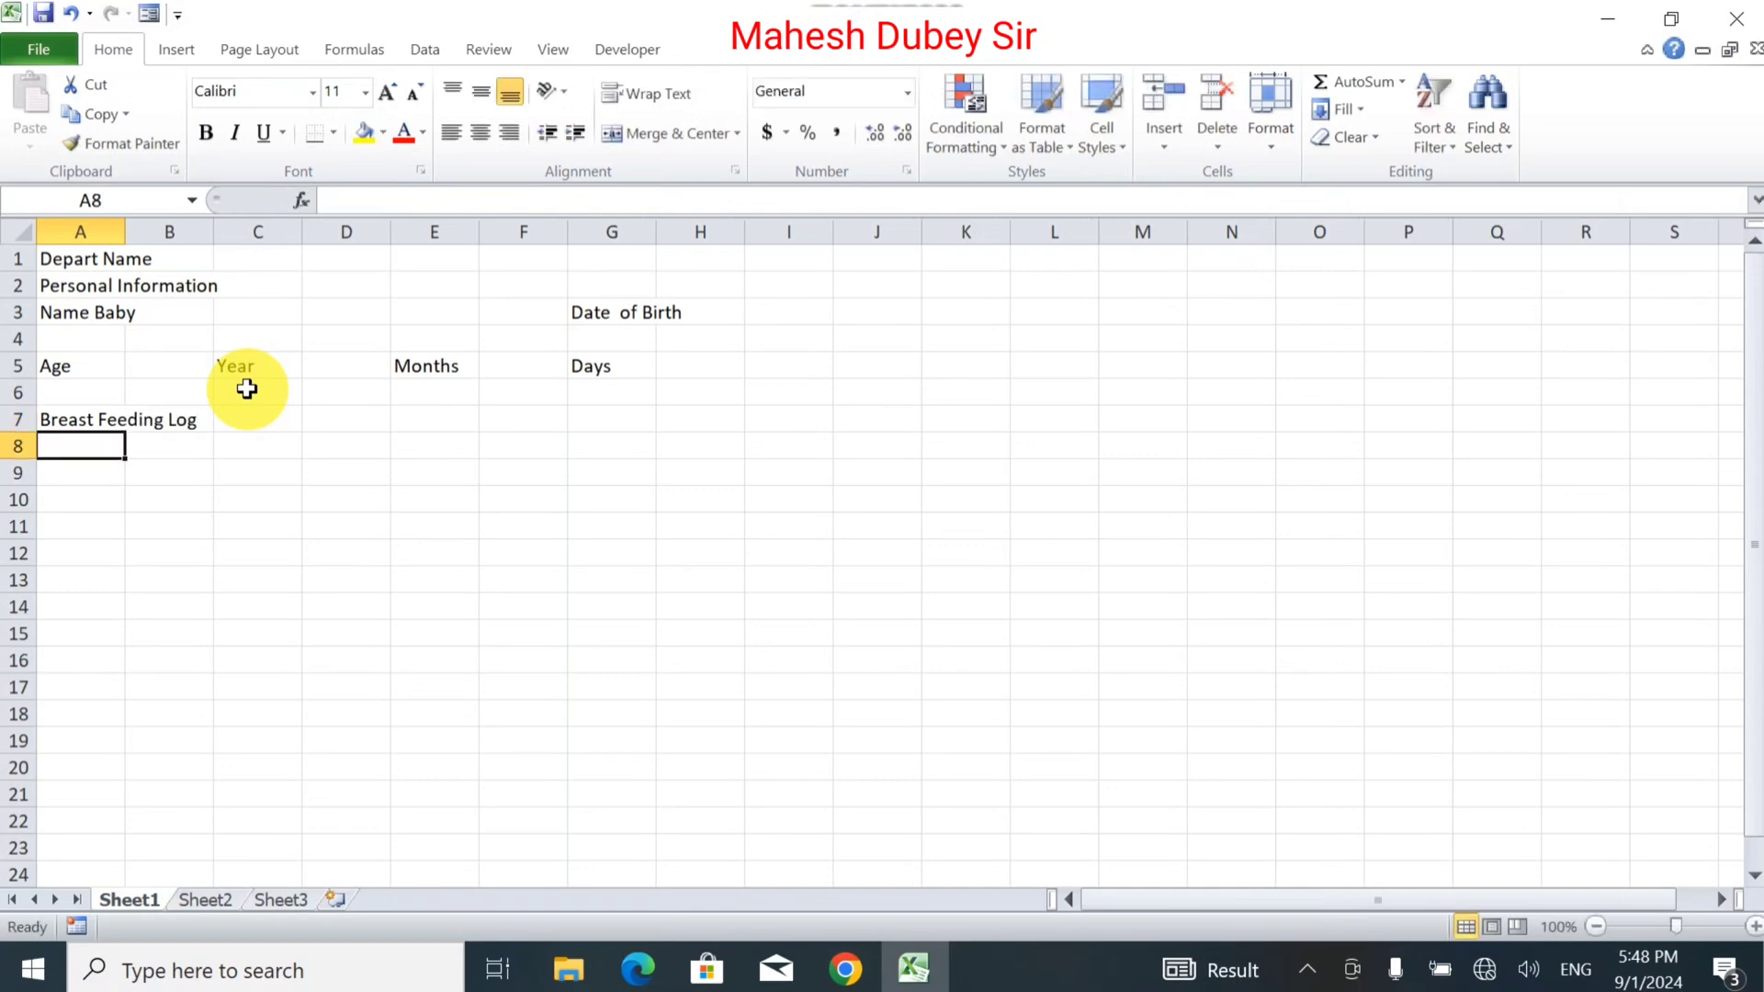
text(Days)
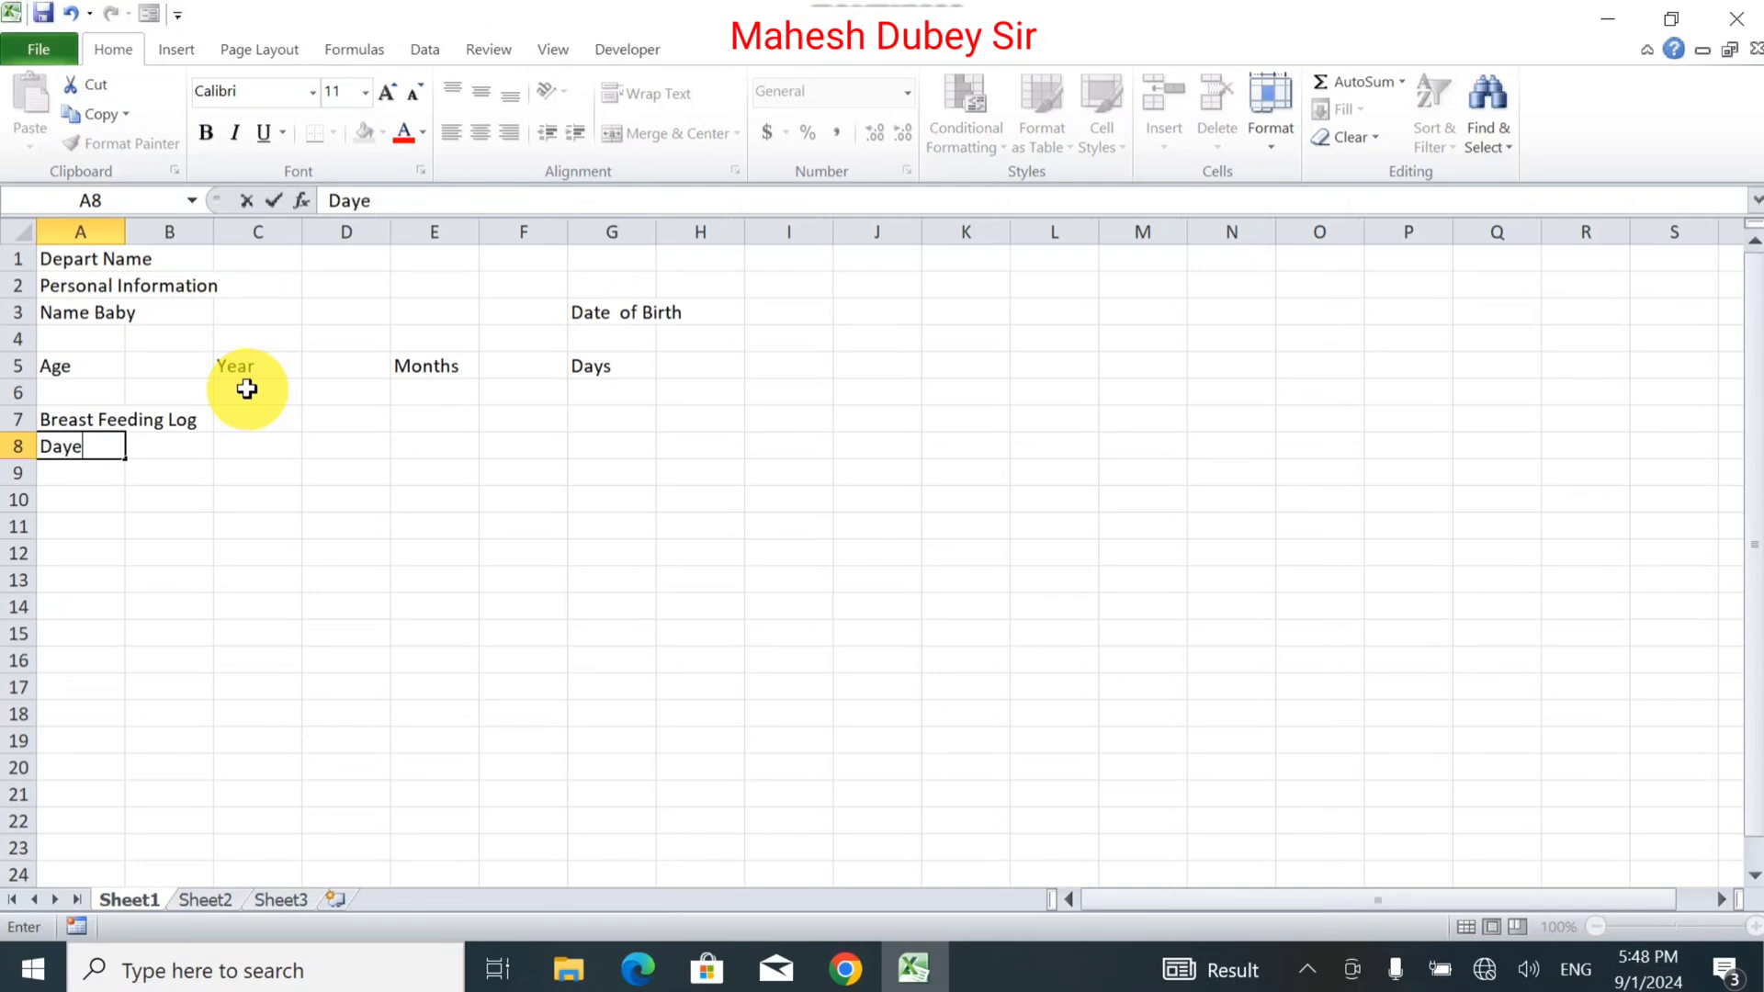
key(BackSpace)
key(BackSpace)
text(te)
key(Tab)
text(Day)
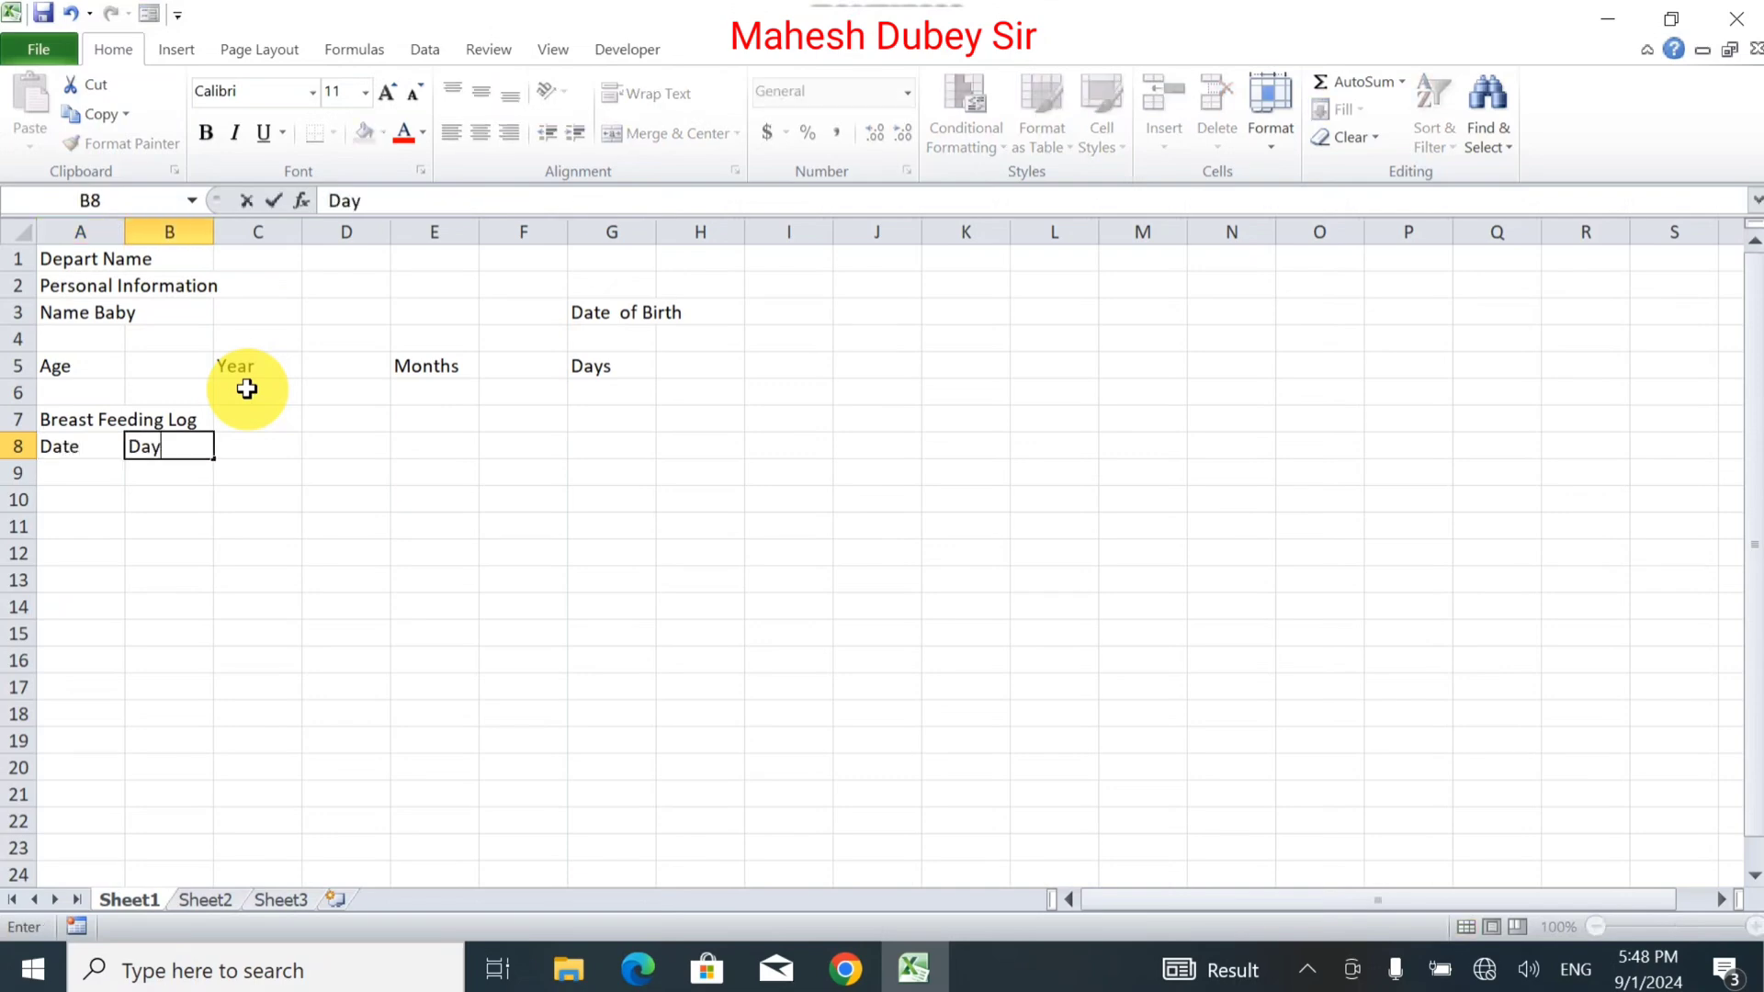
key(Tab)
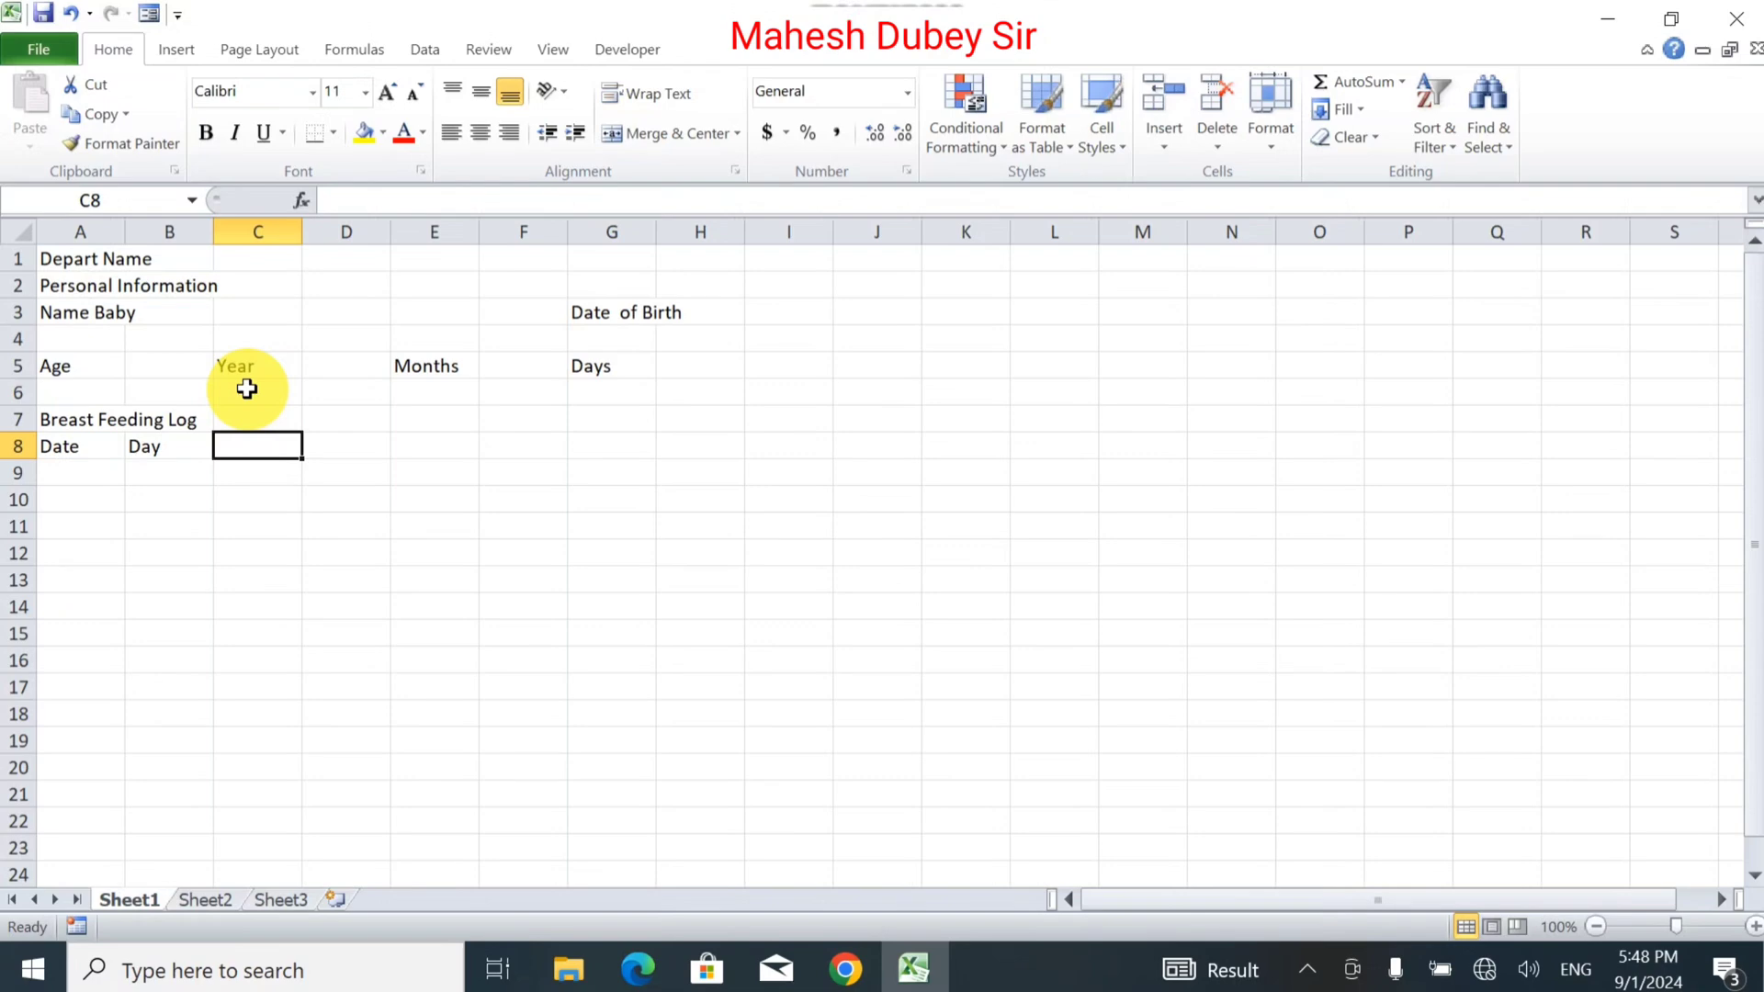
text(Time)
key(Tab)
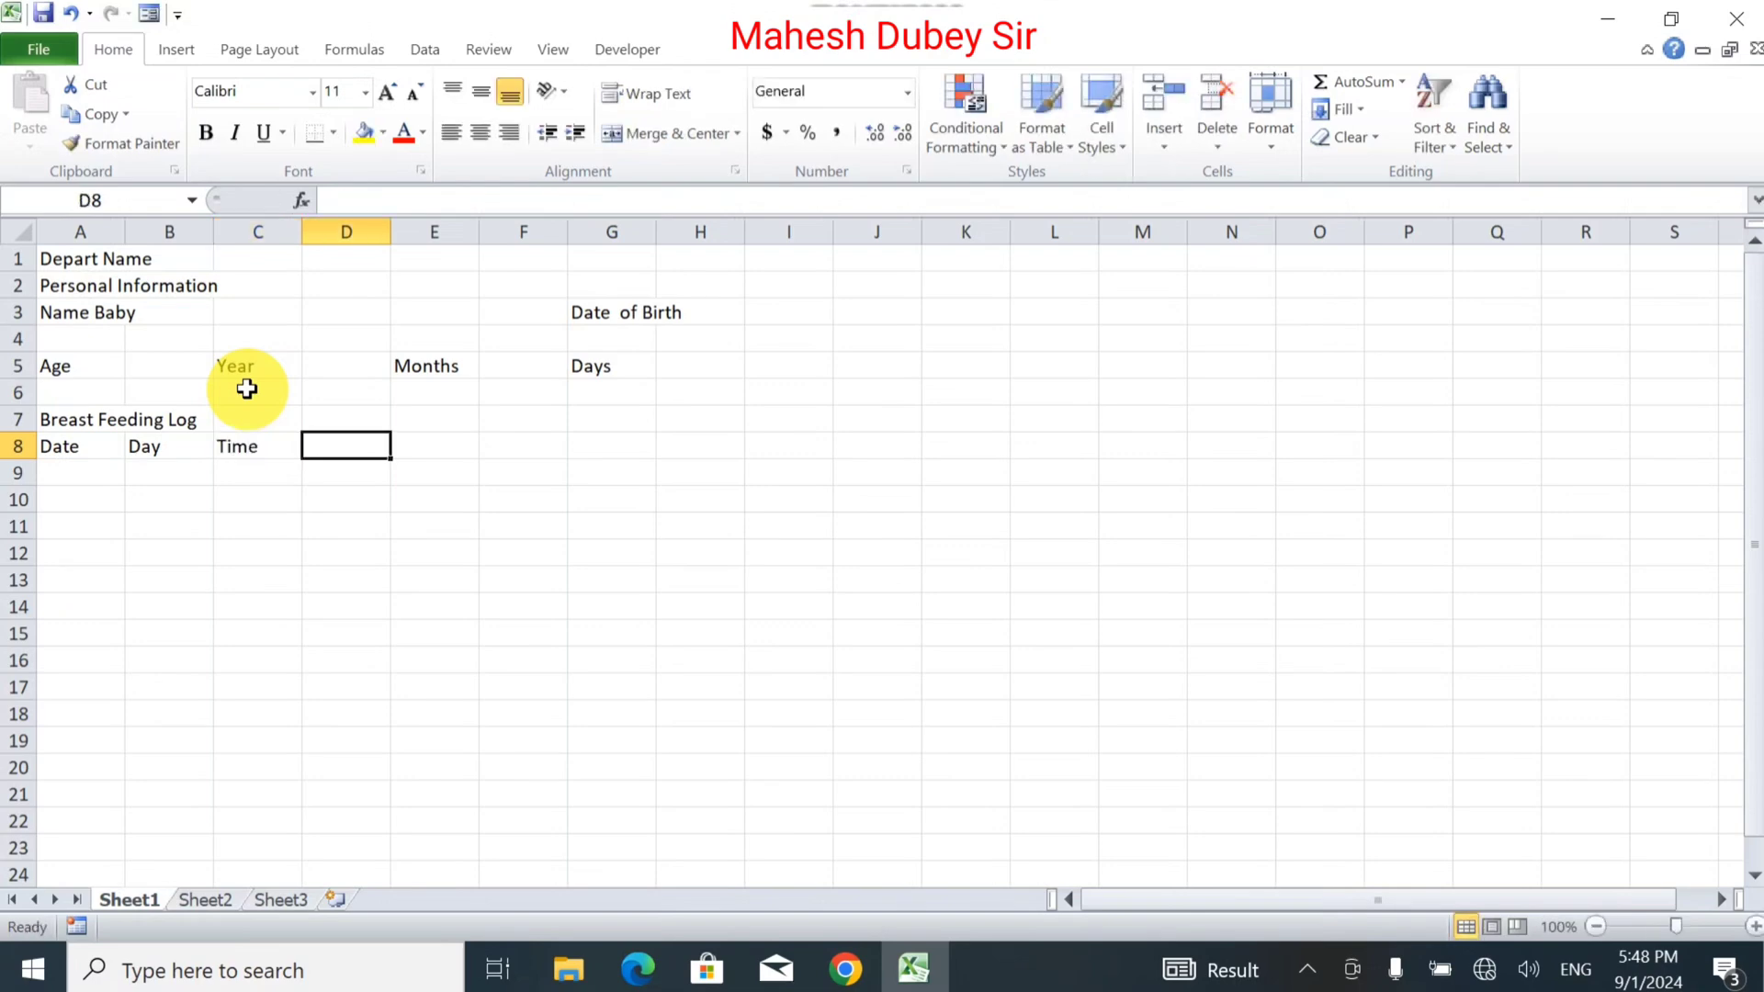
Add the headings AM/PM, Breast, Duration/Min and Complications (If any) in D8:G8.
text(Am)
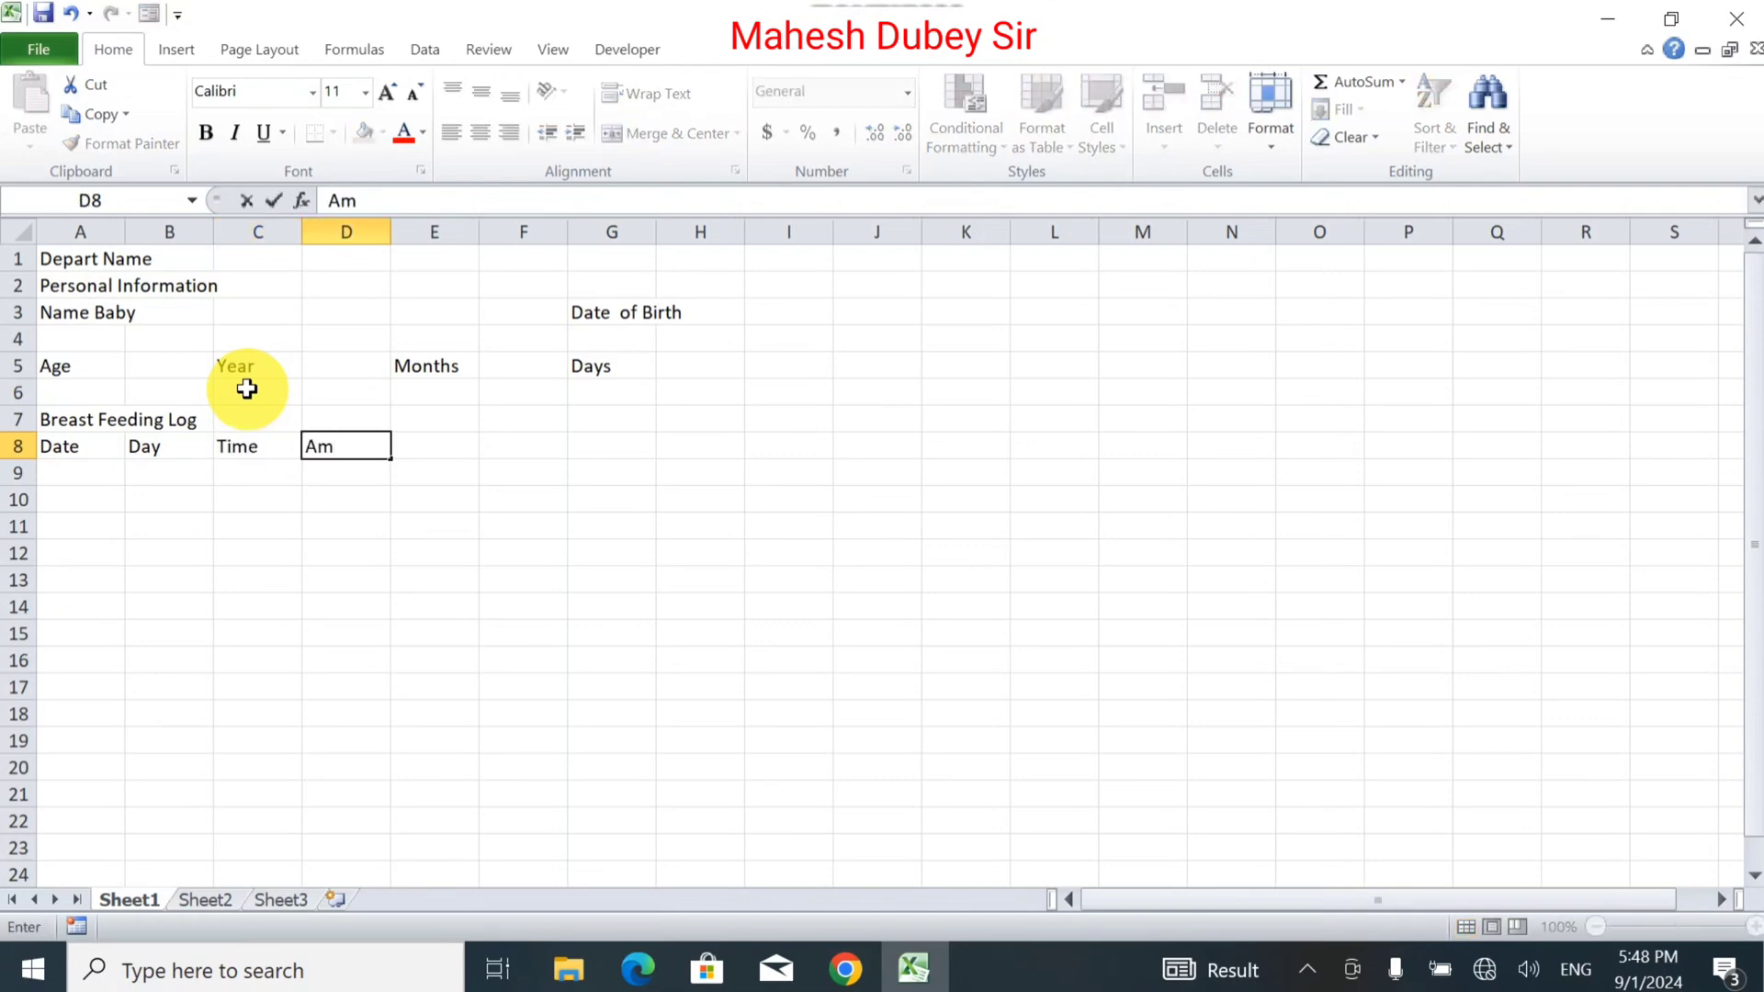
key(BackSpace)
text(M/PM)
key(Tab)
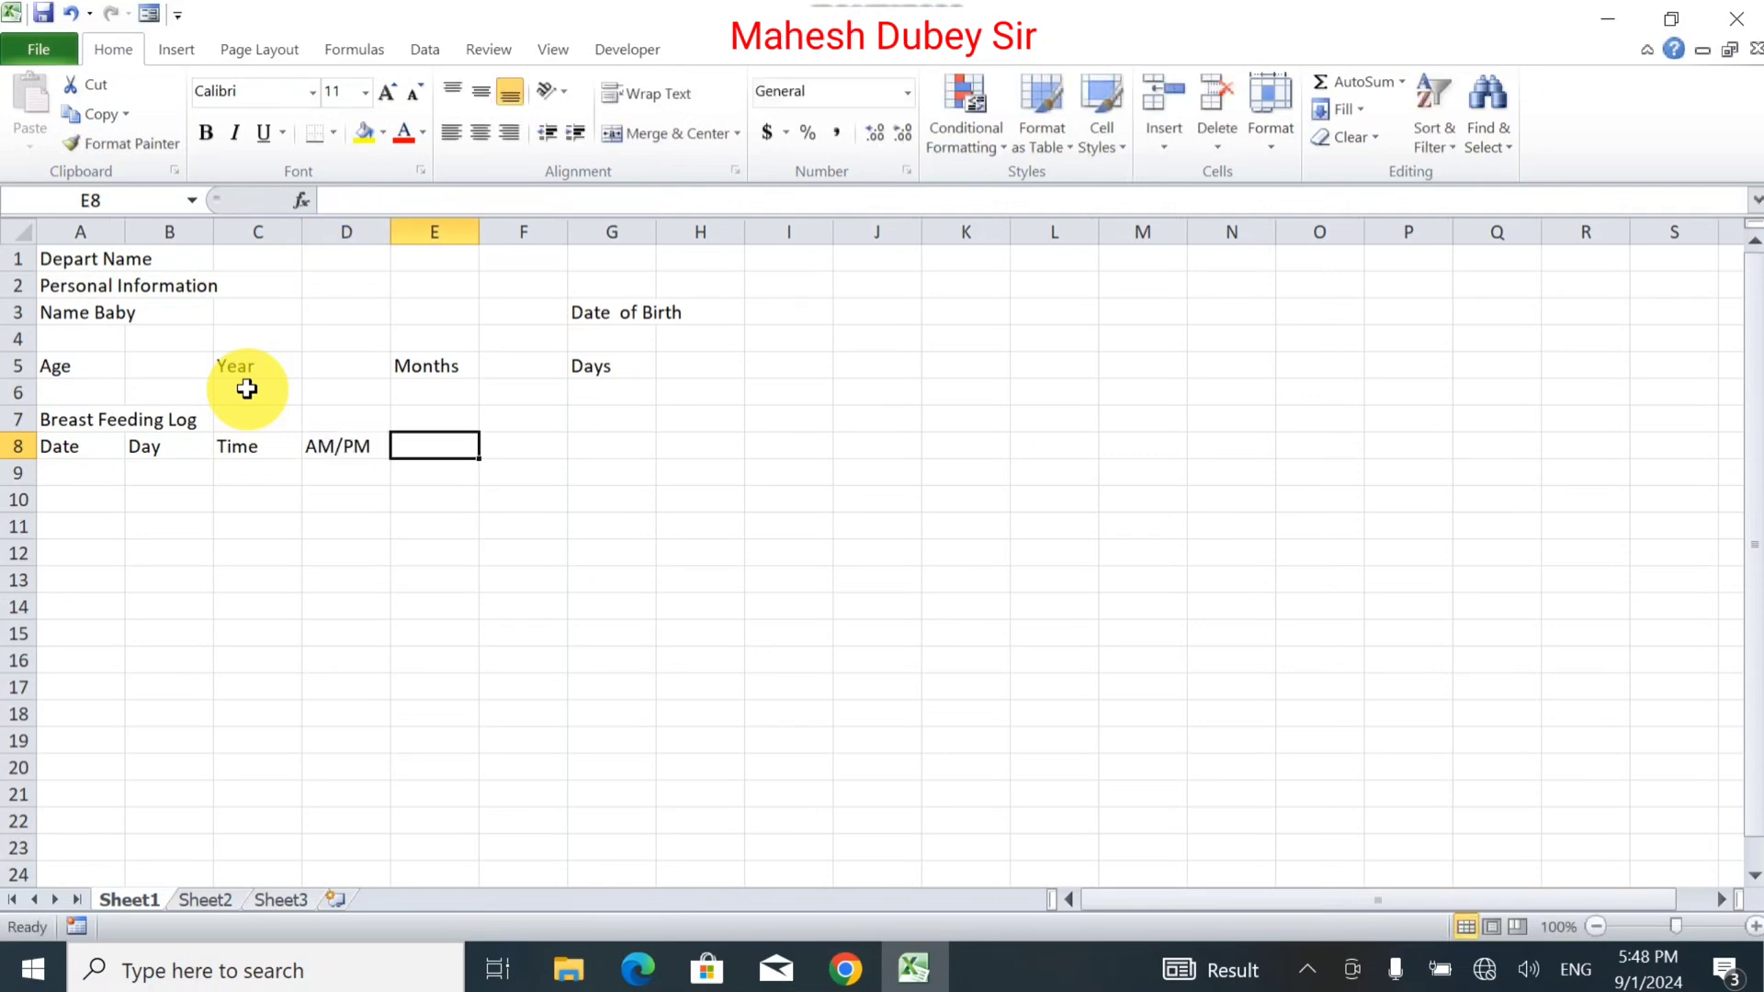
text(Bre)
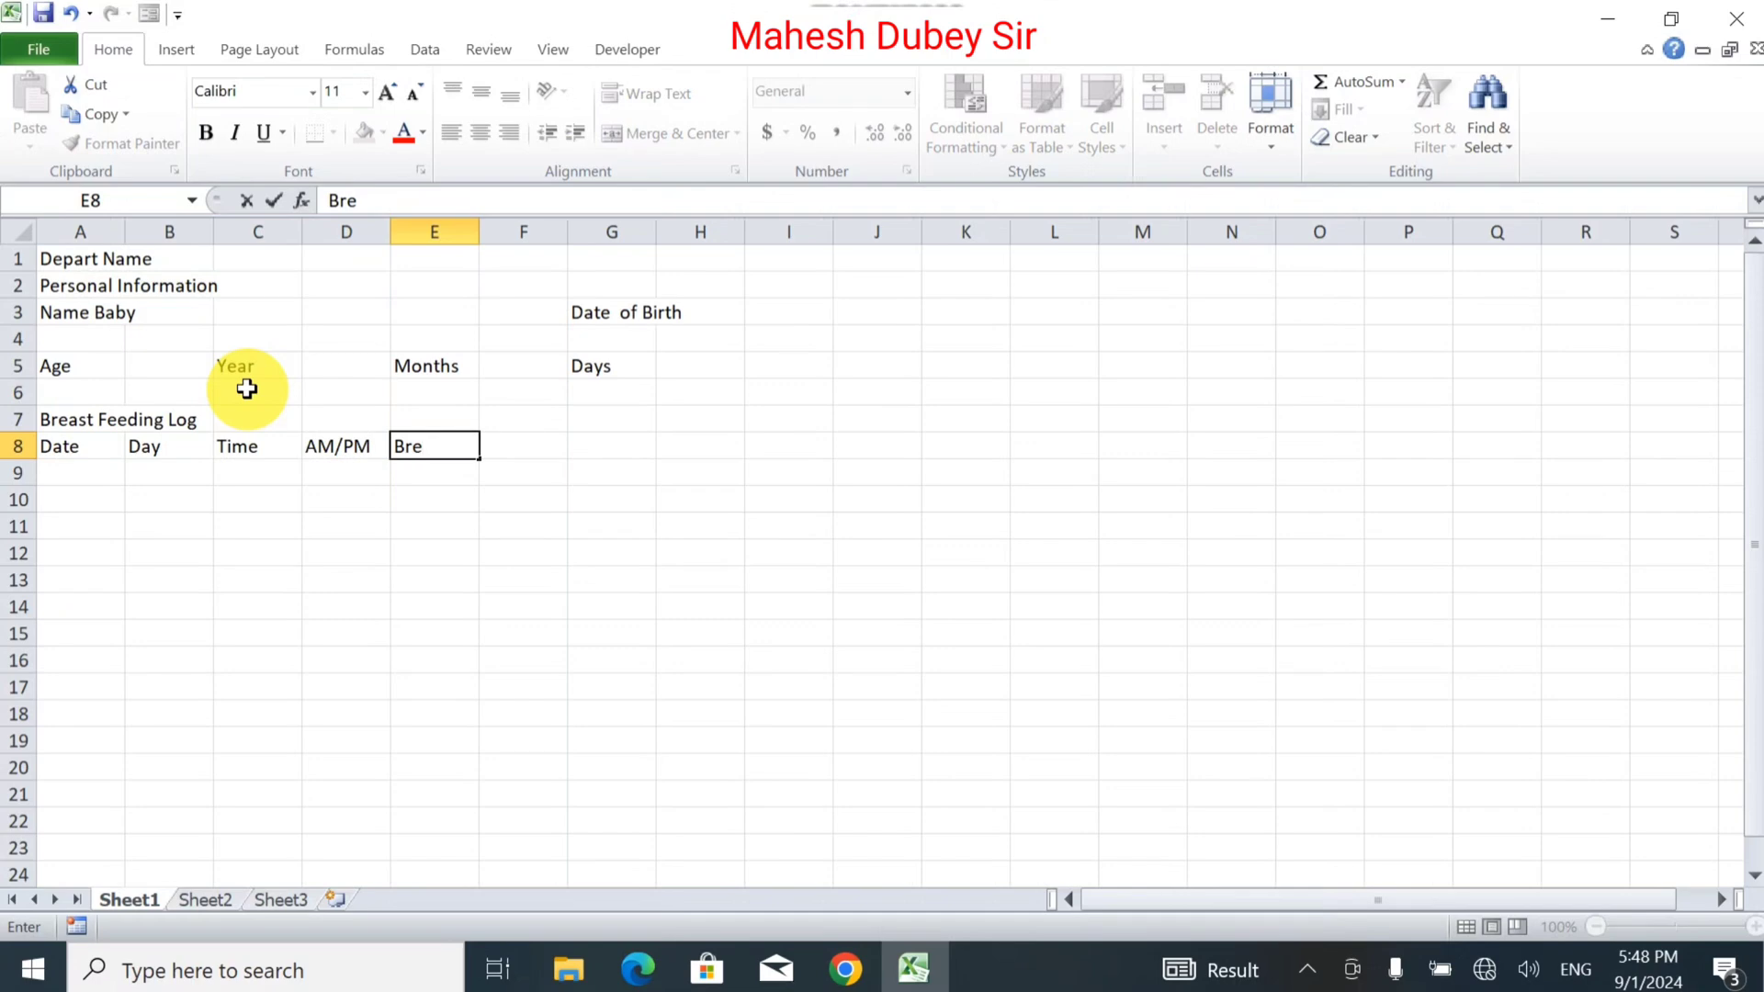
text(ast)
key(Tab)
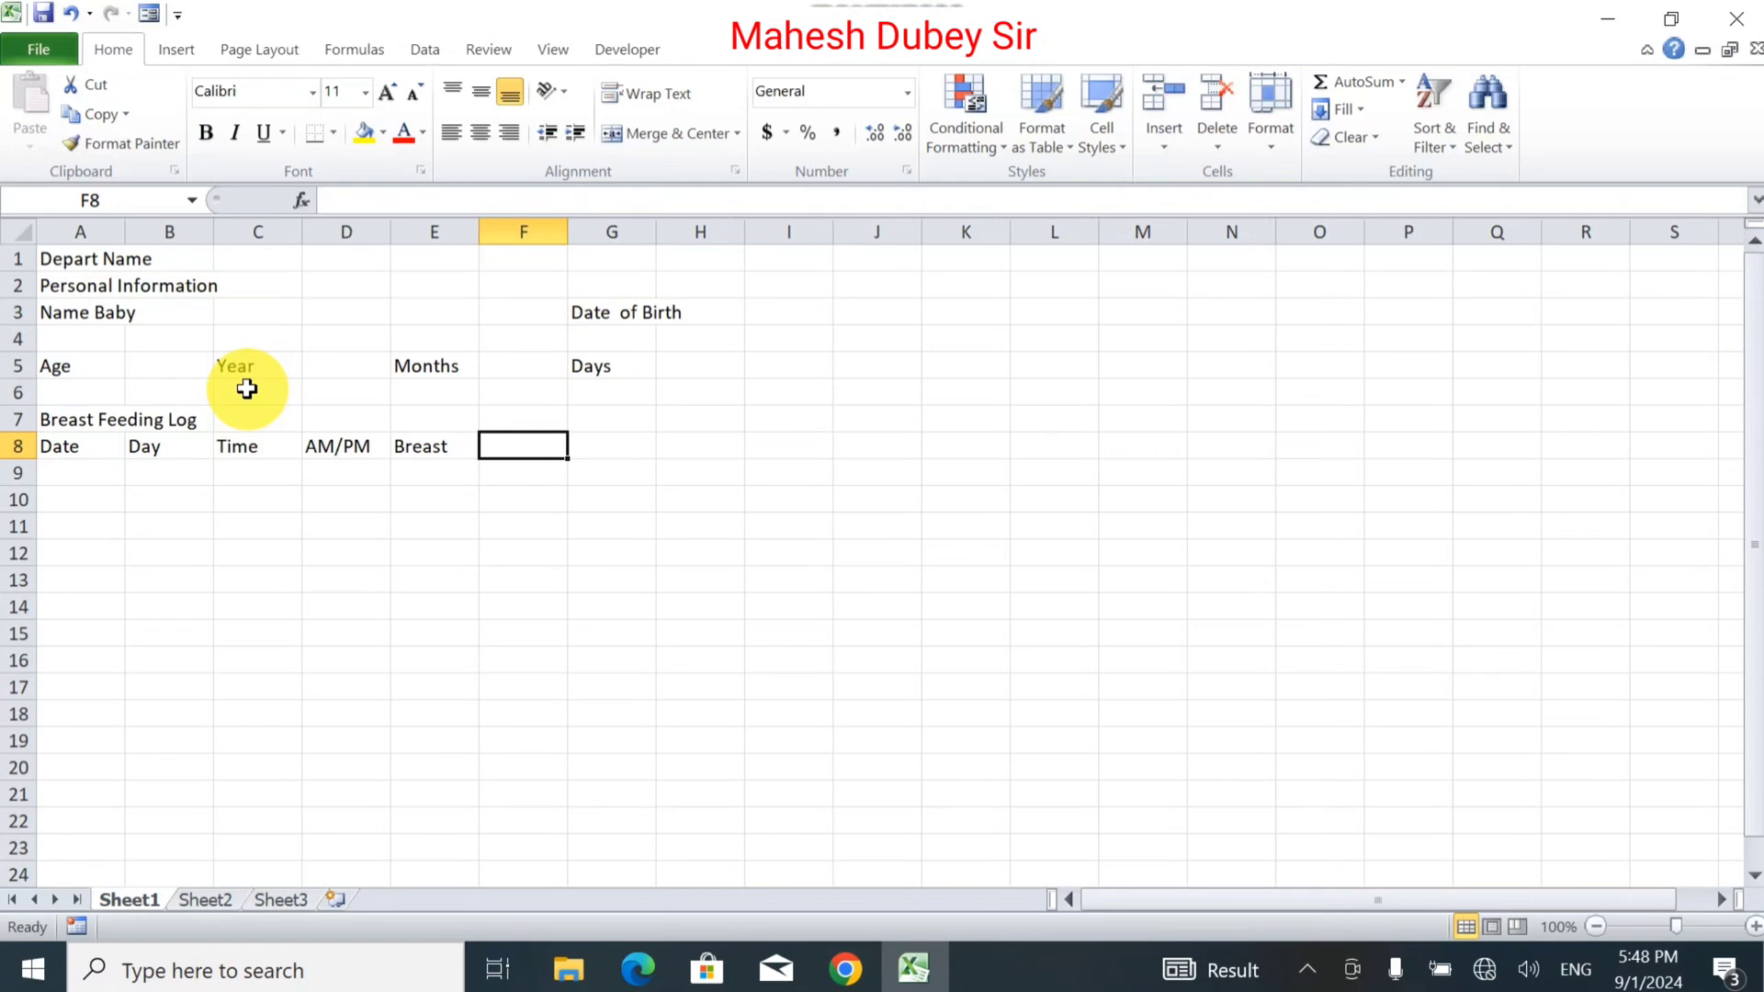
text(Durat)
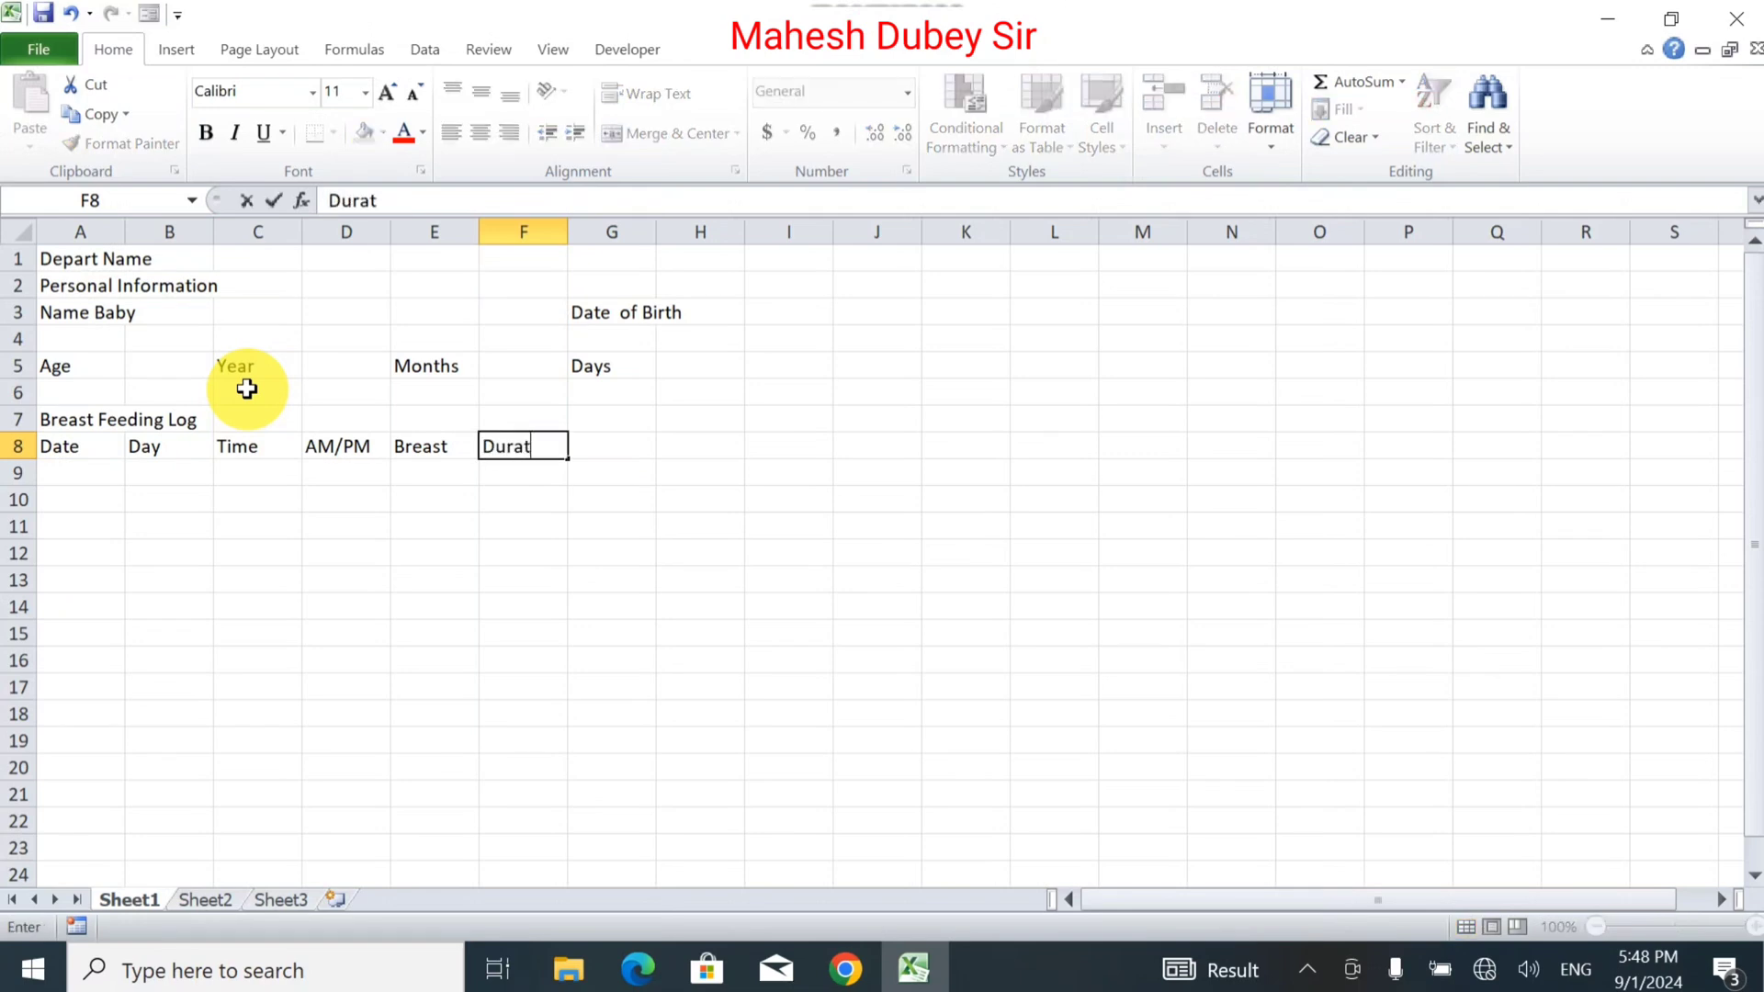
text(ion Min)
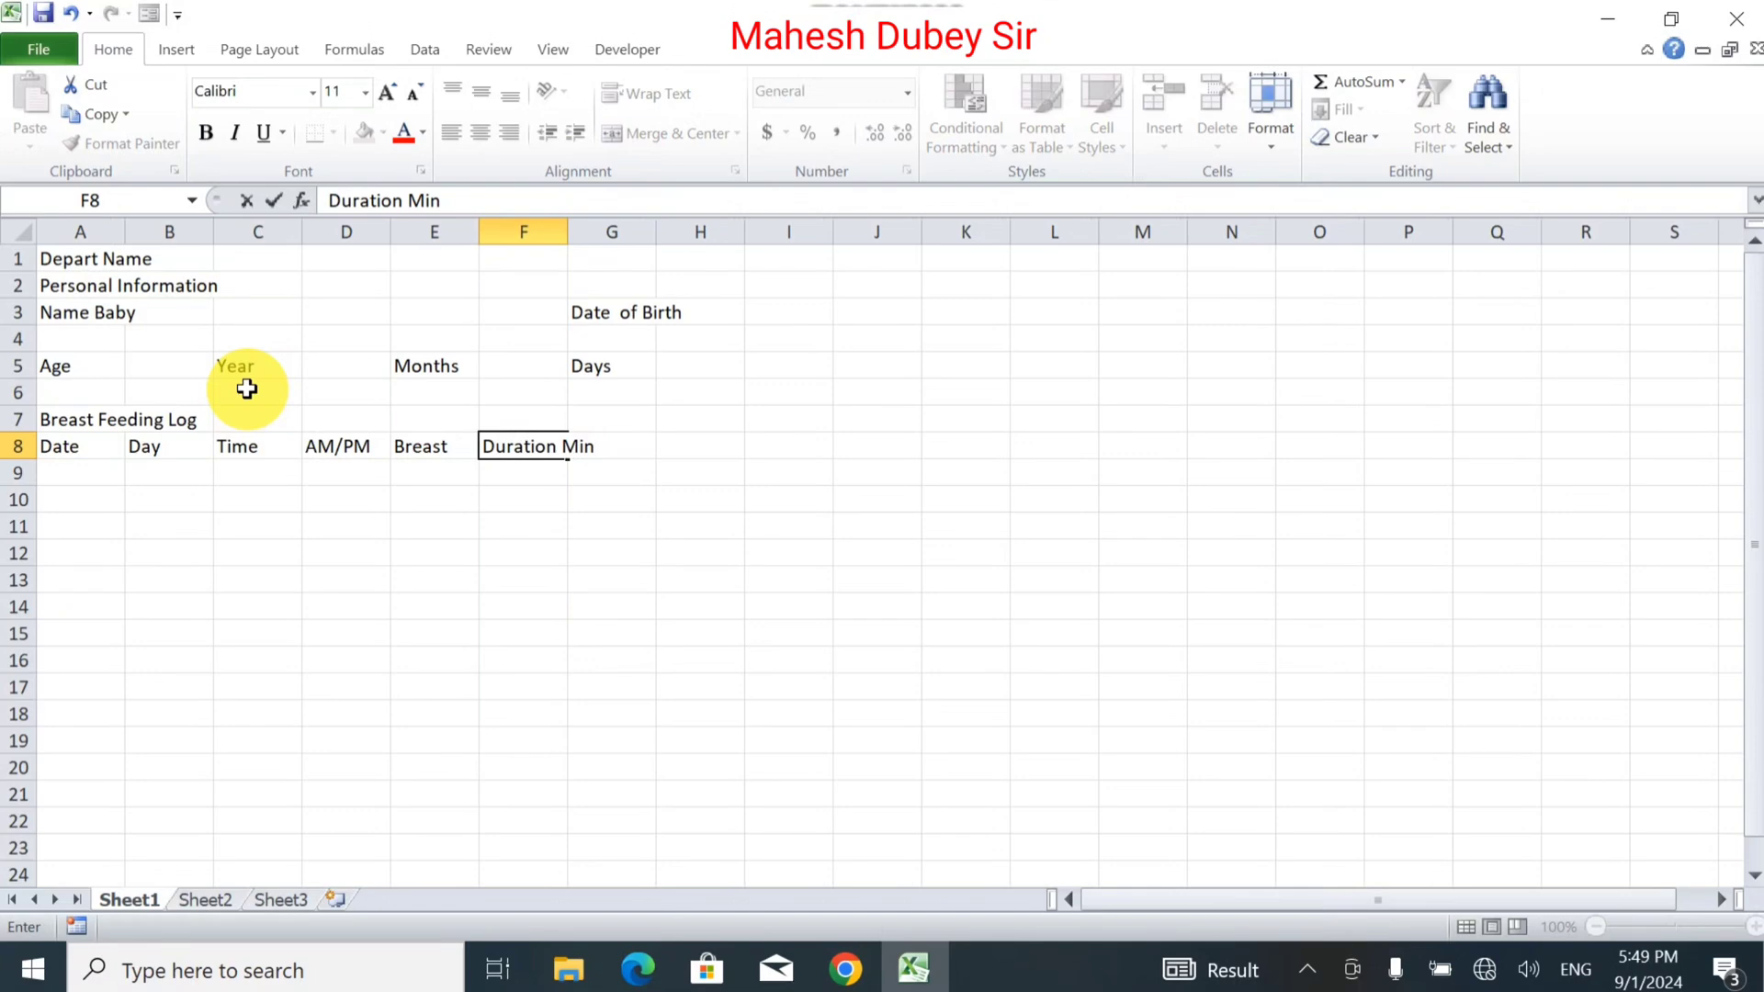
key(BackSpace)
key(BackSpace)
key(BackSpace)
key(BackSpace)
text(/Min)
key(Tab)
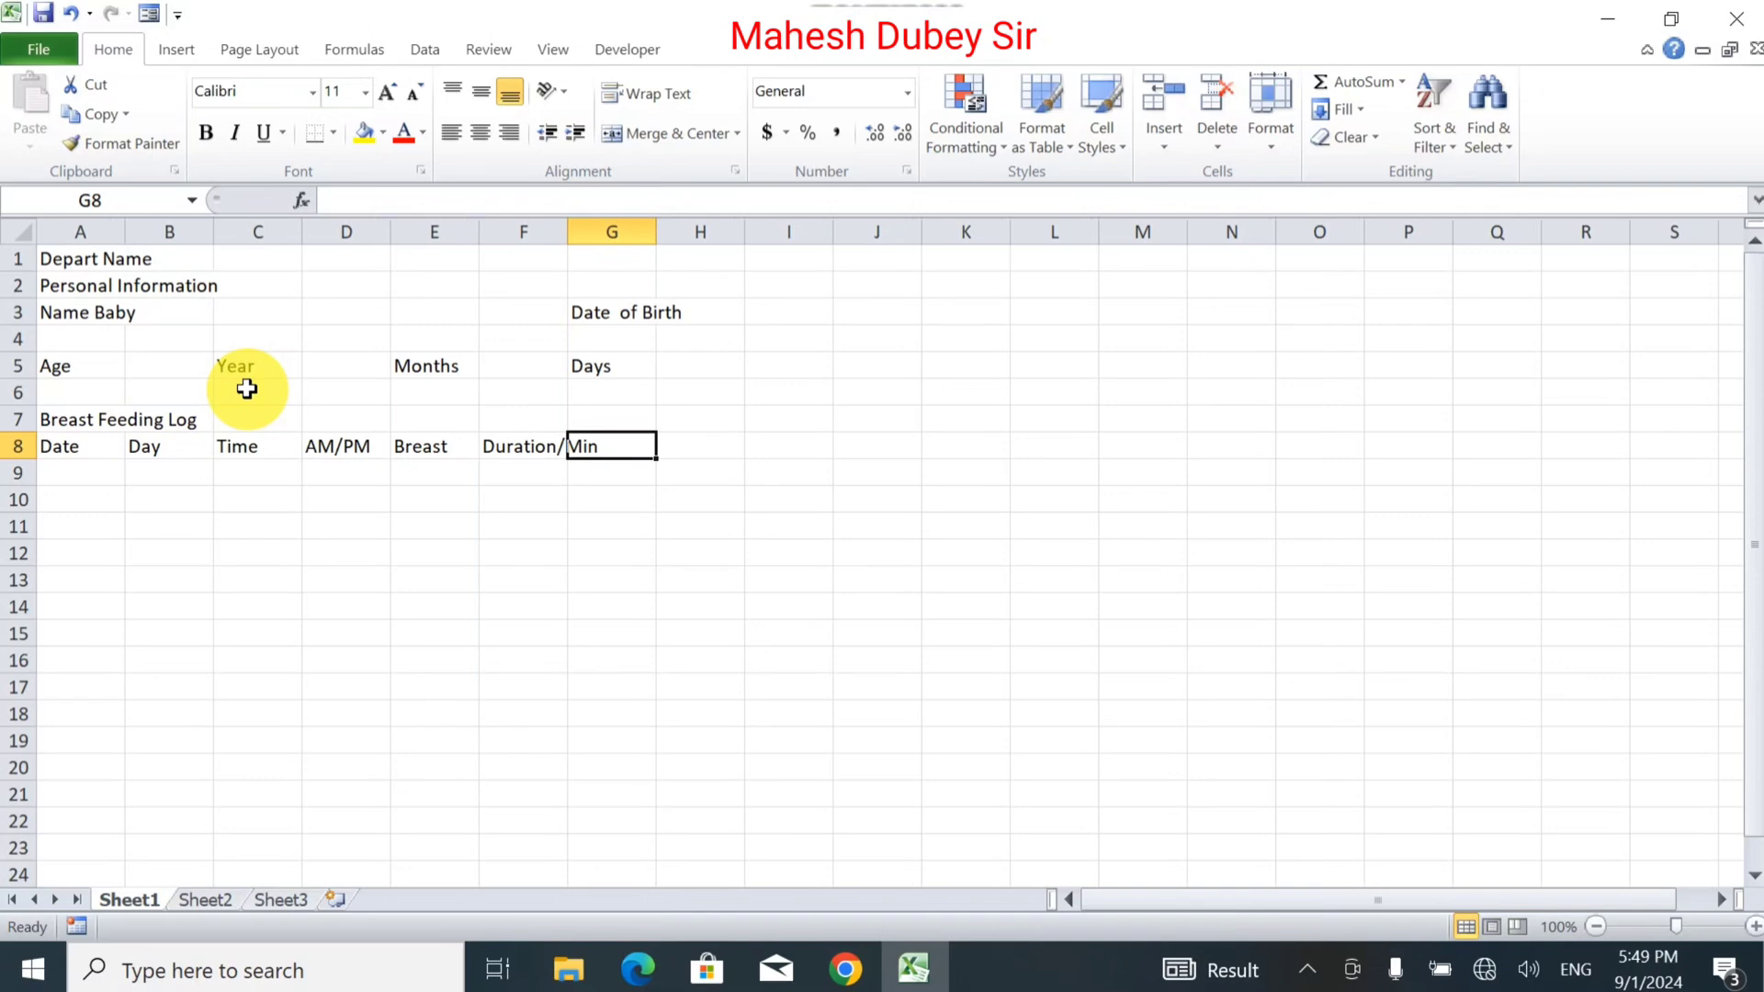
text(Co)
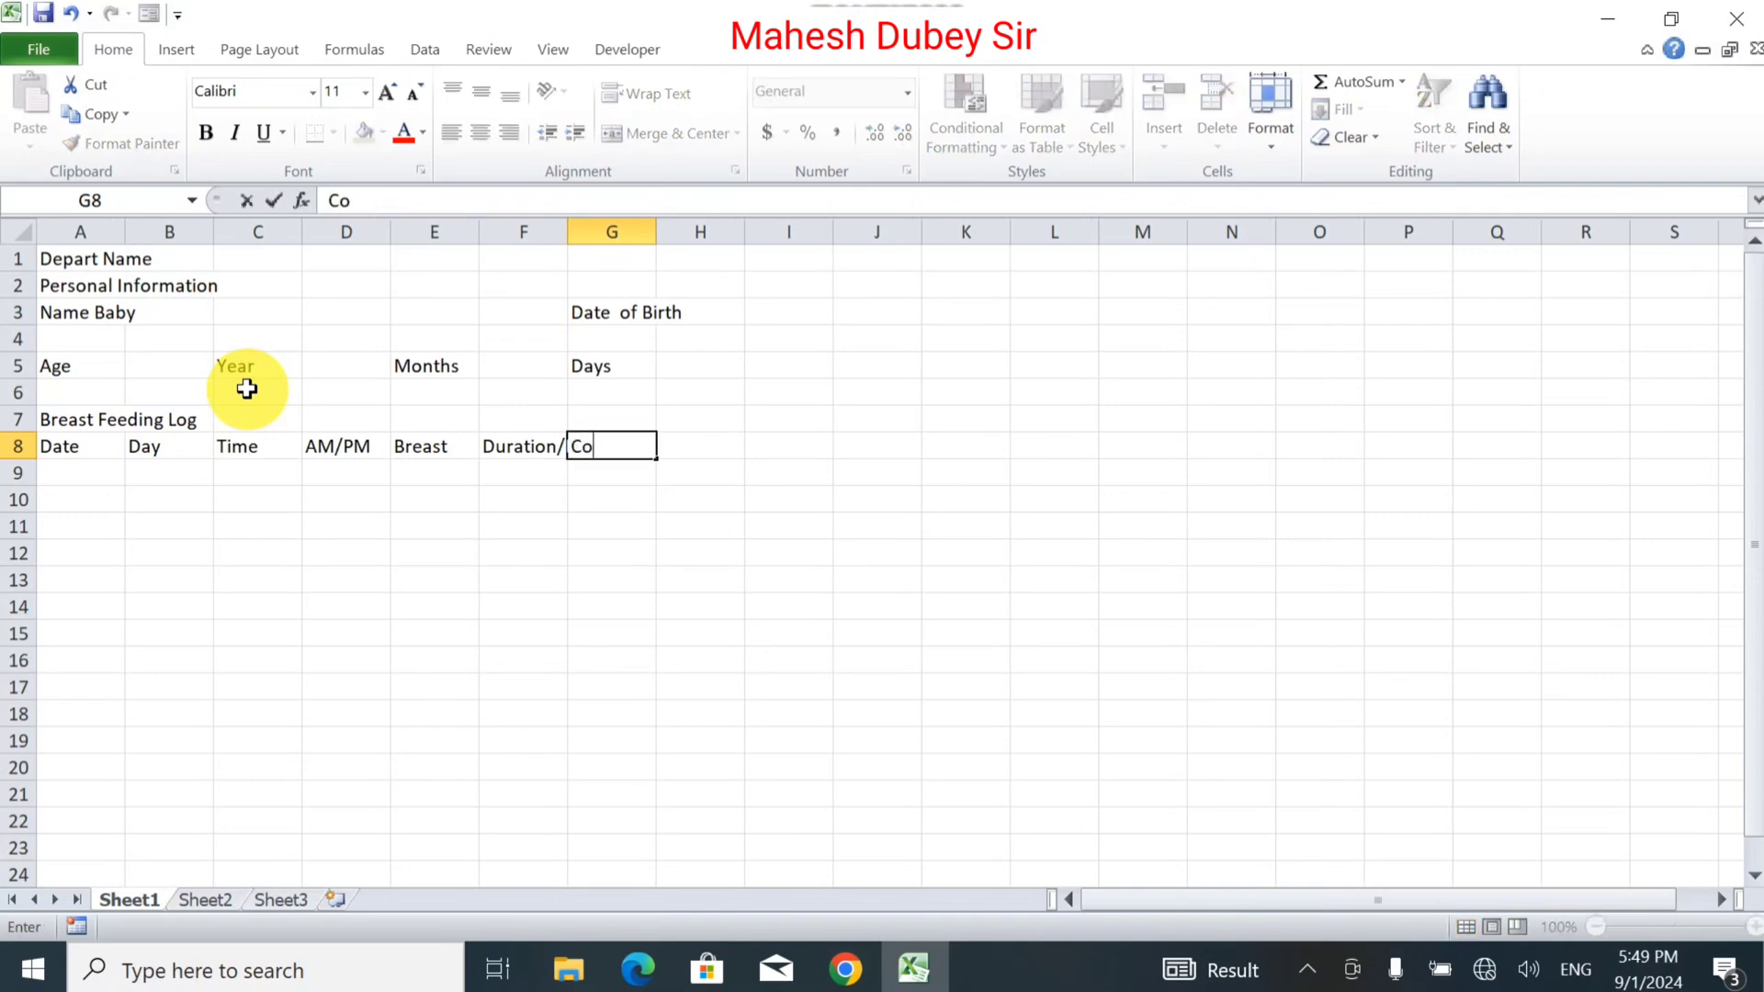
text(mplication)
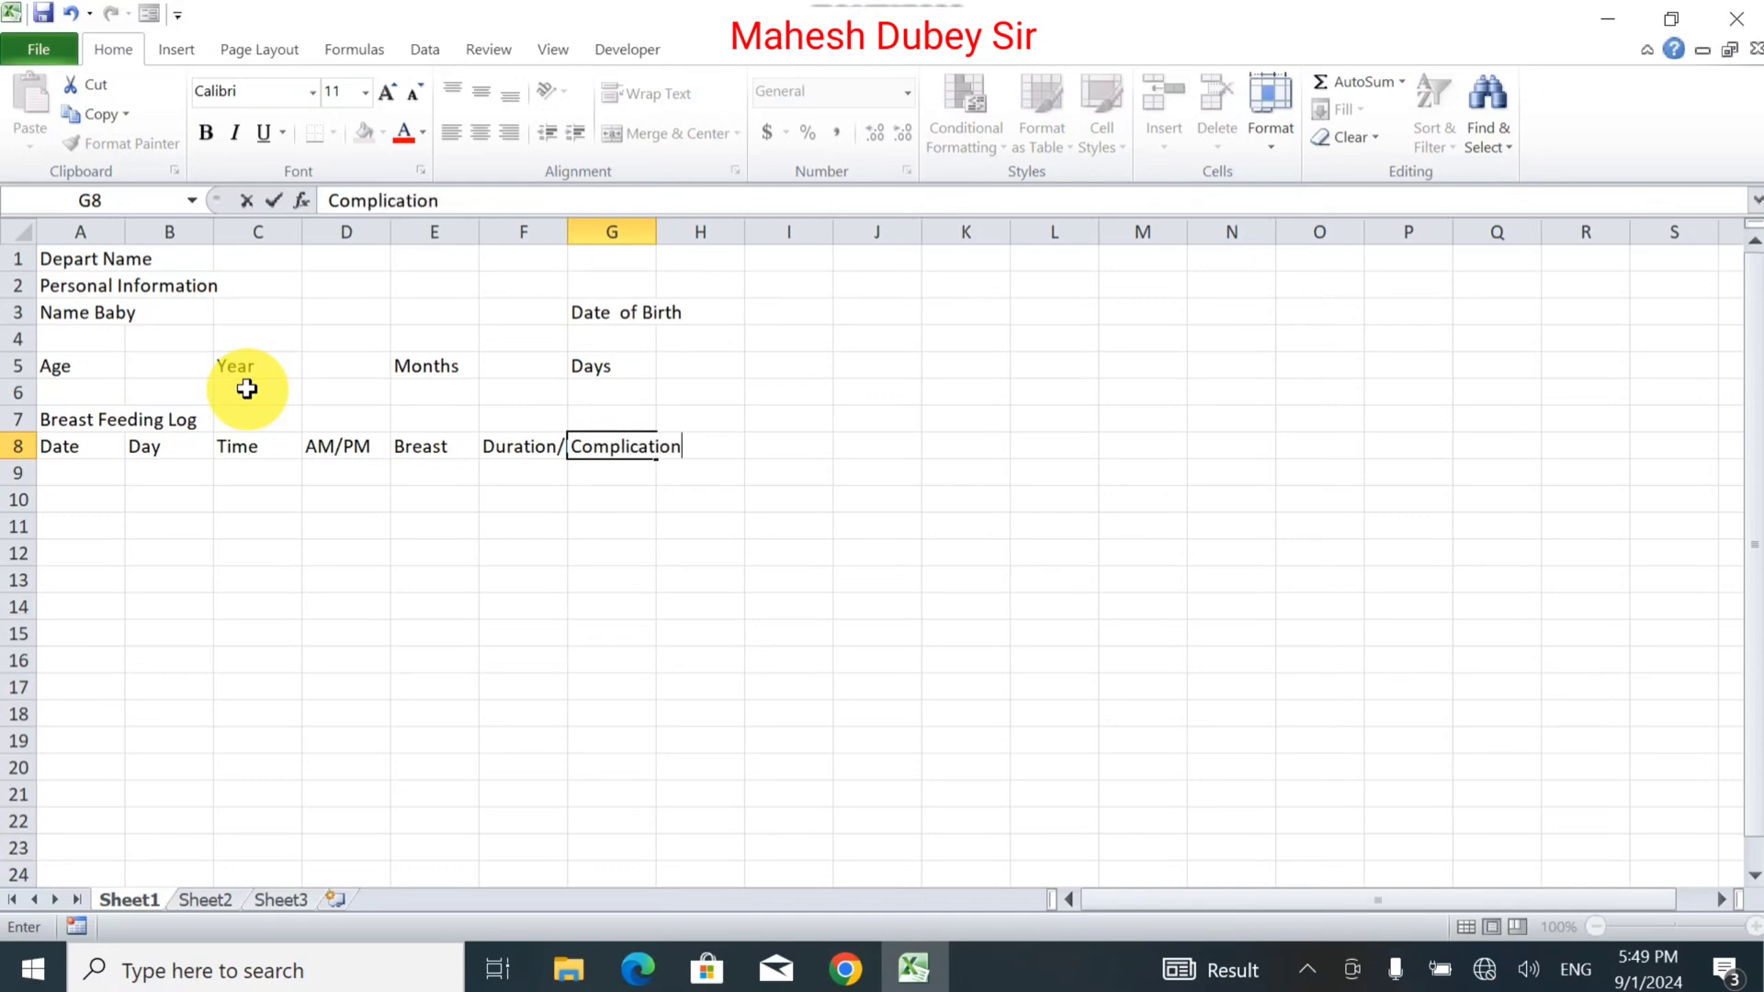
text(s (If any))
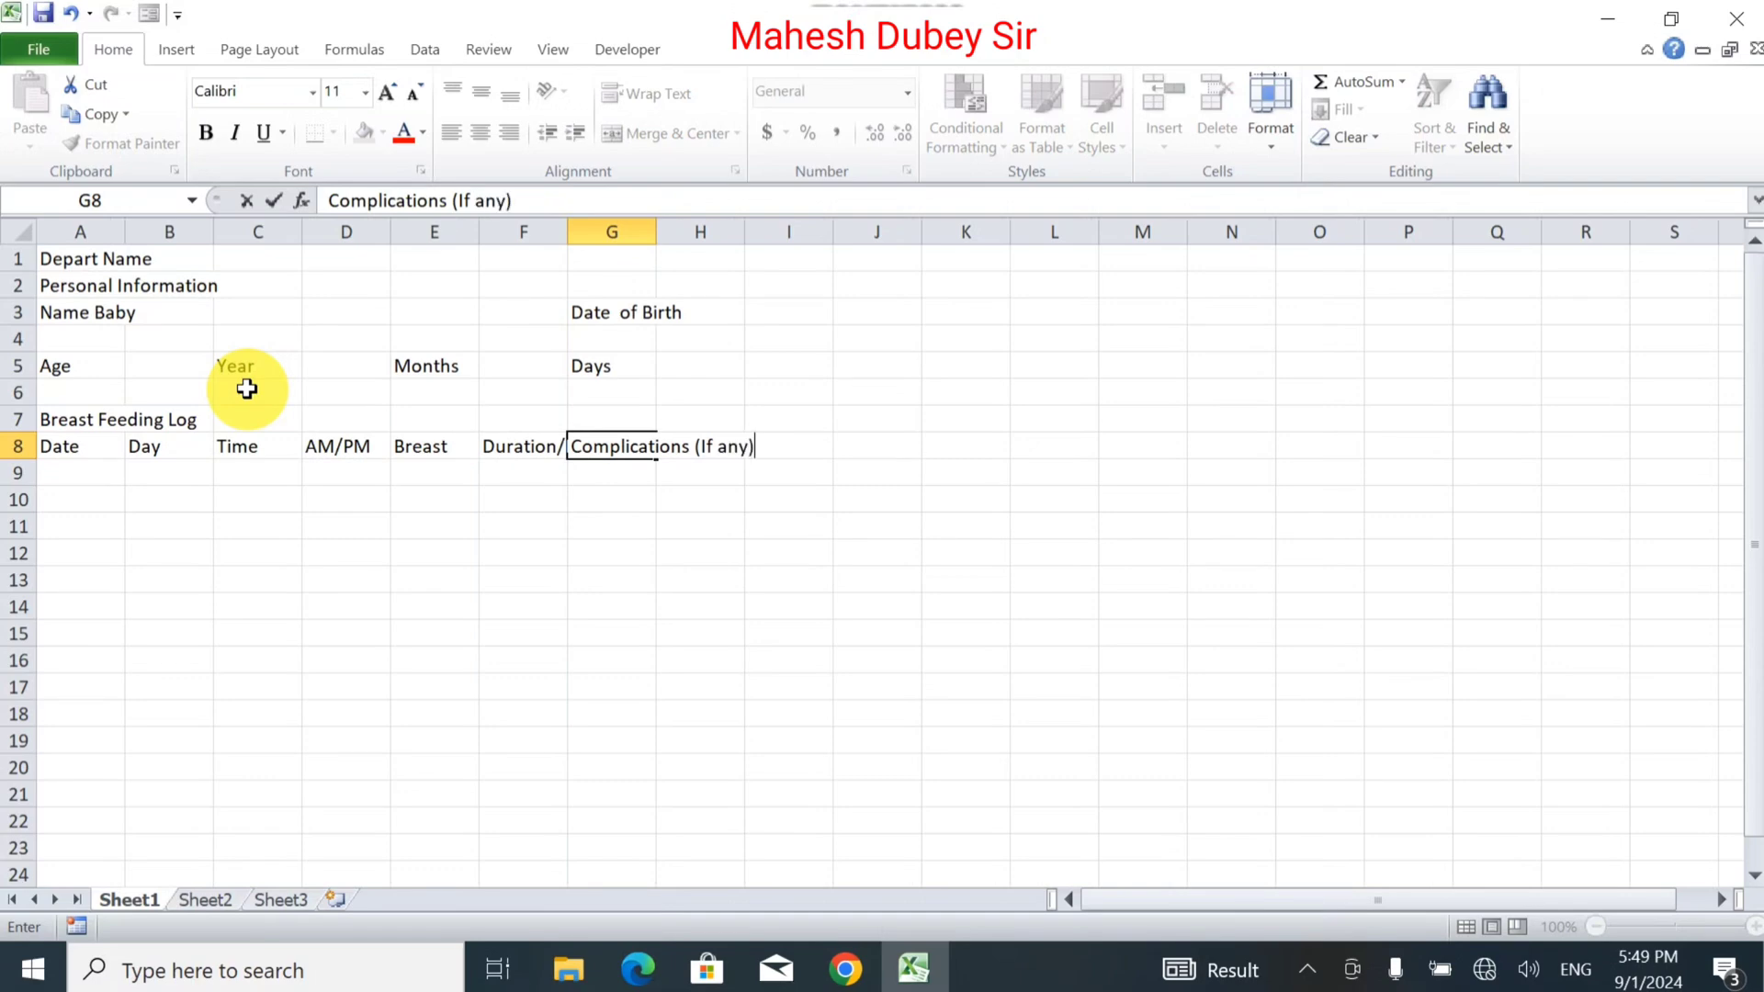
key(Return)
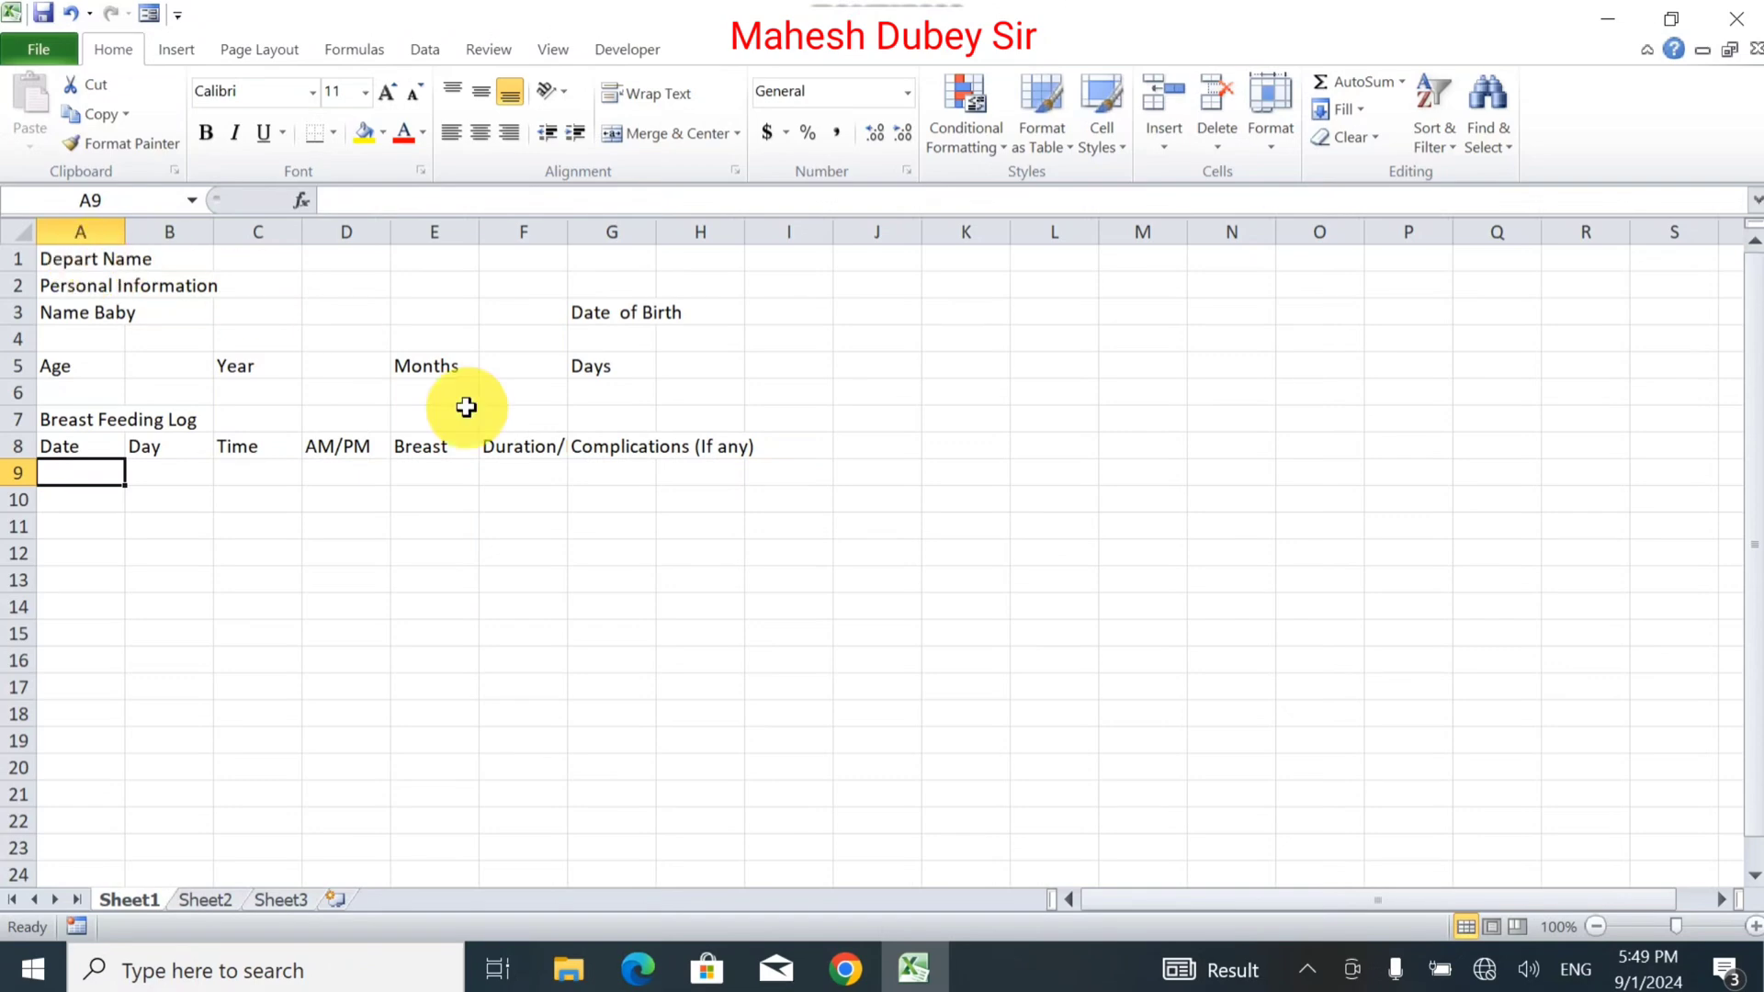
Merge and centre Depart Name across A1:G1, with larger bold text.
click(631, 448)
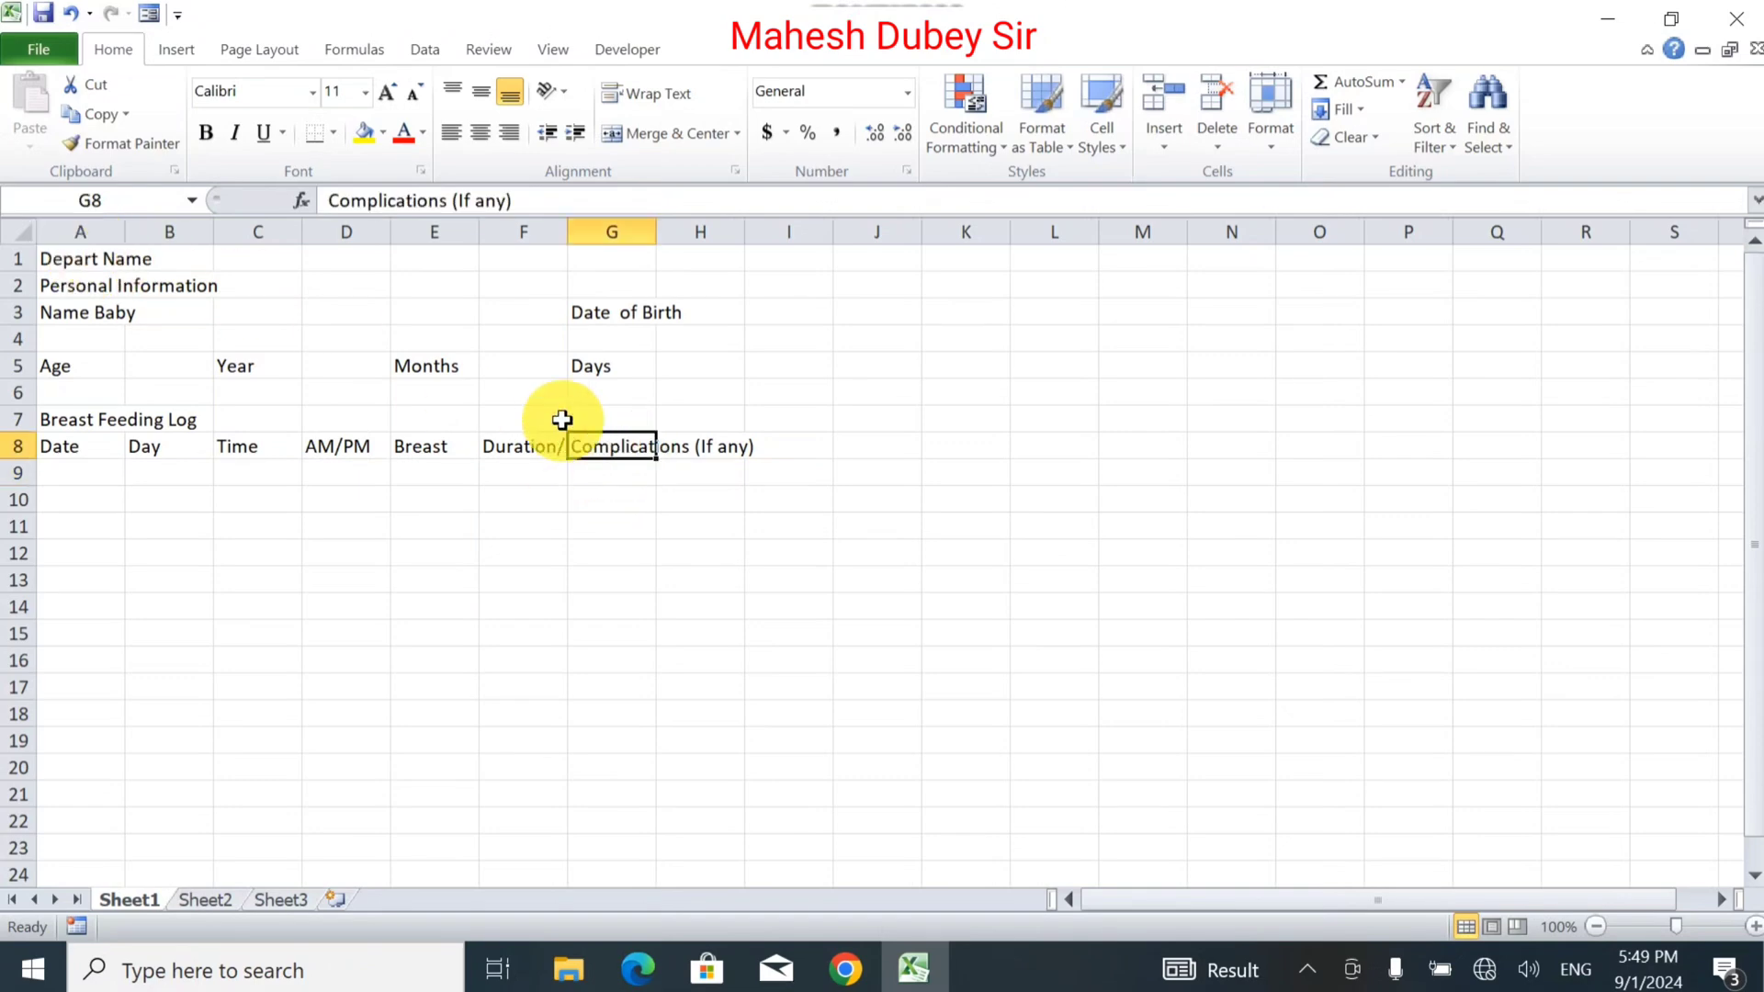
click(97, 259)
drag(97, 259, 590, 257)
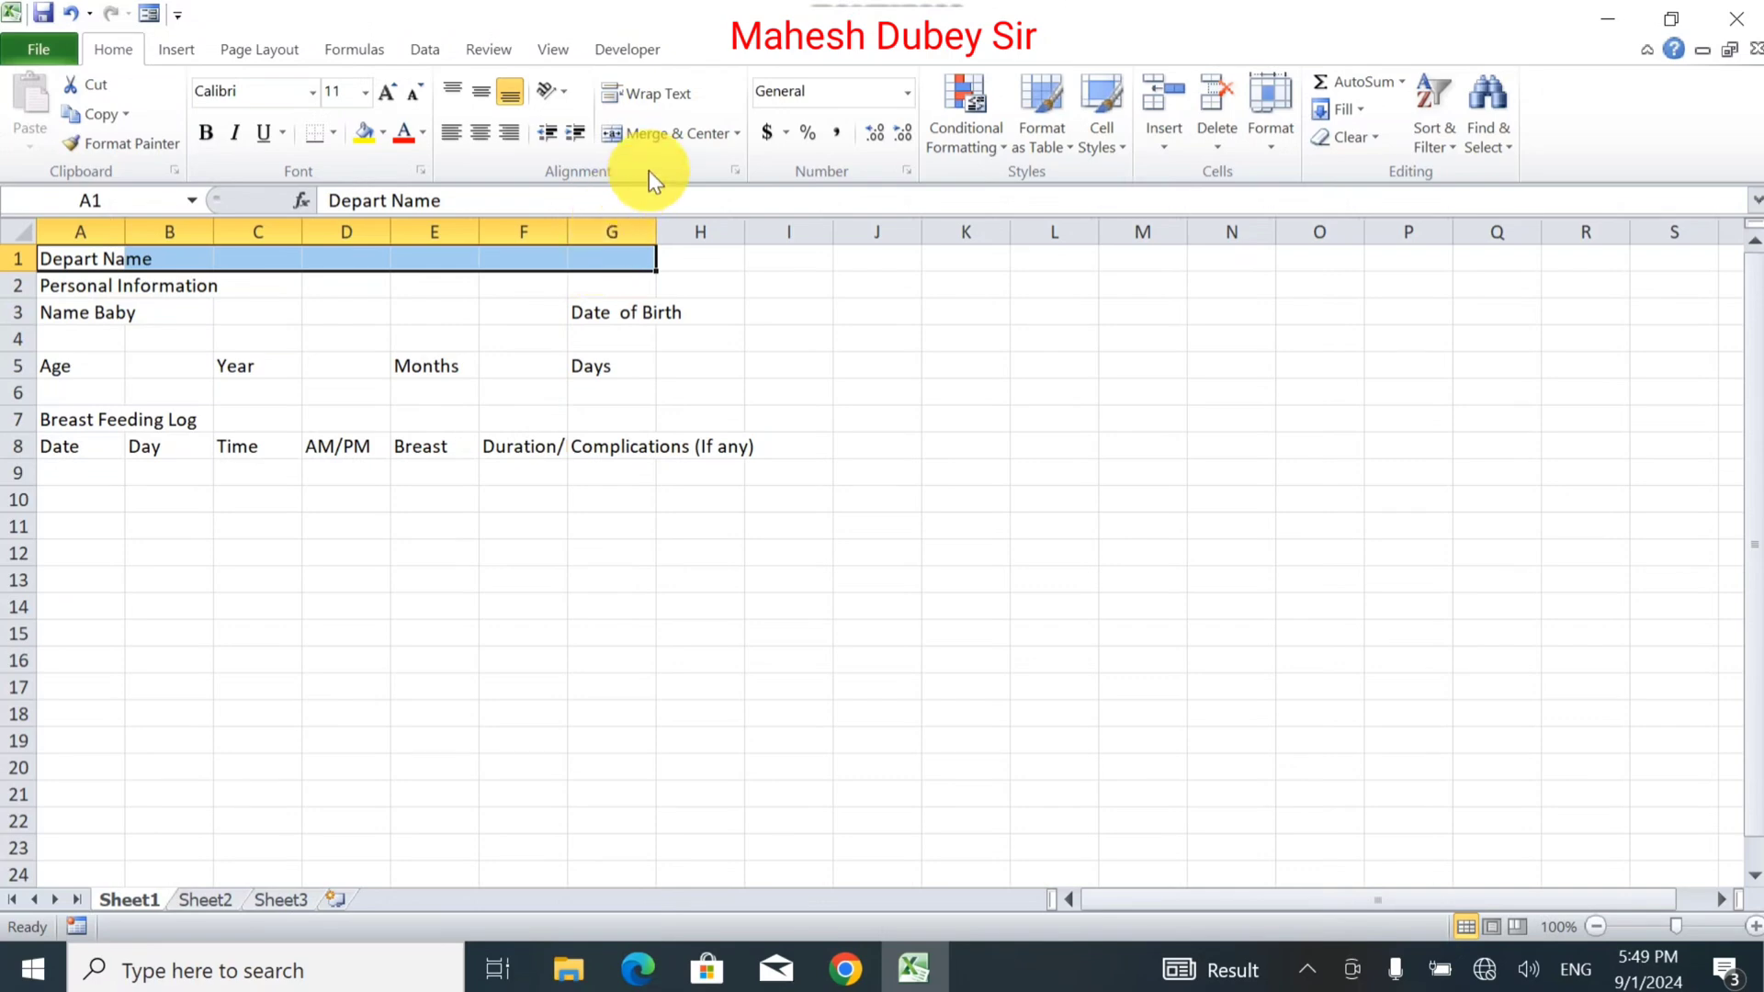
click(649, 139)
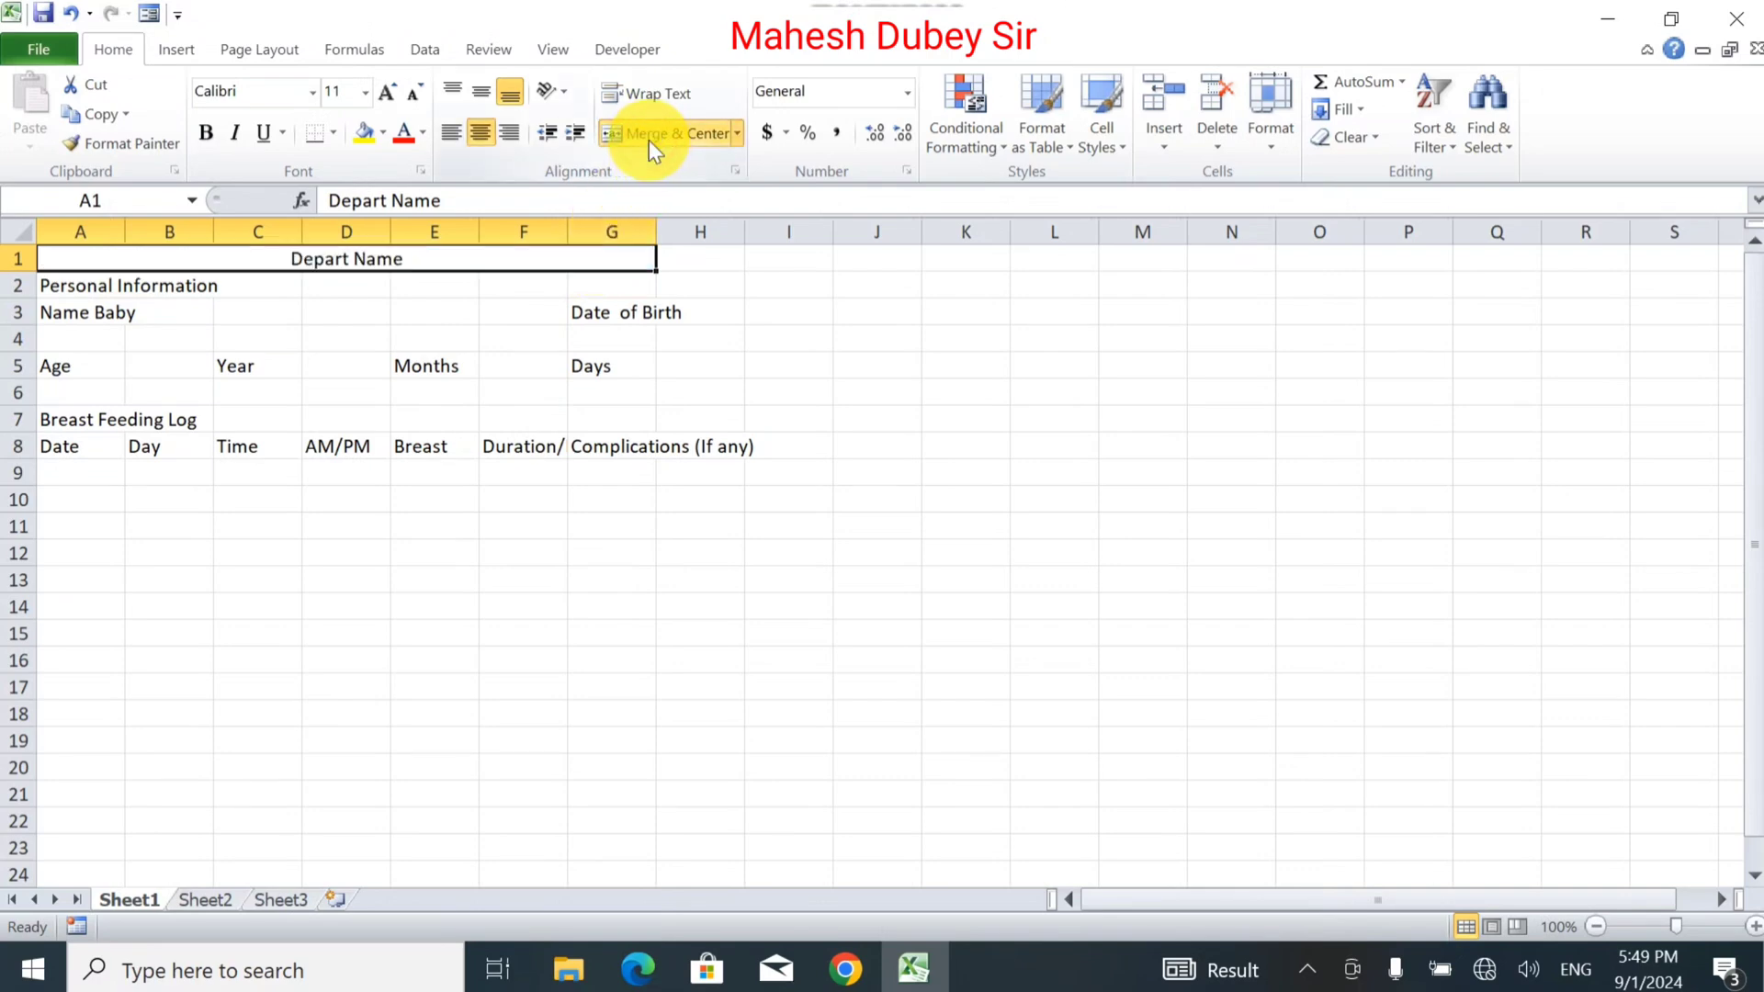
click(382, 97)
click(382, 98)
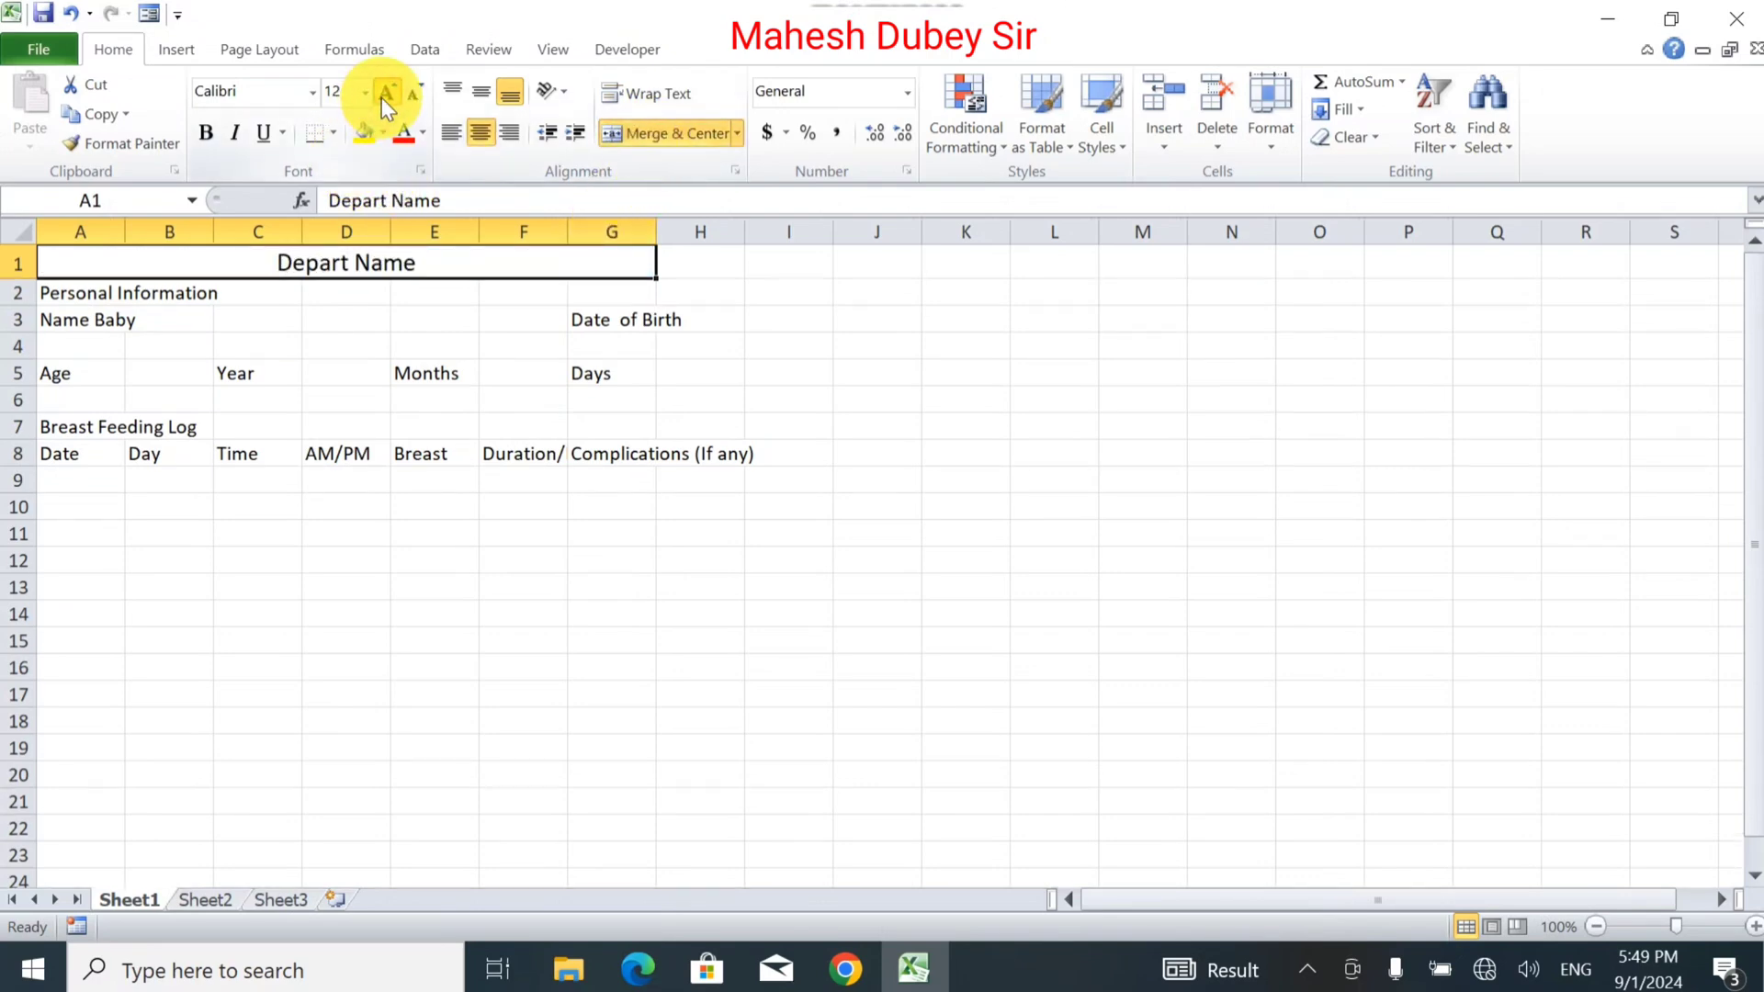
click(383, 97)
click(206, 133)
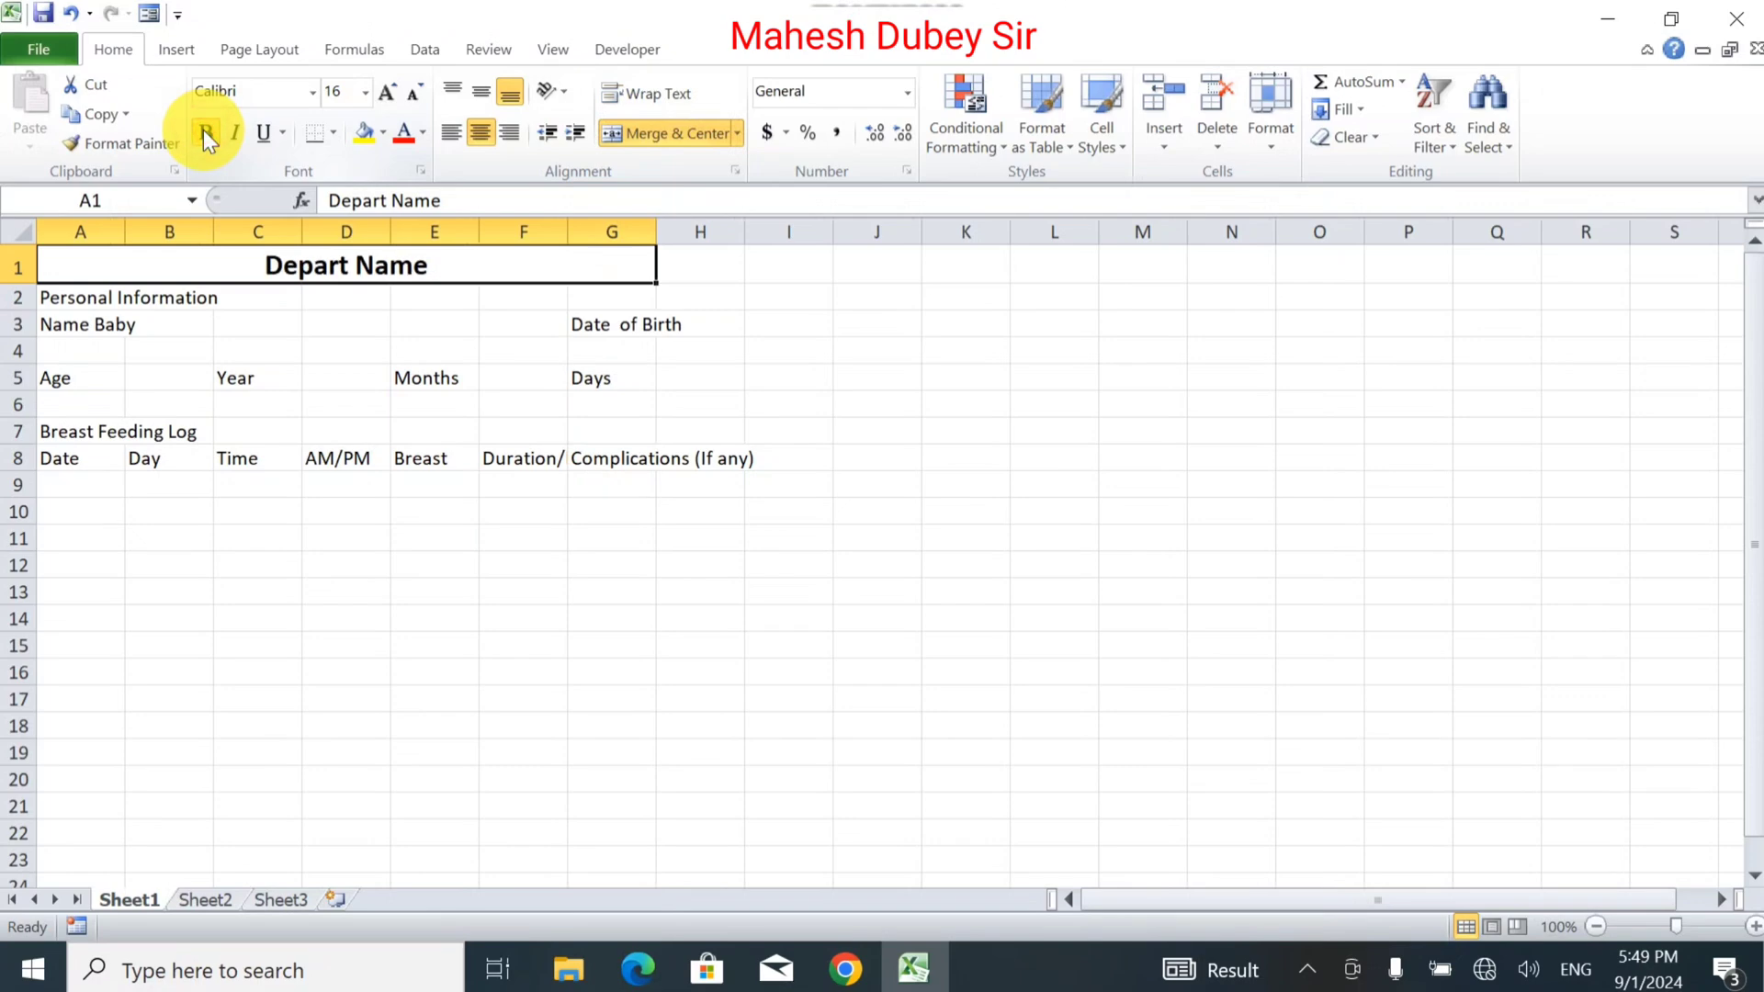
Merge Personal Information across A2:G2 and merge A3:B3 with Name Baby left-aligned.
drag(74, 297, 624, 307)
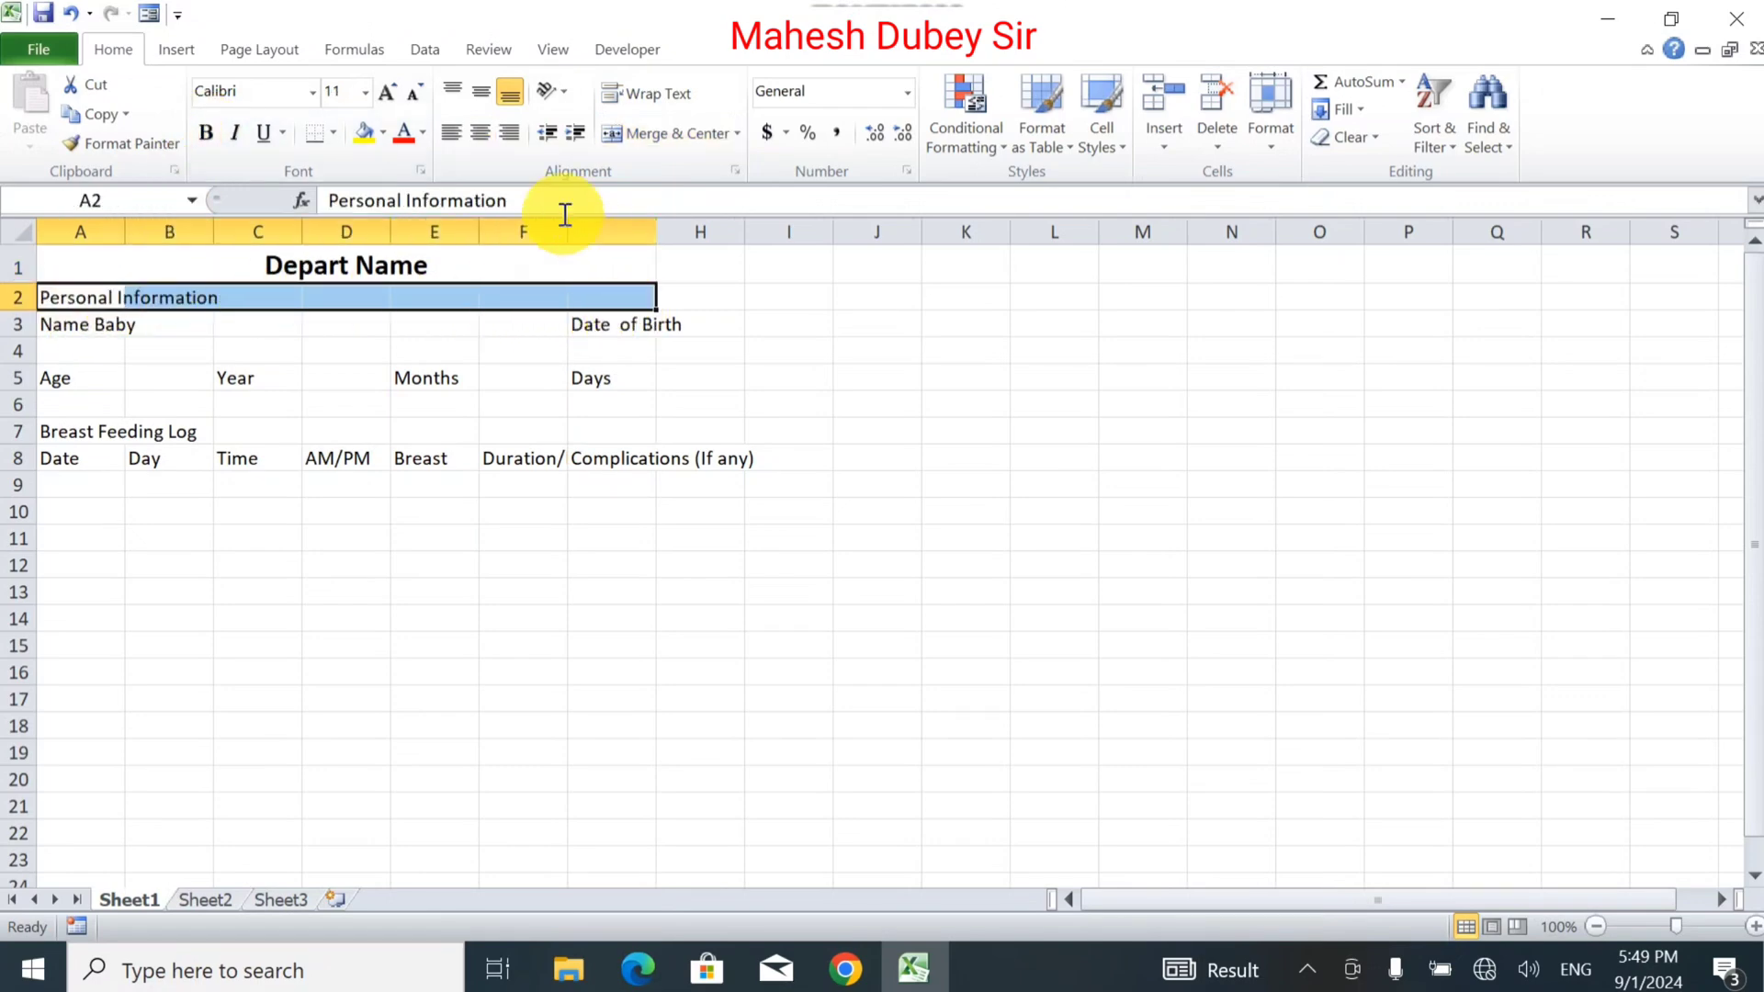
click(625, 133)
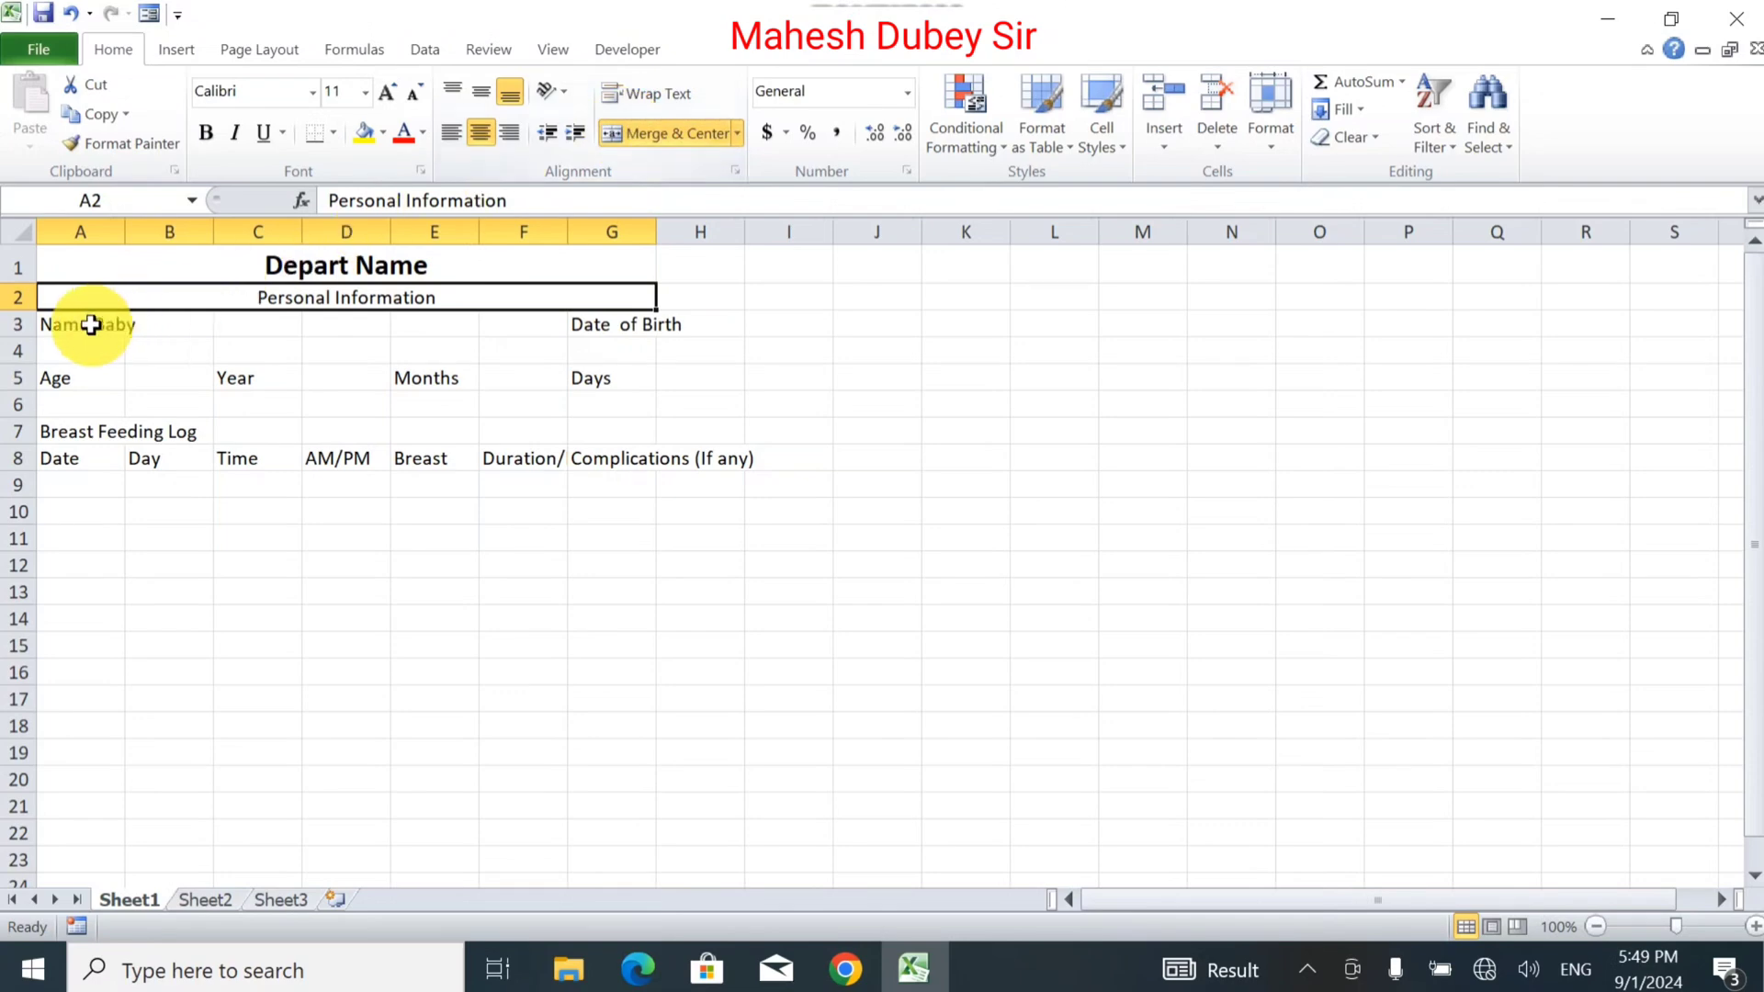
drag(90, 324, 142, 323)
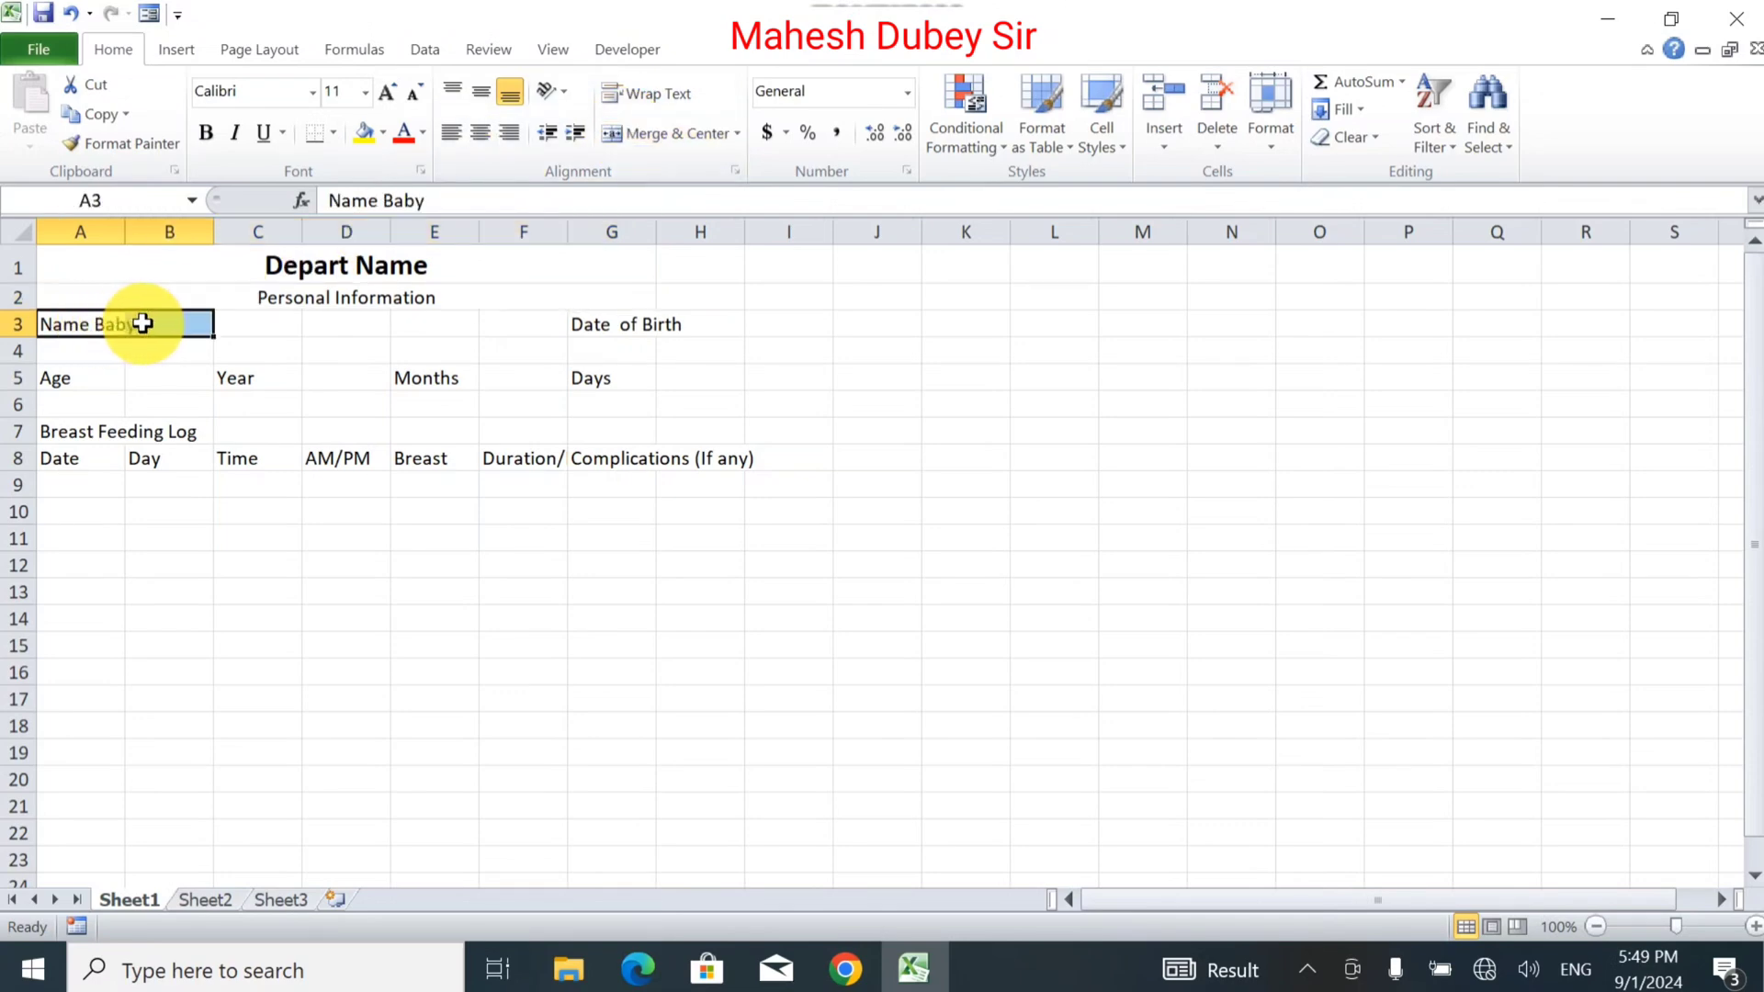
click(647, 132)
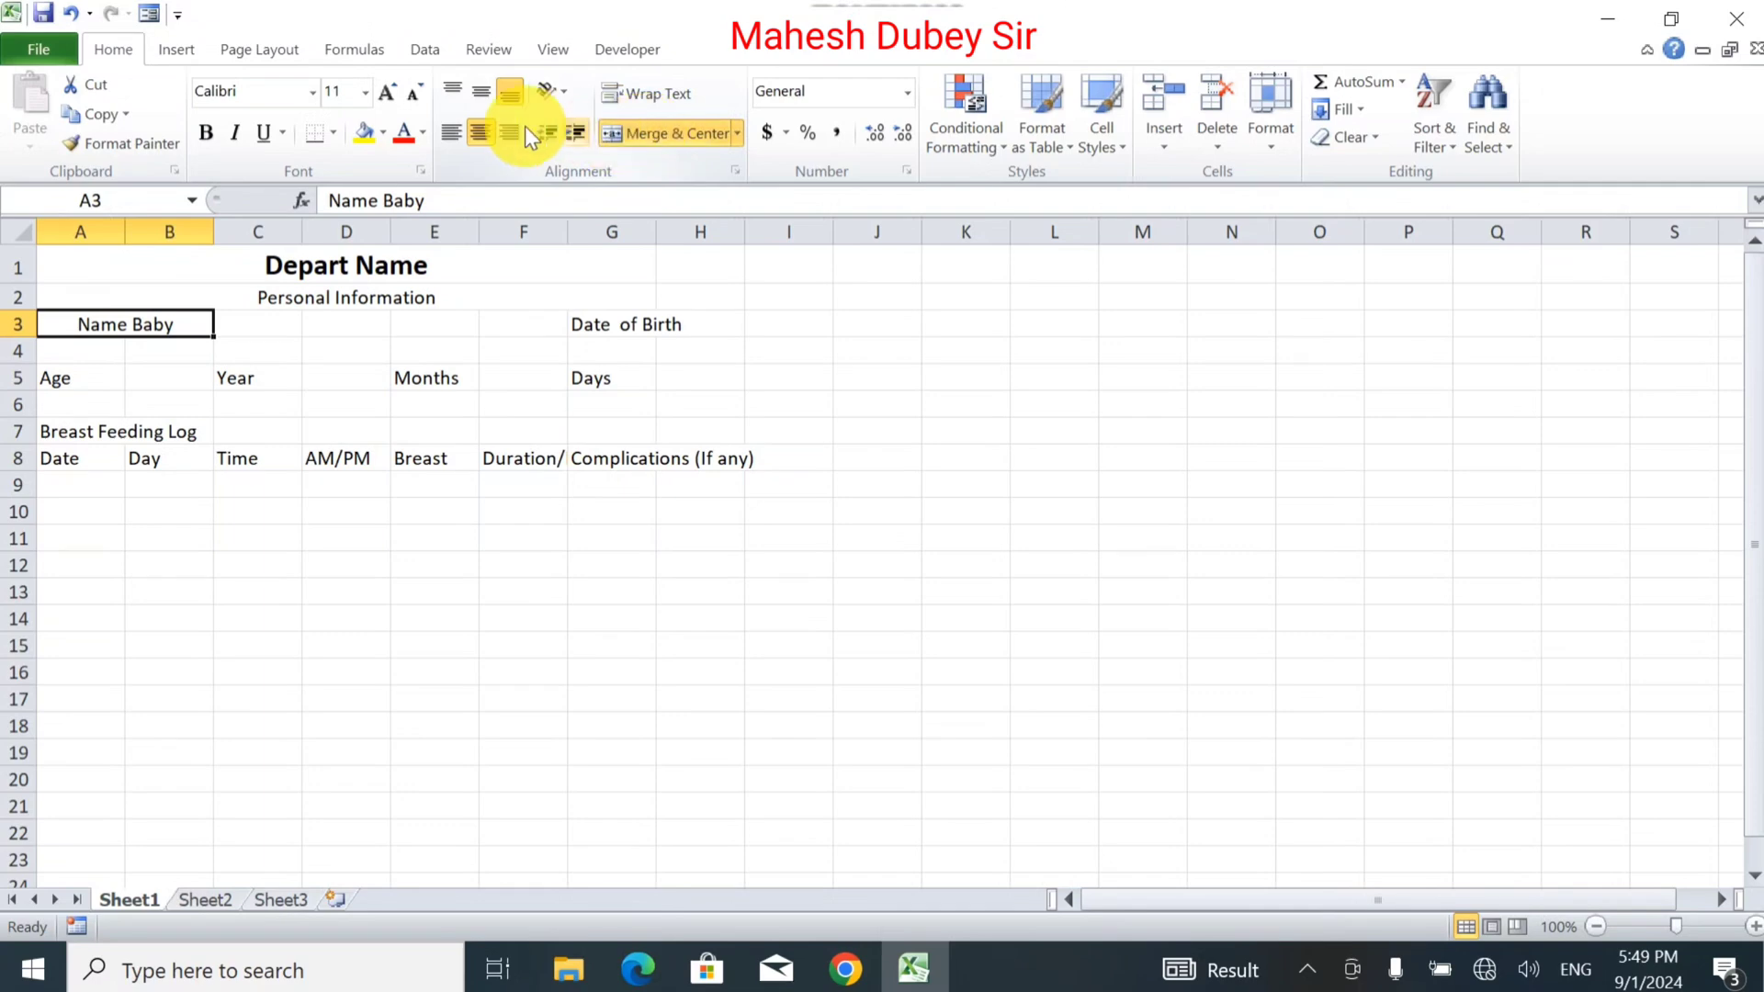
click(450, 138)
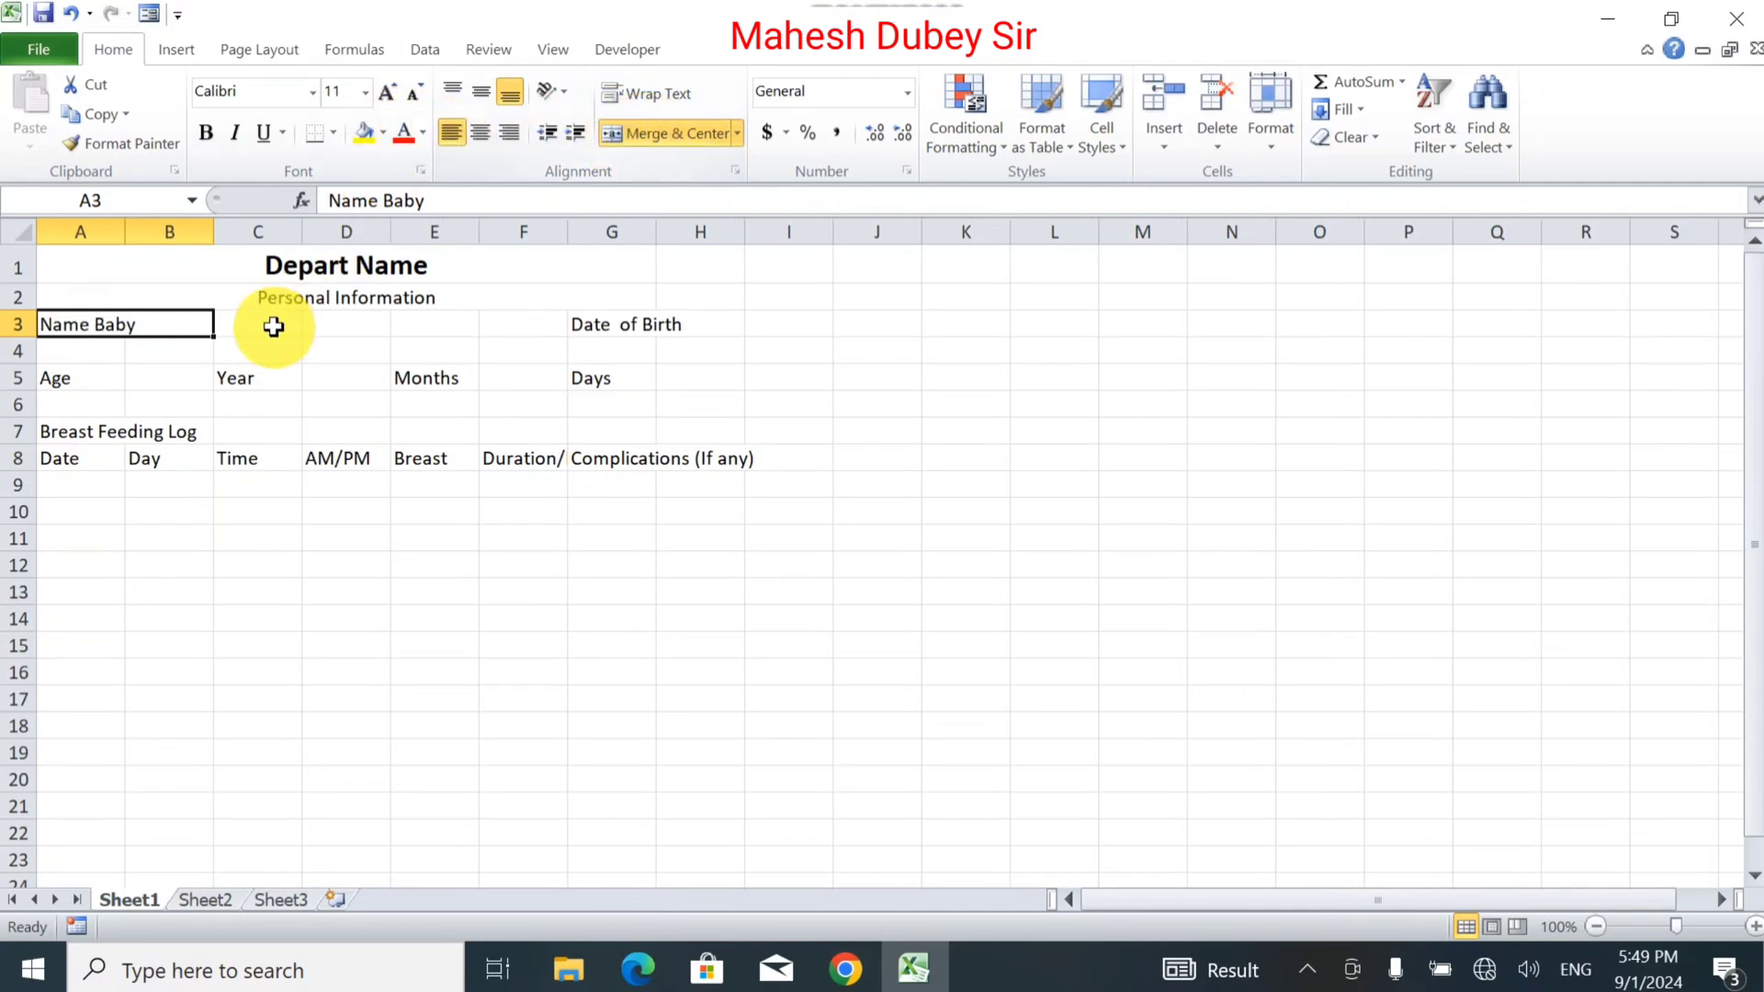
Move Date of Birth into F3 and merge and centre it across E3:F3.
drag(264, 325, 484, 334)
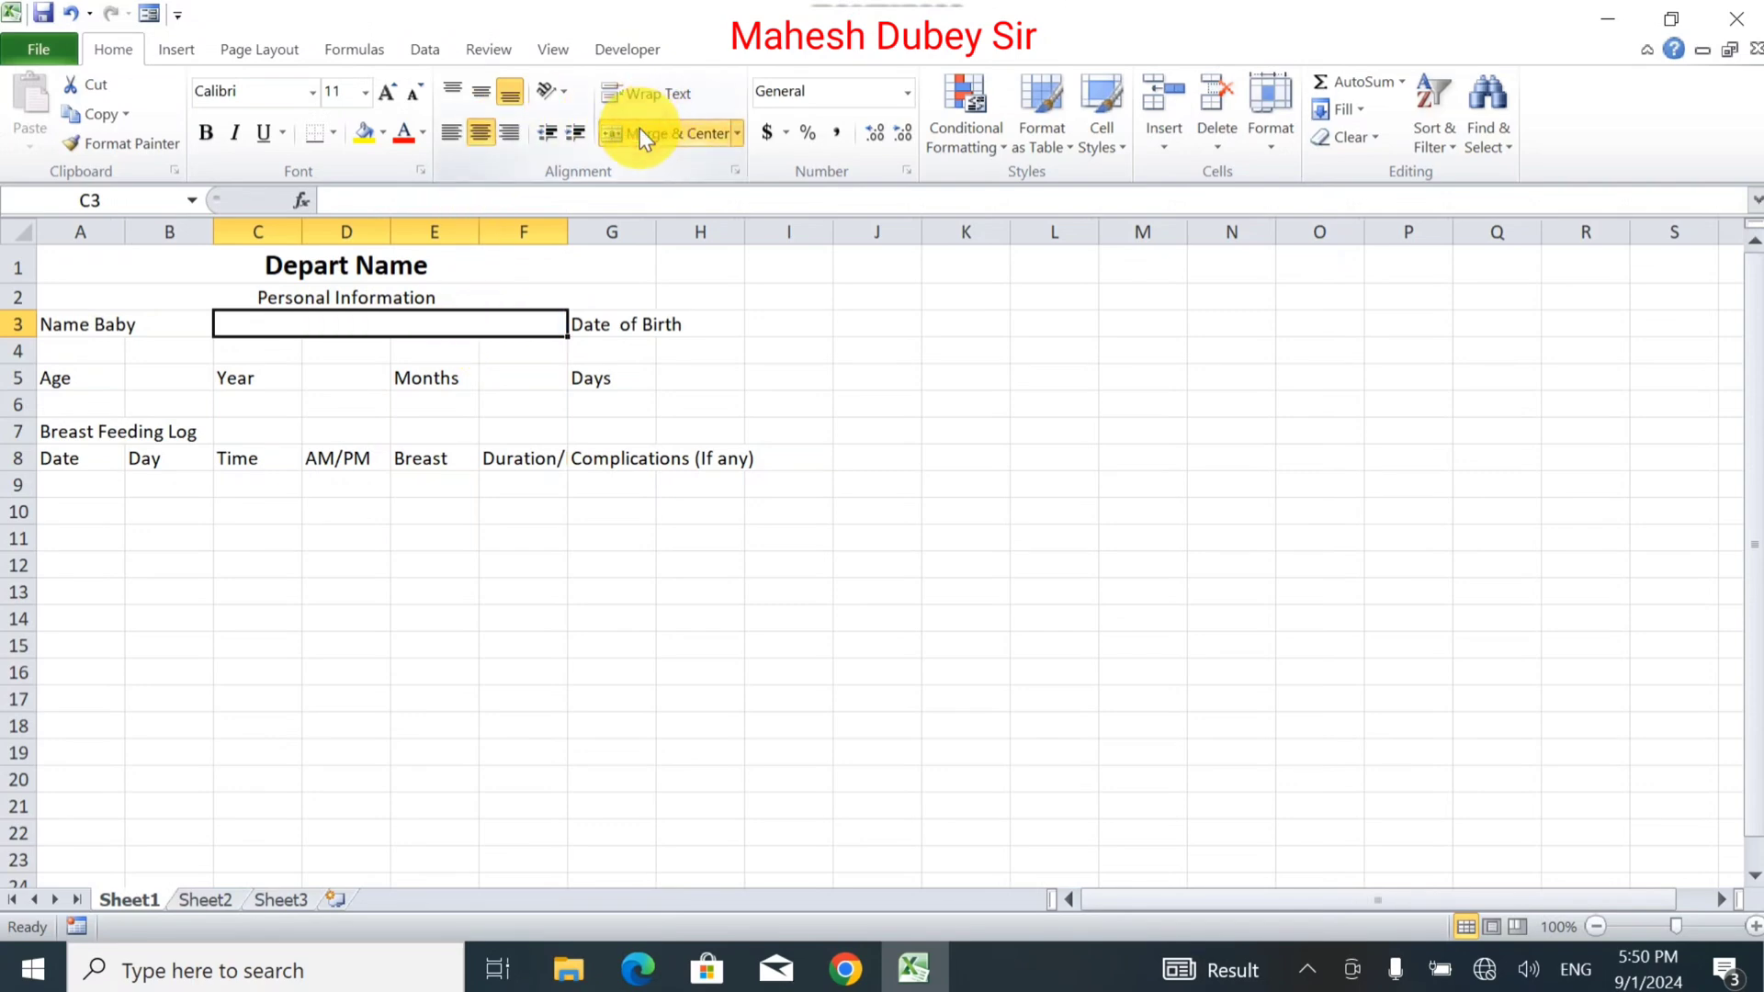
key(ctrl+z)
click(603, 327)
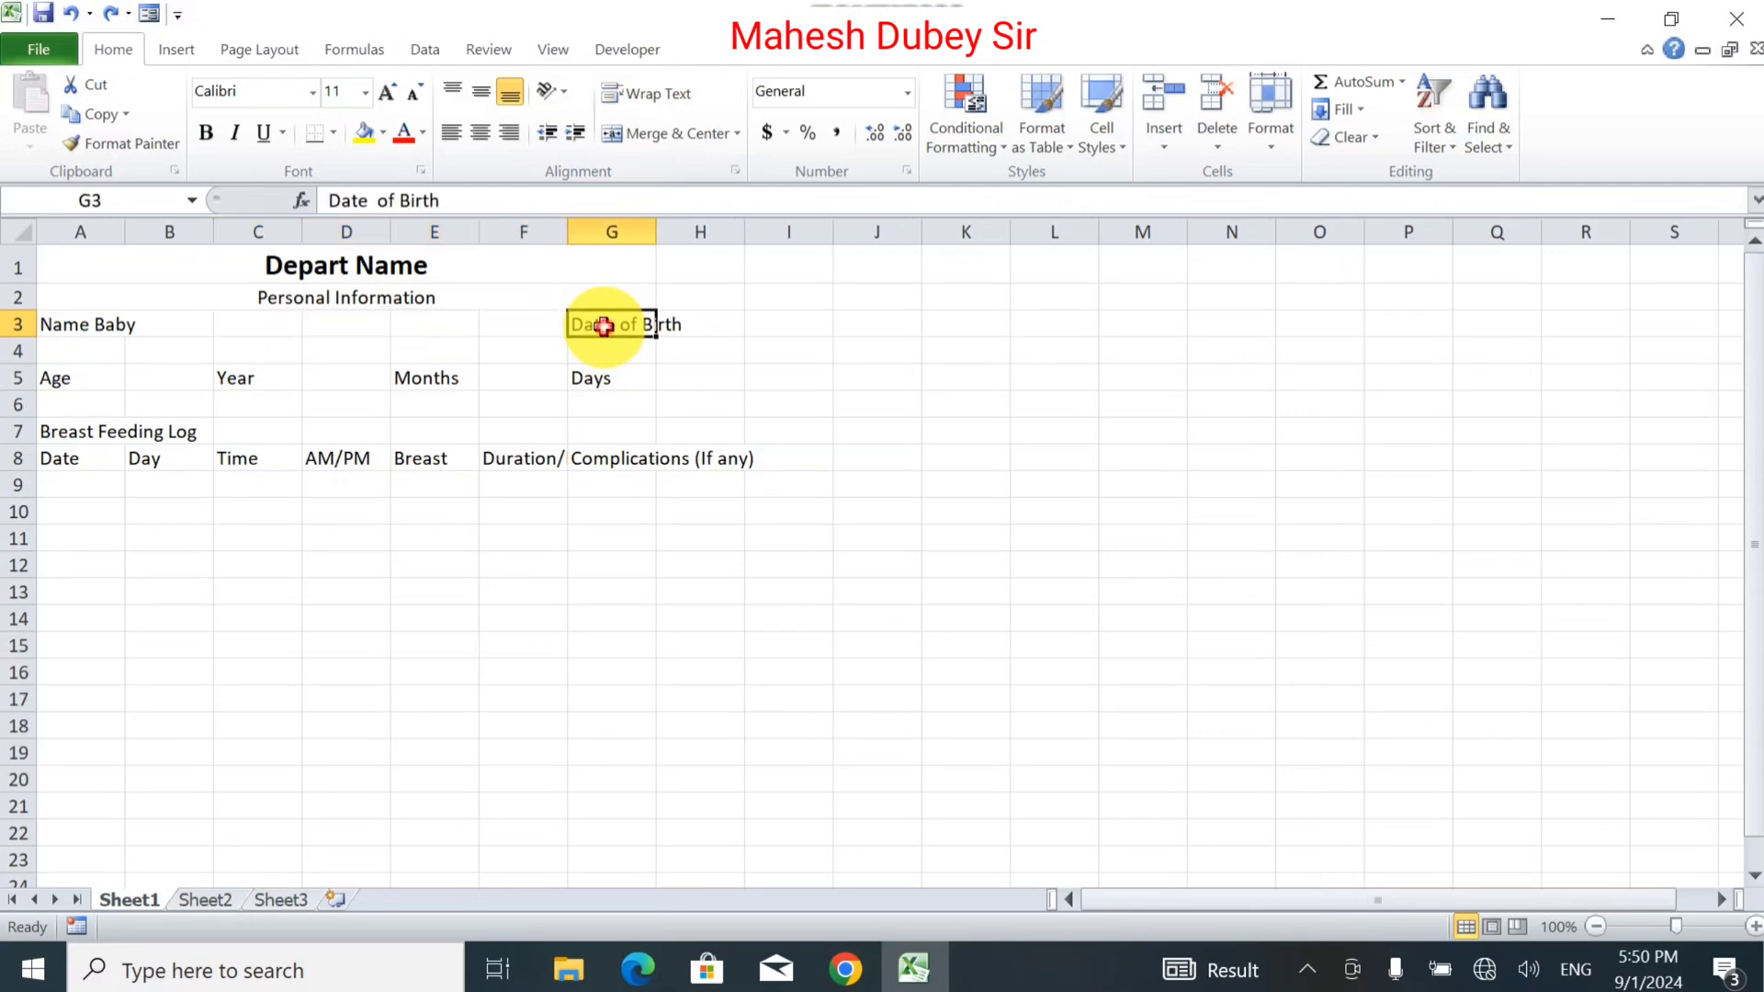
drag(568, 324, 483, 326)
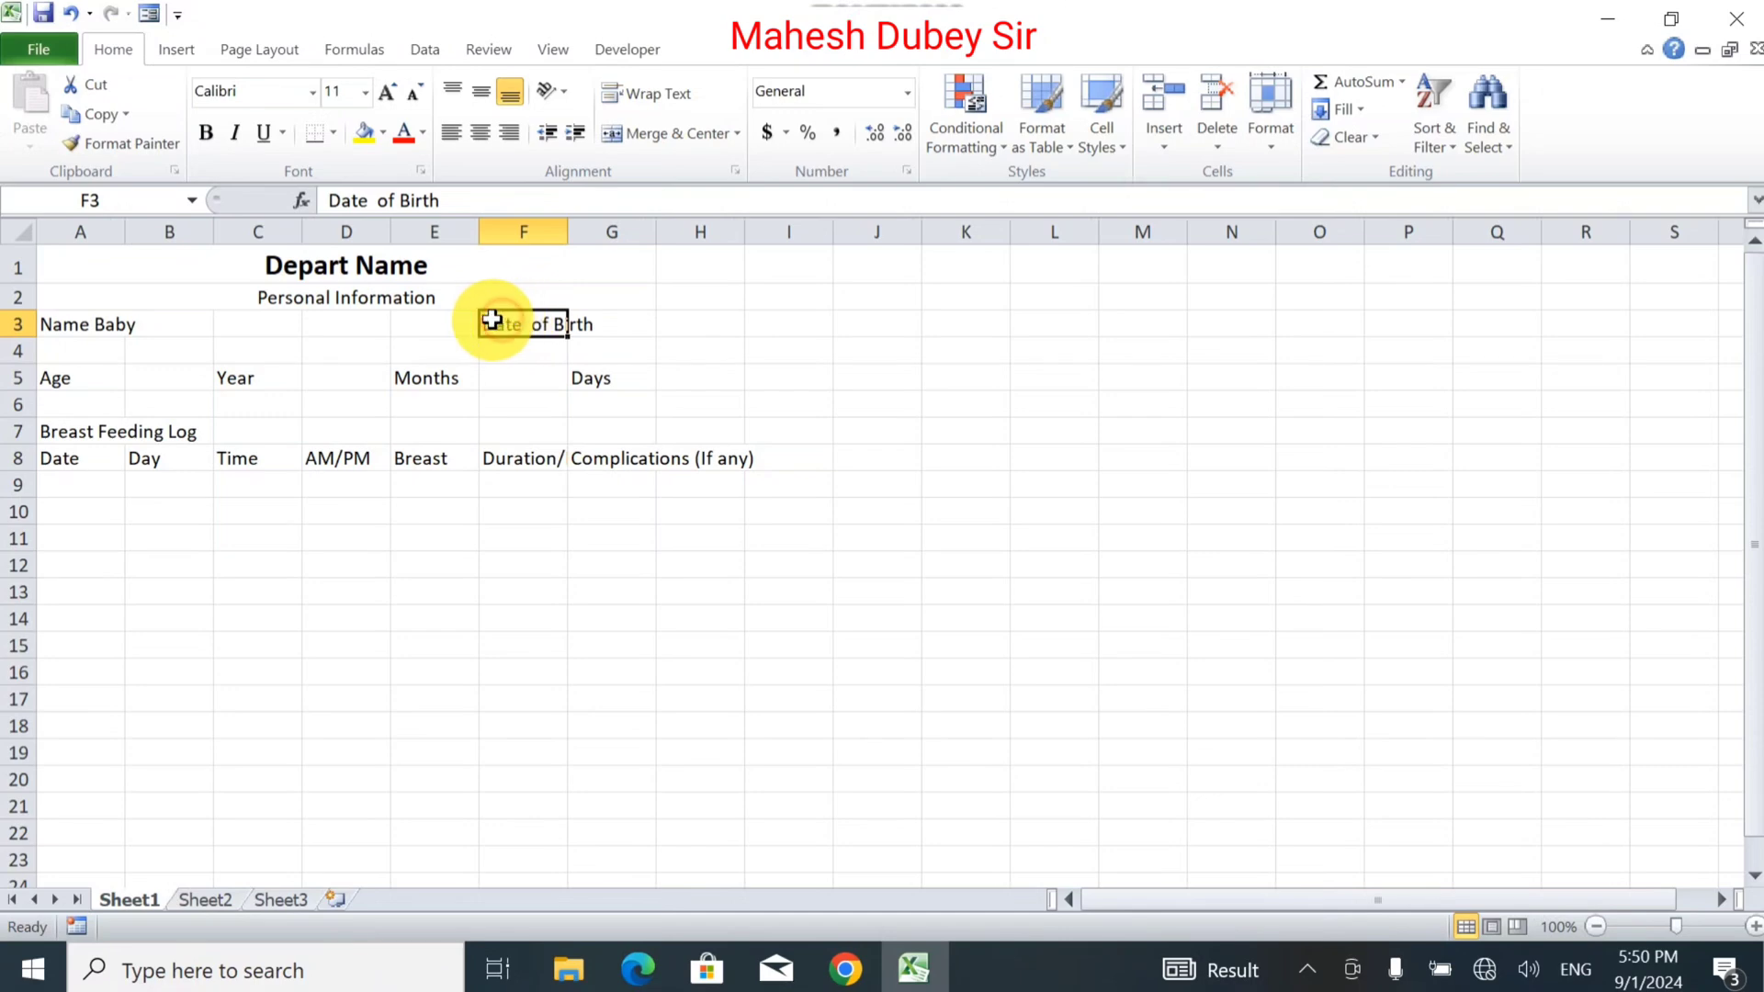
drag(492, 320, 468, 322)
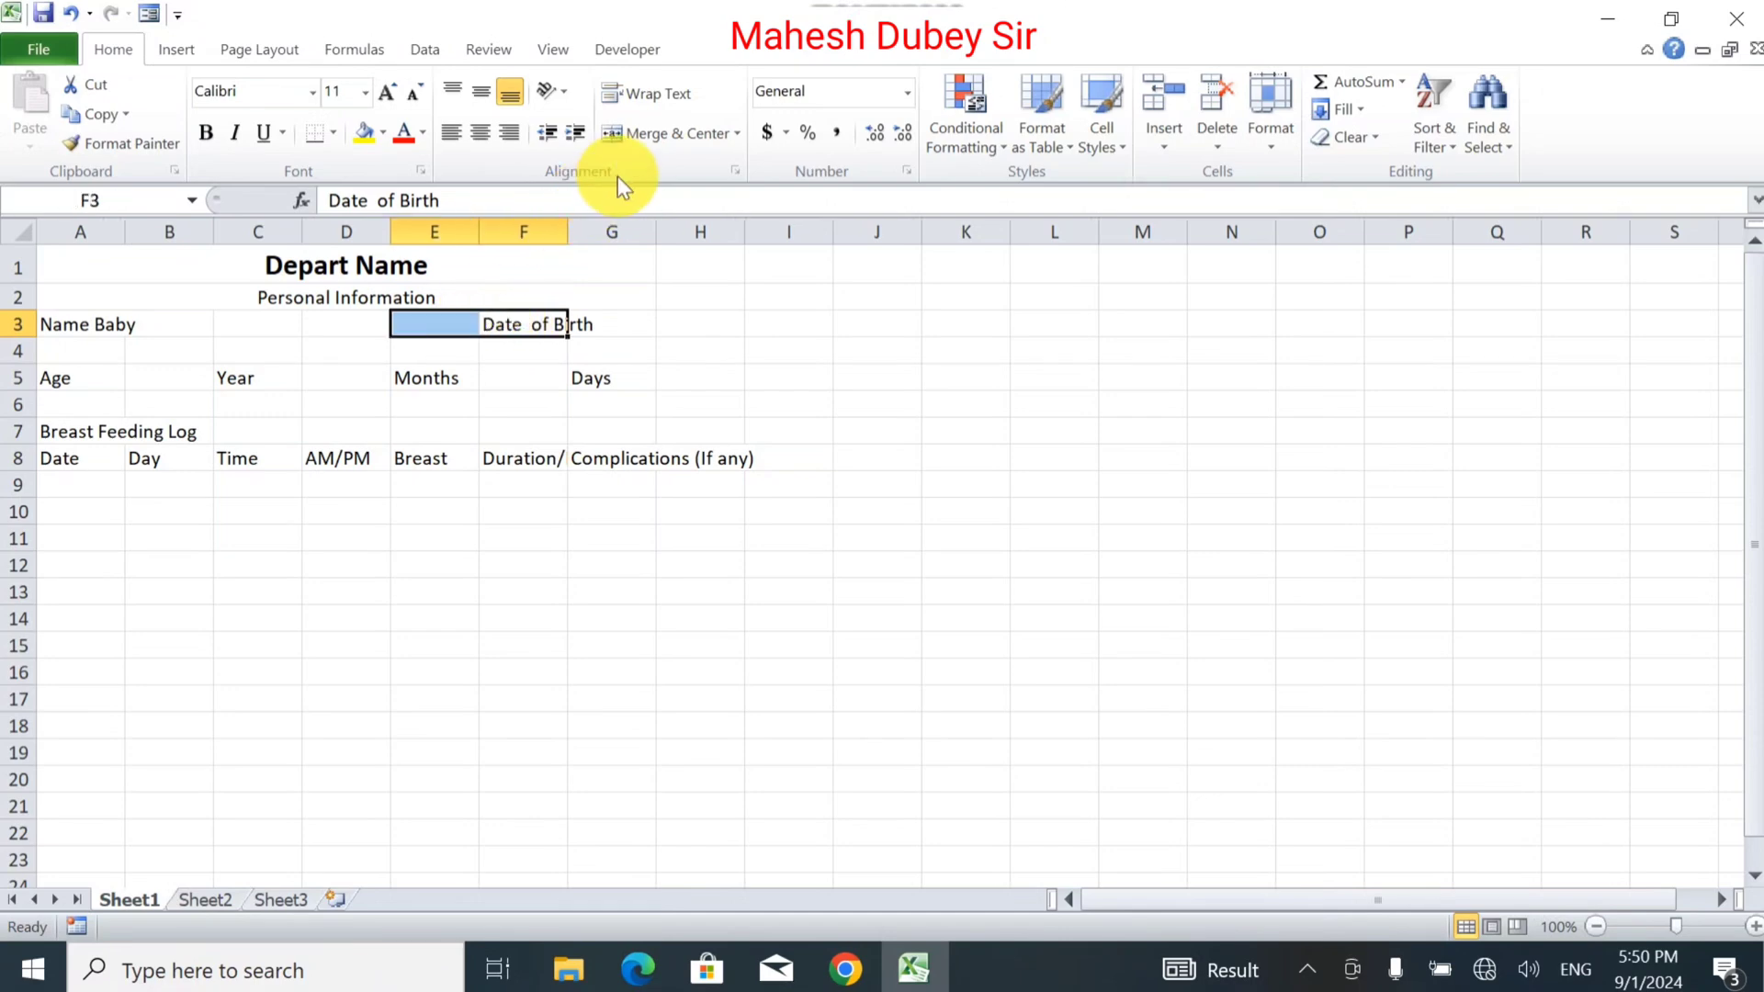
click(631, 132)
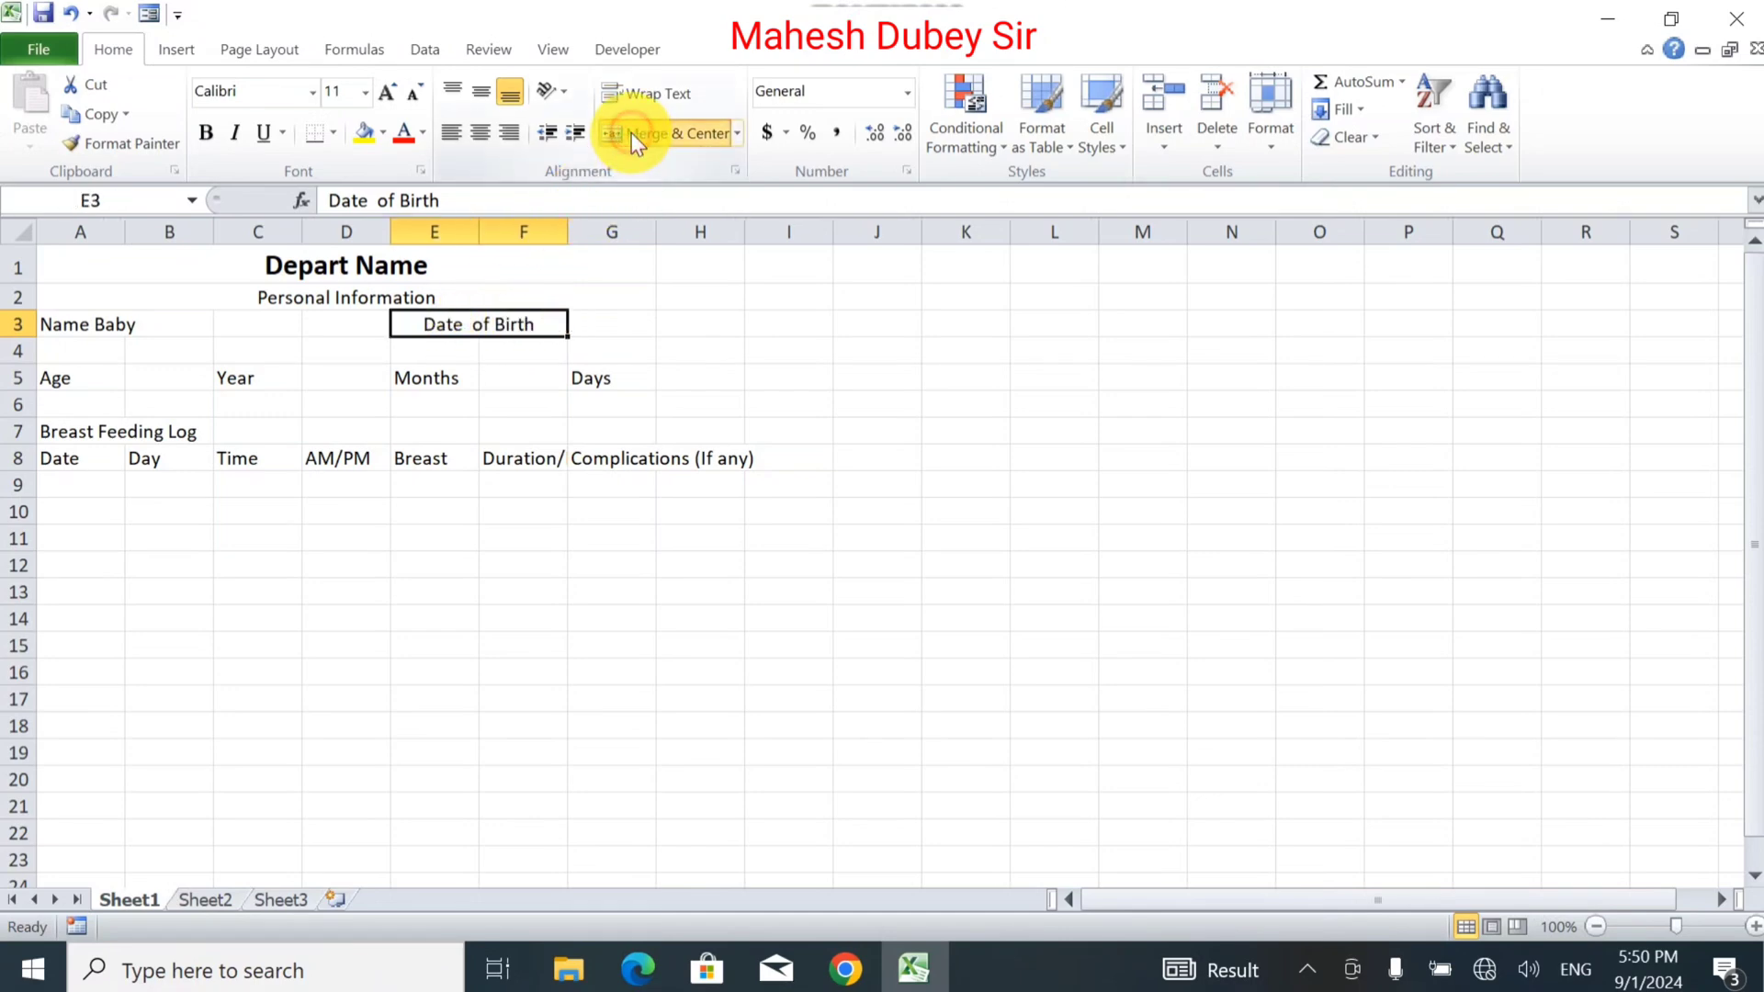
click(602, 326)
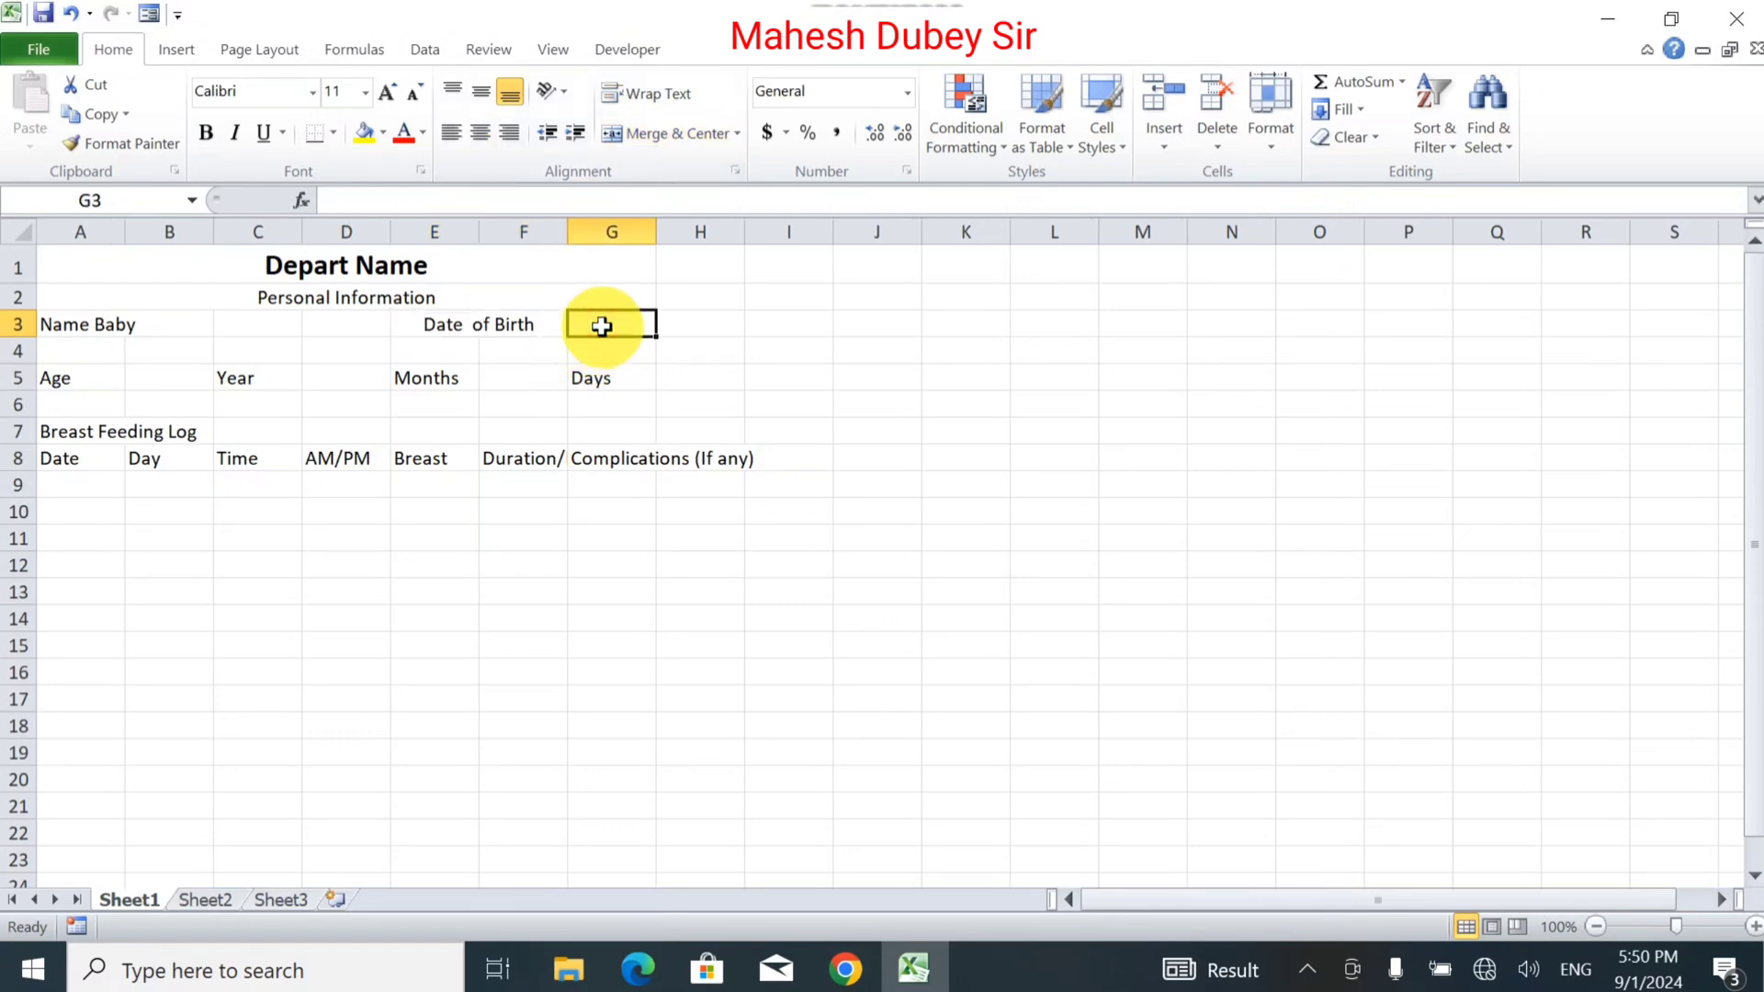
click(67, 375)
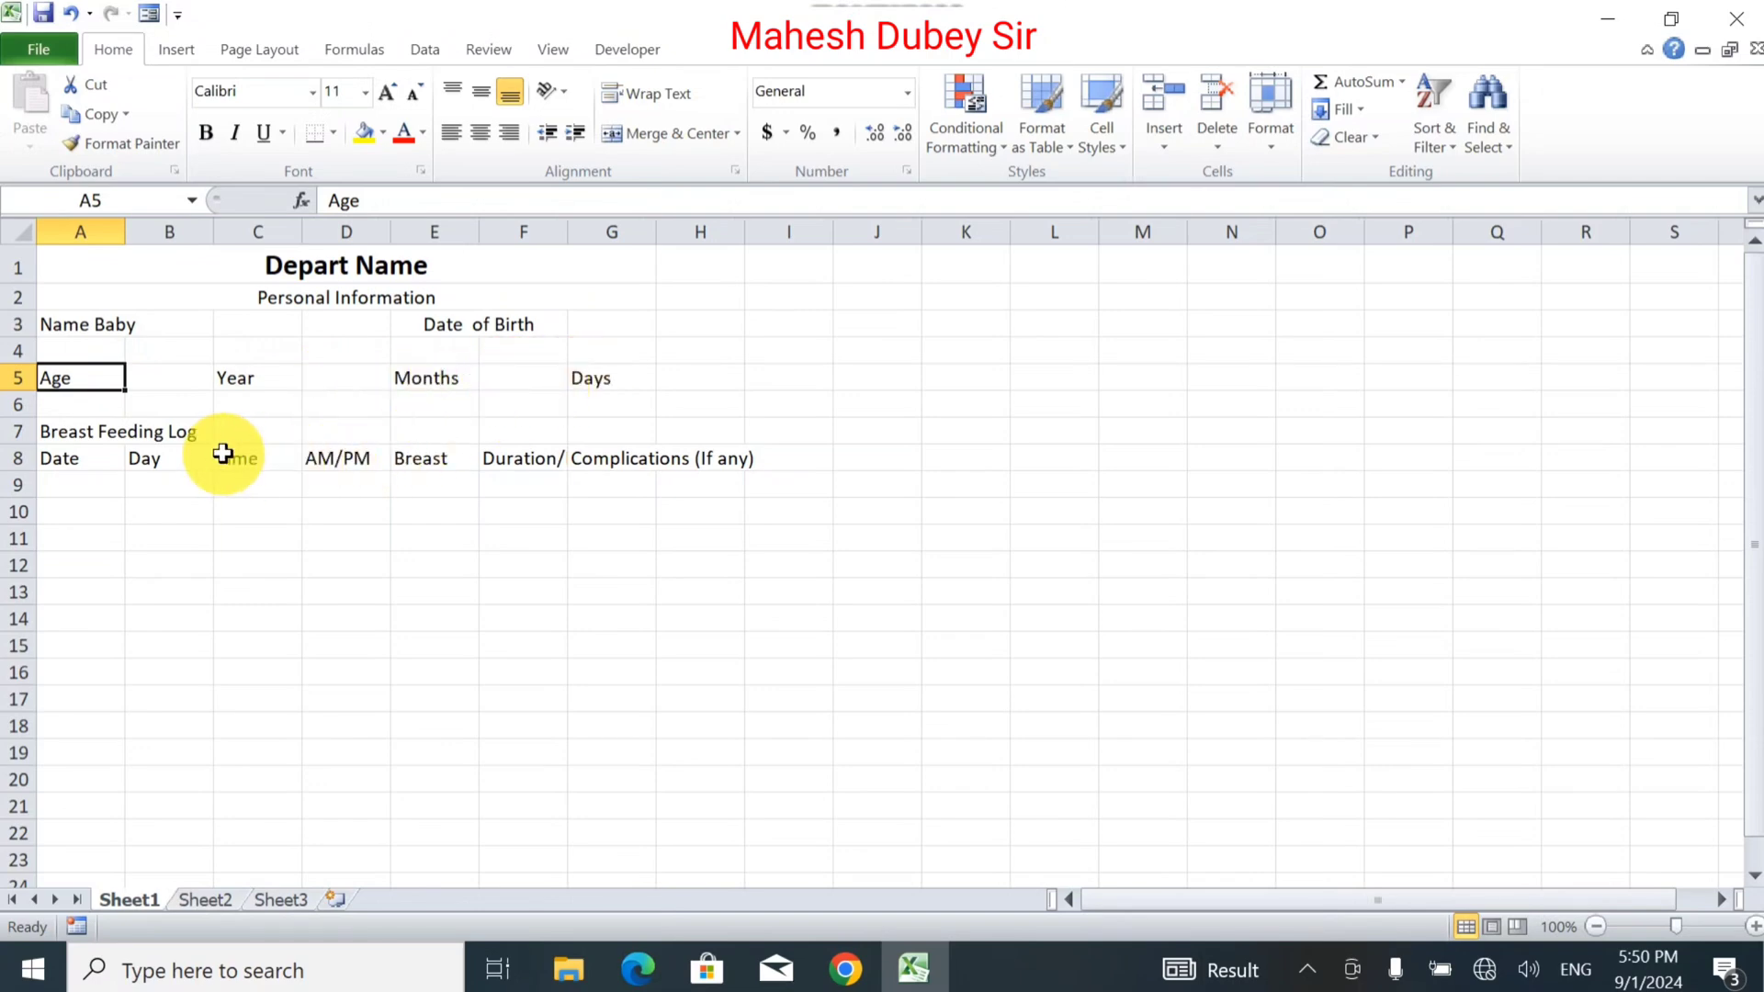
Merge and centre Breast Feeding Log across A7:G7 at 14-point size.
drag(62, 432, 594, 441)
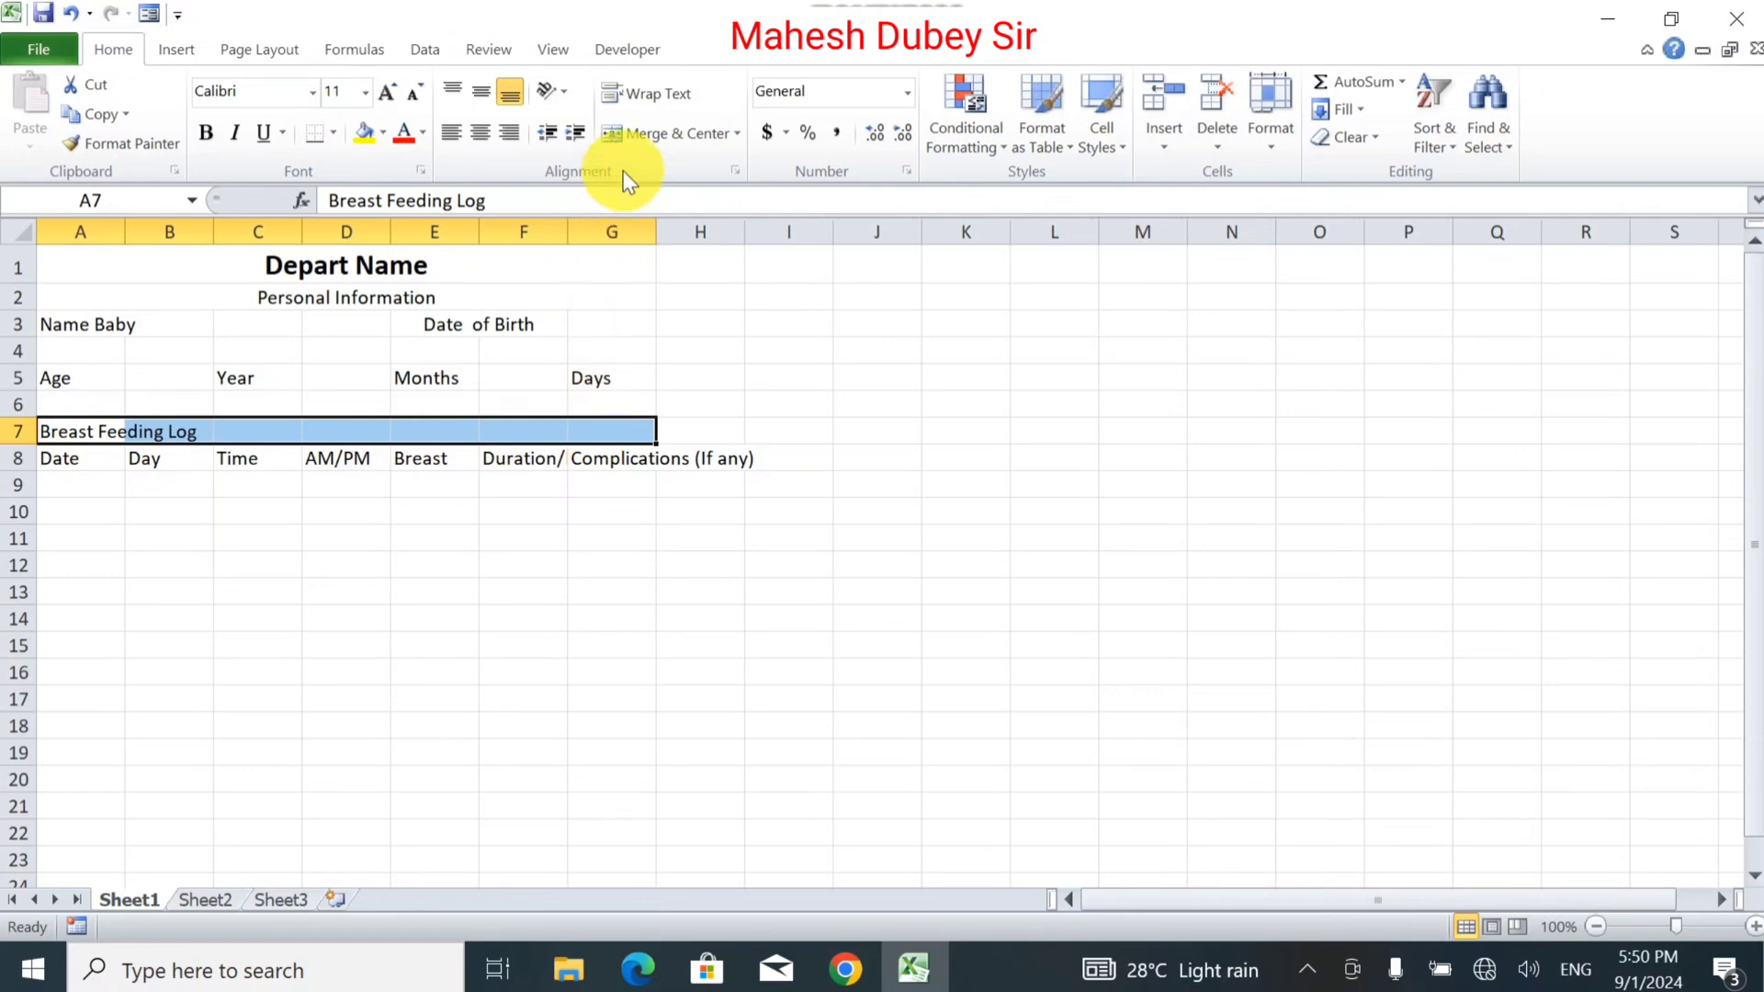
click(652, 134)
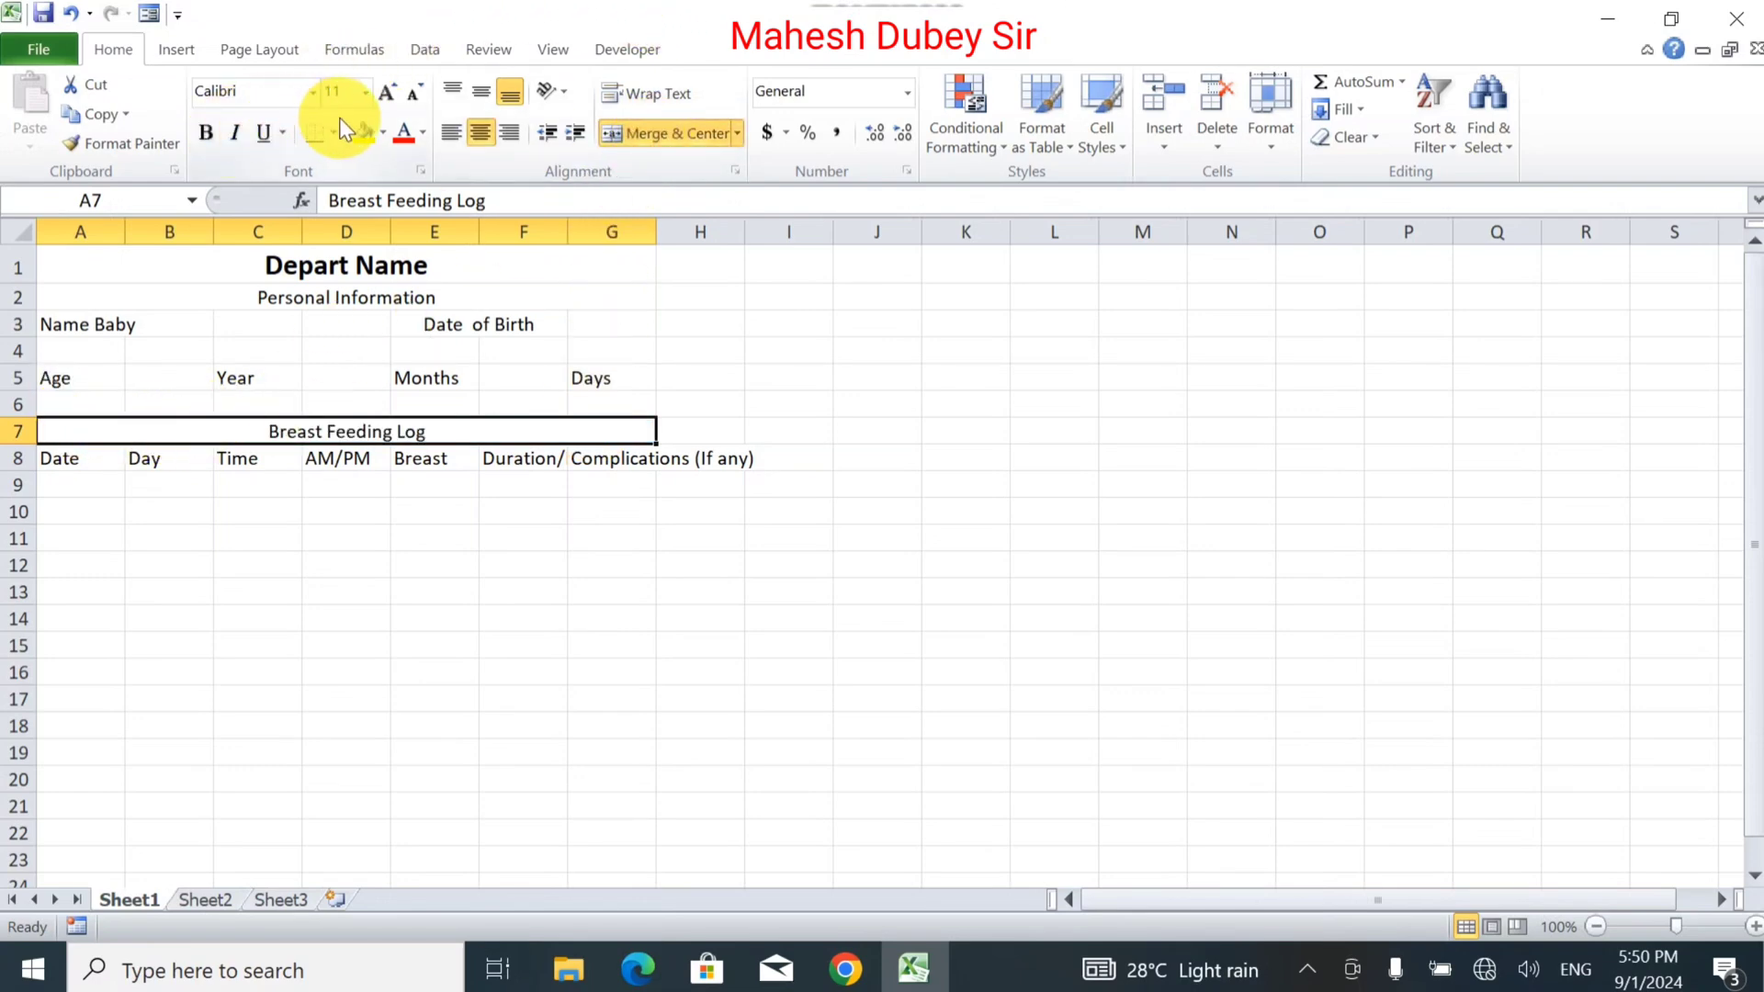
click(383, 95)
click(383, 96)
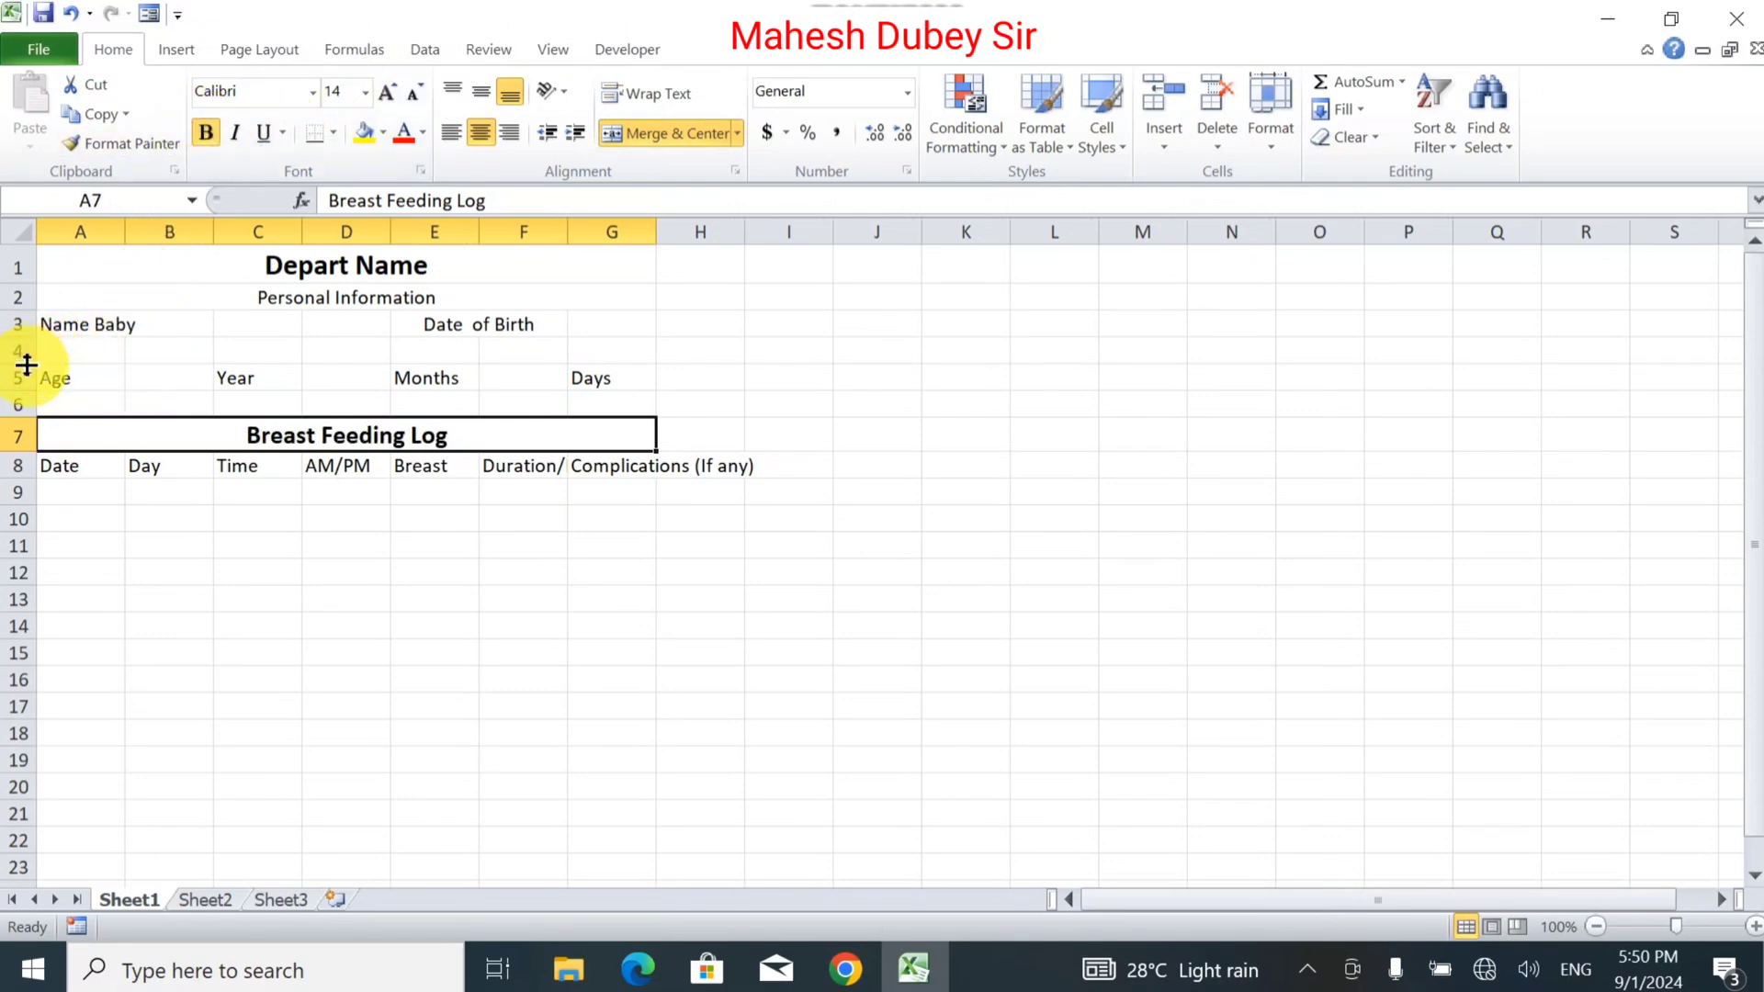
Shrink the empty row 4 down to a thin spacer strip.
drag(26, 367, 25, 361)
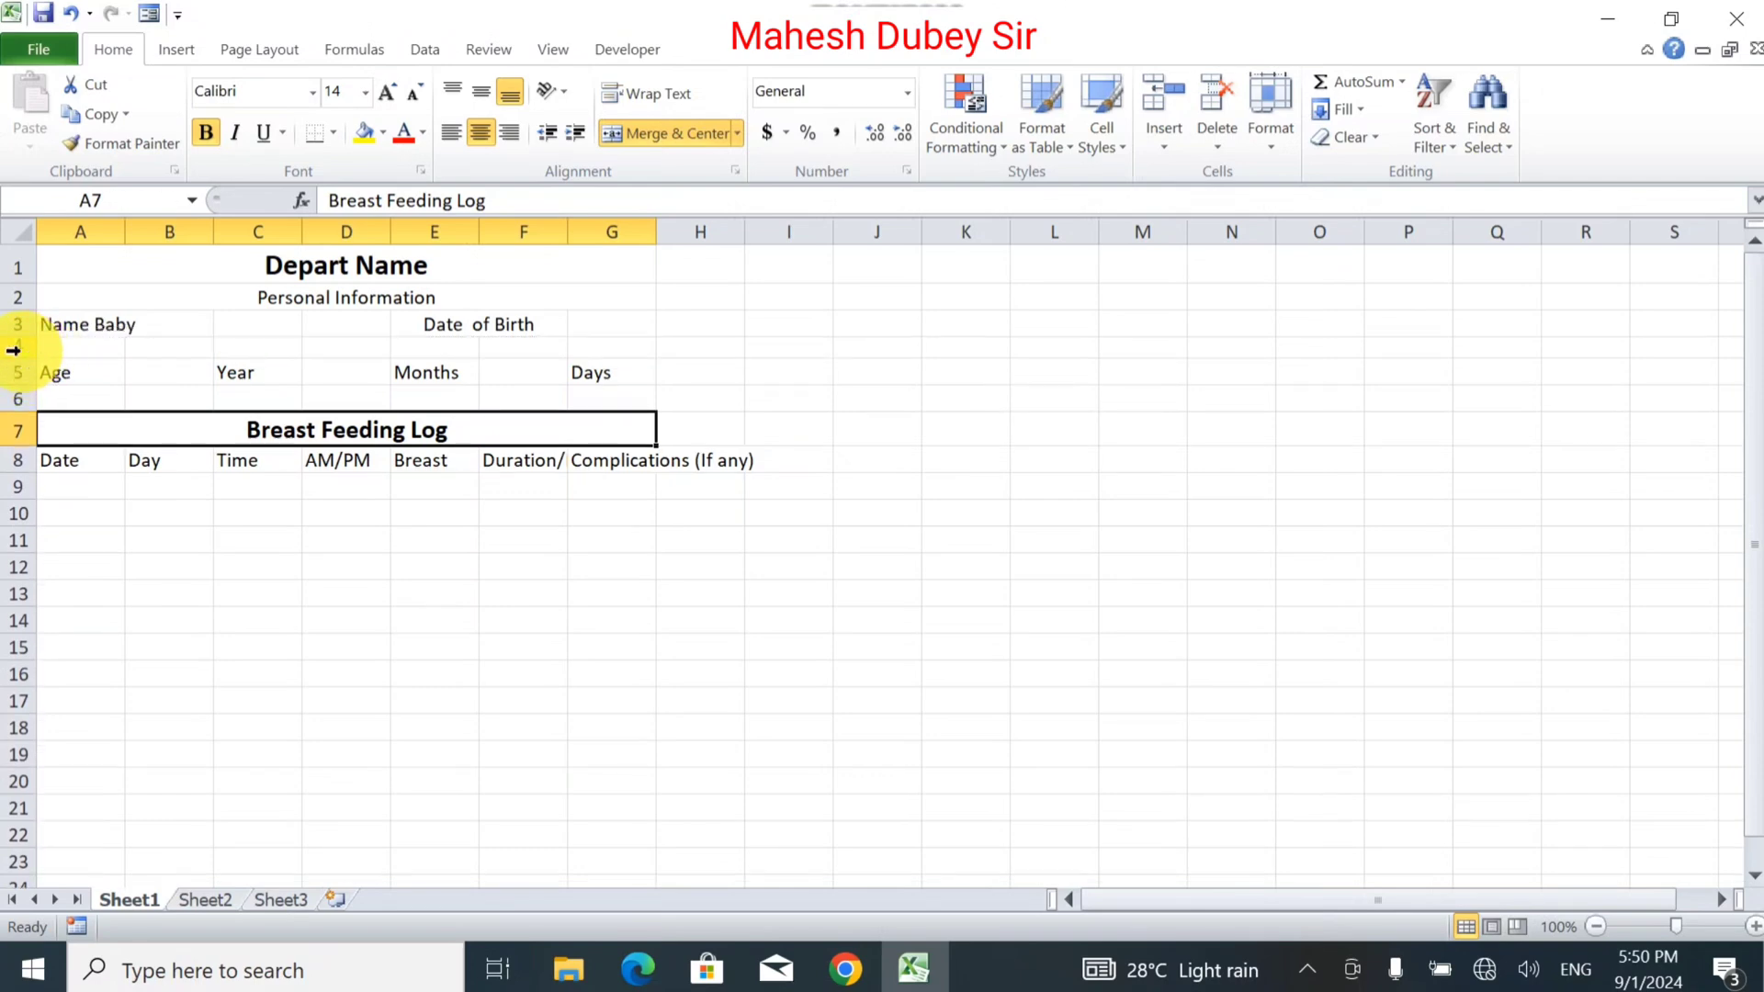
click(12, 350)
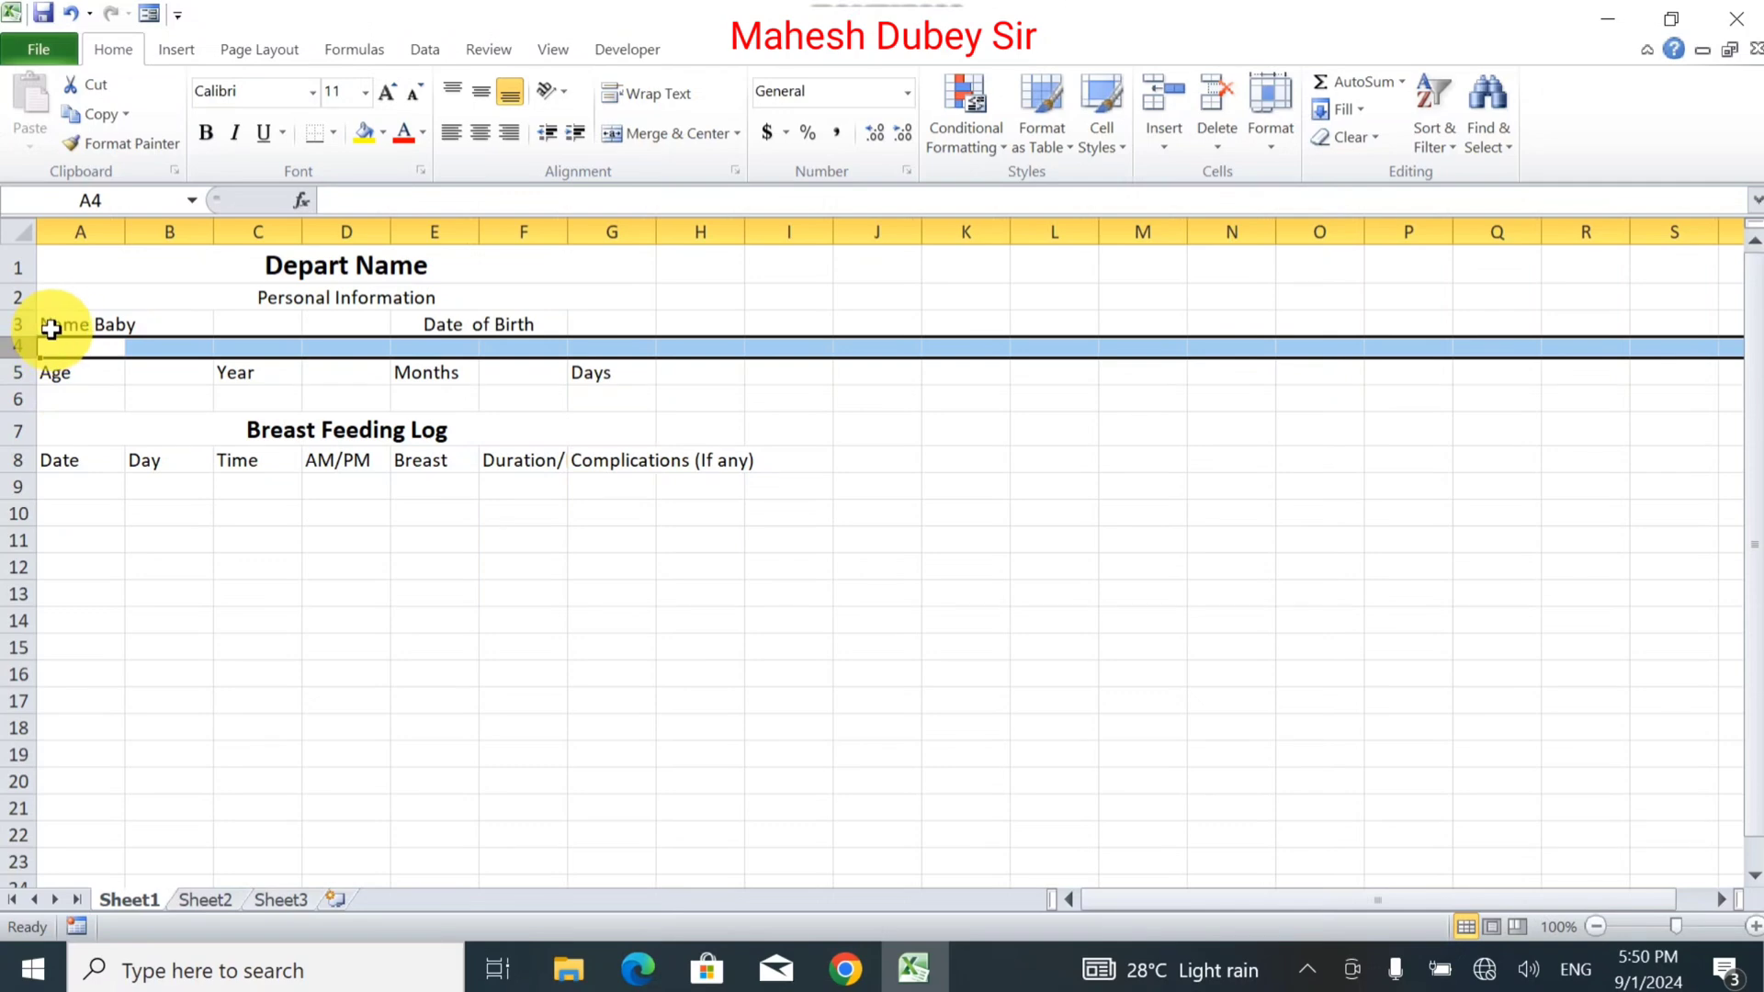
drag(51, 328, 567, 969)
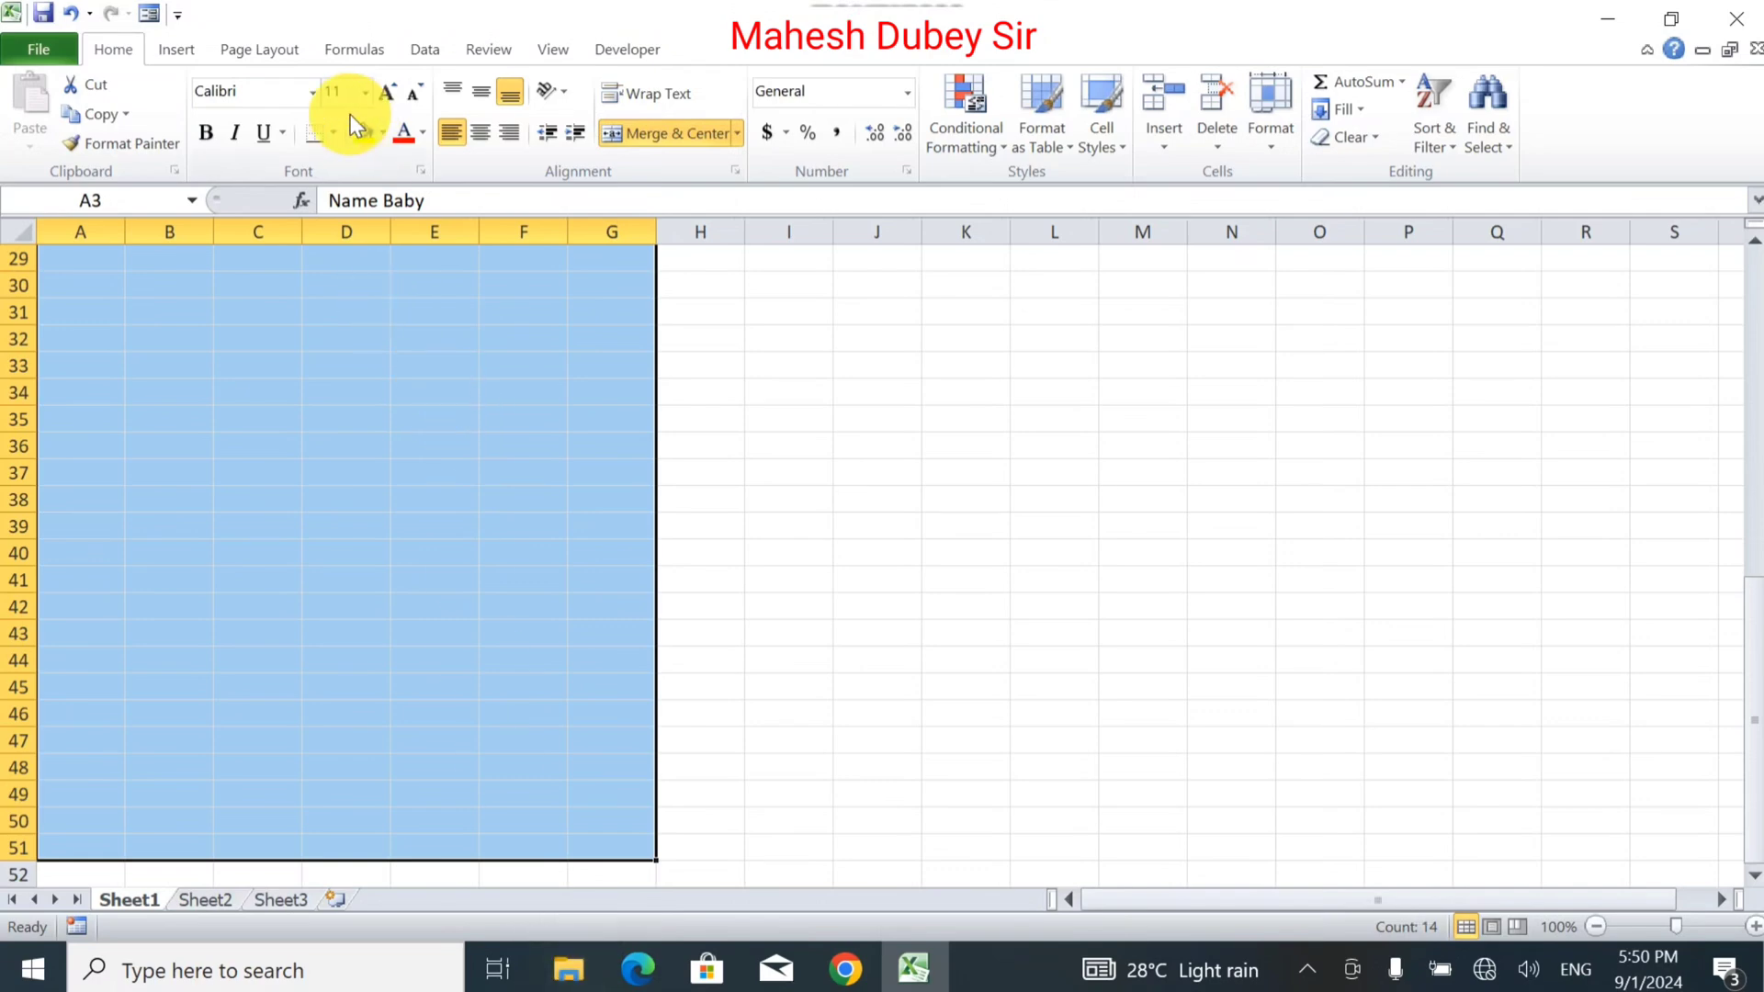
Apply All Borders to the form range A3:G51.
click(336, 138)
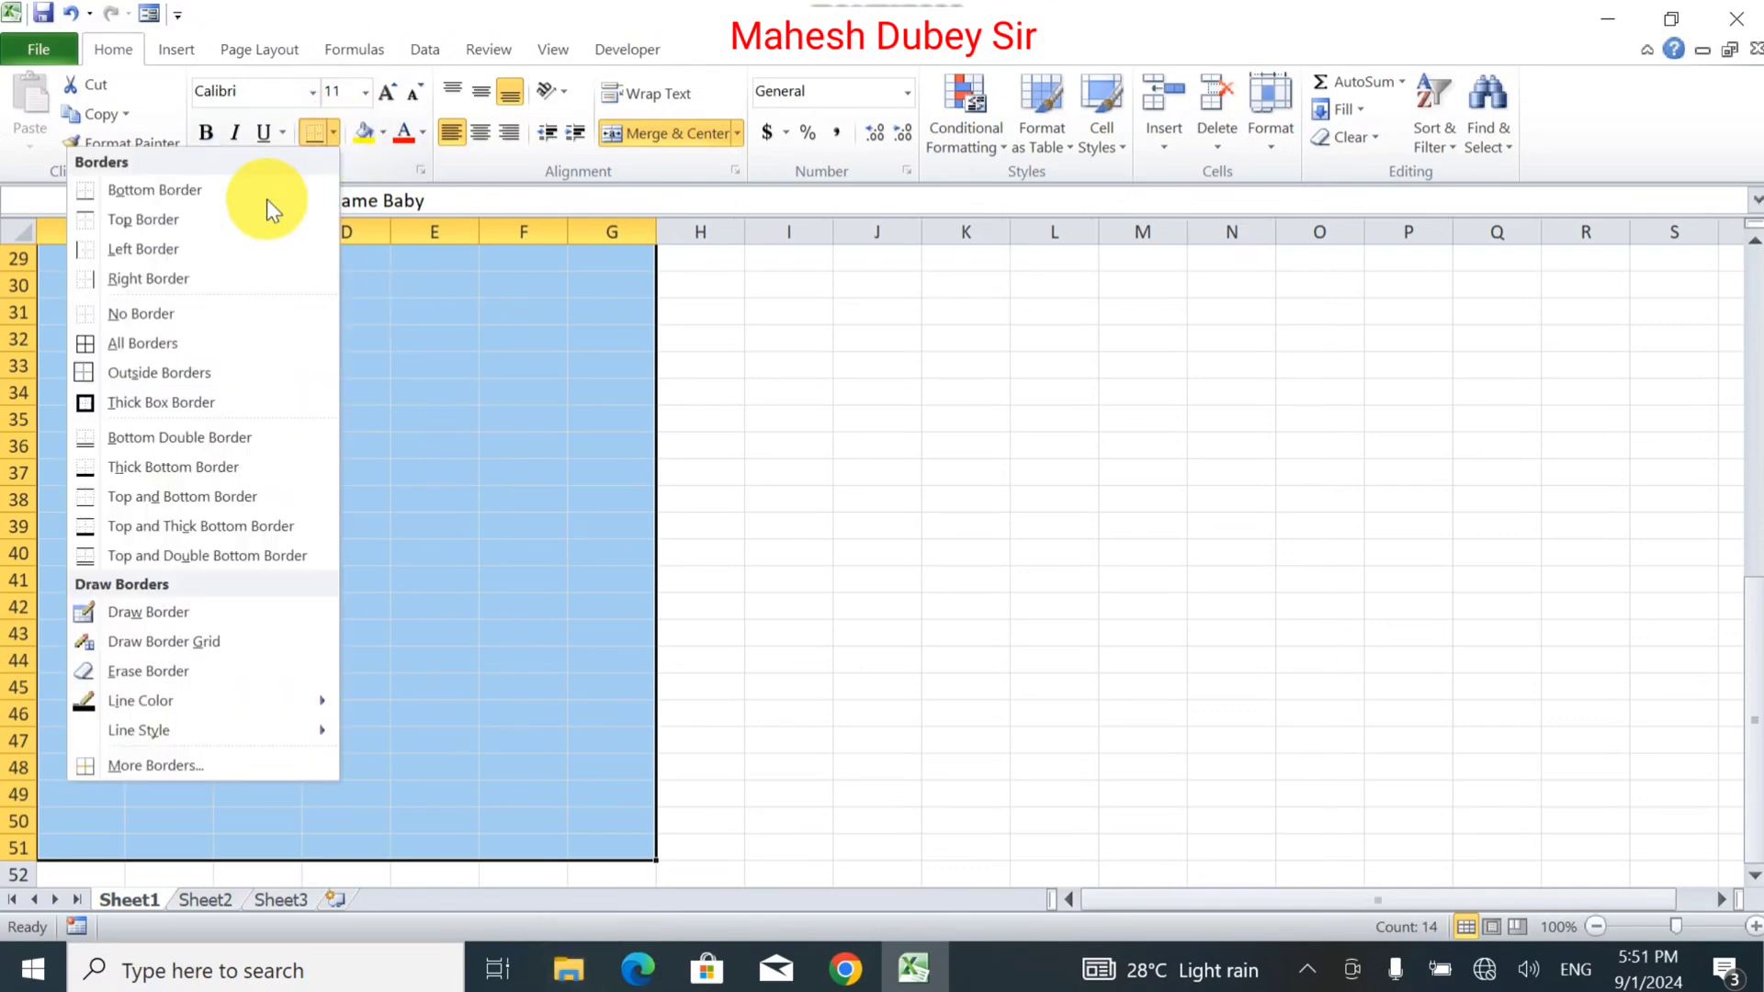
click(161, 339)
click(393, 492)
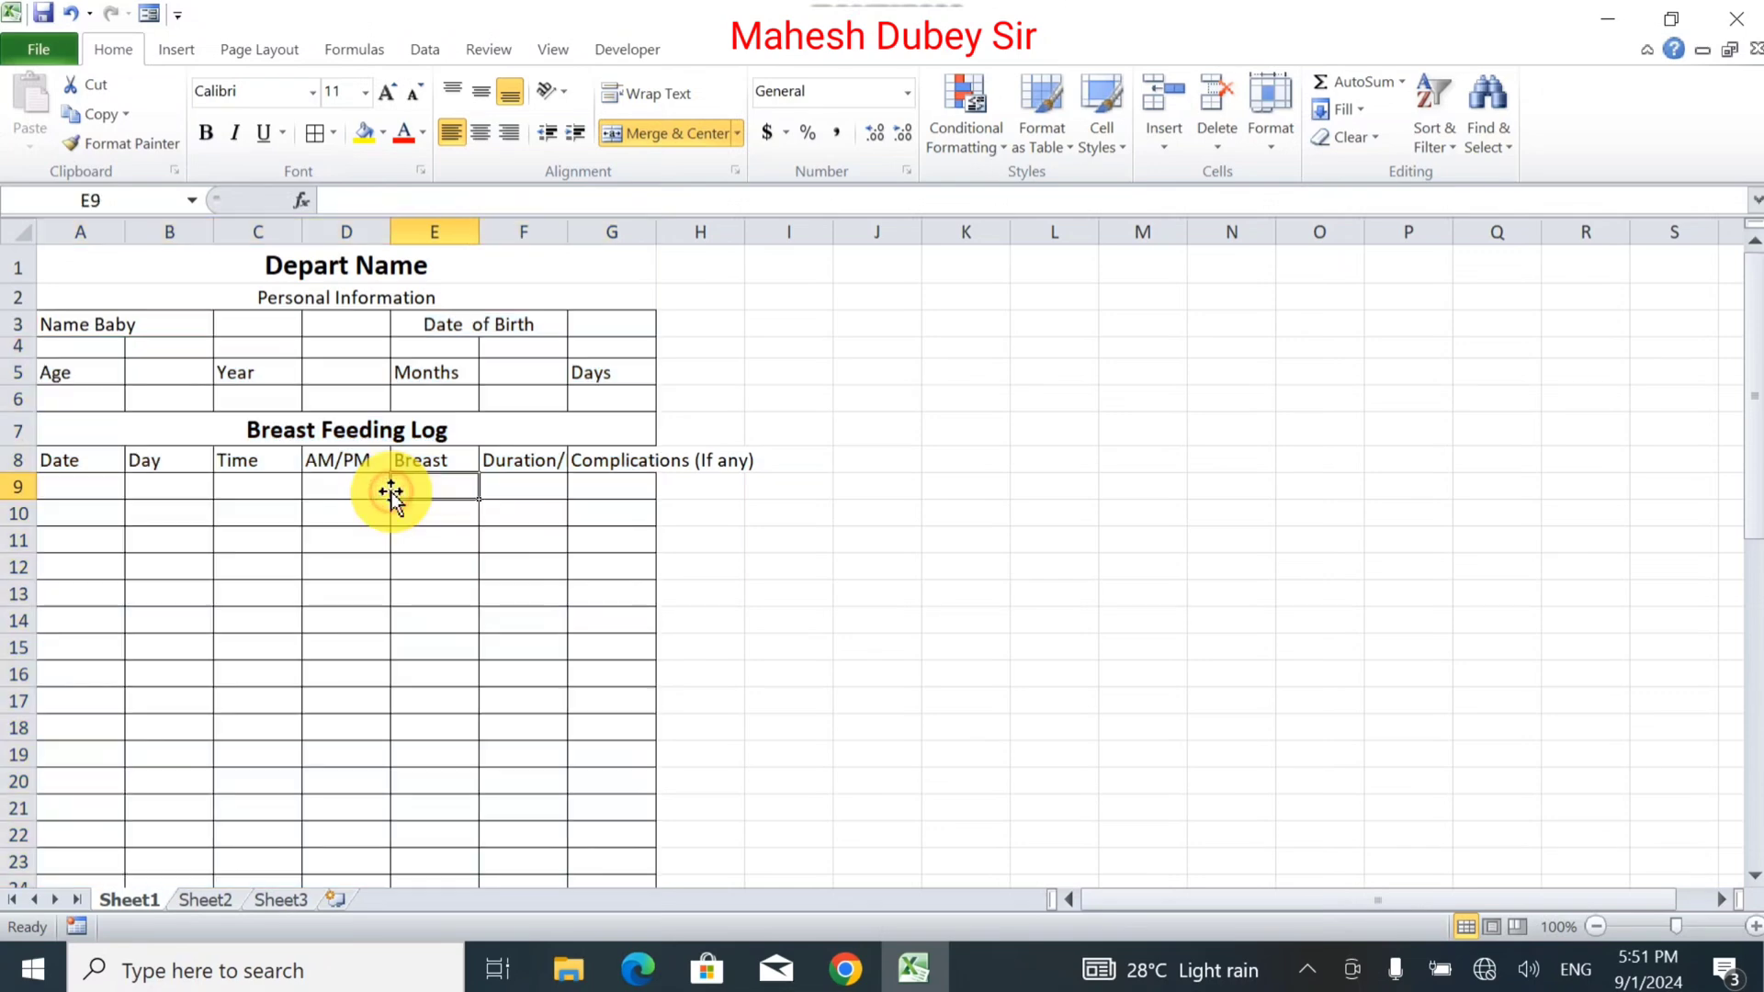
Autofit columns A–G, then adjust each column's width so headings like Complications (If any) fit.
drag(102, 232, 588, 231)
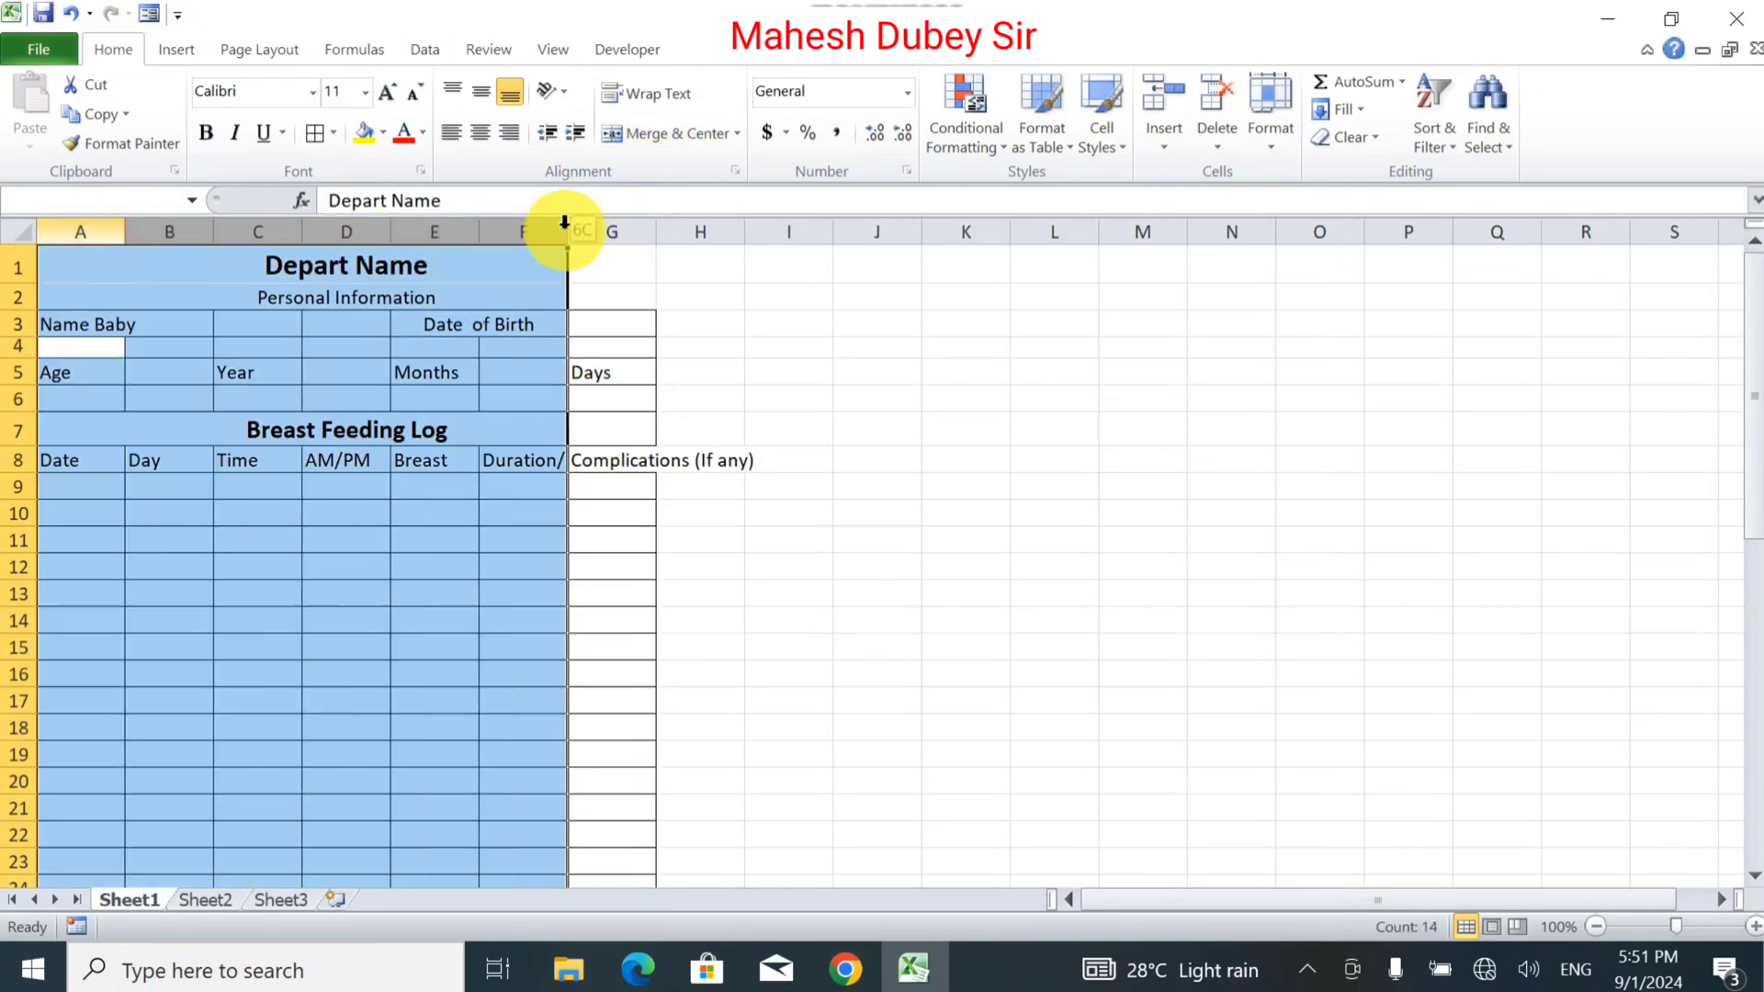
double_click(651, 242)
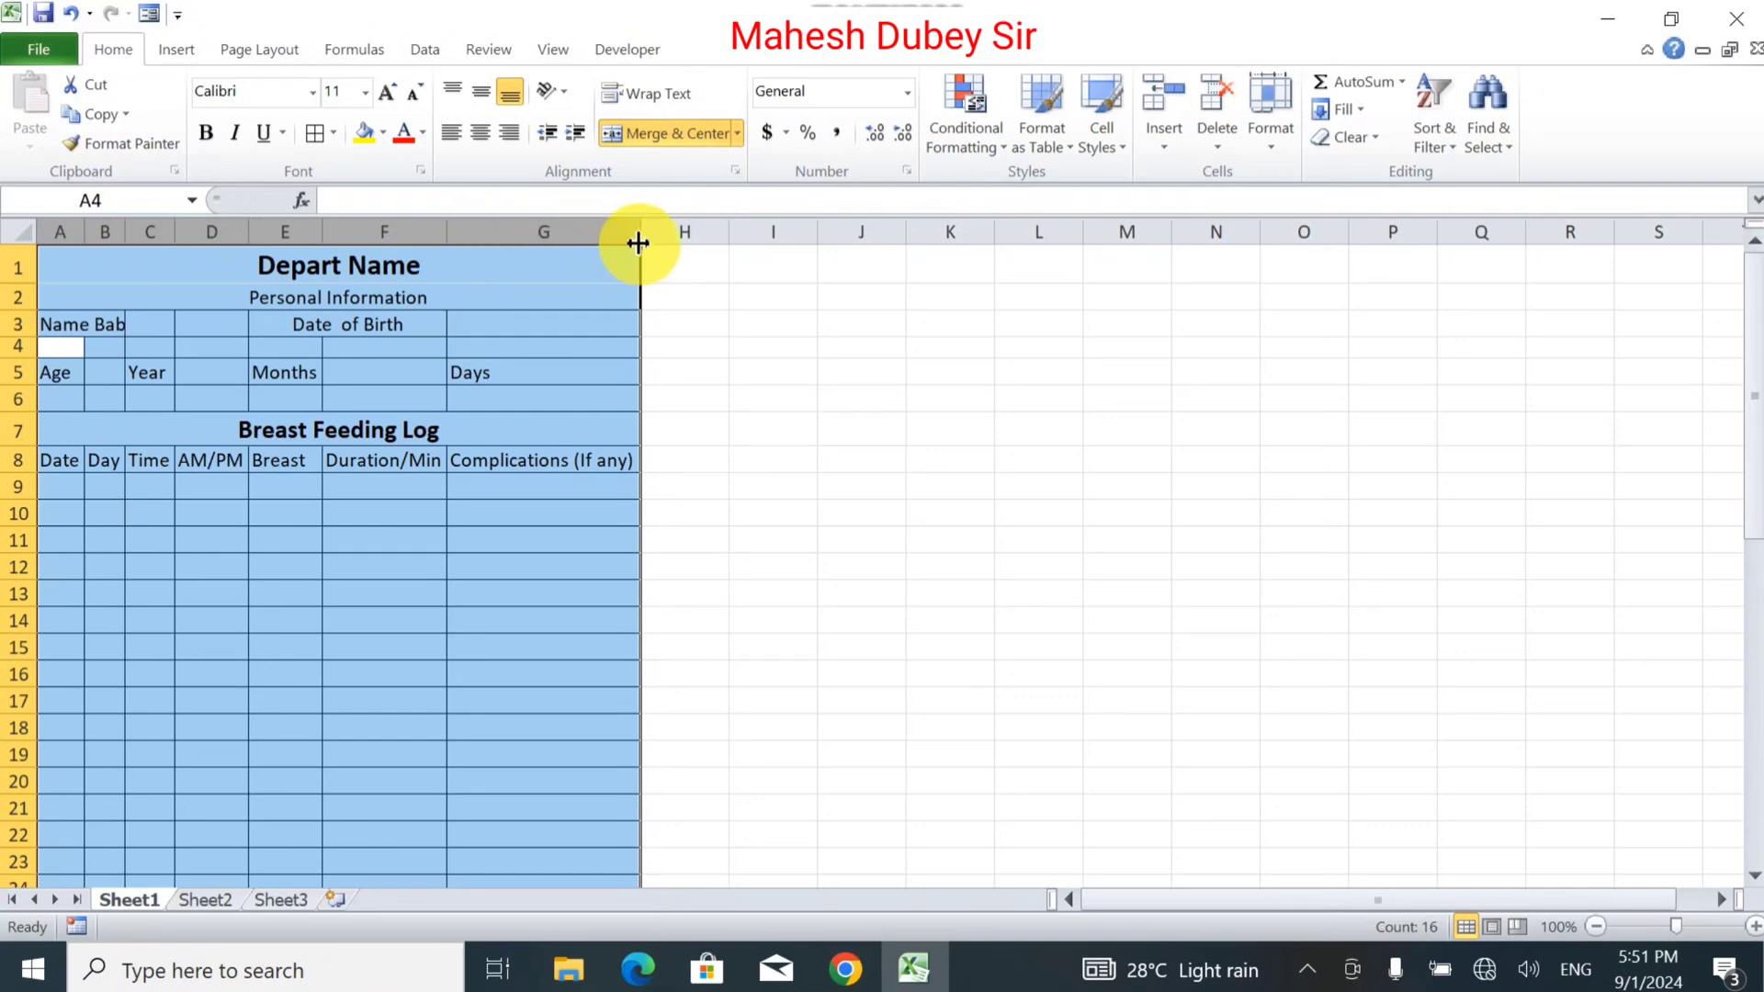
drag(449, 238, 502, 231)
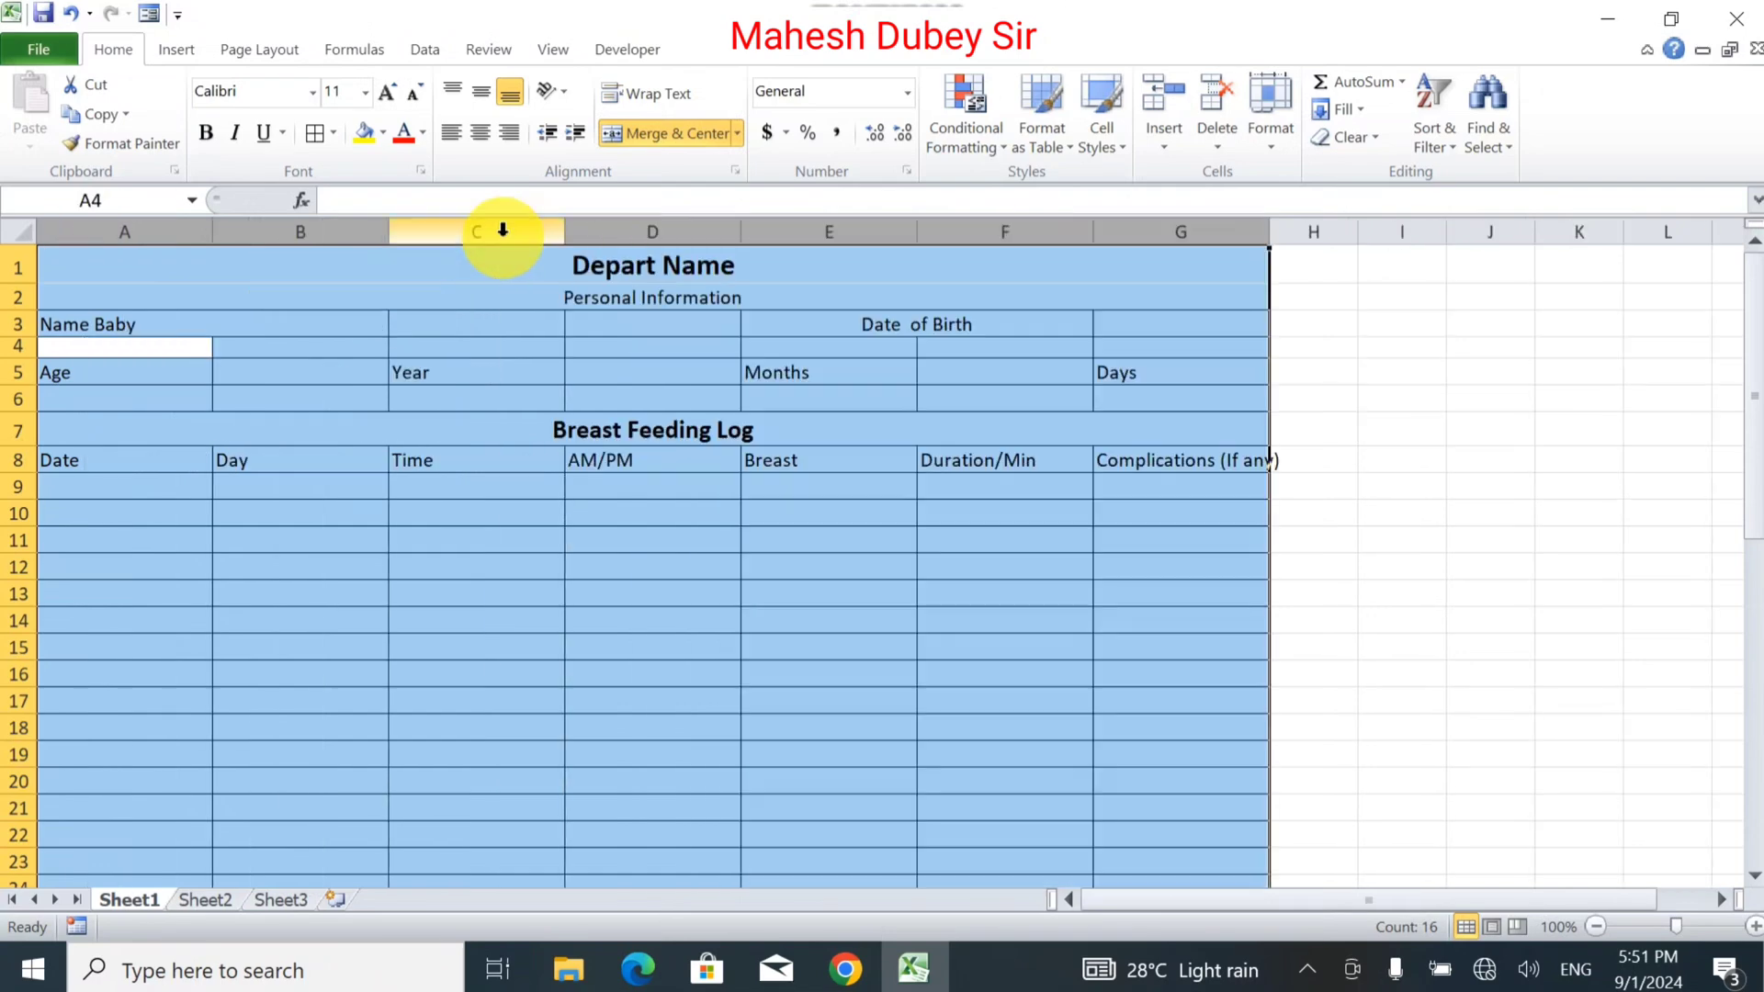
click(386, 630)
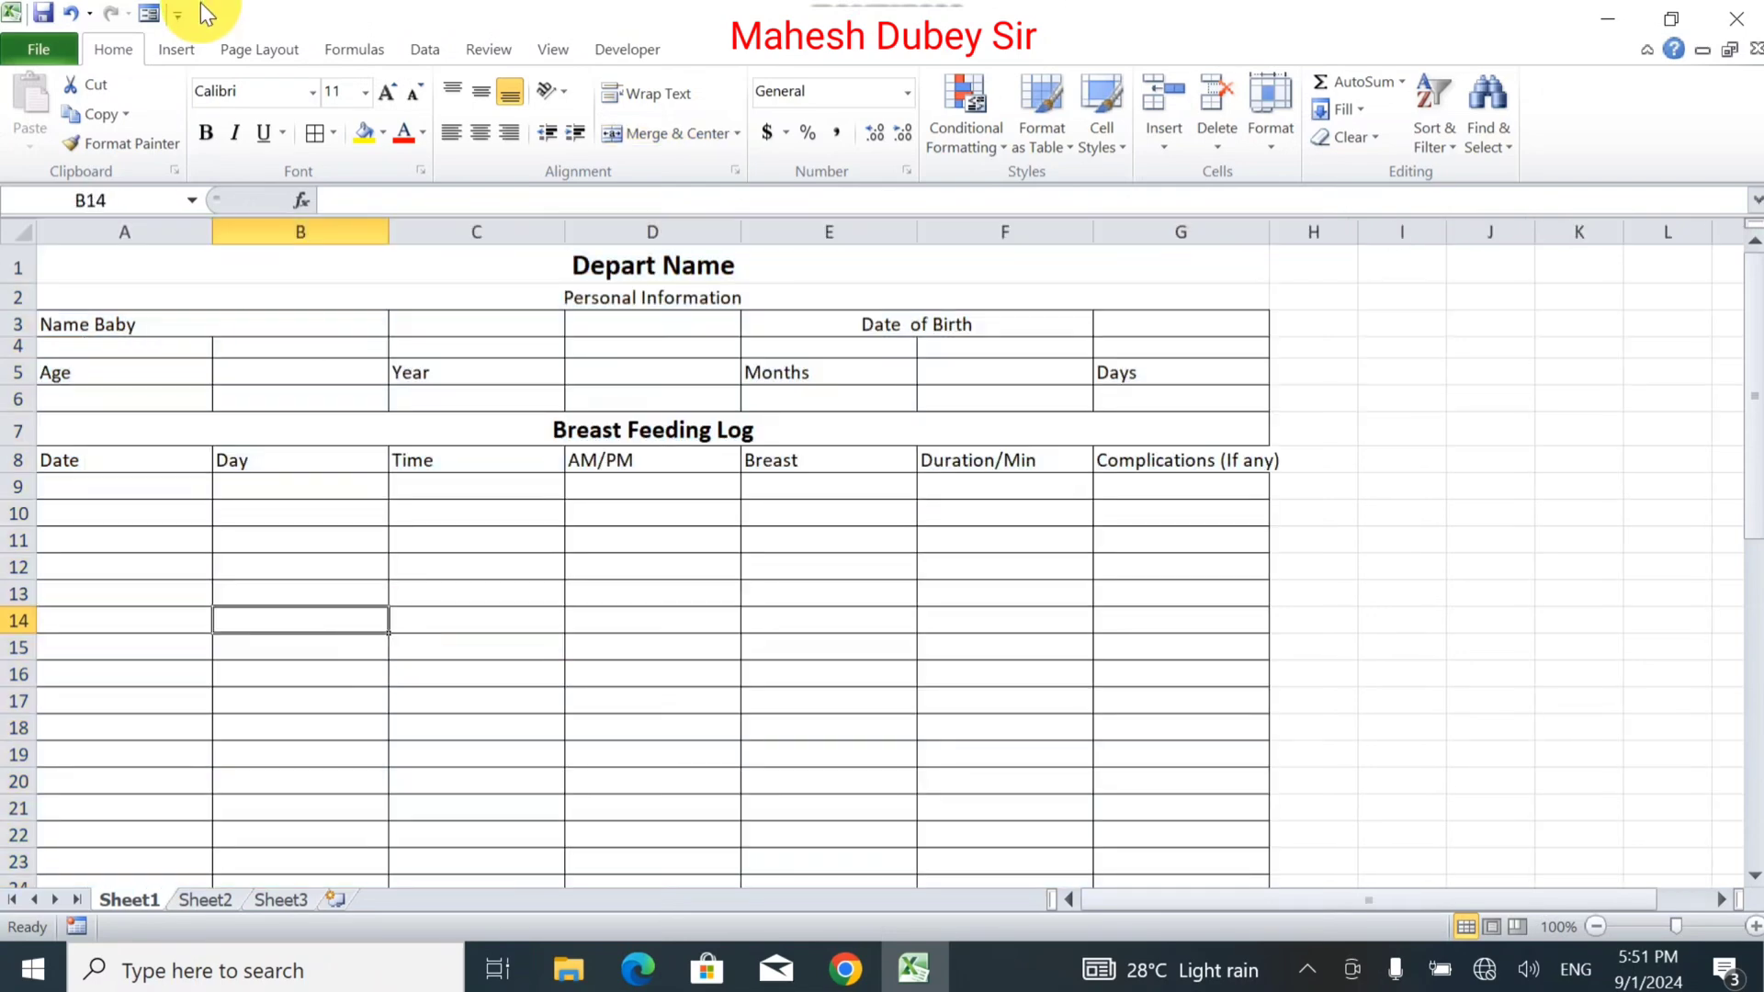
drag(213, 232, 122, 228)
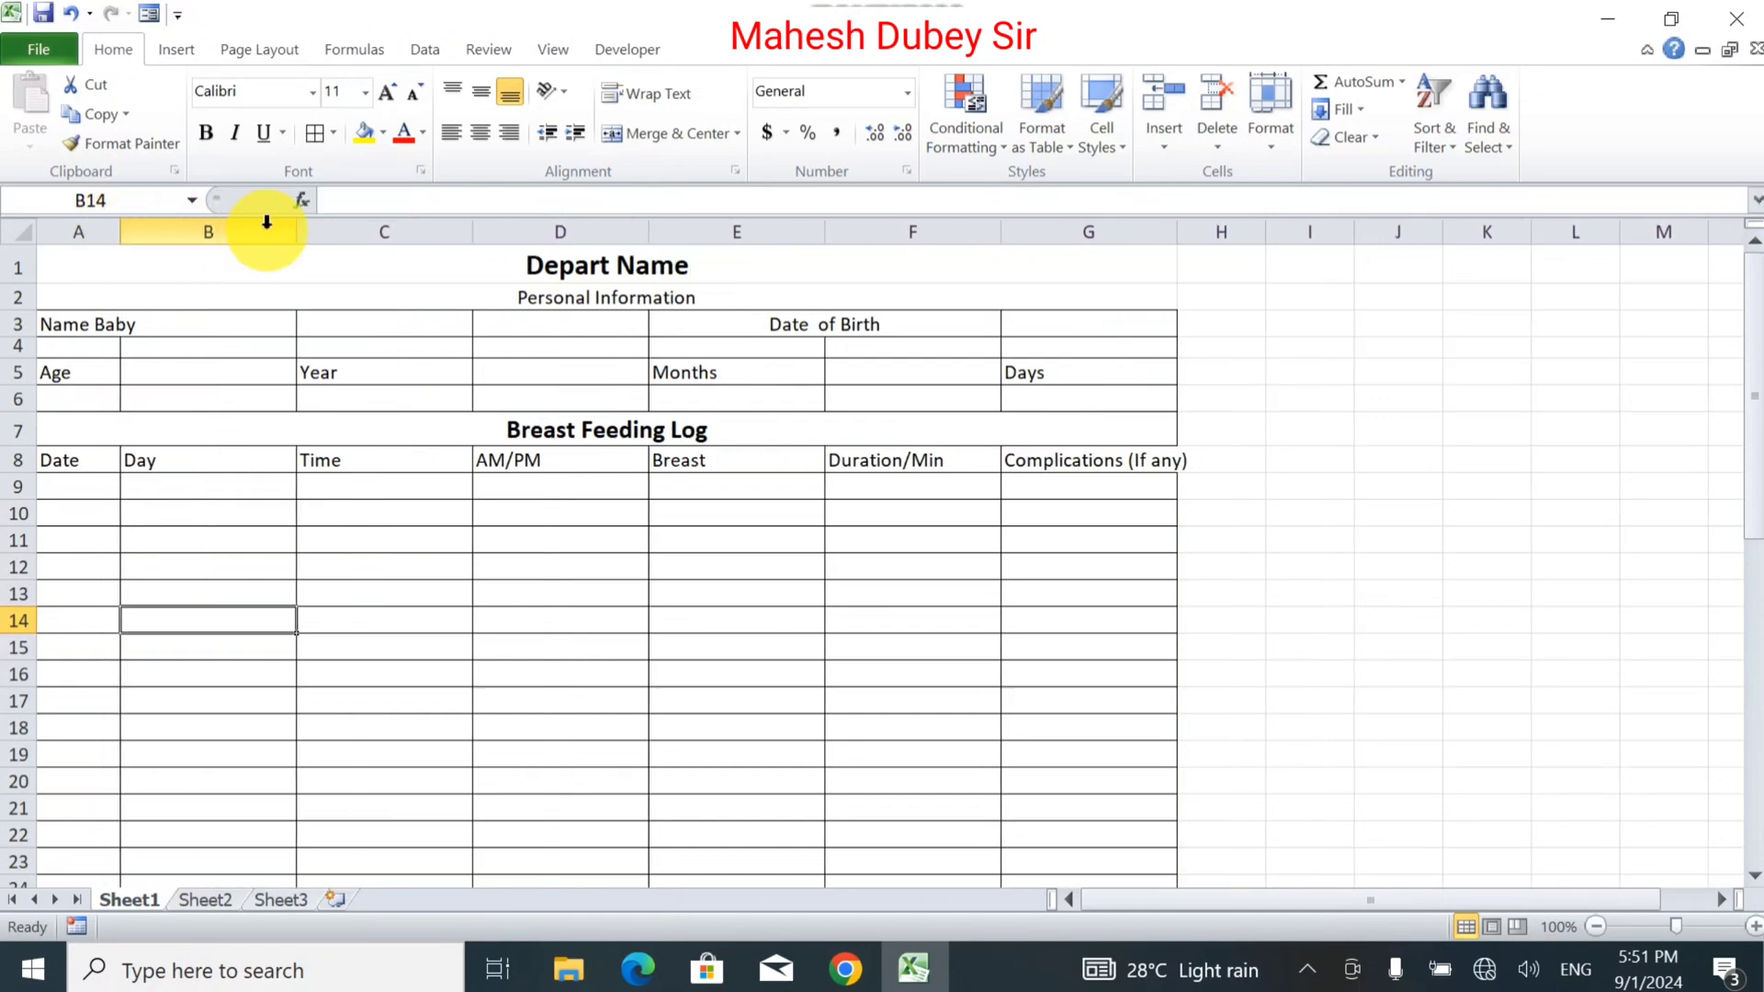
drag(293, 237, 183, 245)
drag(363, 237, 284, 237)
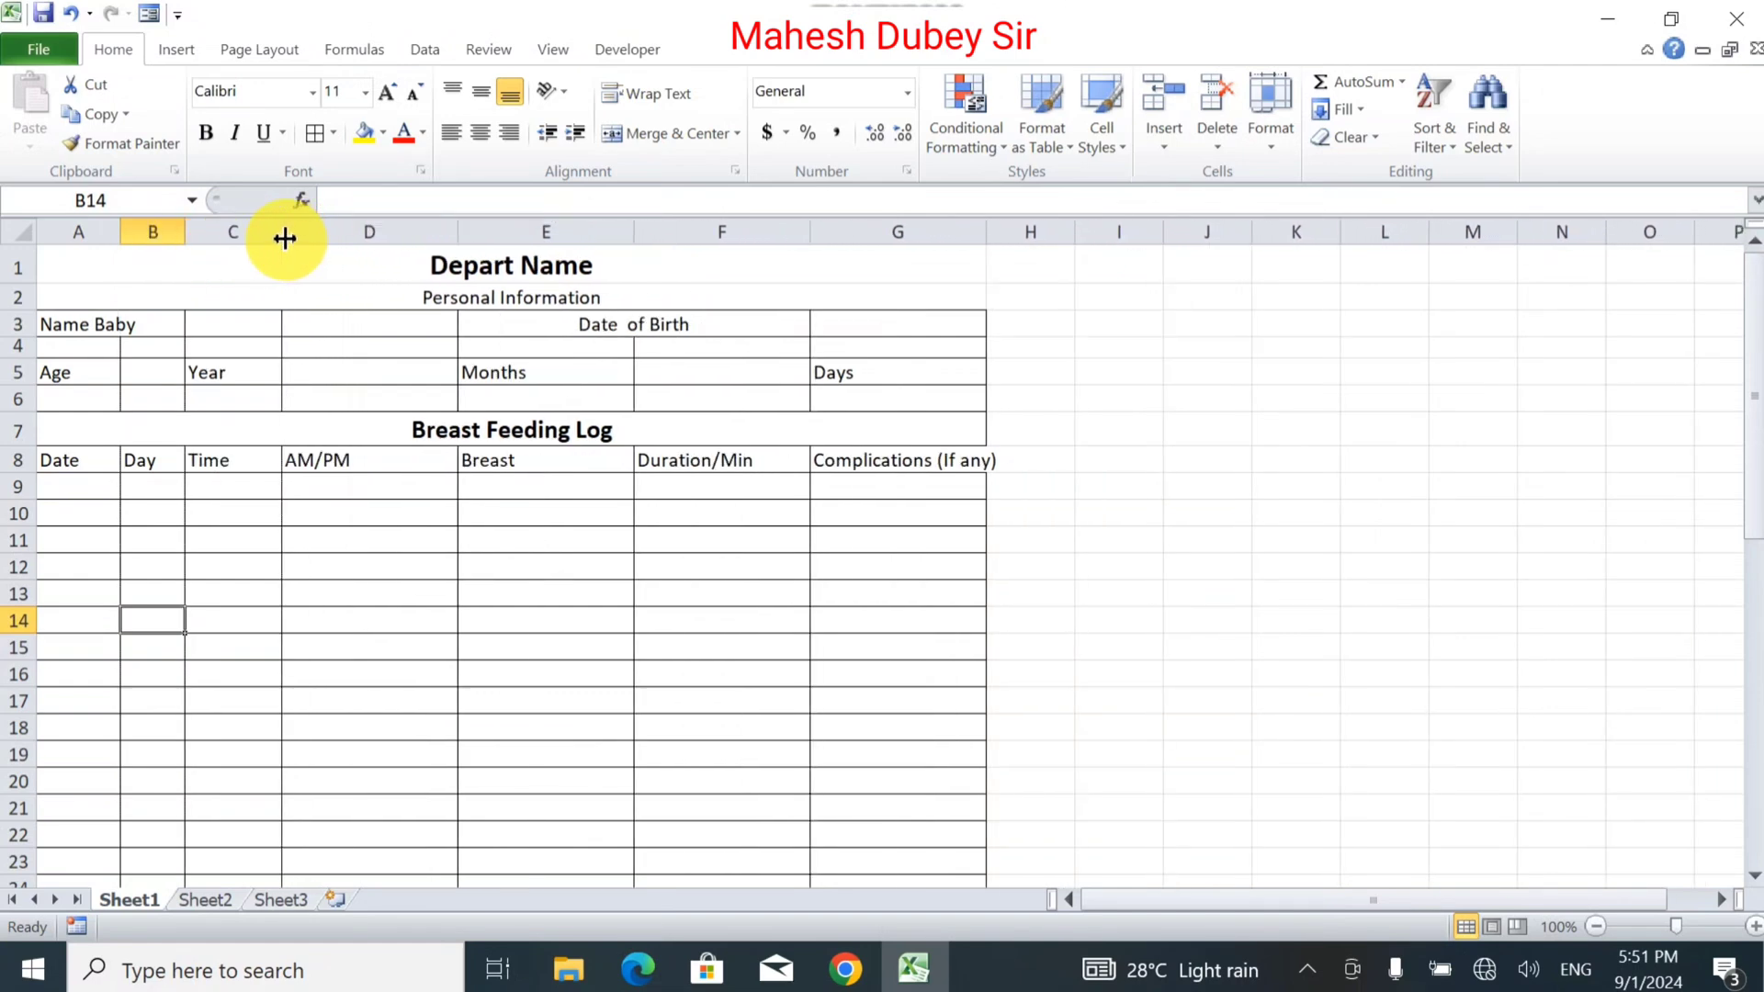
drag(461, 232, 386, 236)
drag(569, 233, 504, 233)
drag(681, 233, 642, 231)
drag(810, 231, 837, 242)
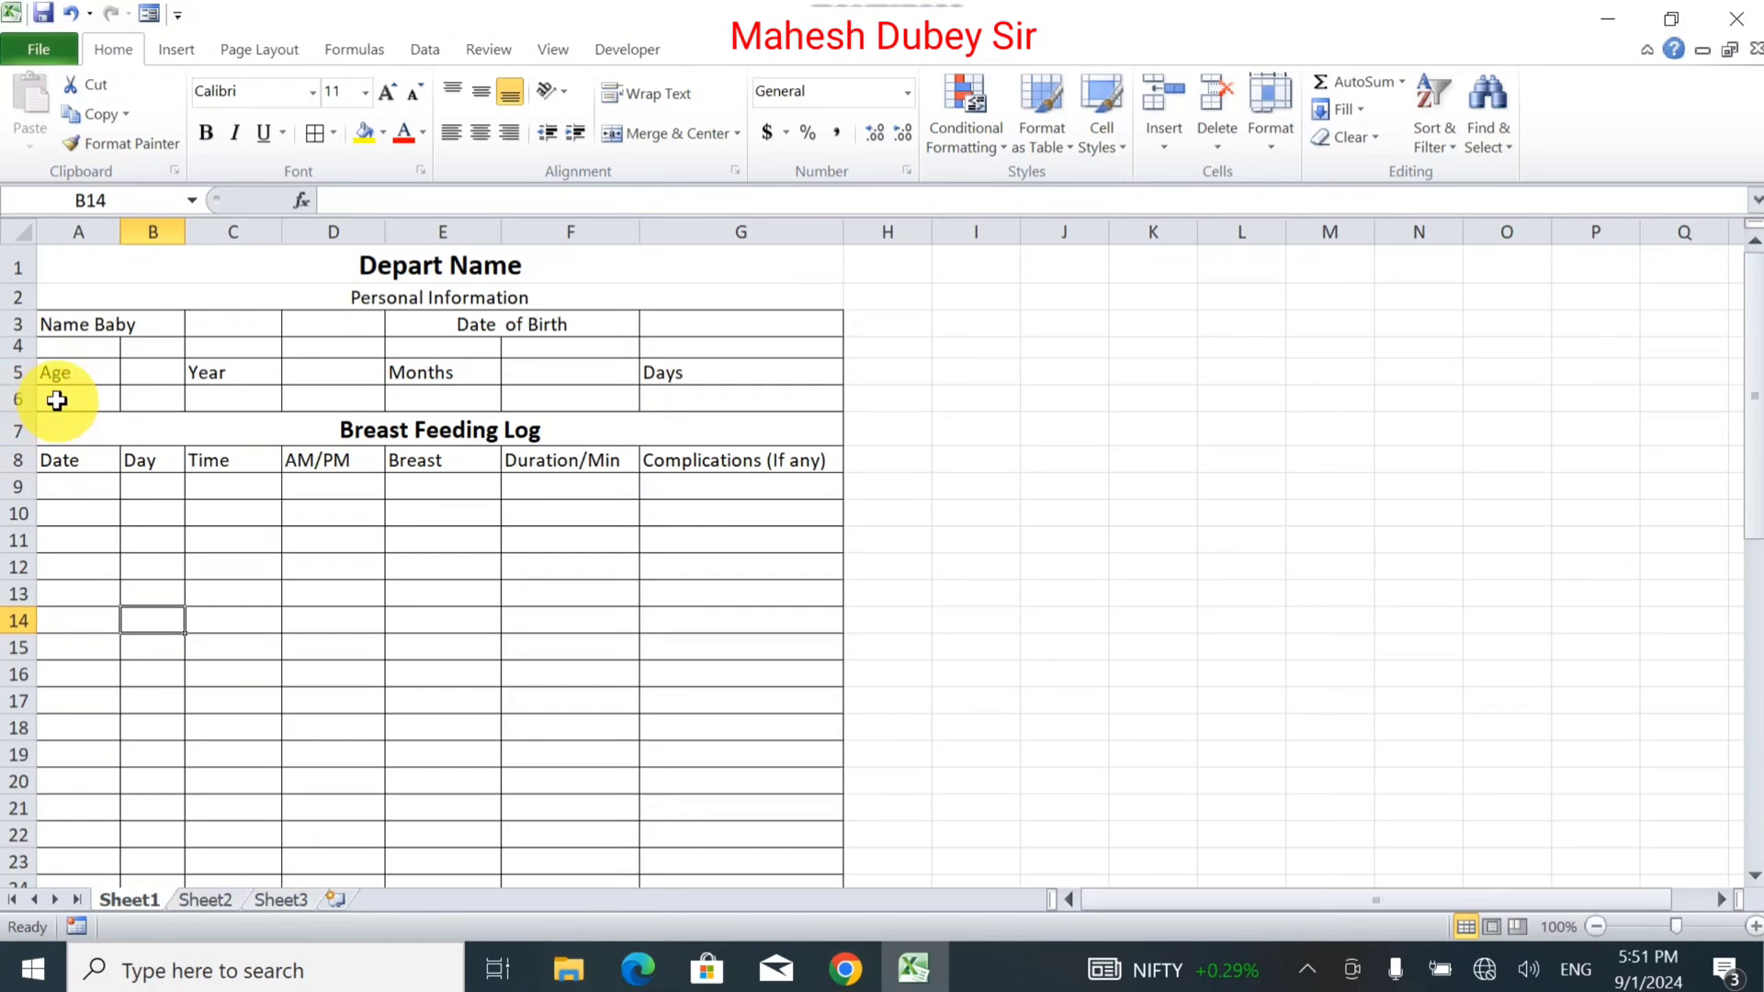
Remove the borders from the spacer rows 6 and 4.
drag(57, 400, 769, 399)
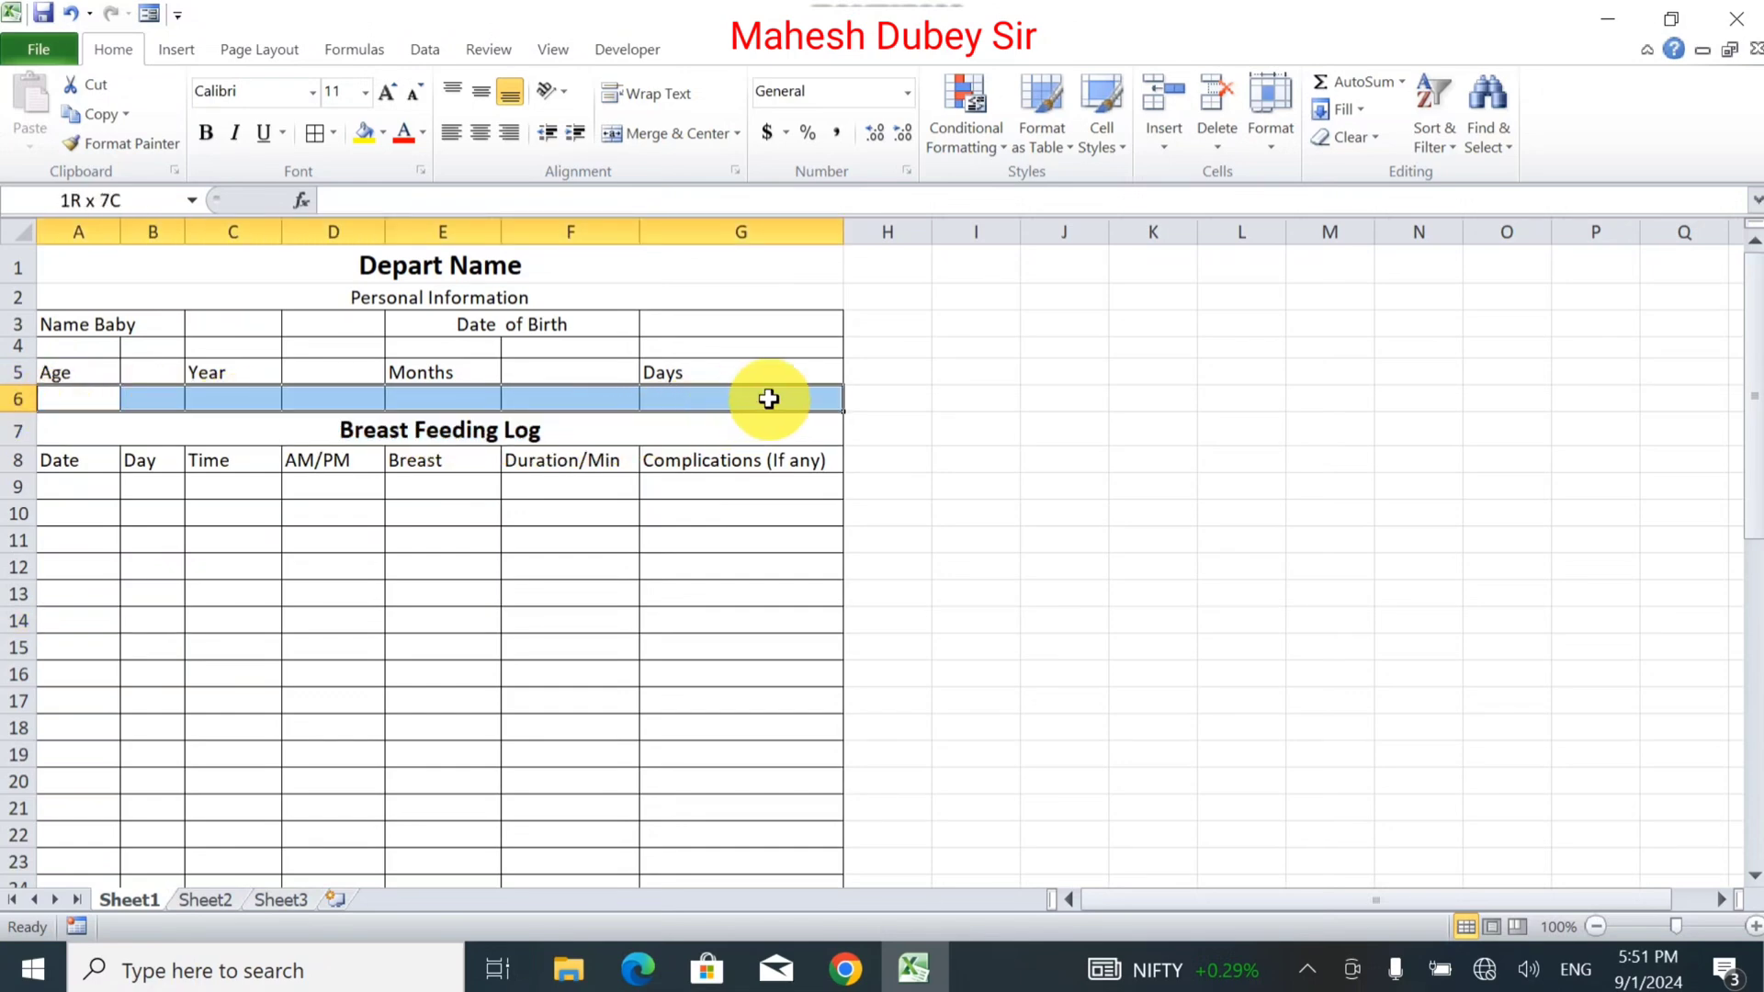
click(333, 133)
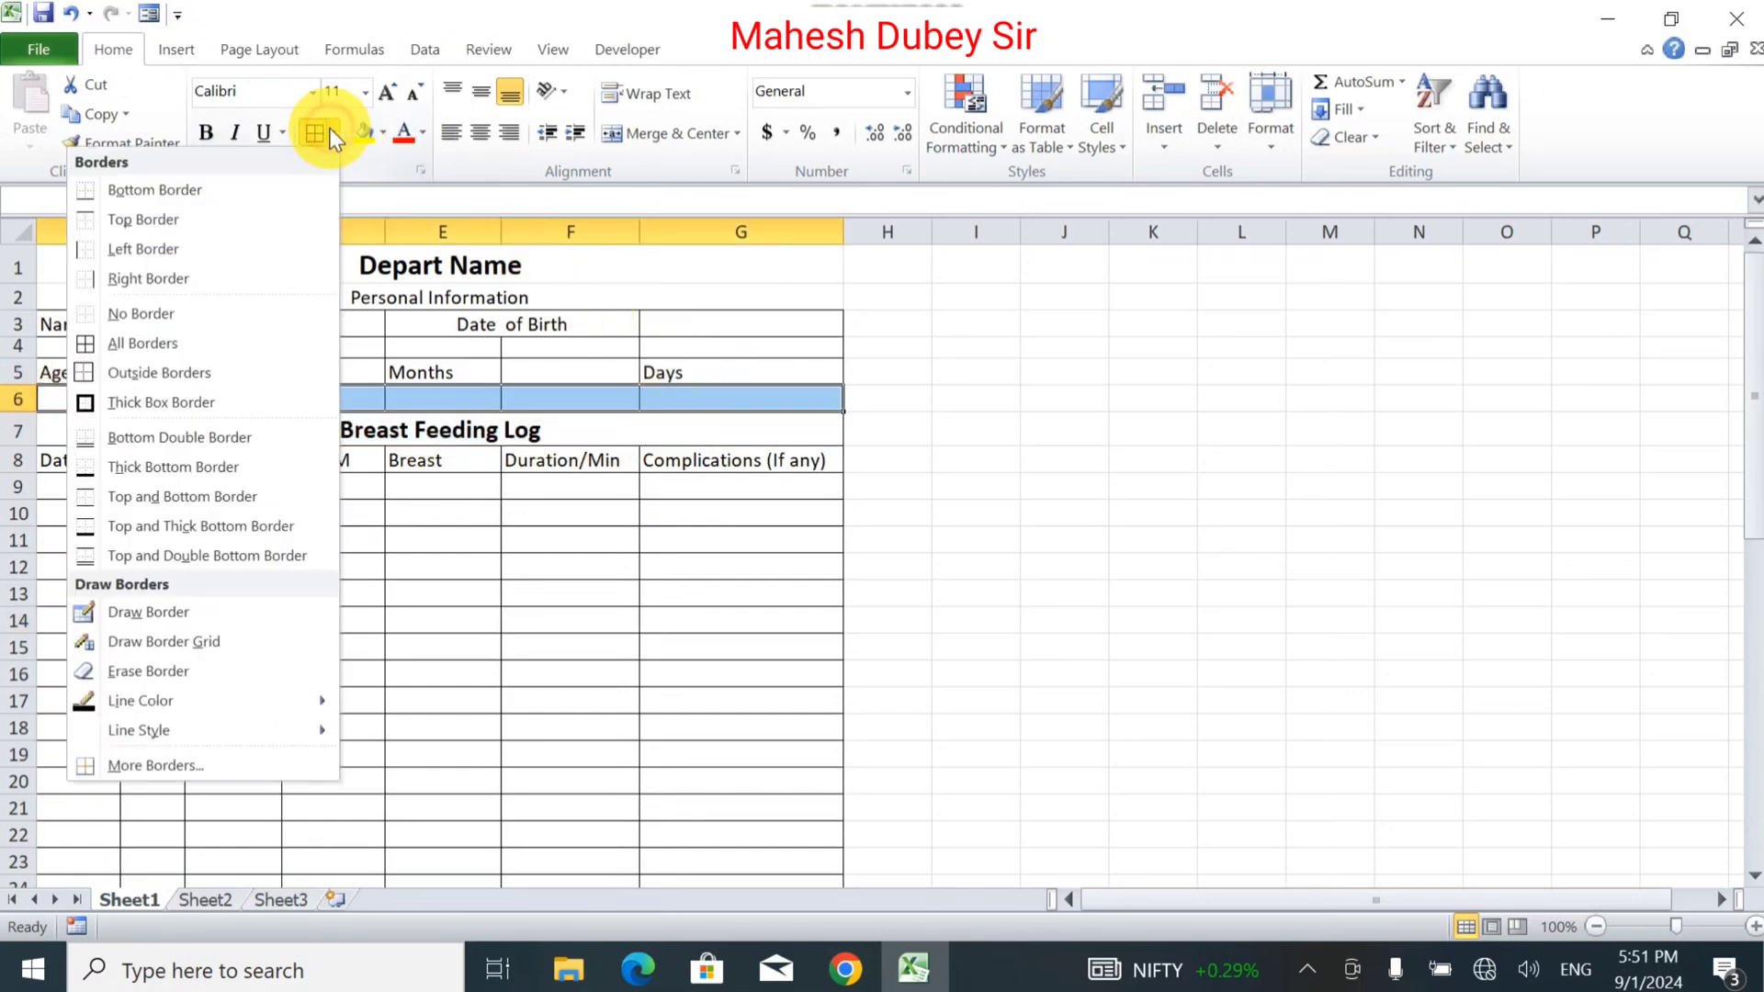
click(138, 316)
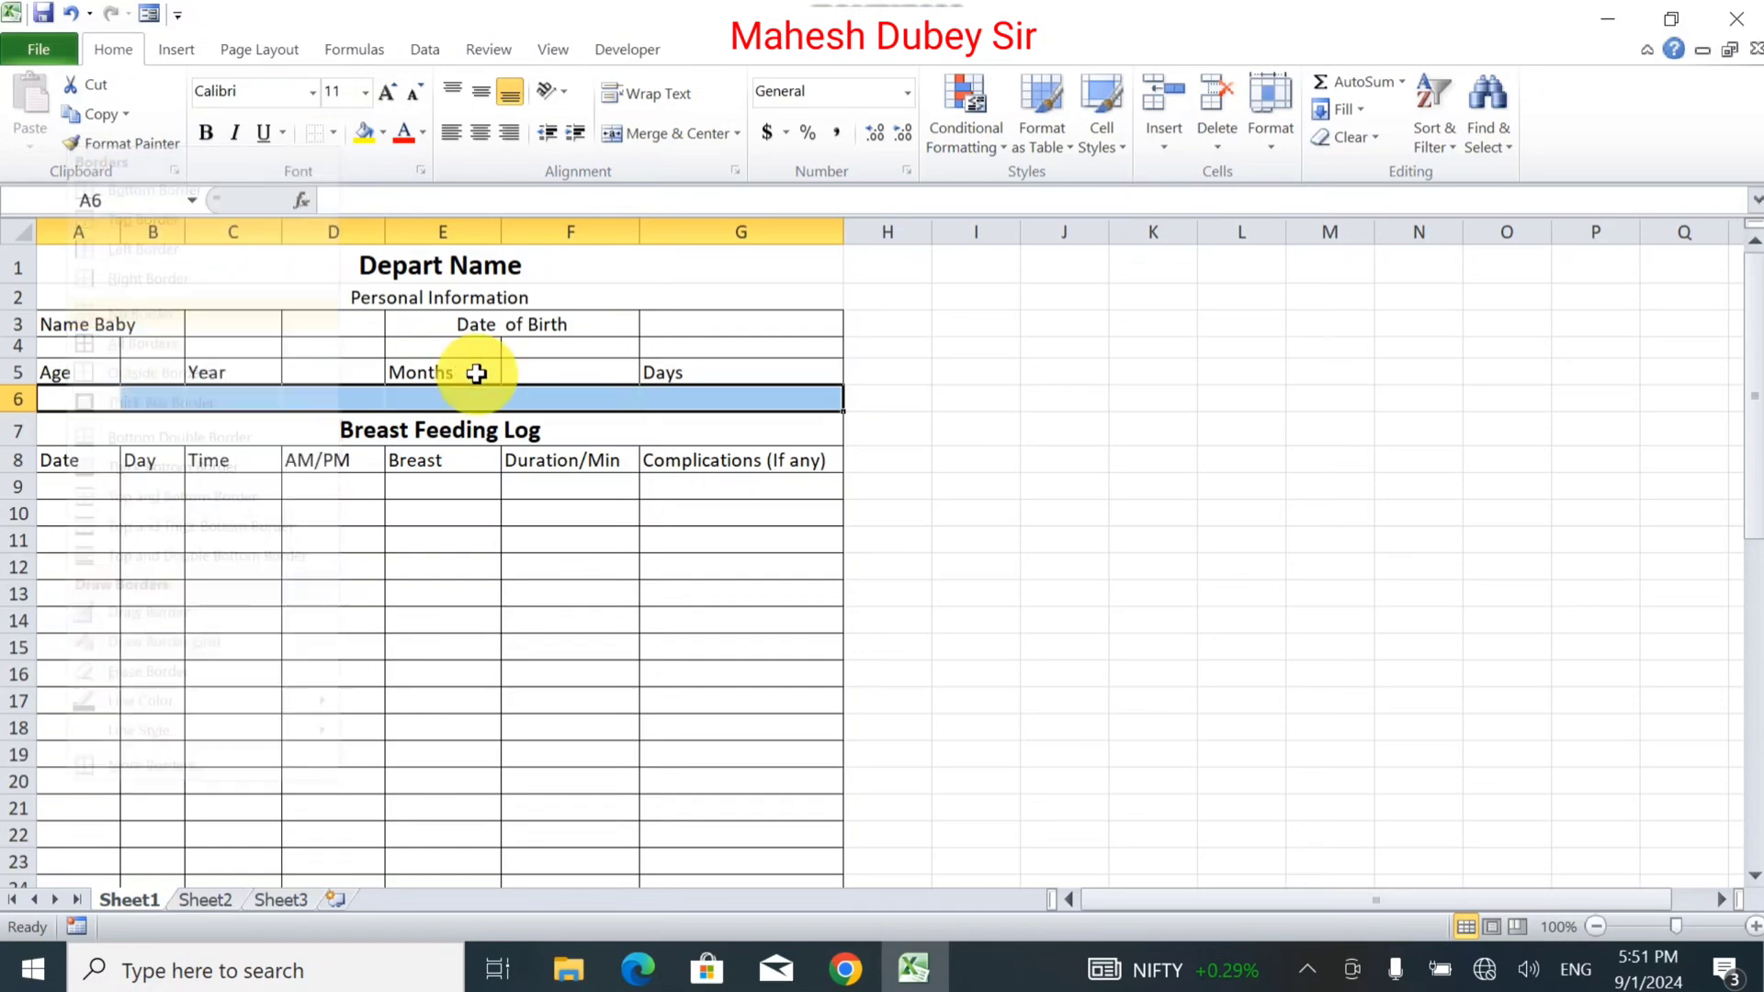
drag(733, 373, 87, 371)
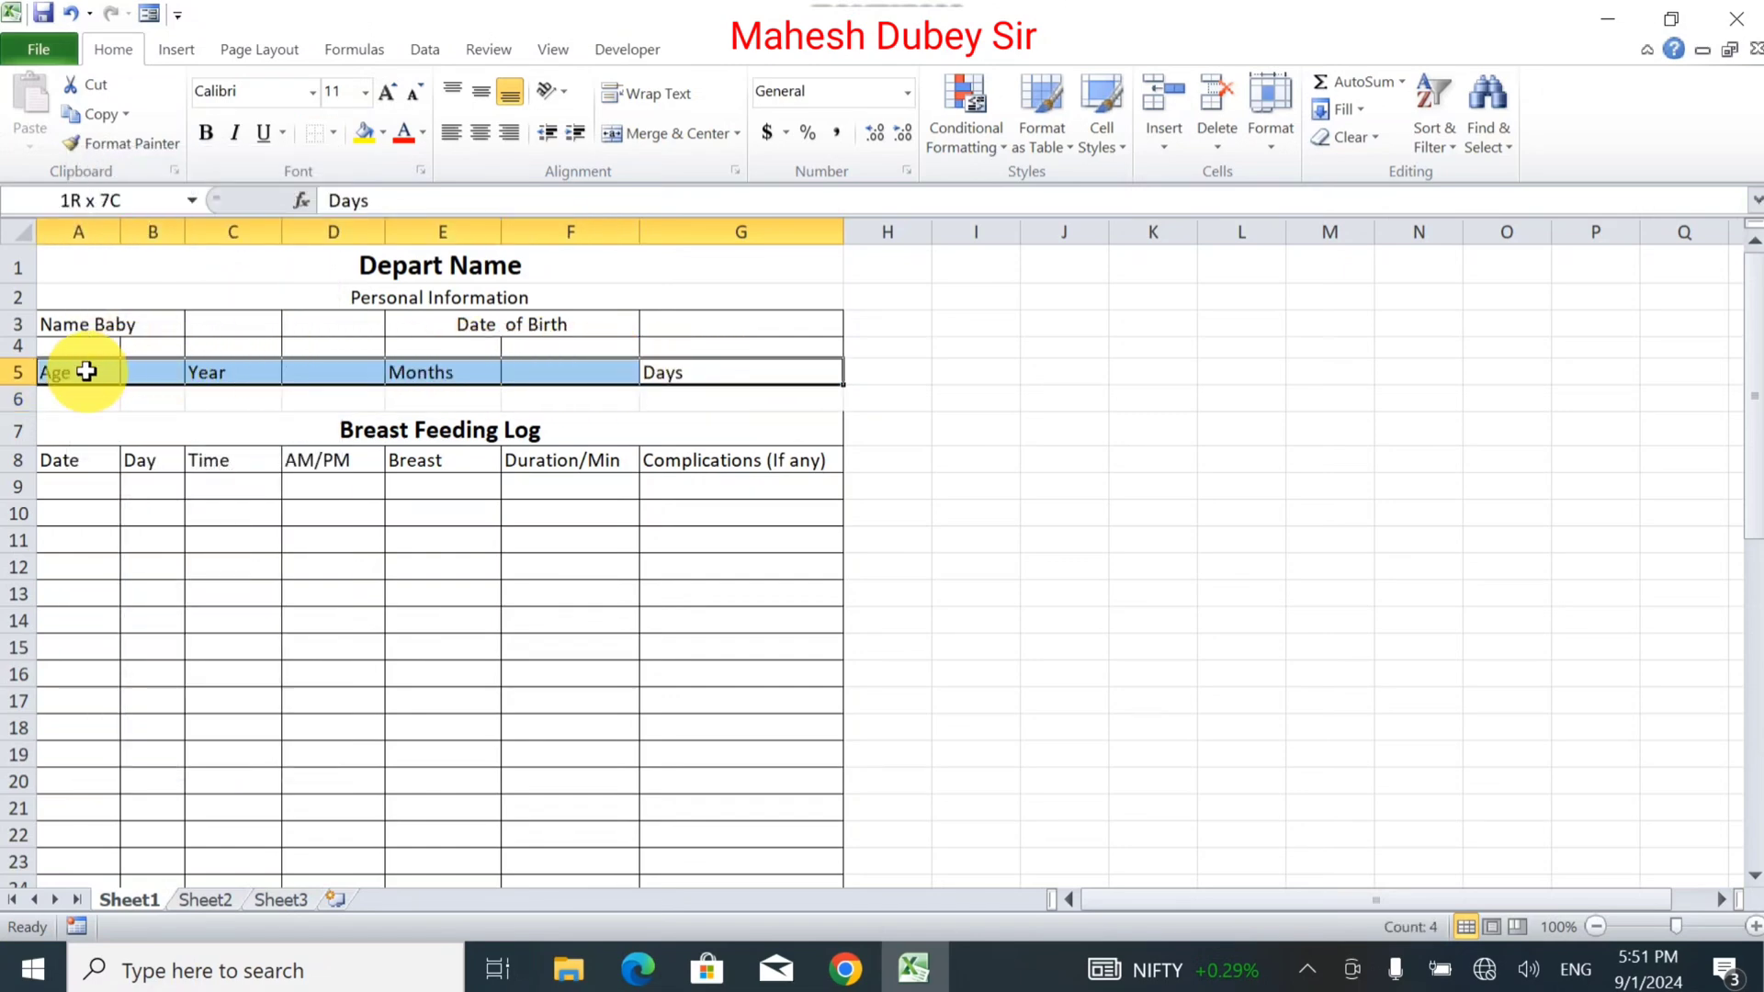
click(22, 345)
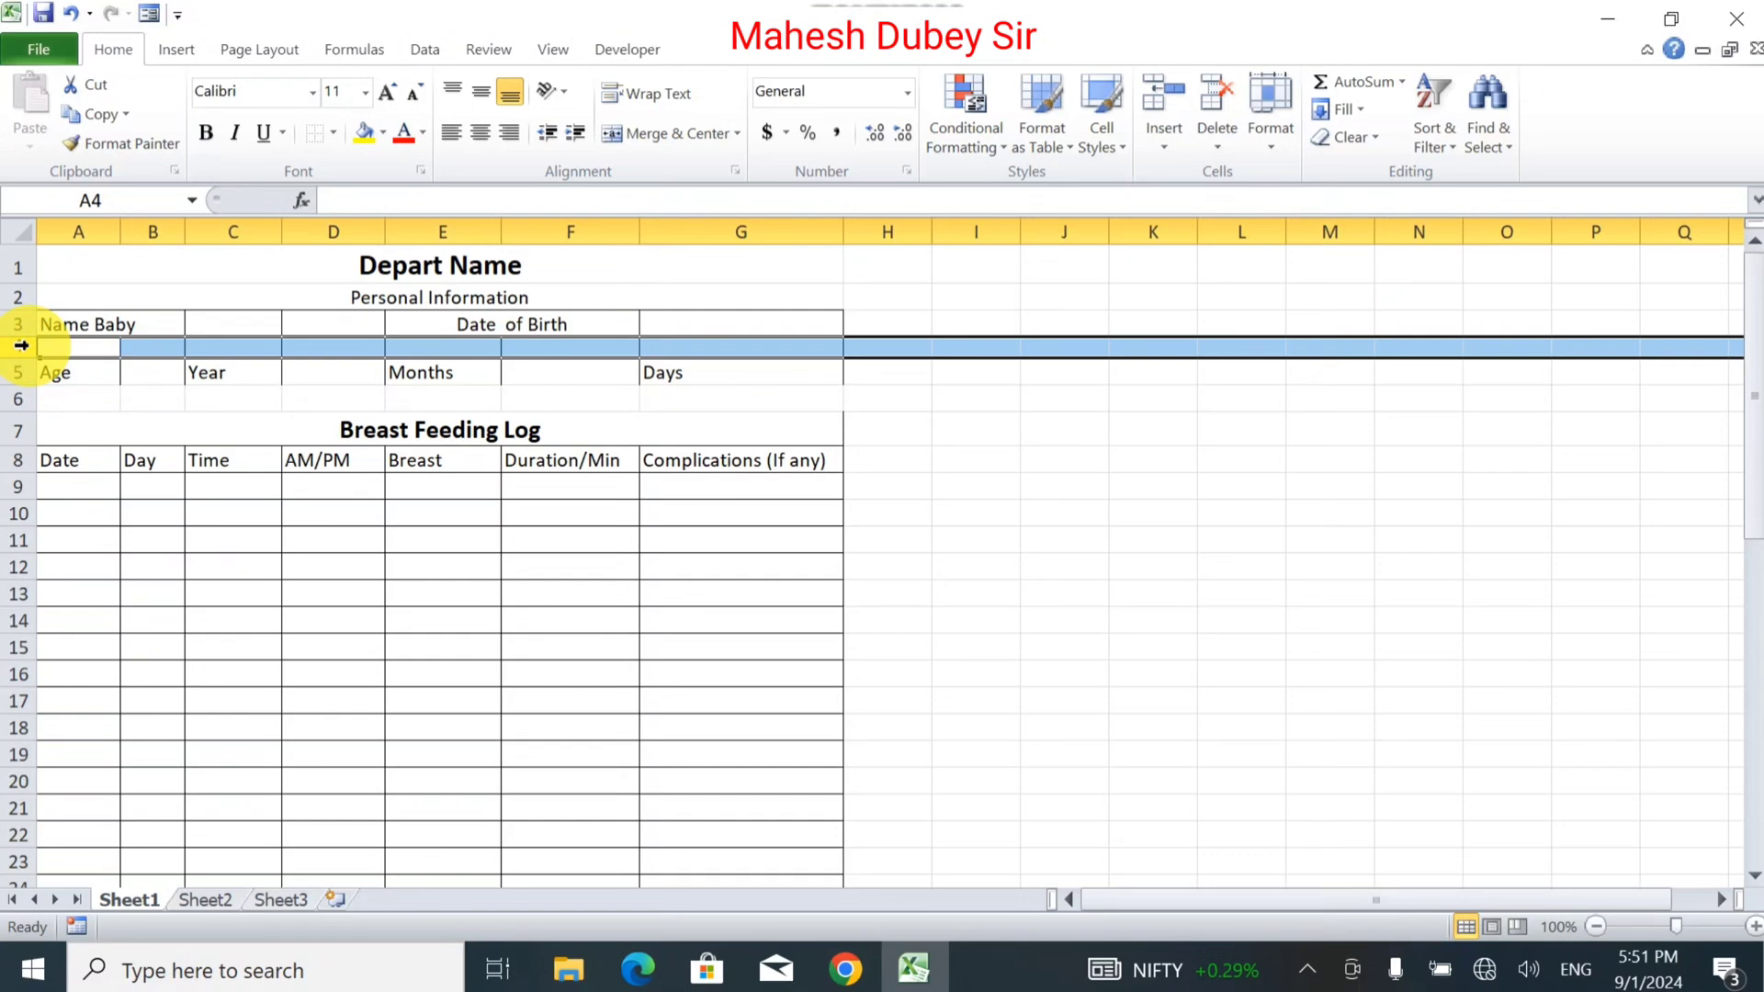
click(310, 135)
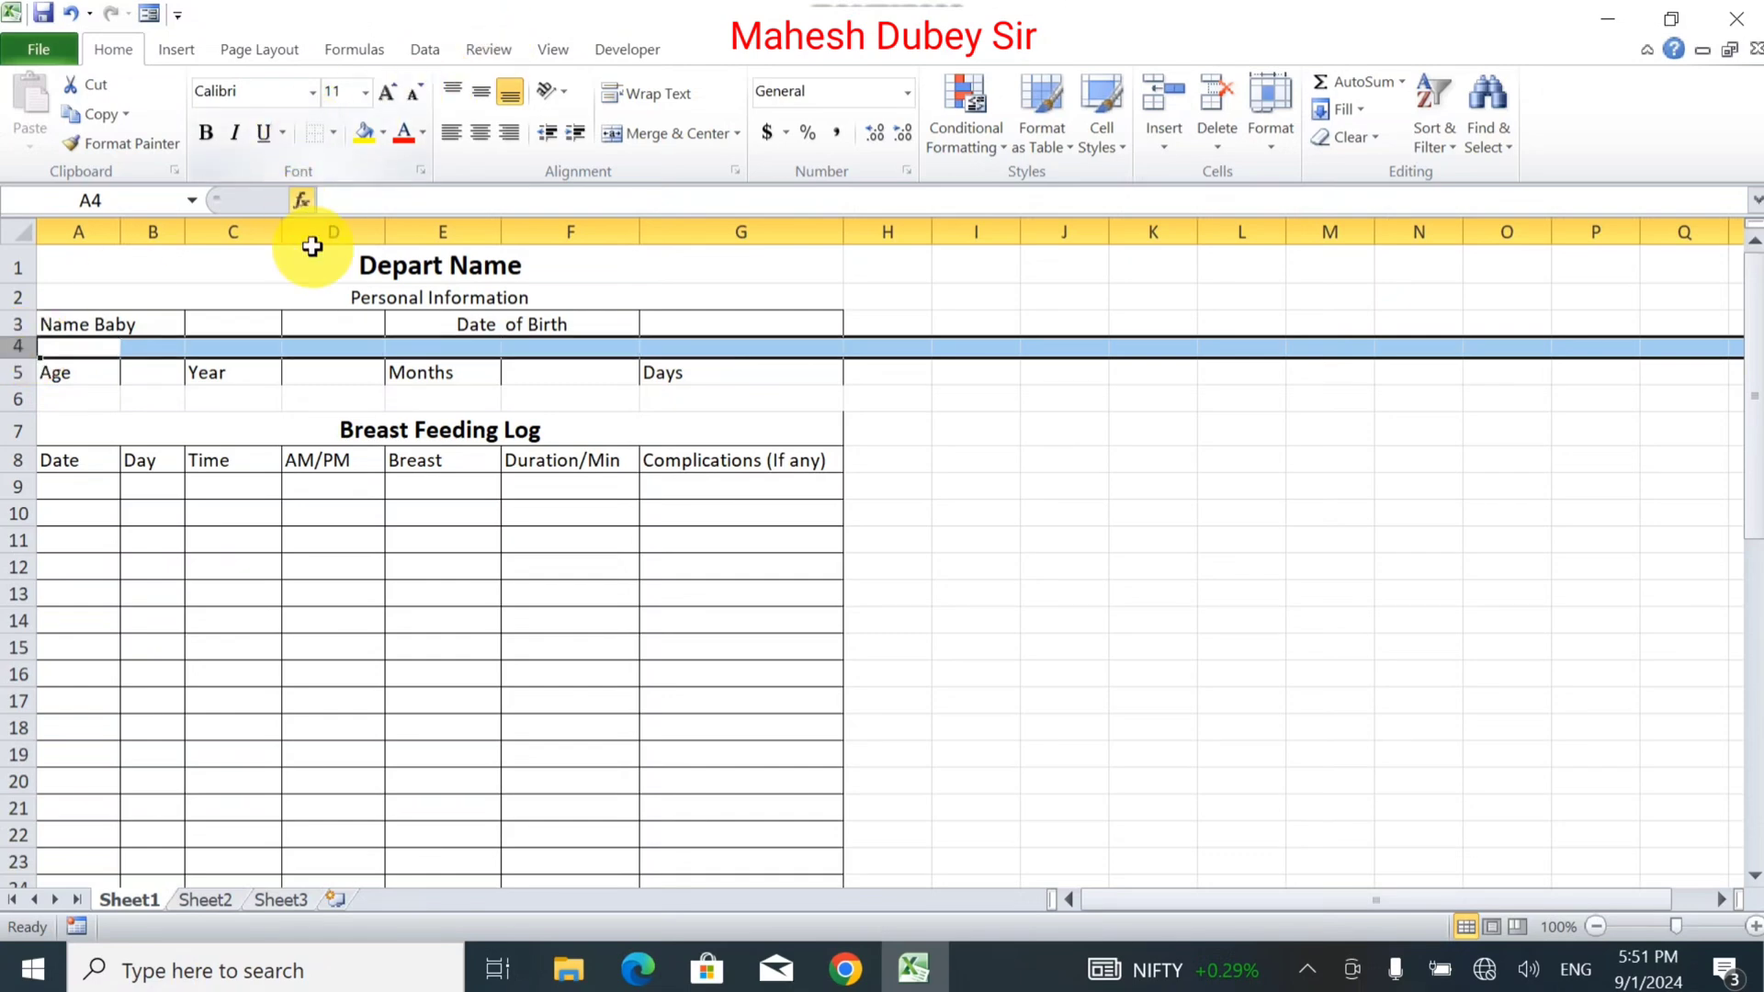
Put All Borders on the Age row A5:G5 and reapply borders on the Name Baby row.
click(104, 373)
drag(104, 373, 720, 375)
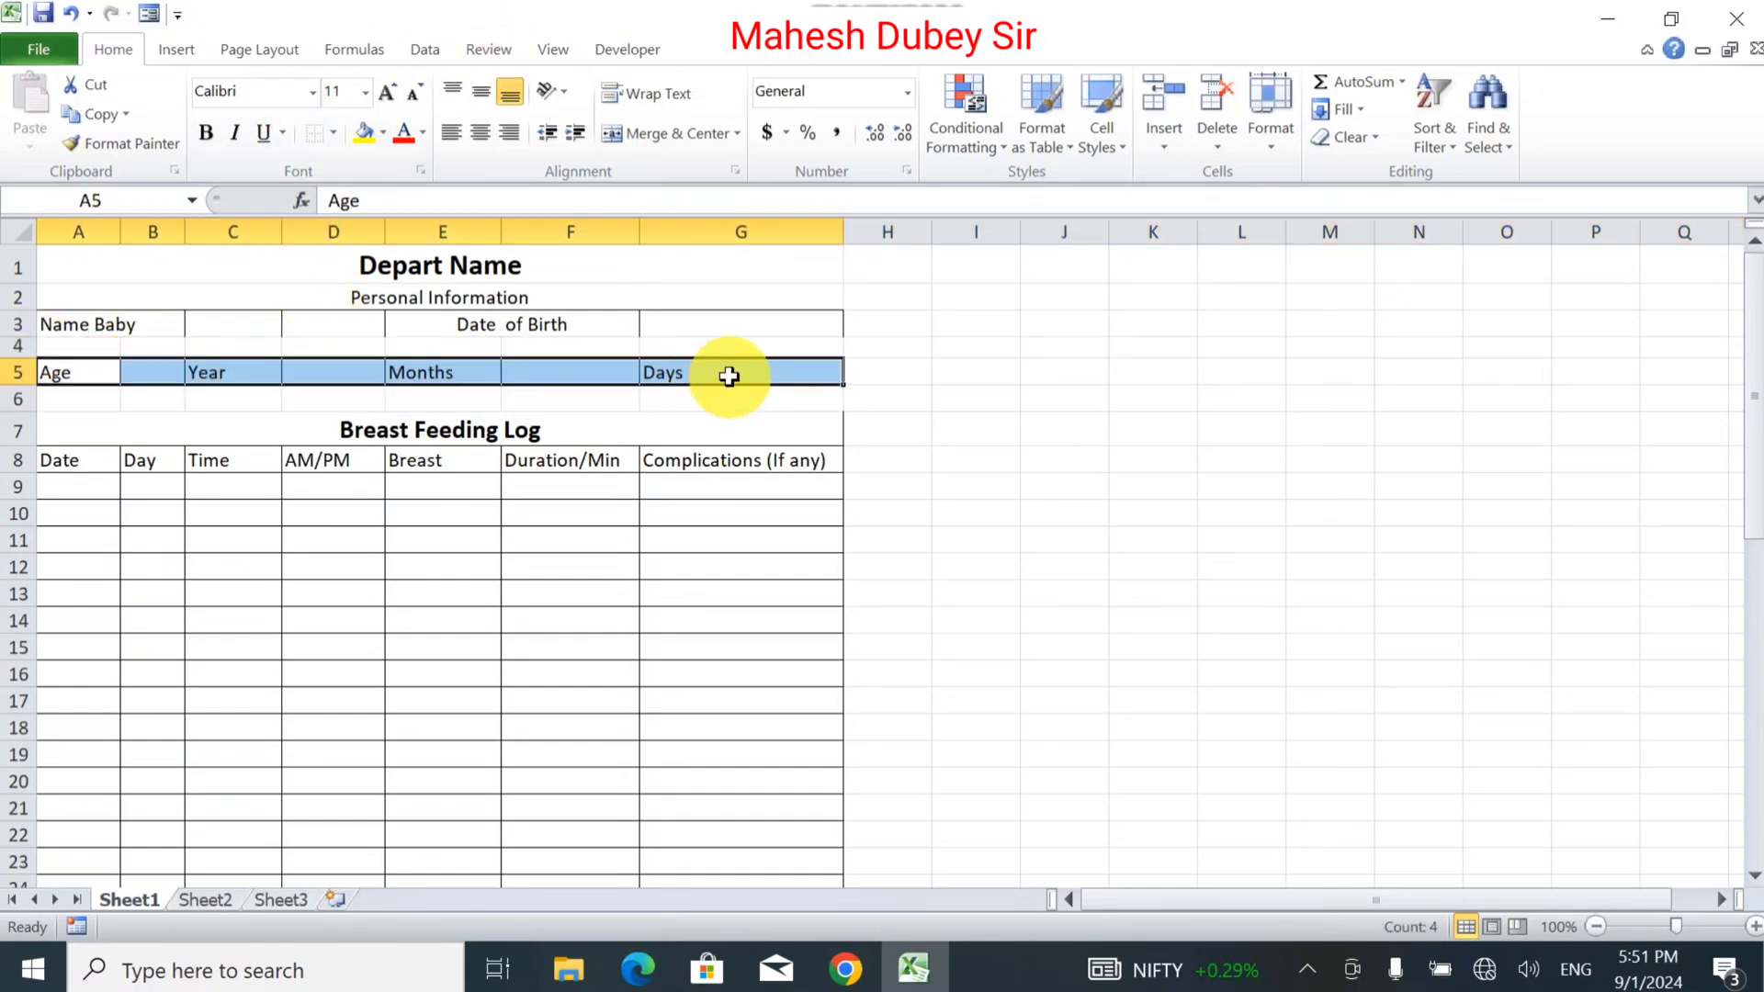
click(334, 132)
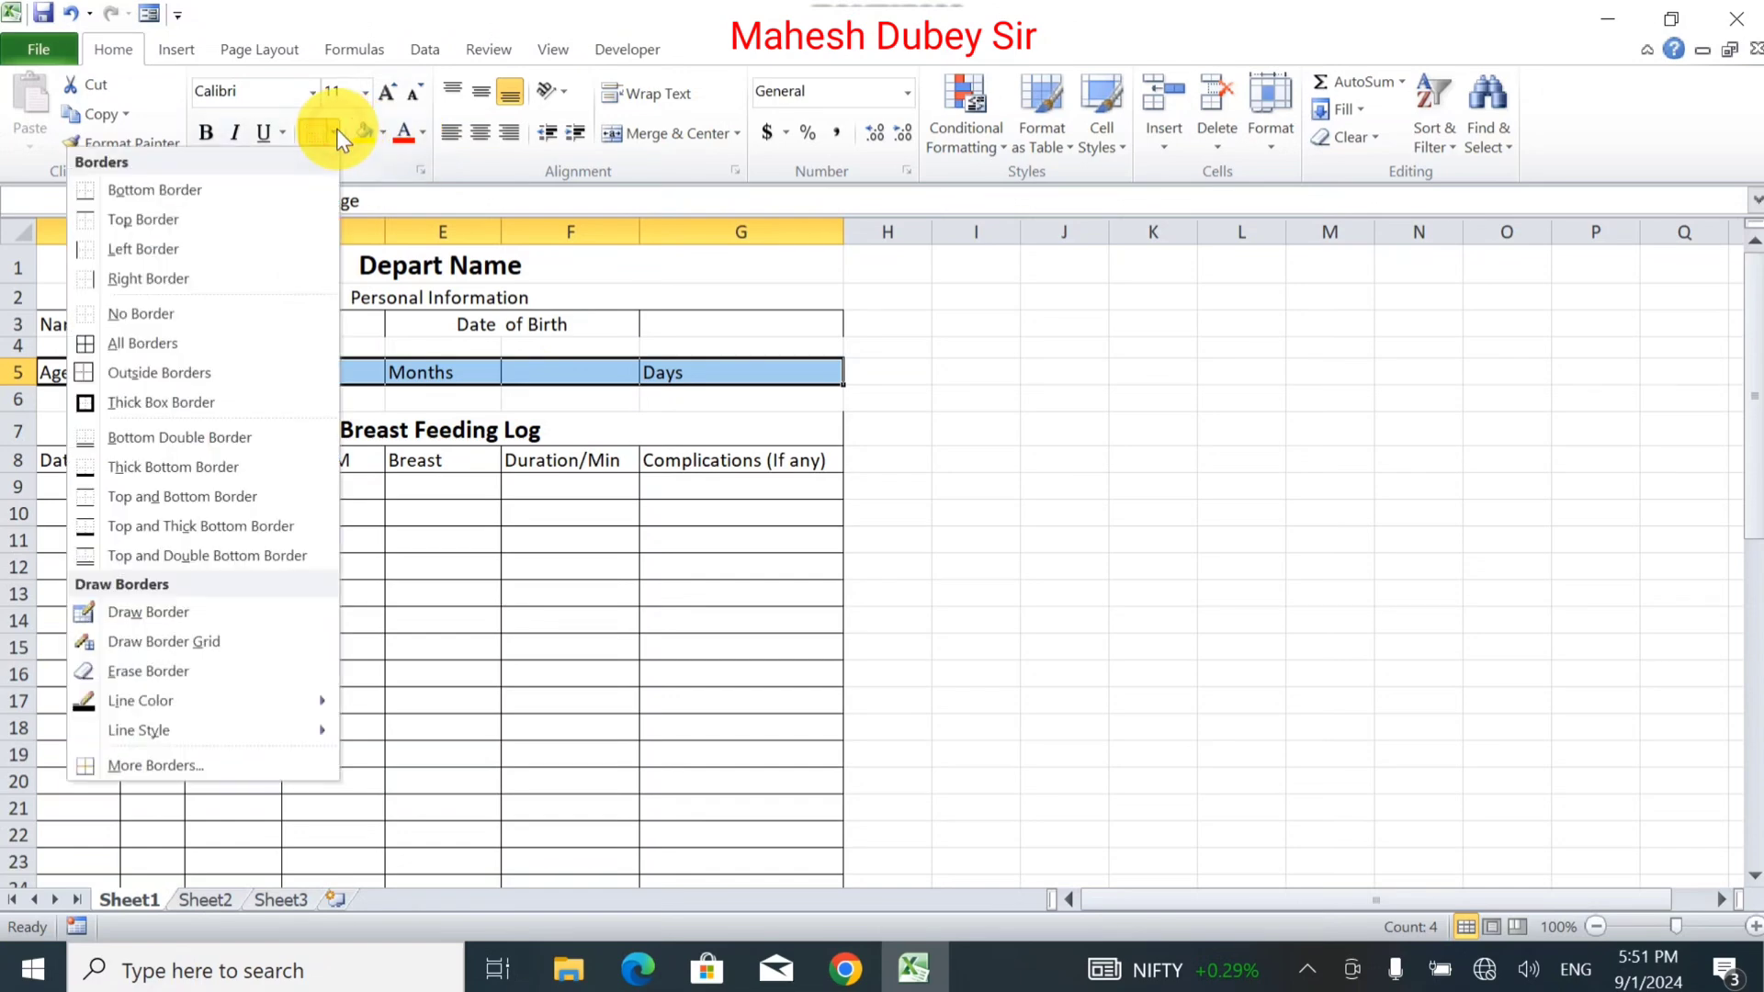
click(118, 342)
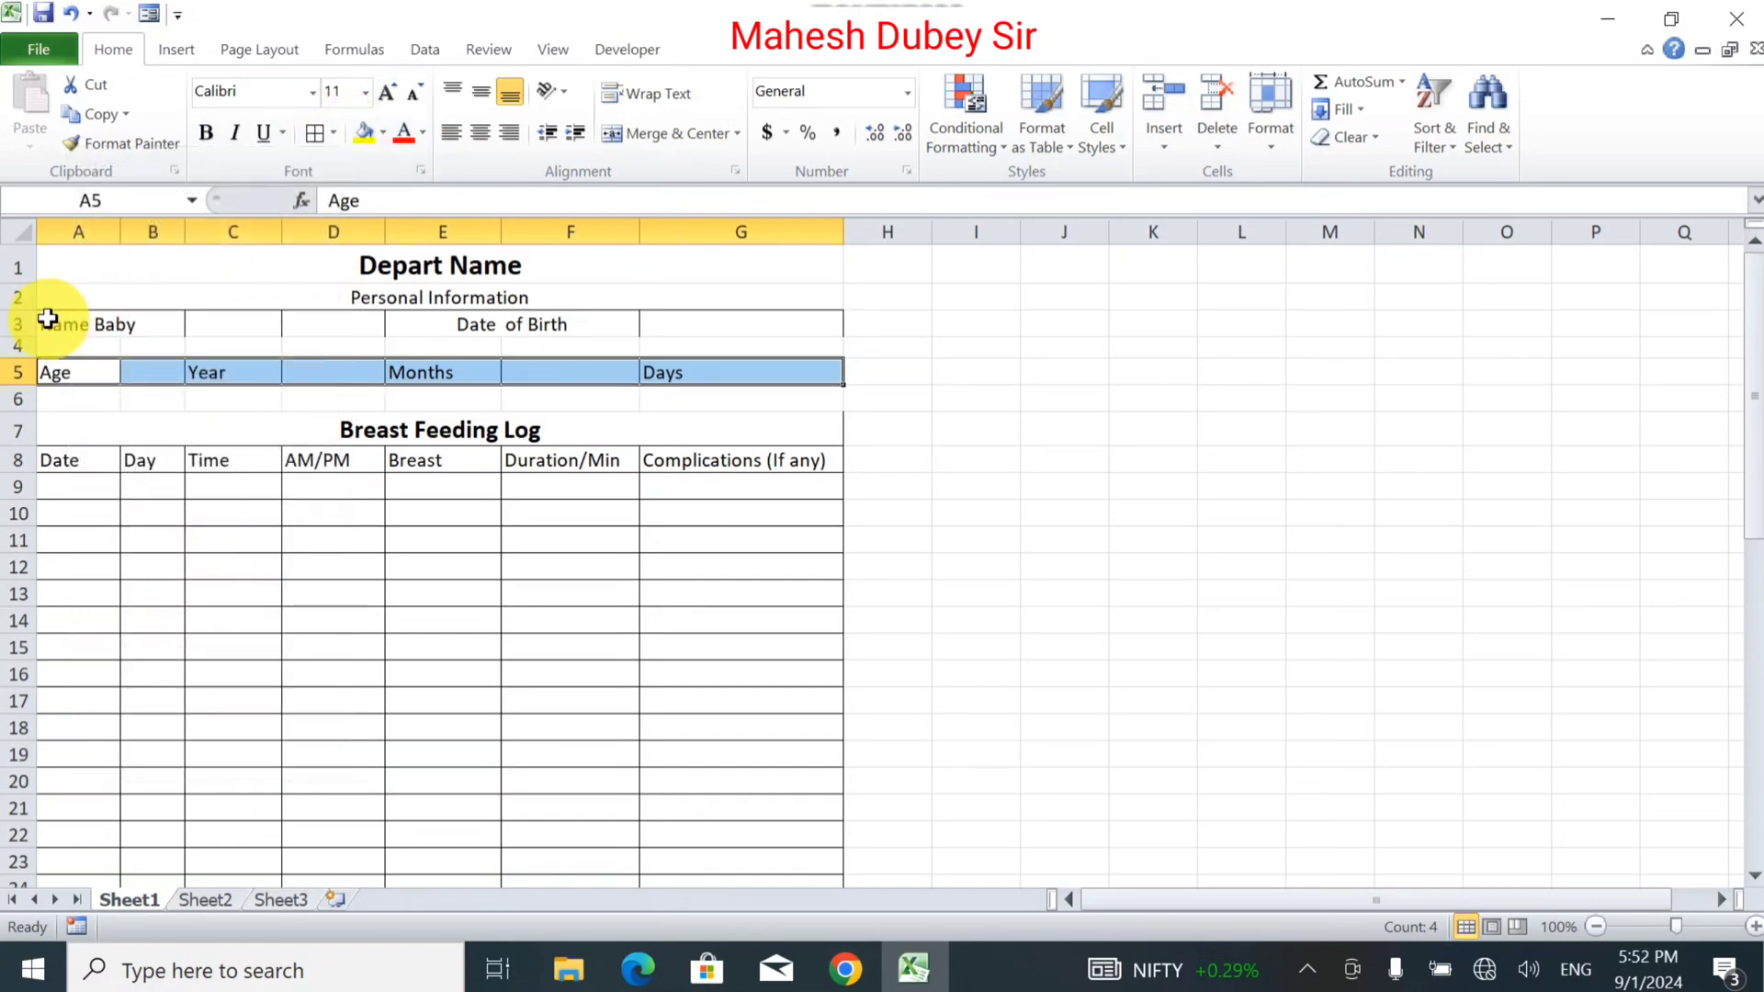
drag(47, 323, 661, 327)
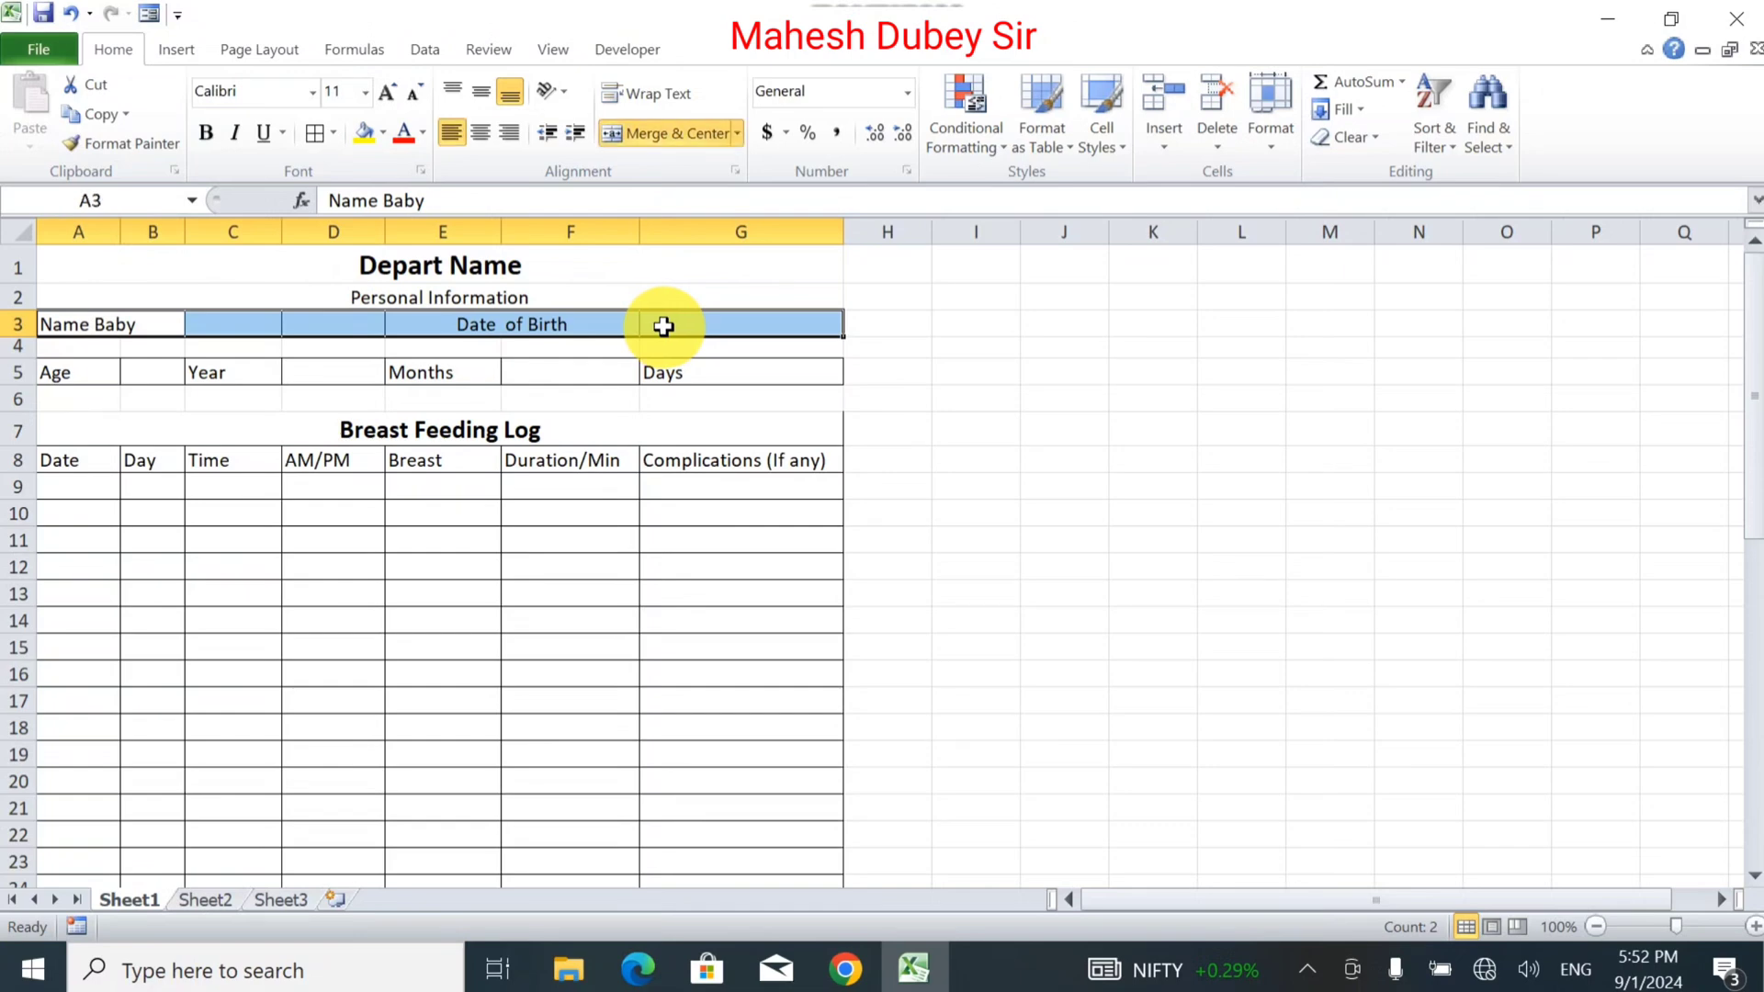
click(315, 134)
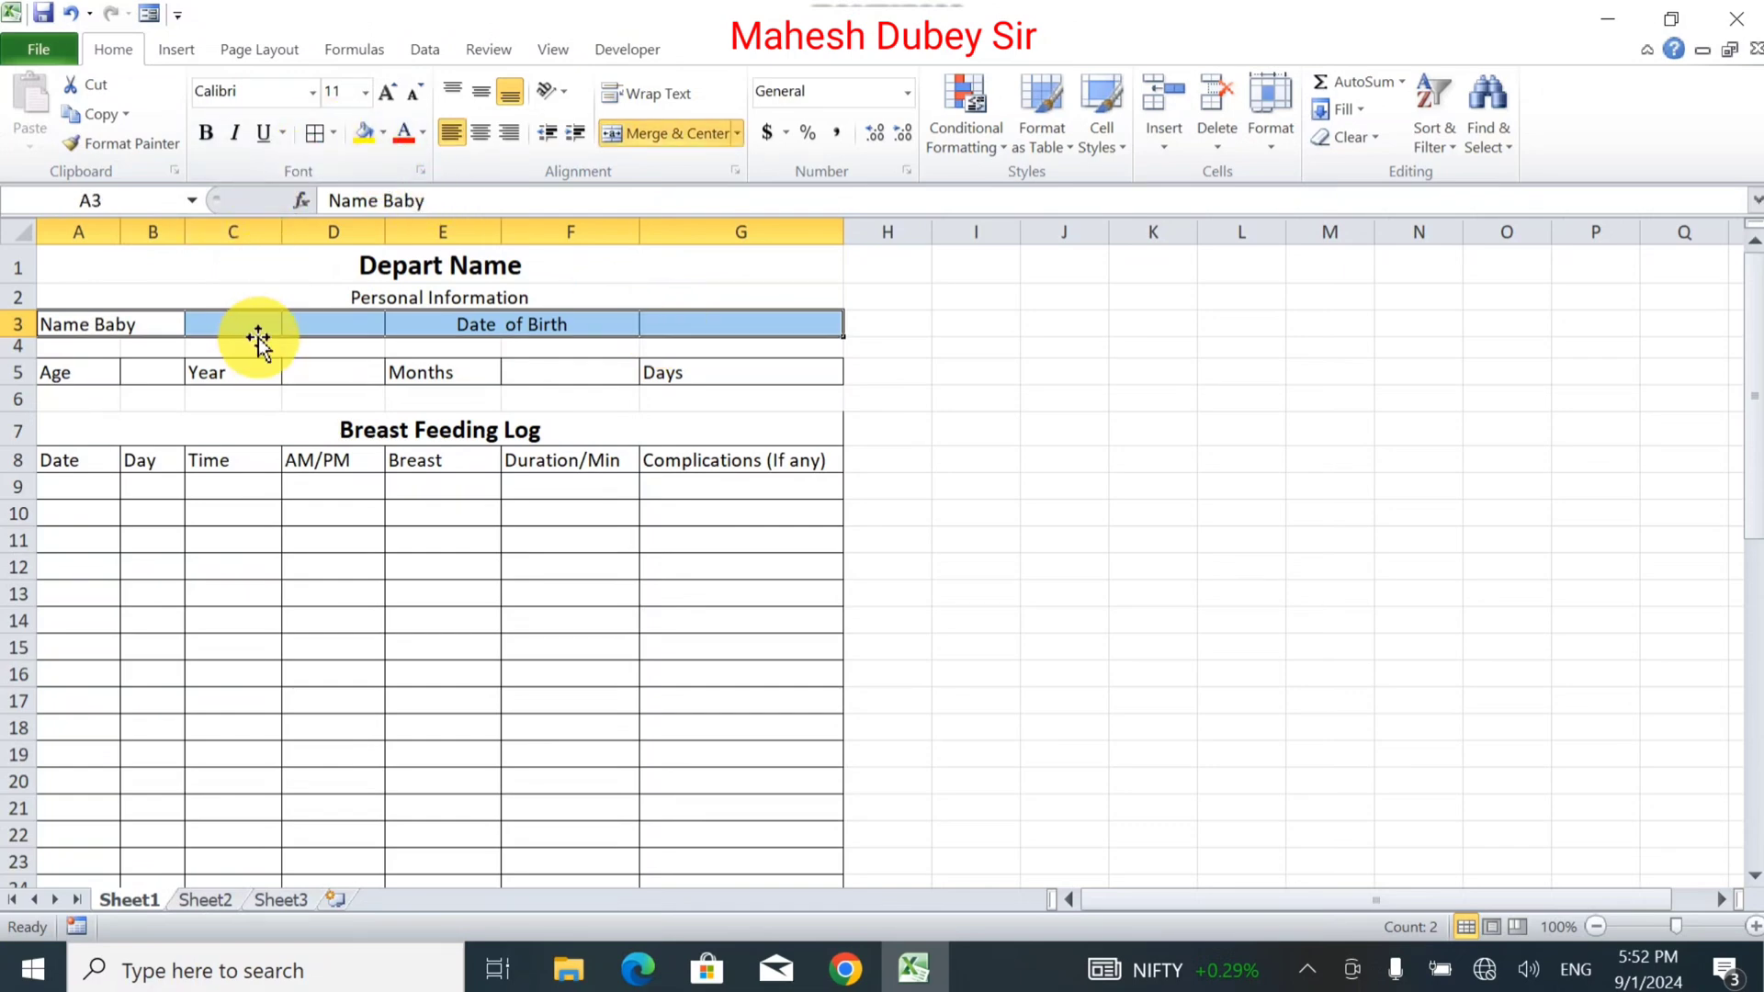
Merge C3:D3 into a single entry box beside Name Baby.
drag(257, 325, 327, 322)
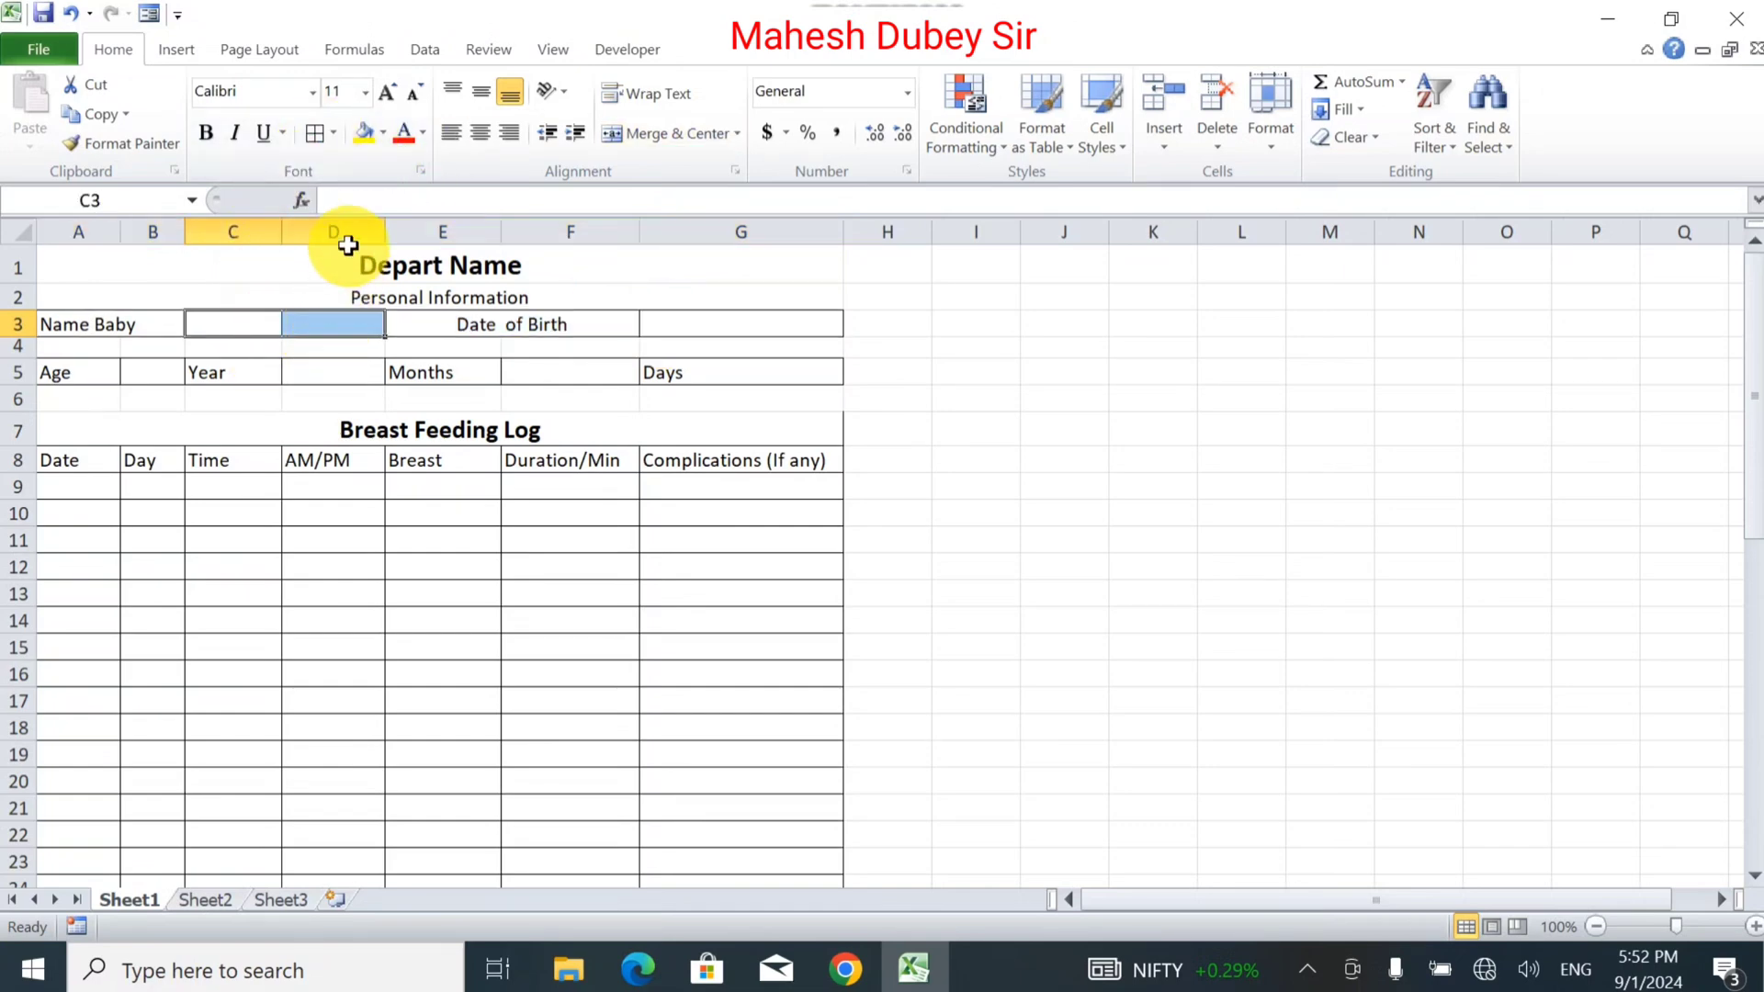
click(626, 134)
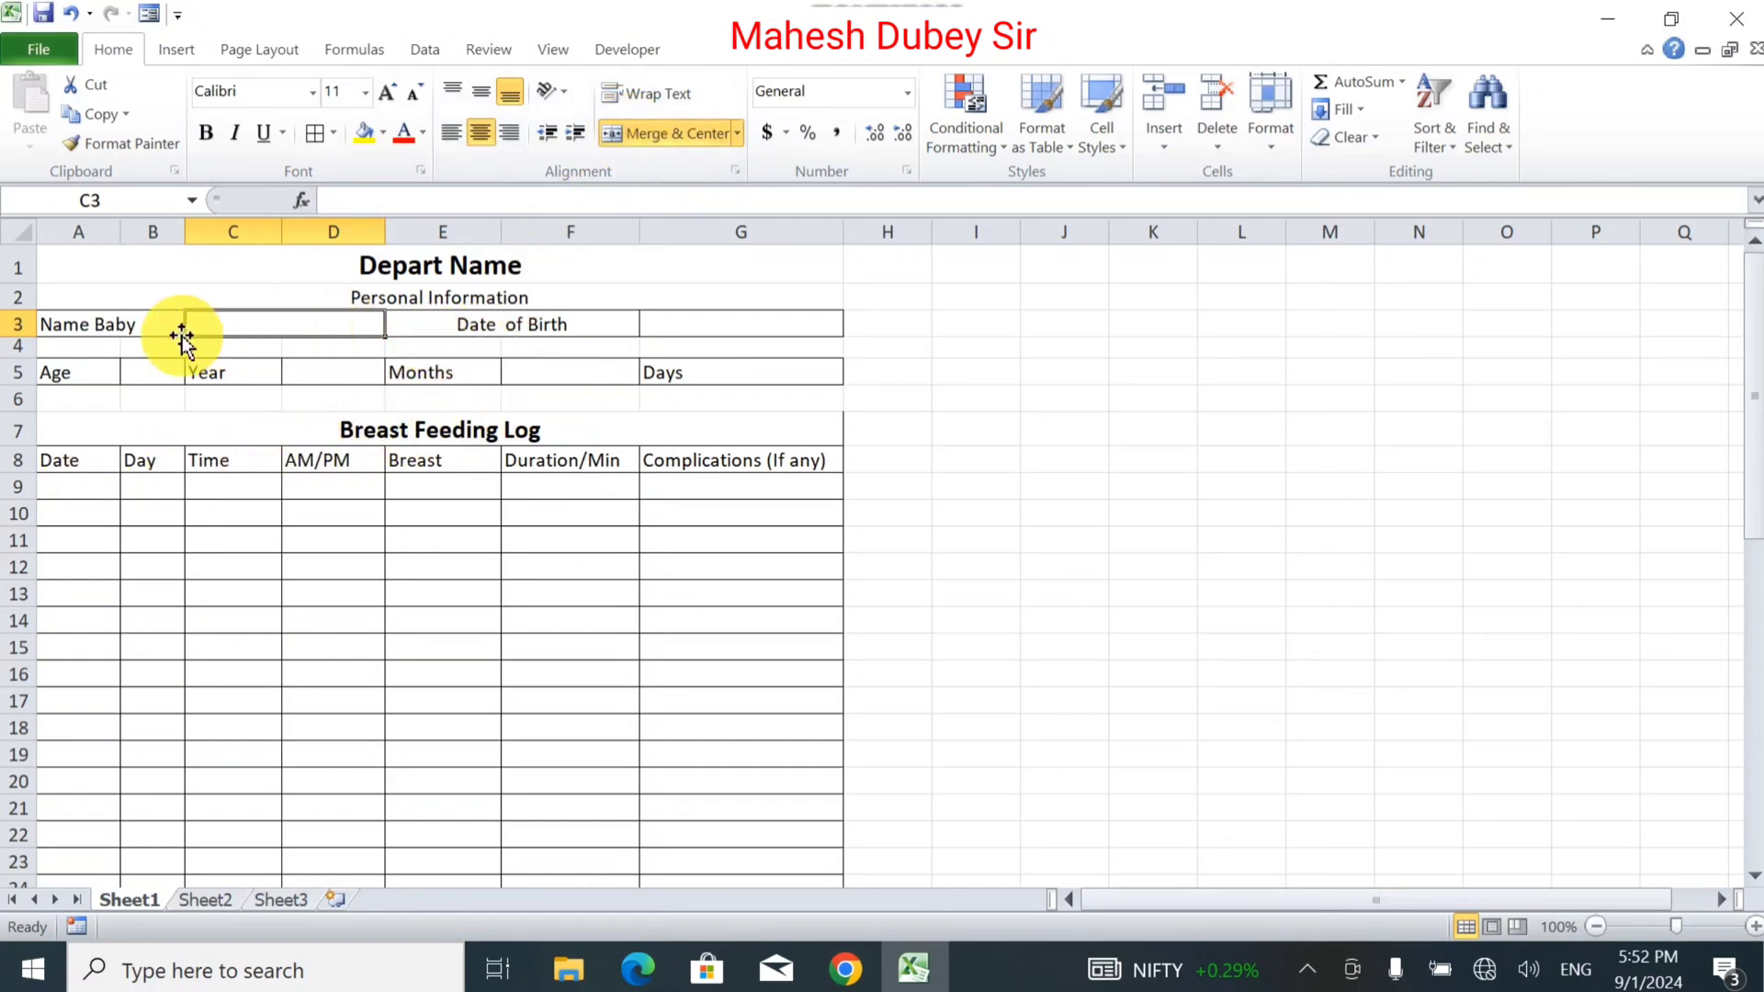
drag(98, 323, 768, 400)
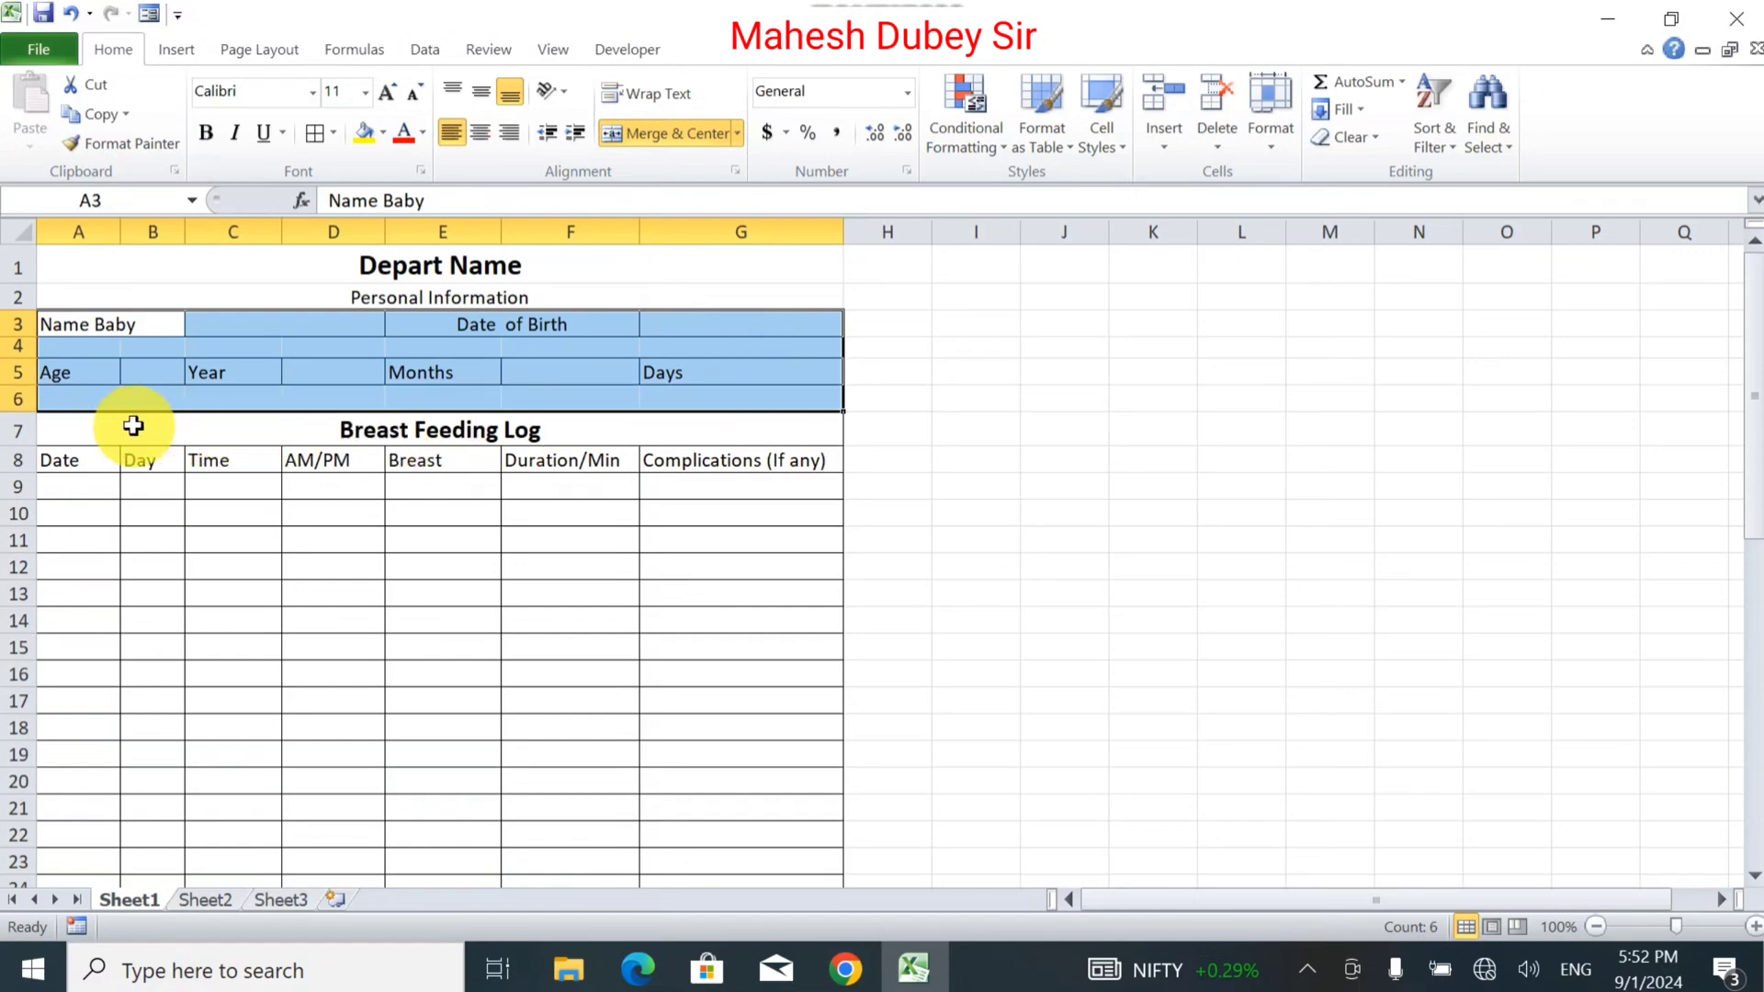
drag(129, 429, 98, 874)
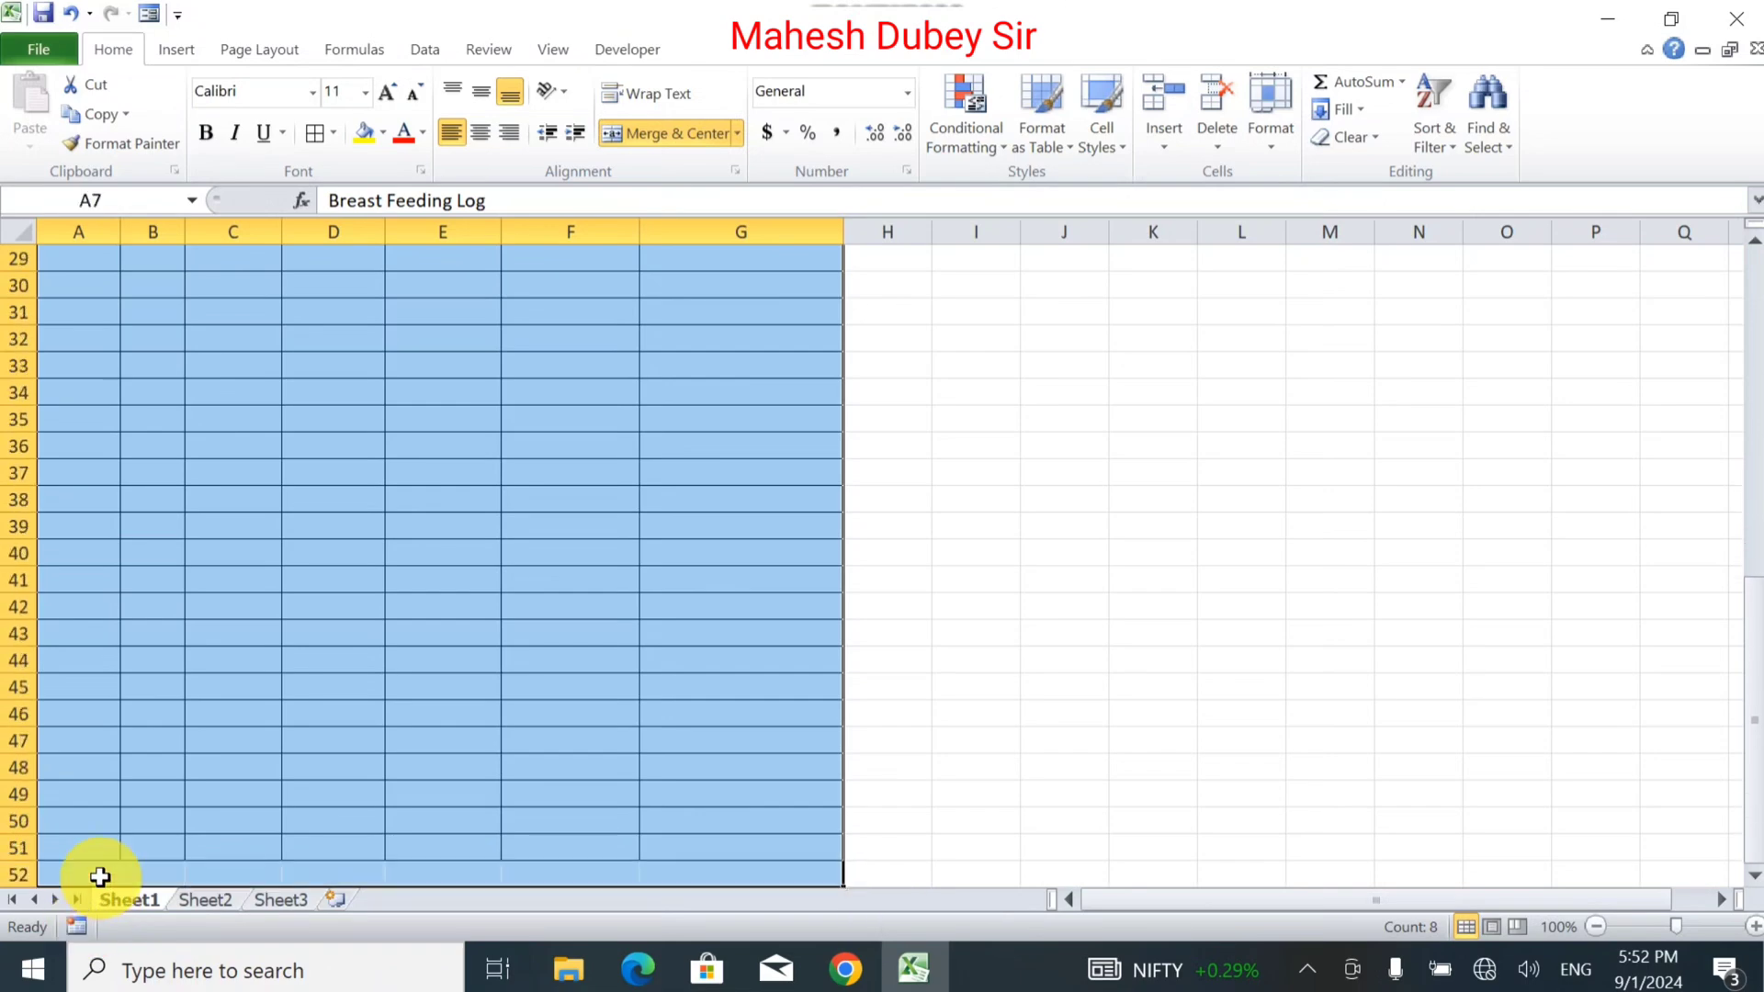
Grid the log table A7:G52, give A1:G52 a Thick Box Border, and centre the row 8 headers.
click(312, 137)
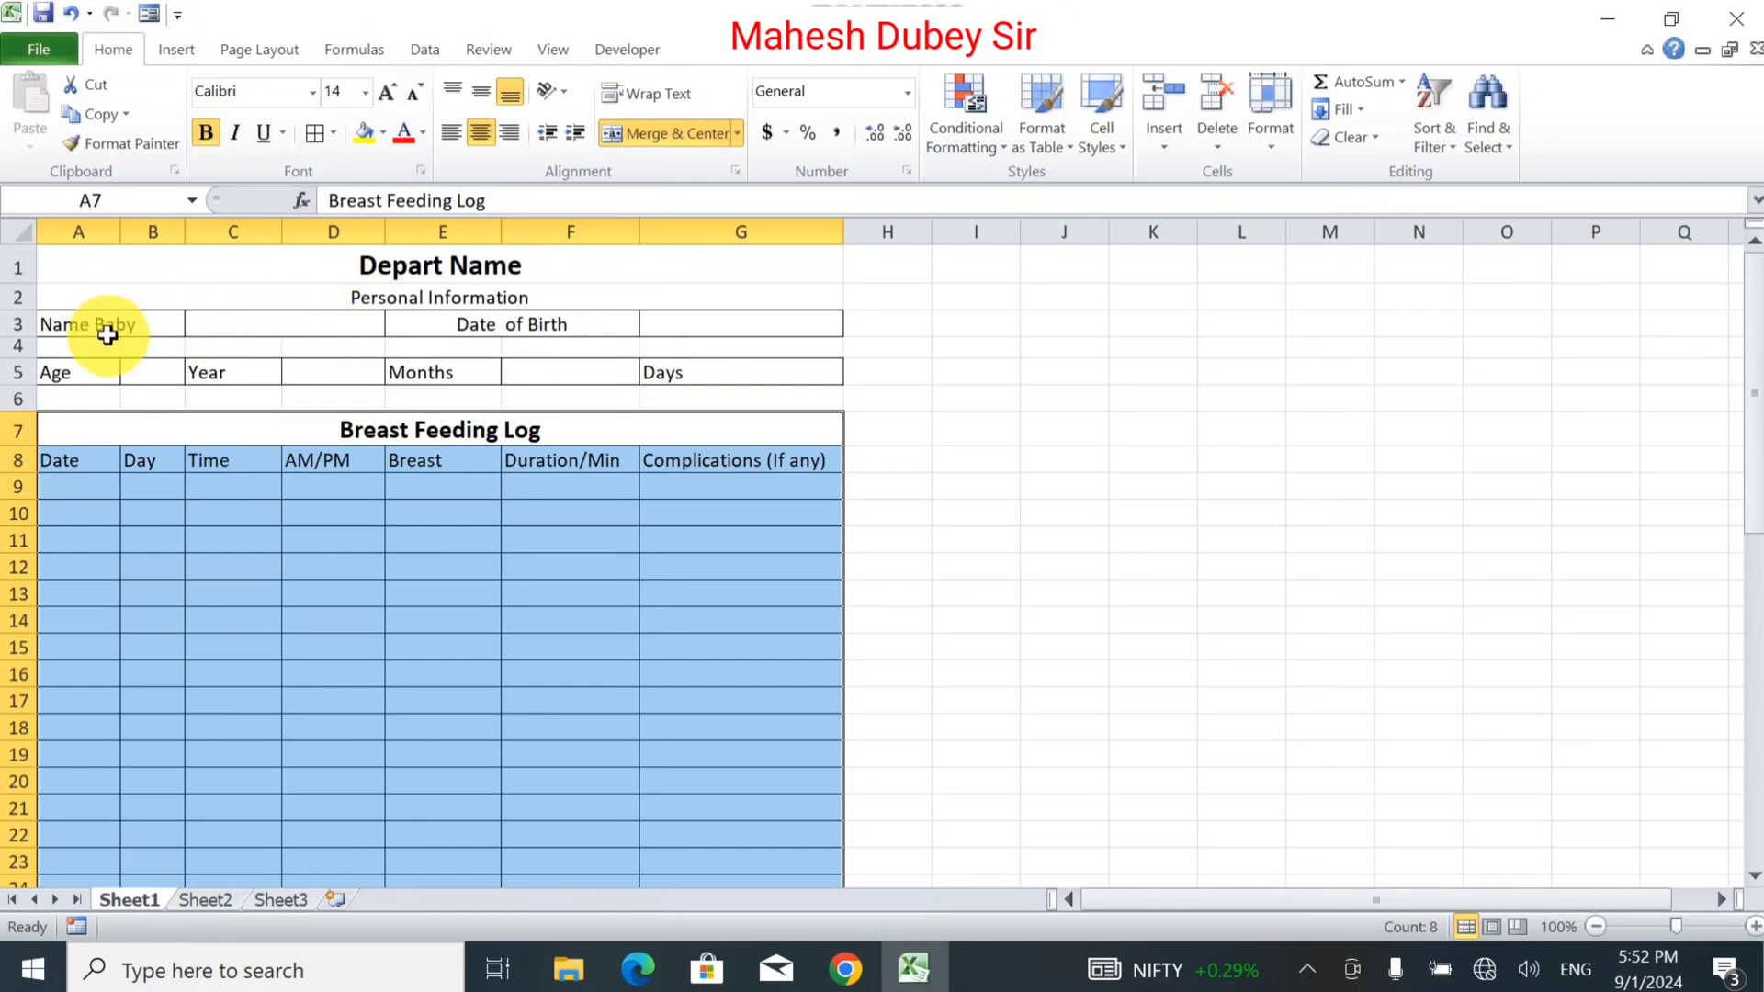
drag(86, 282, 492, 826)
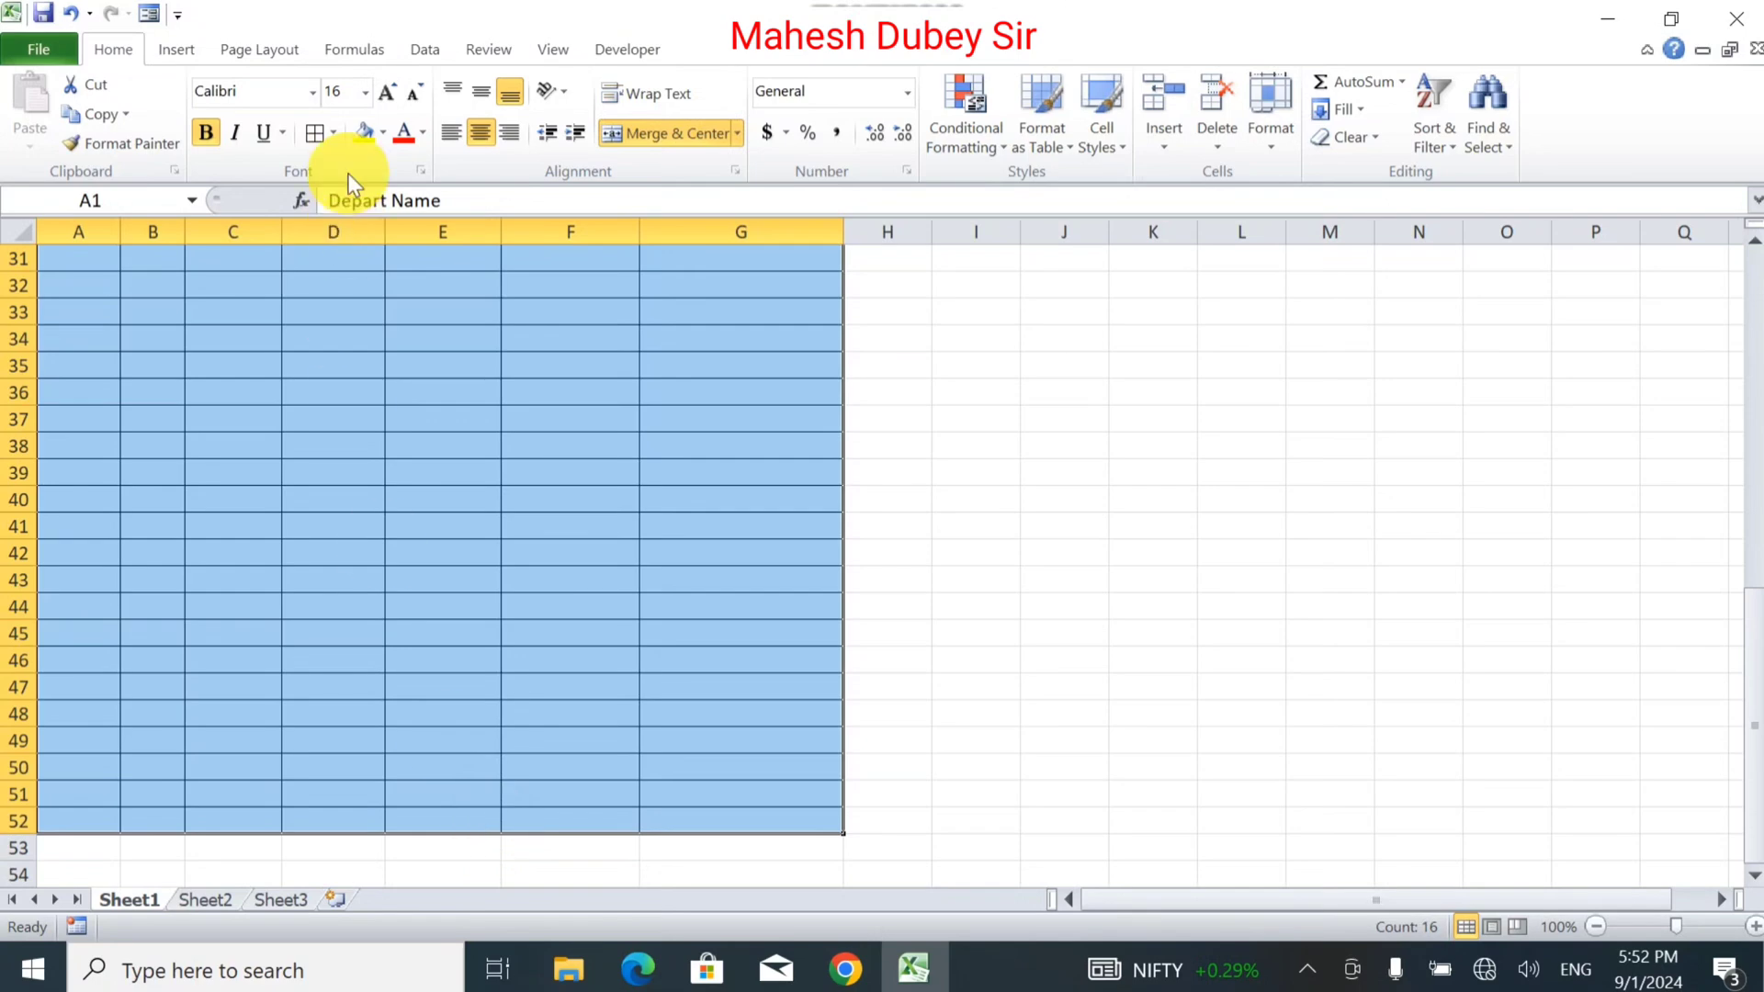
click(339, 132)
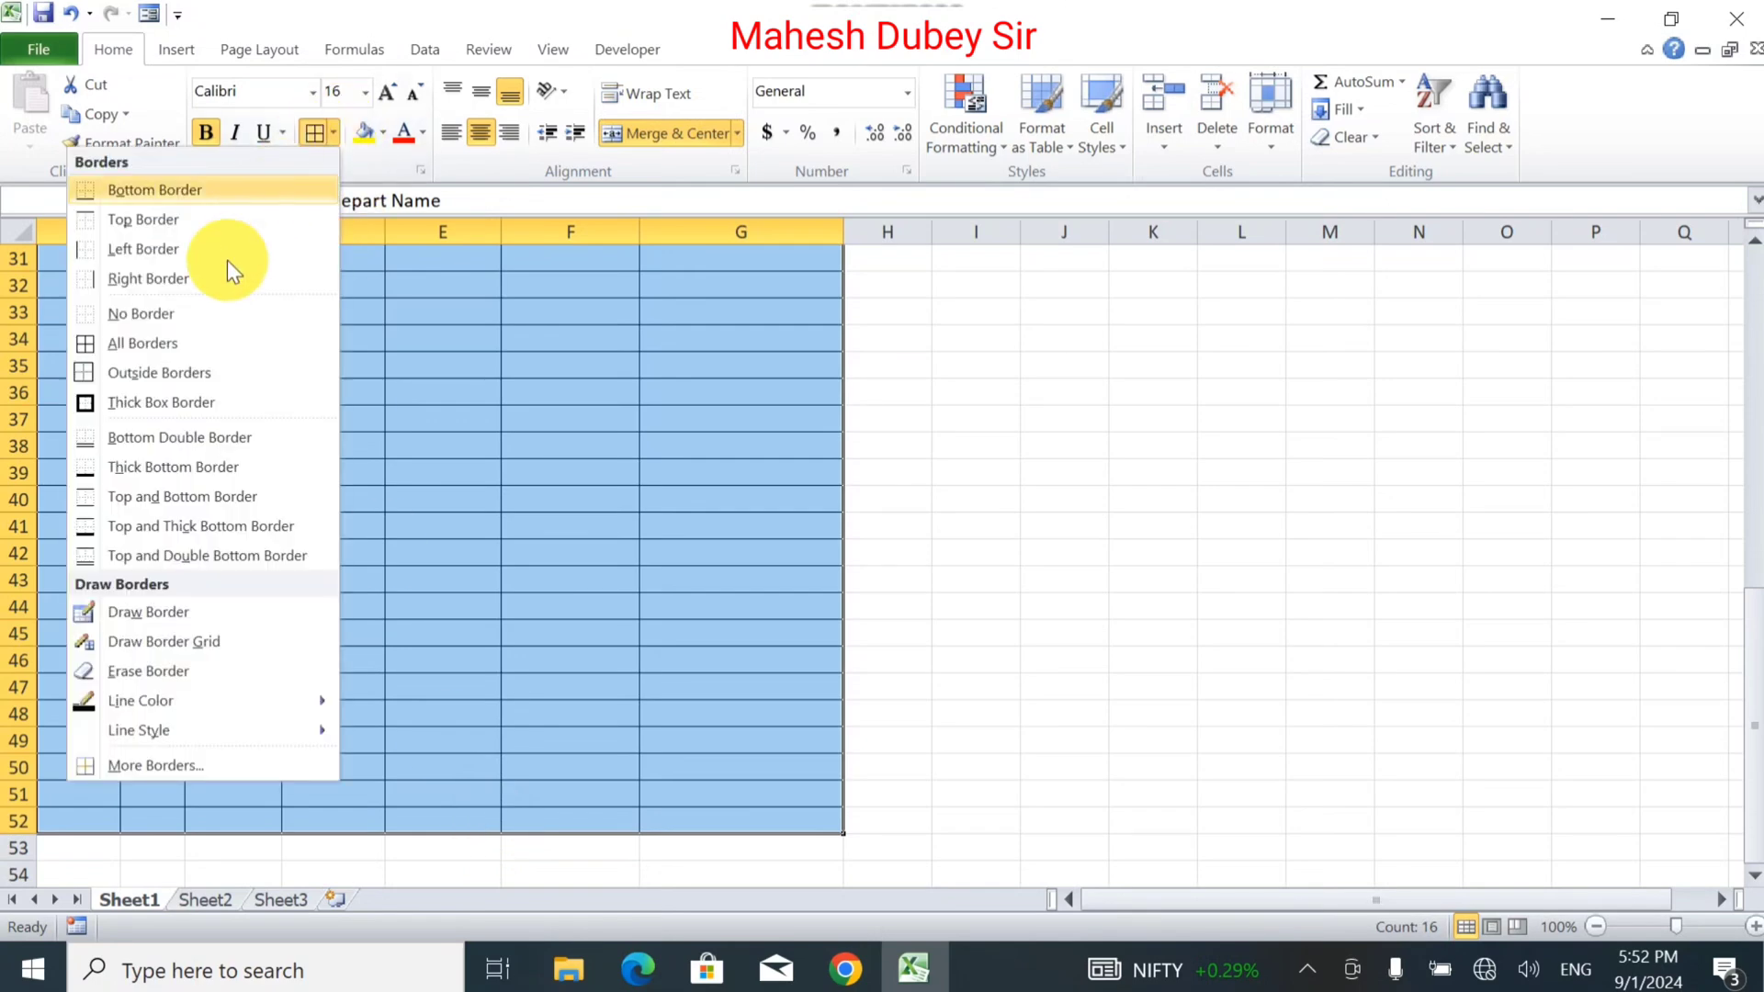
click(590, 533)
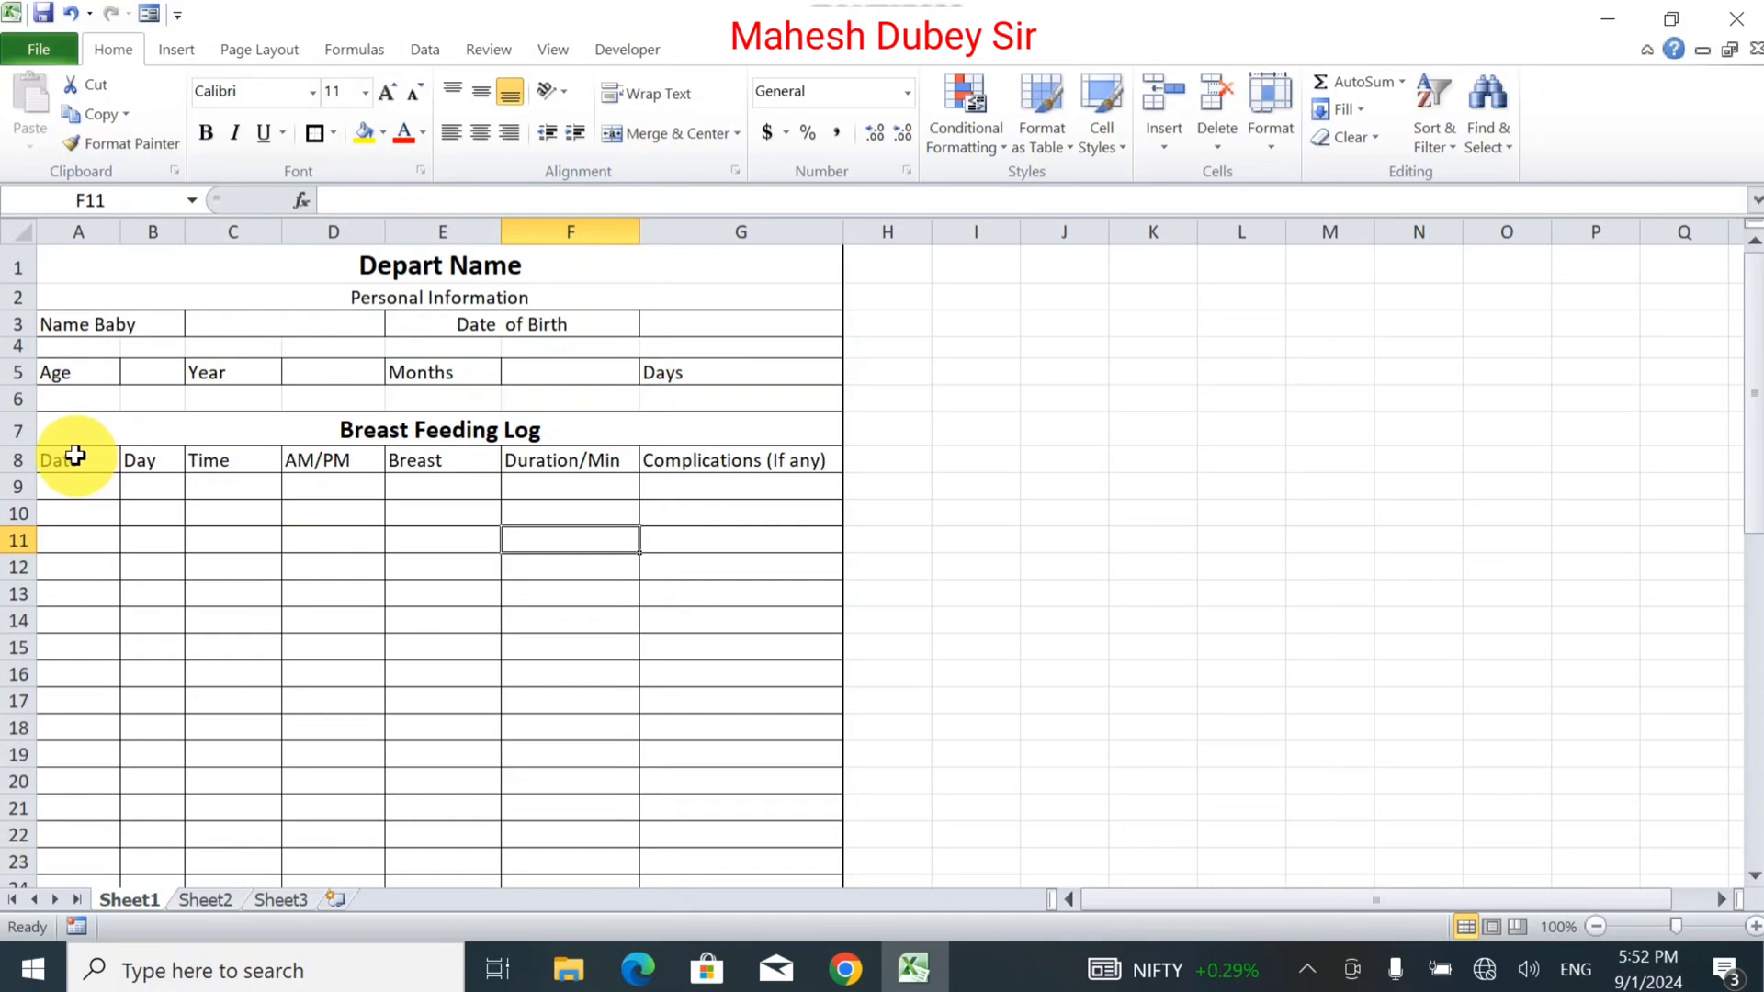
drag(67, 459, 752, 449)
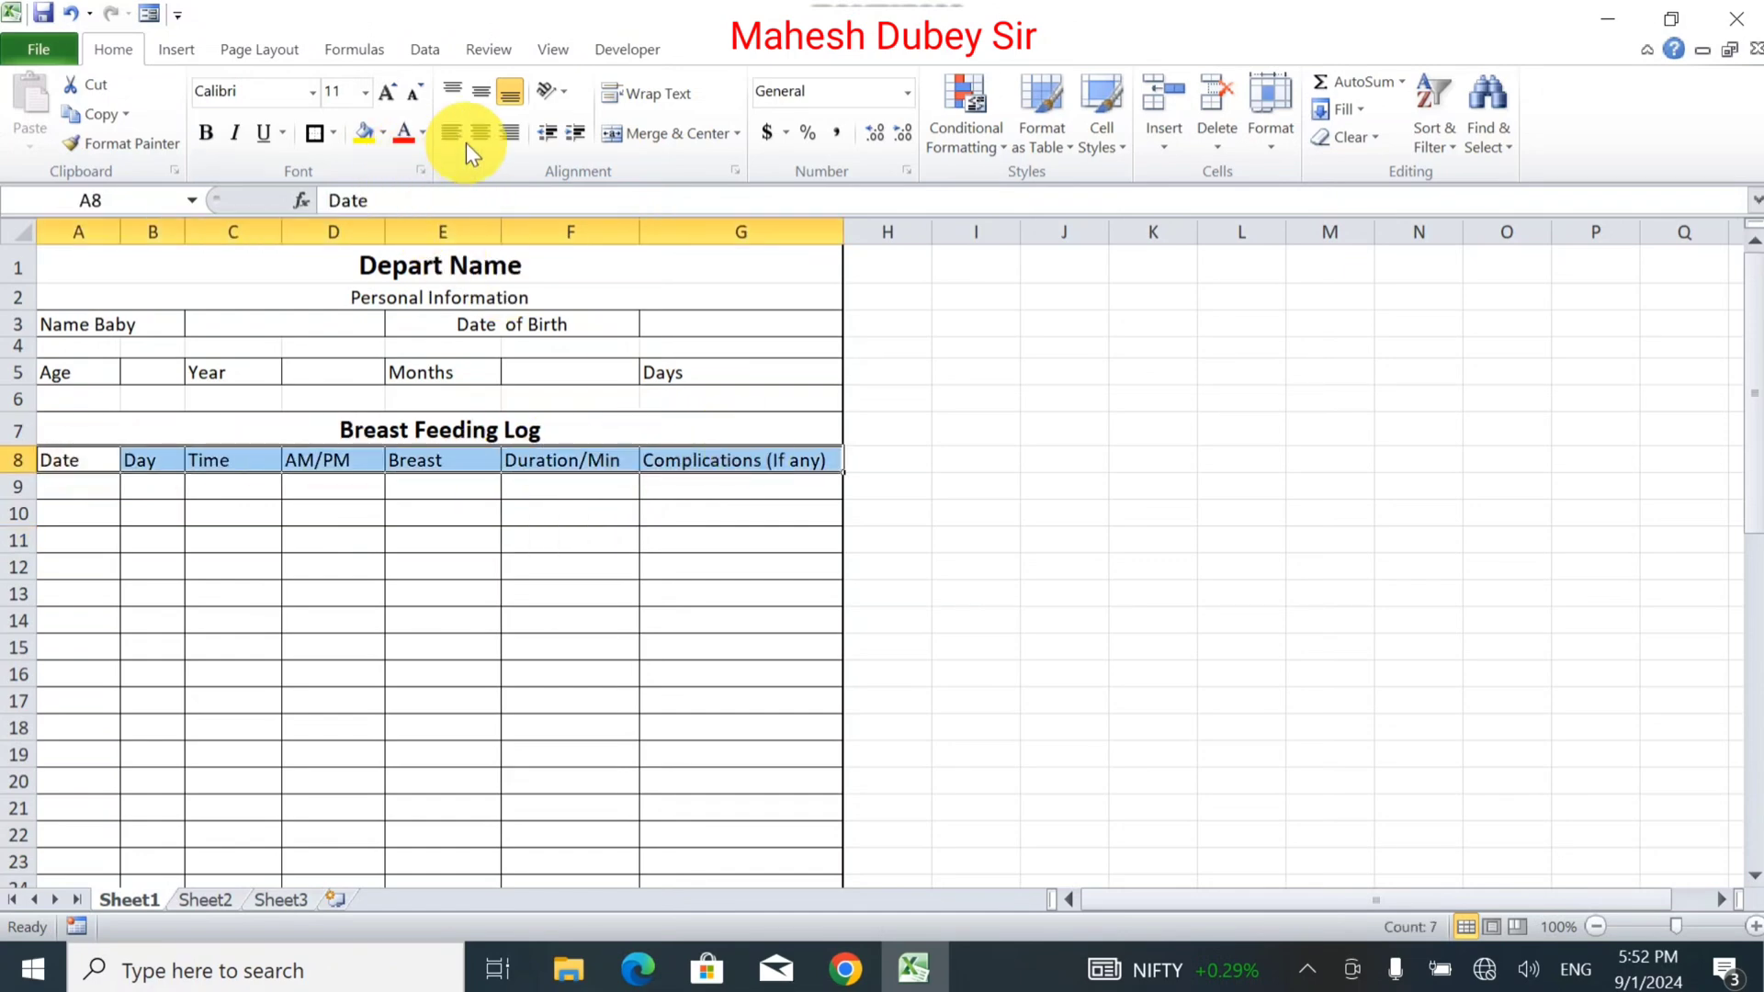
click(489, 134)
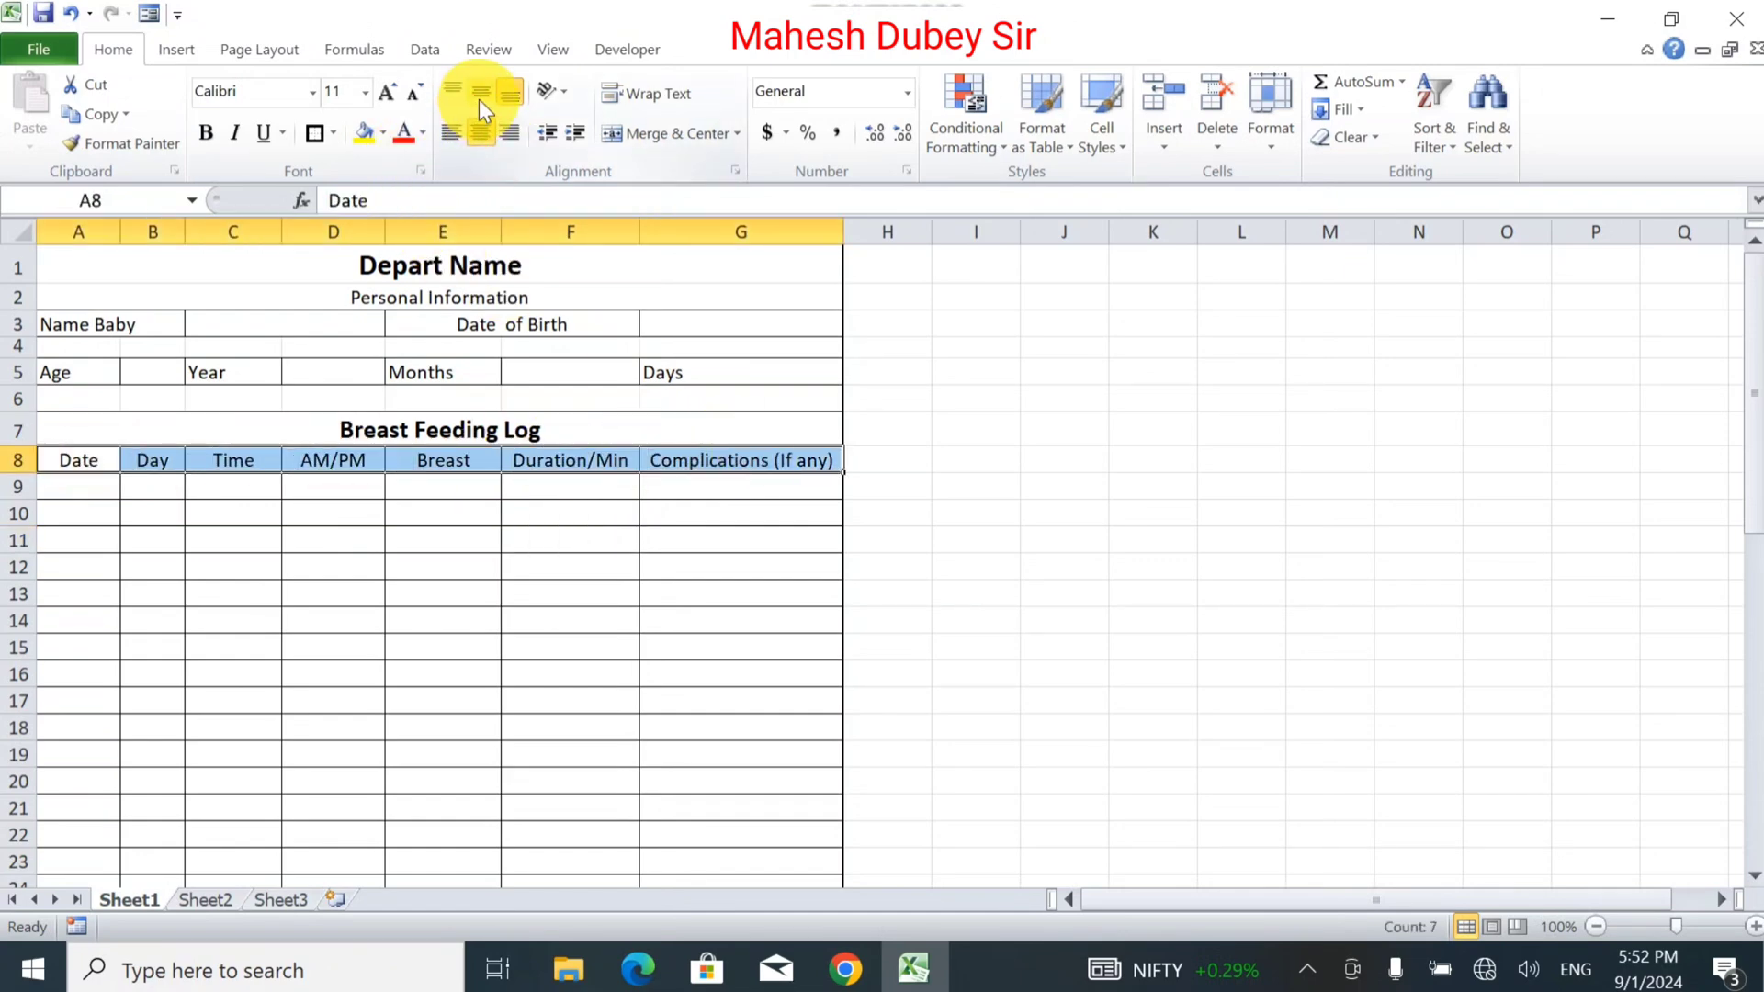
Bold the row 8 headers, bold and centre the A3:G5 labels, and widen column B.
click(200, 137)
click(79, 325)
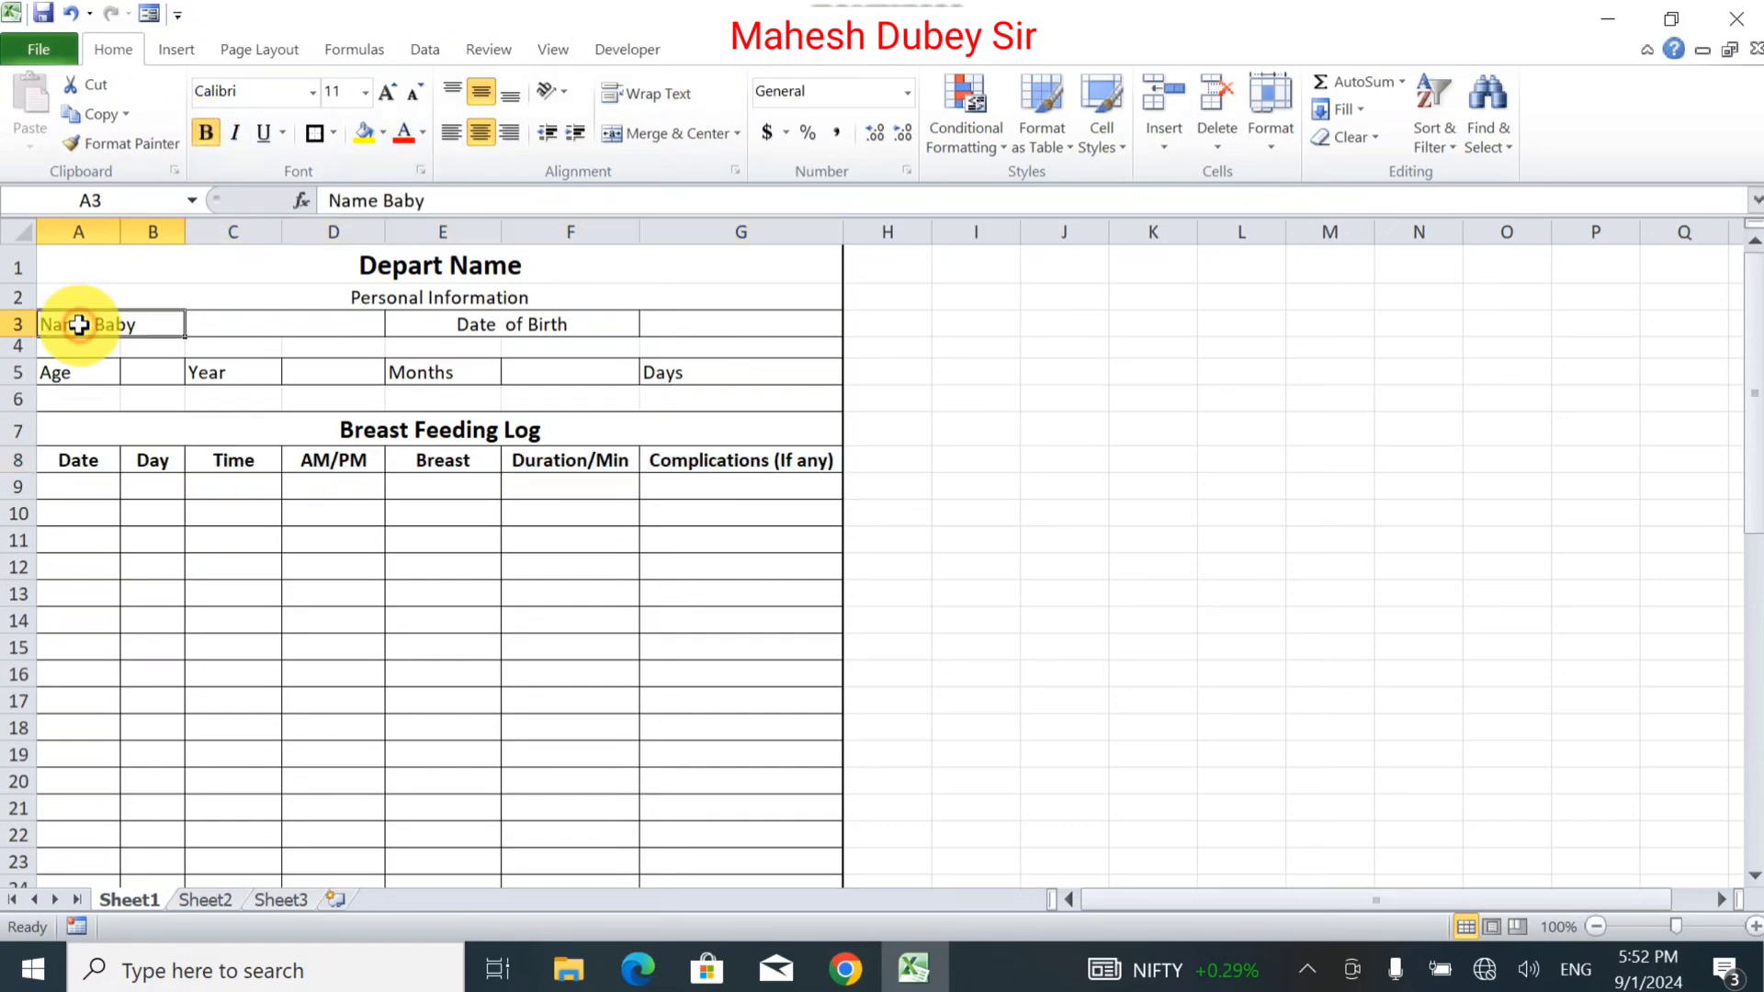
drag(79, 325, 650, 334)
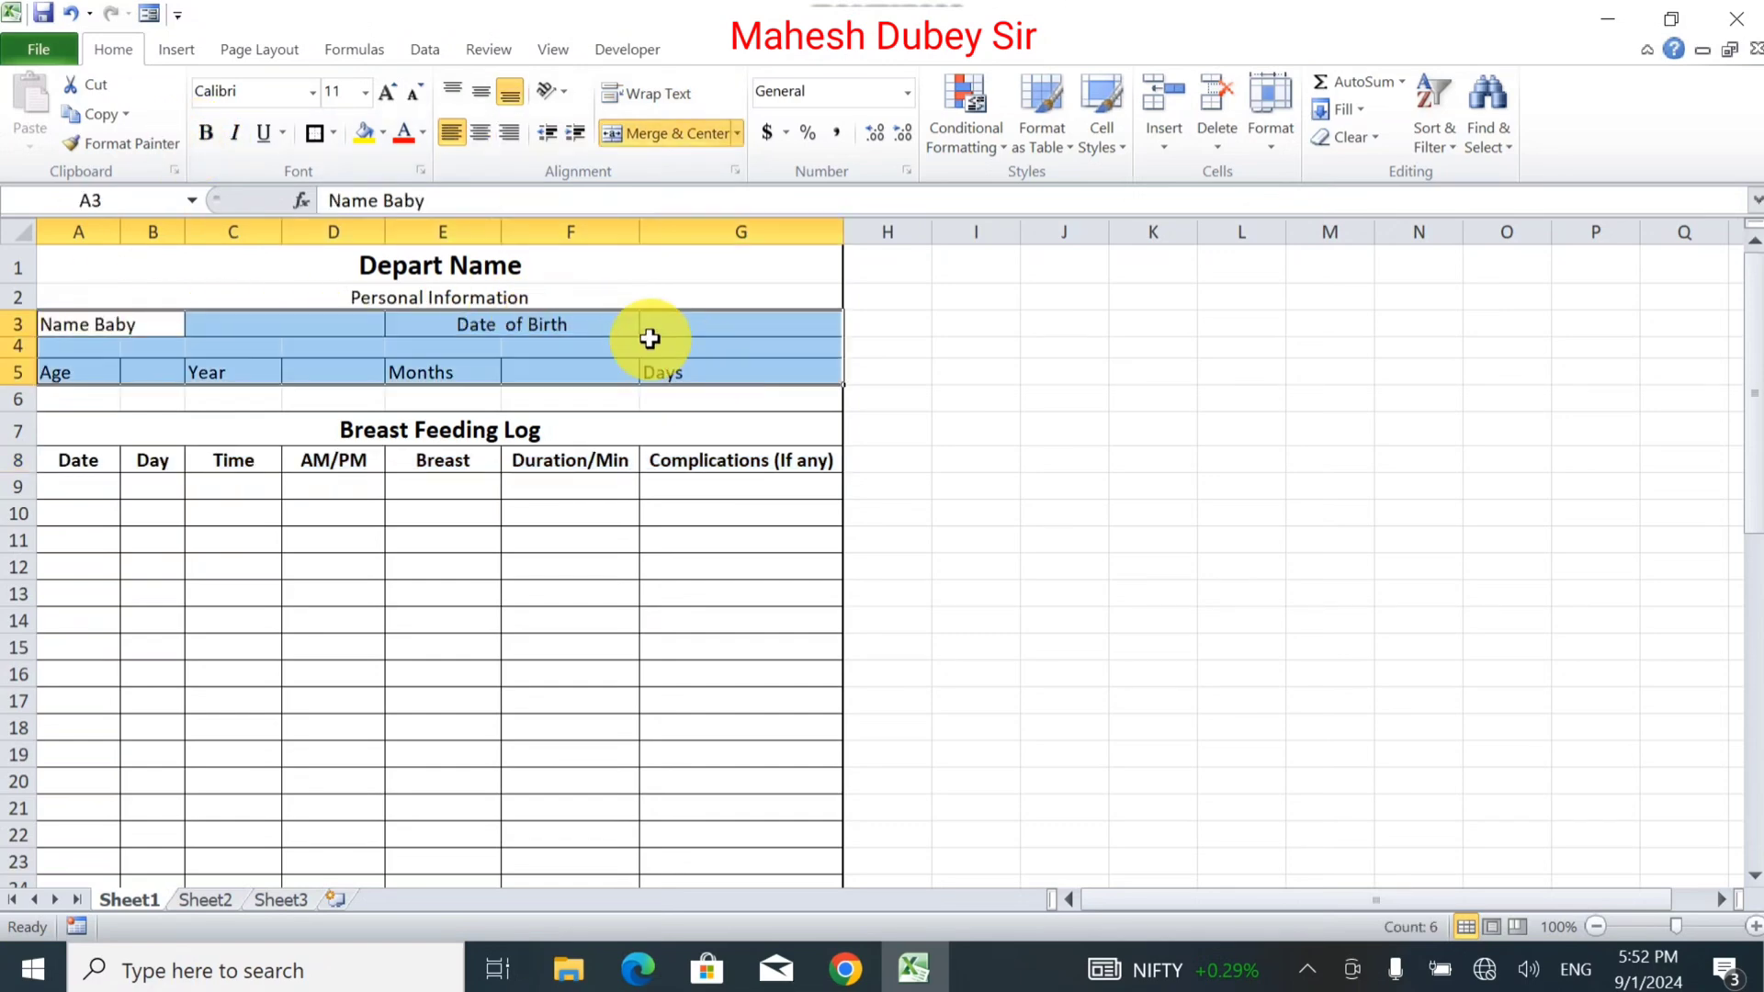
click(476, 134)
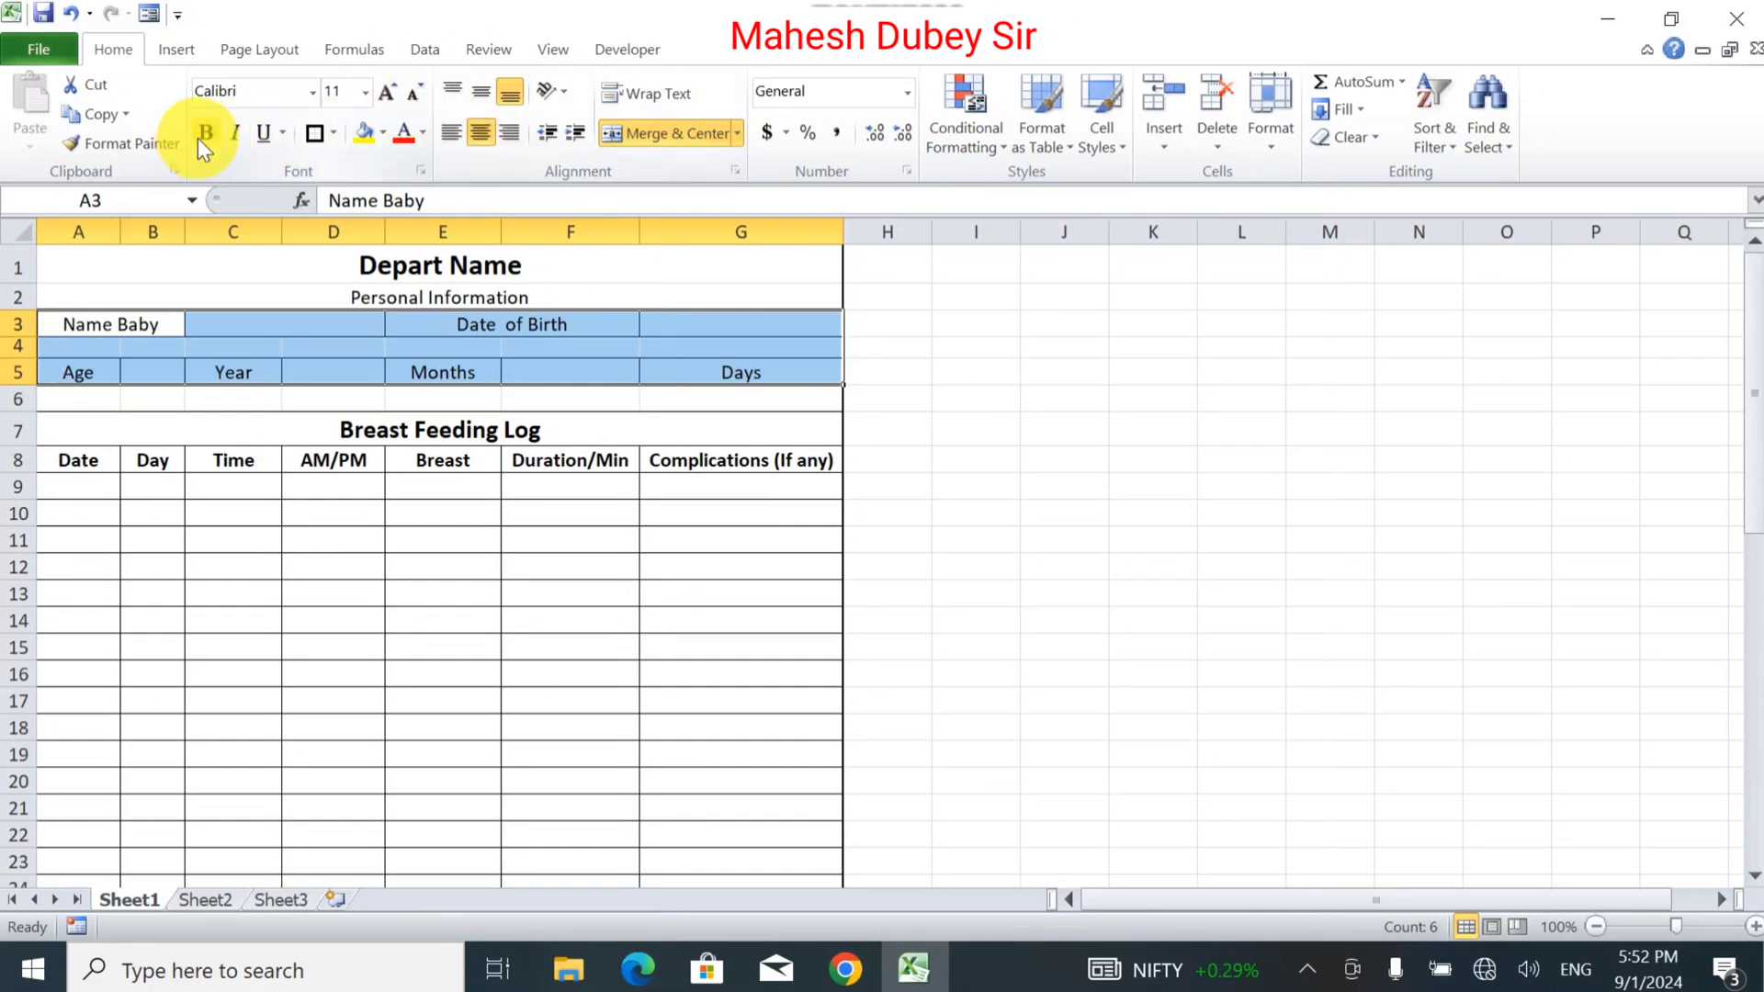
click(205, 134)
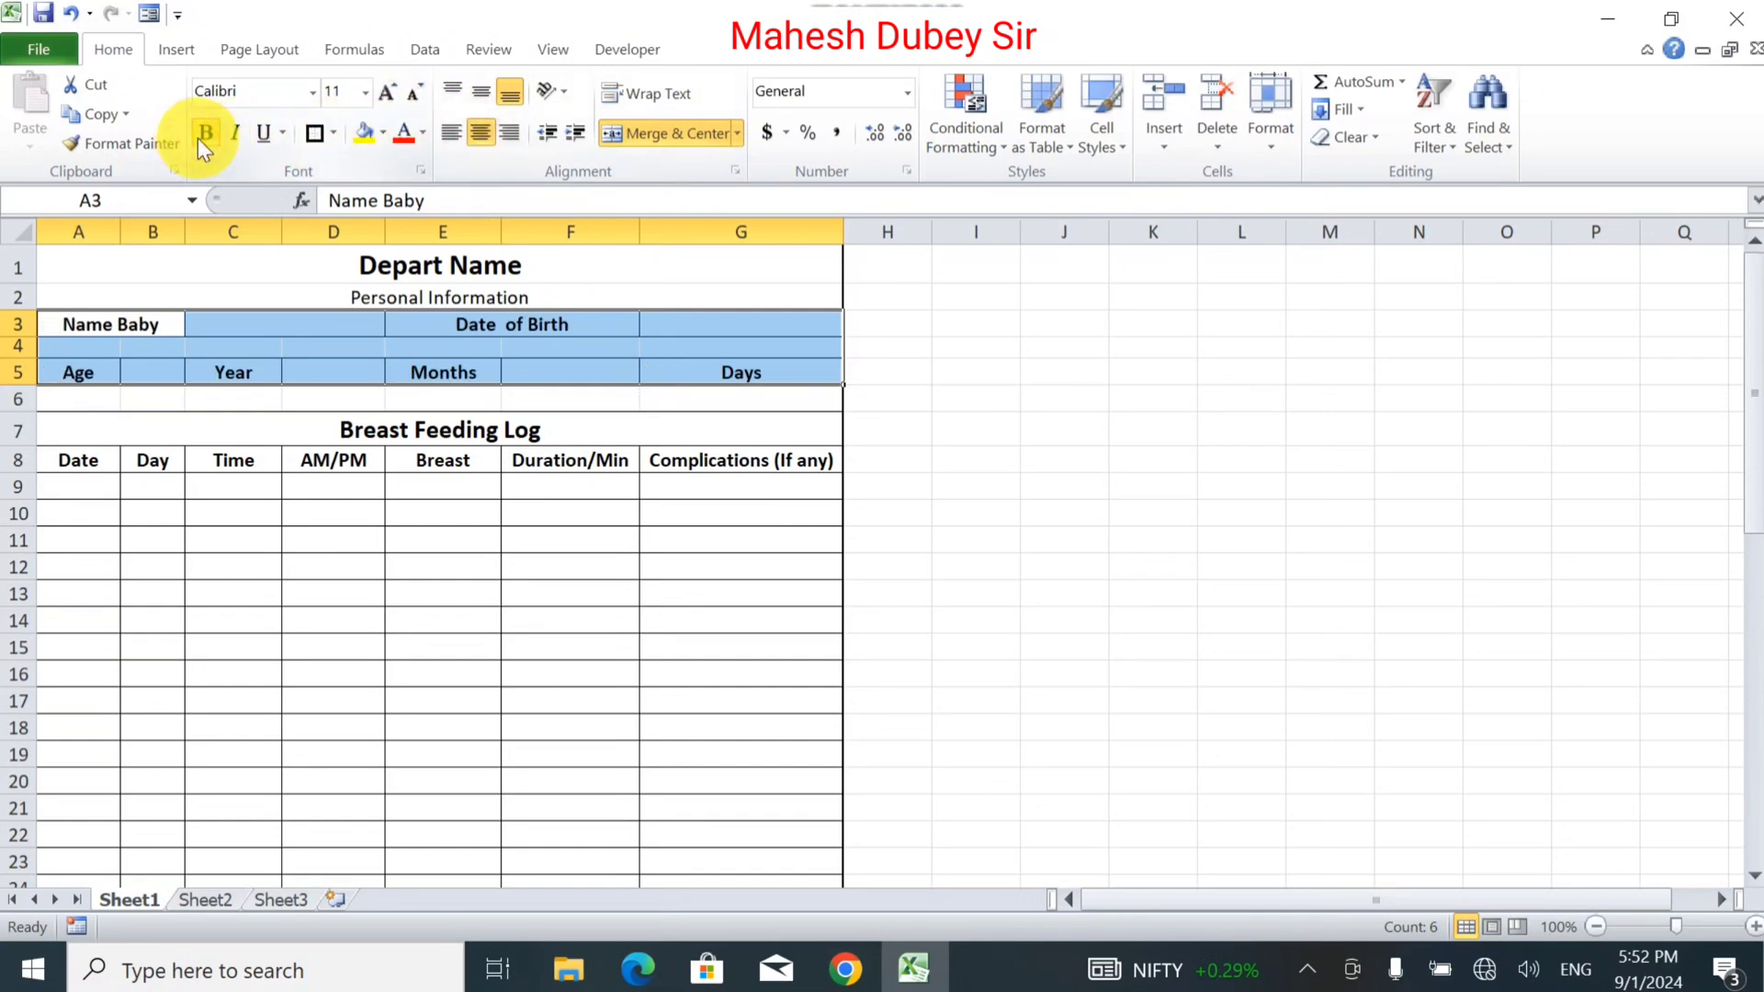
click(152, 371)
drag(176, 237, 189, 242)
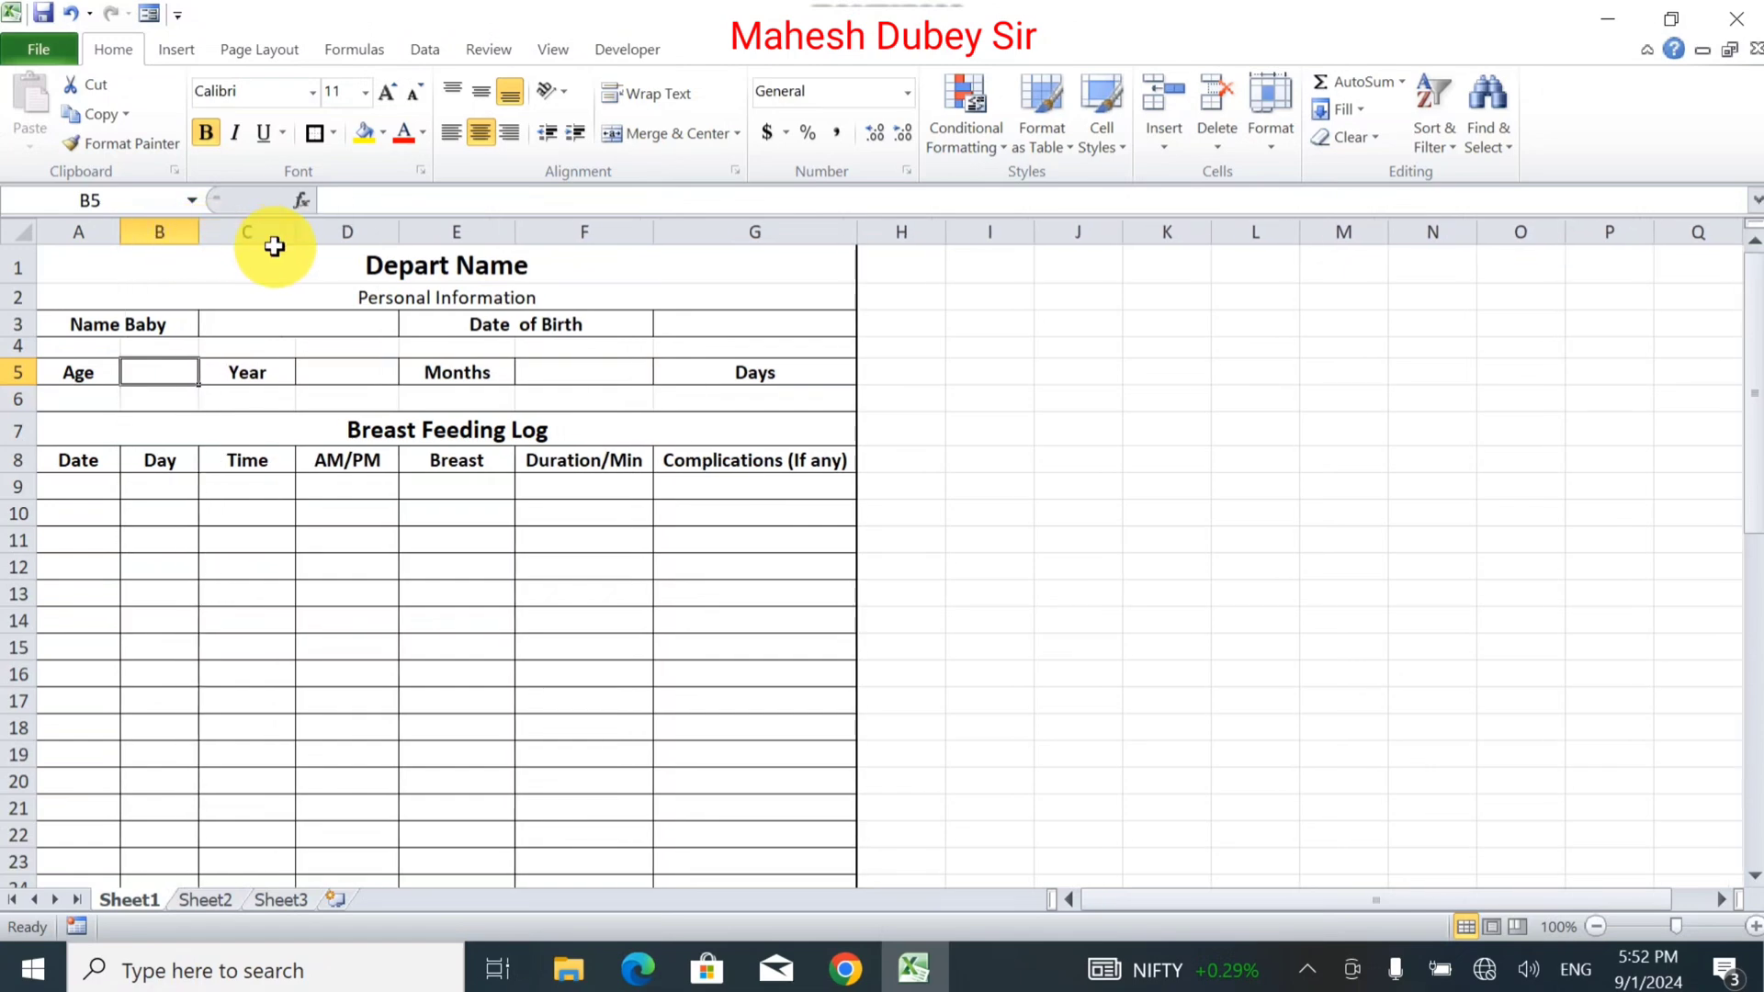
click(351, 372)
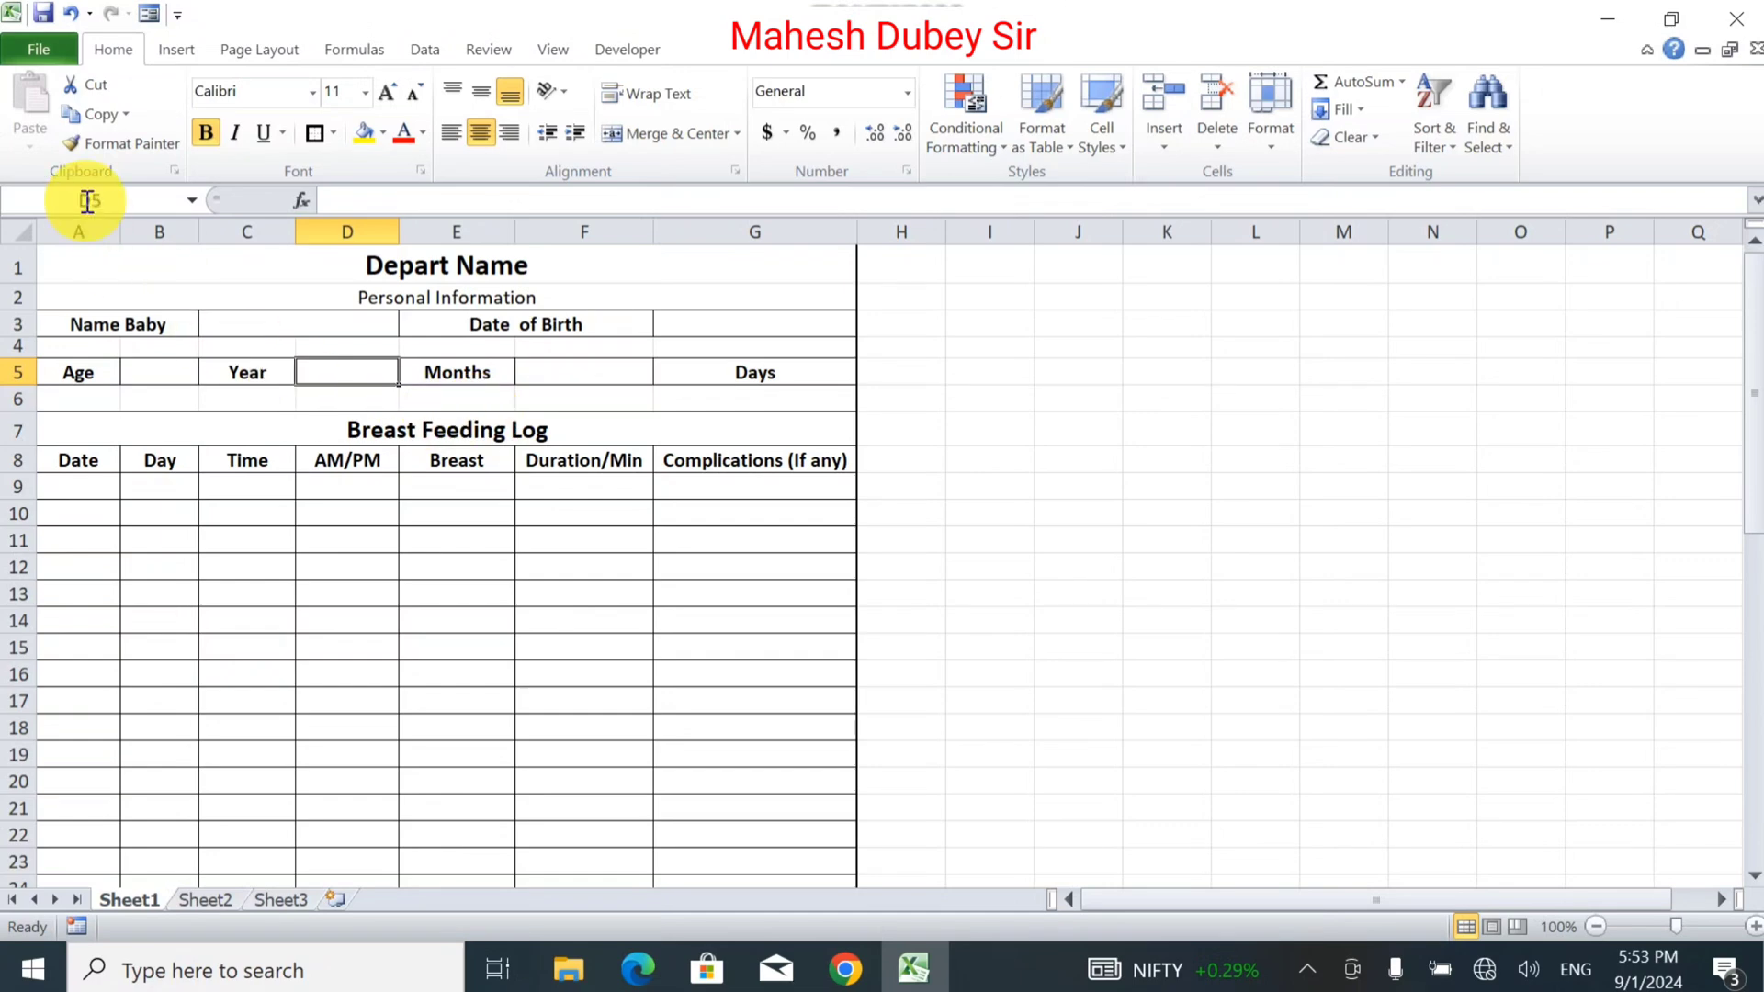
Turn off the worksheet gridlines so only the form's own borders show.
click(553, 49)
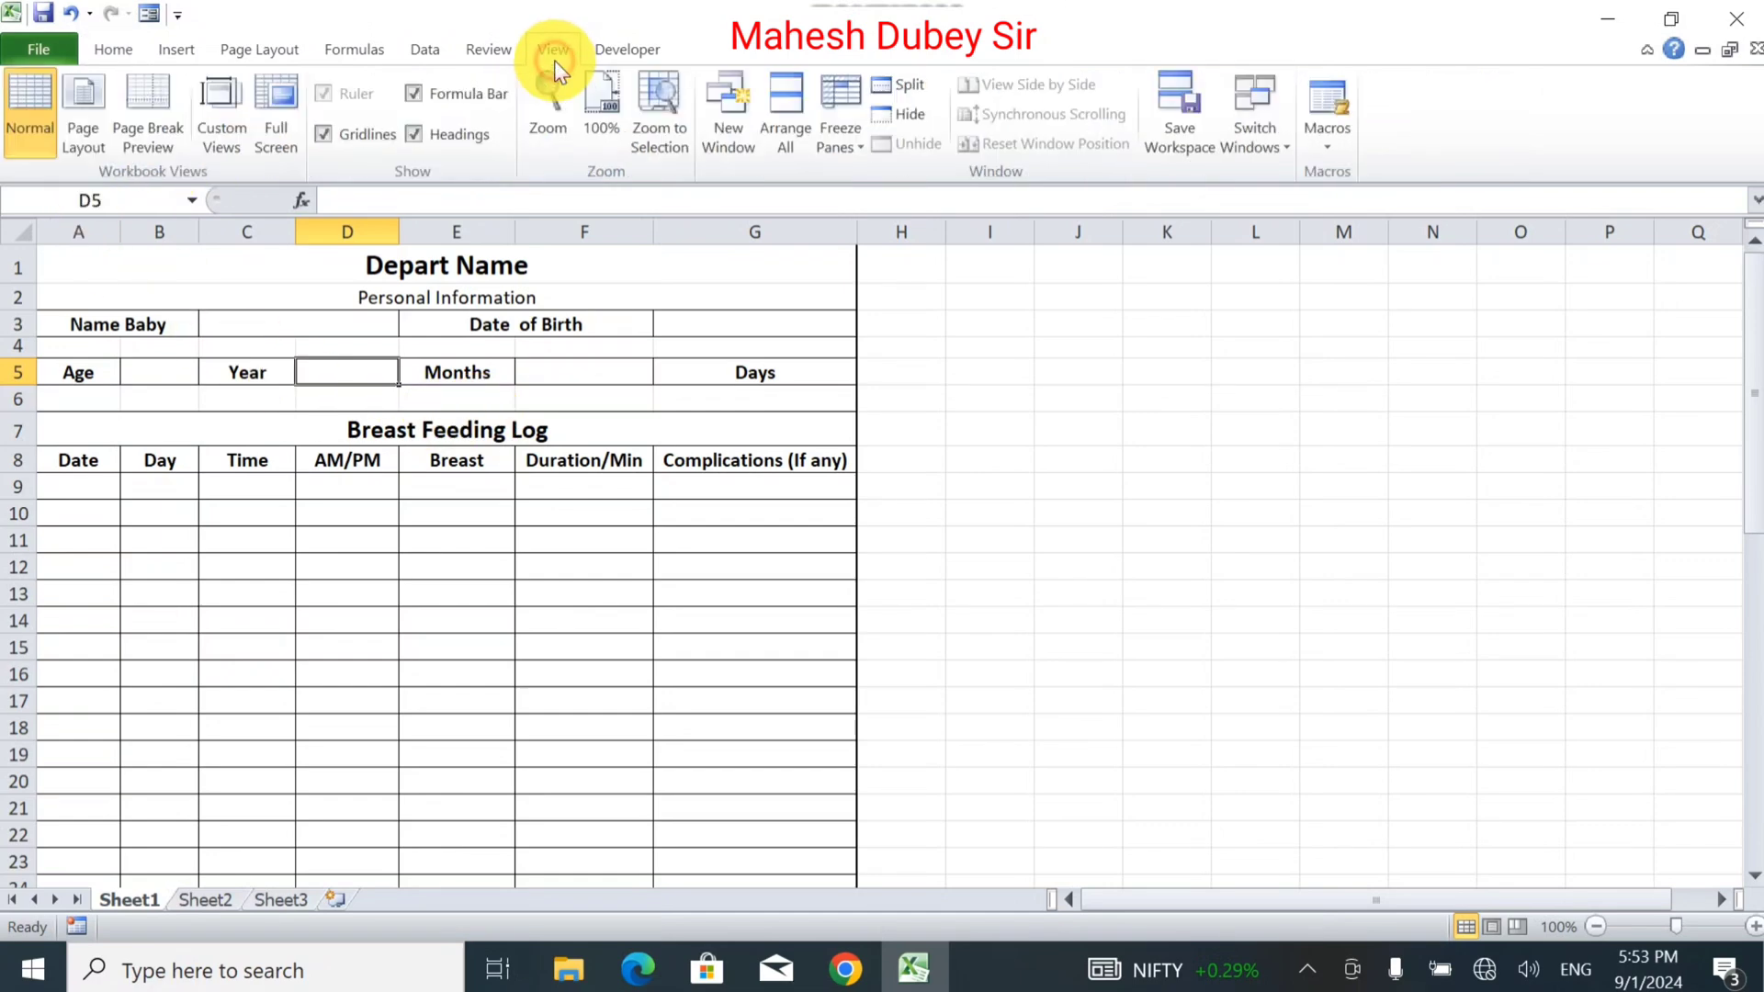
click(343, 138)
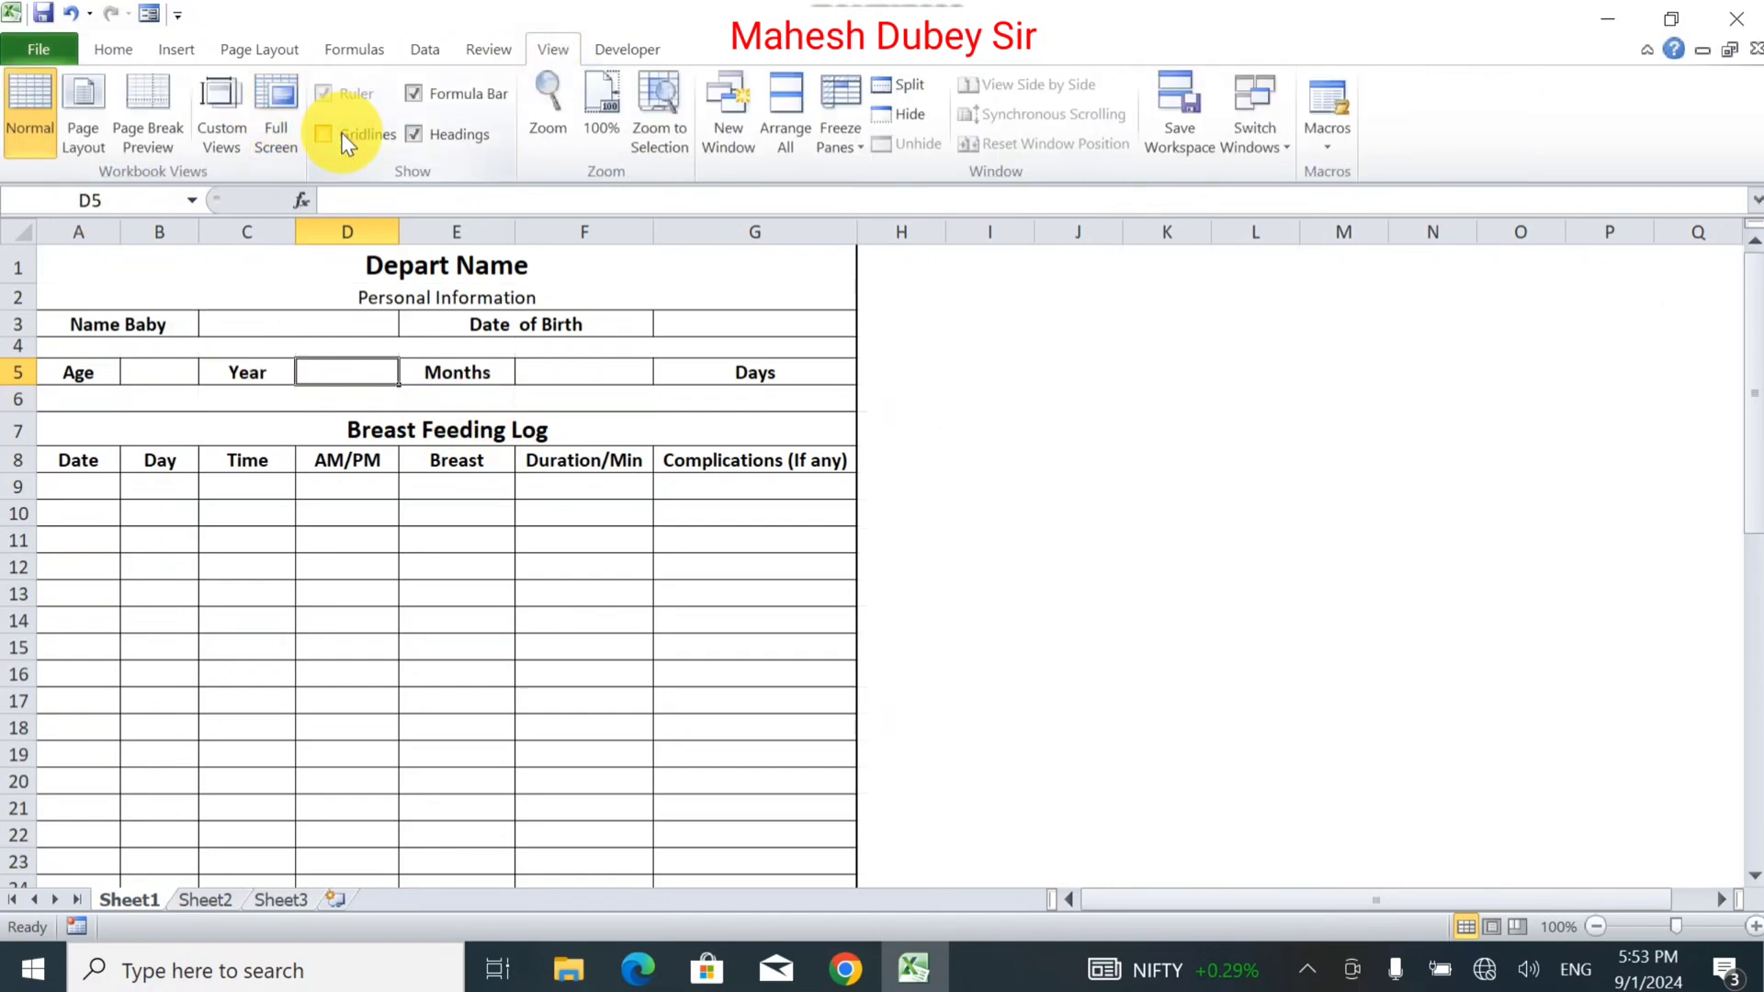
click(987, 486)
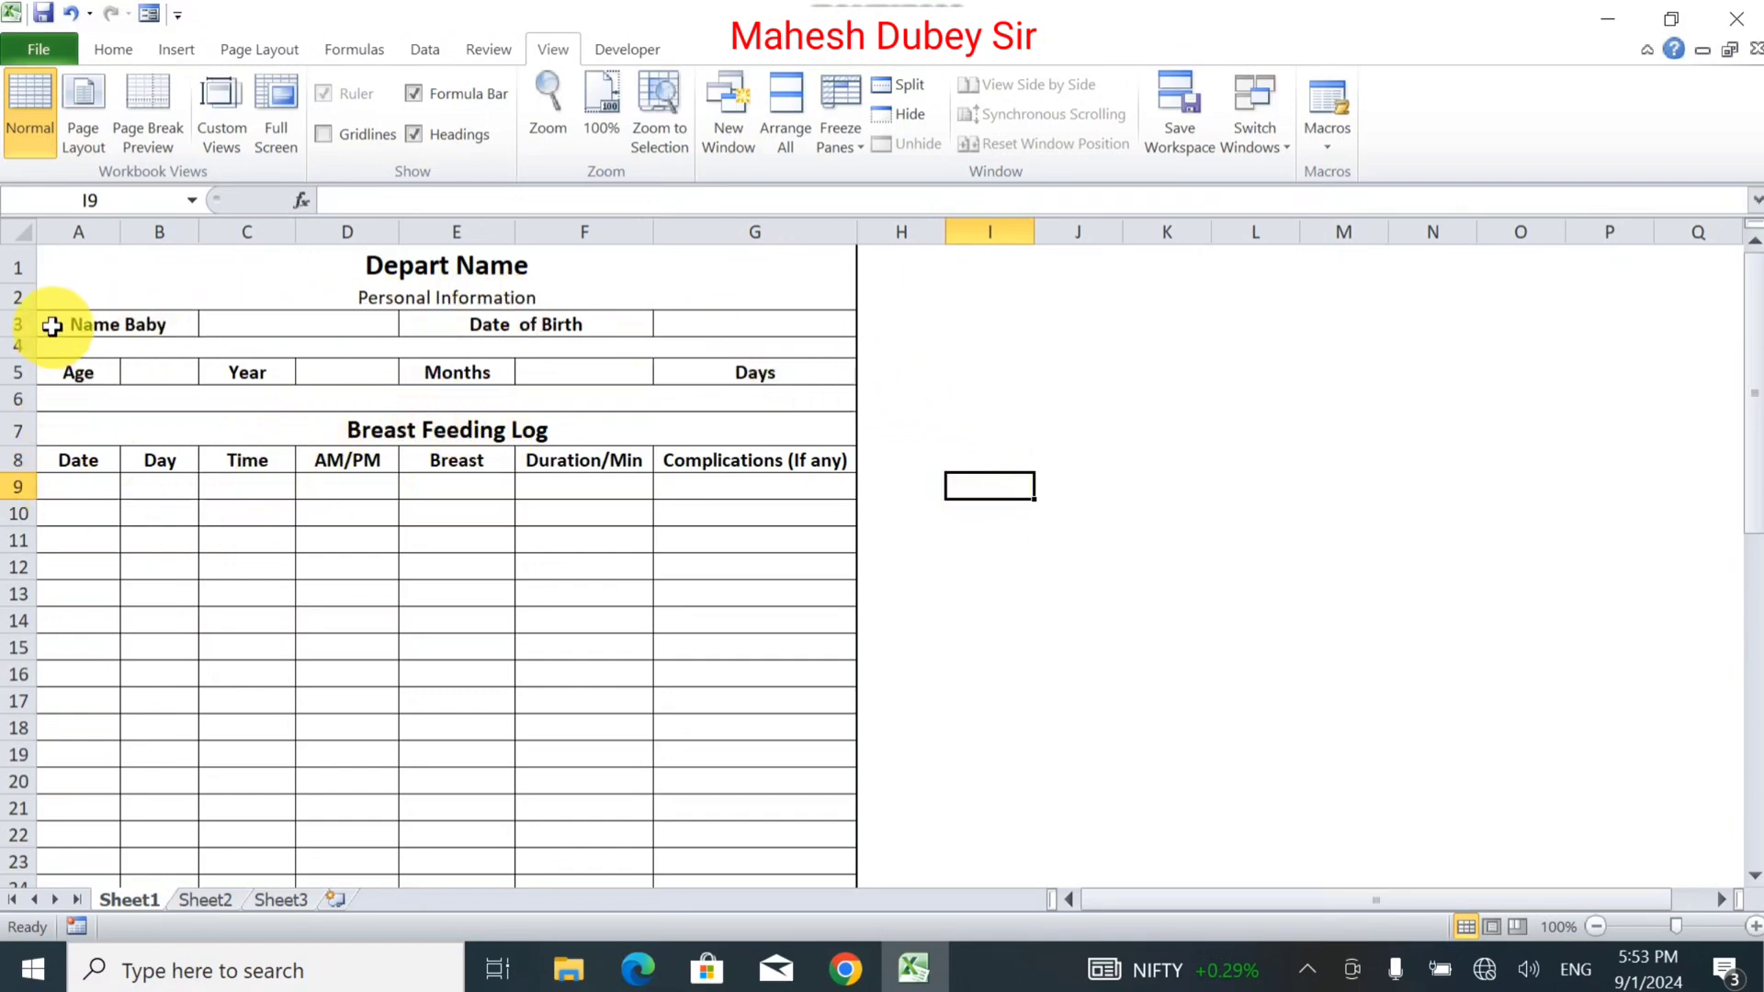
Preview the log sheet in the Print view, then return to the worksheet.
click(61, 43)
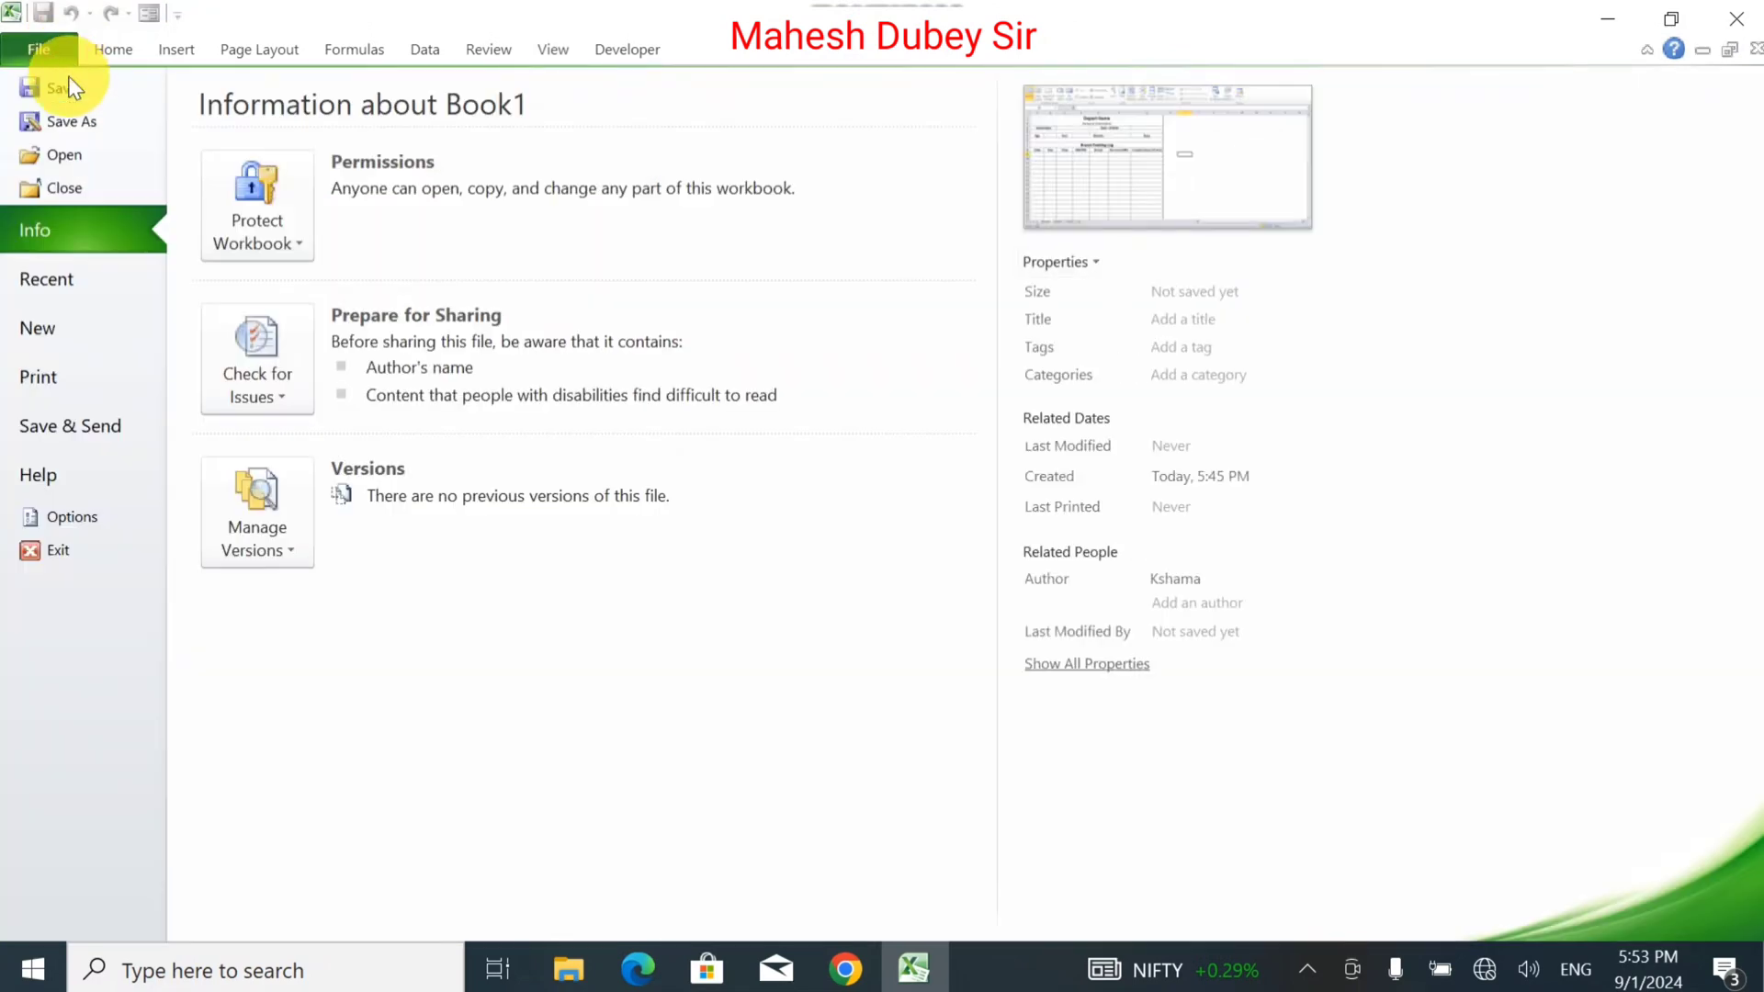
click(18, 375)
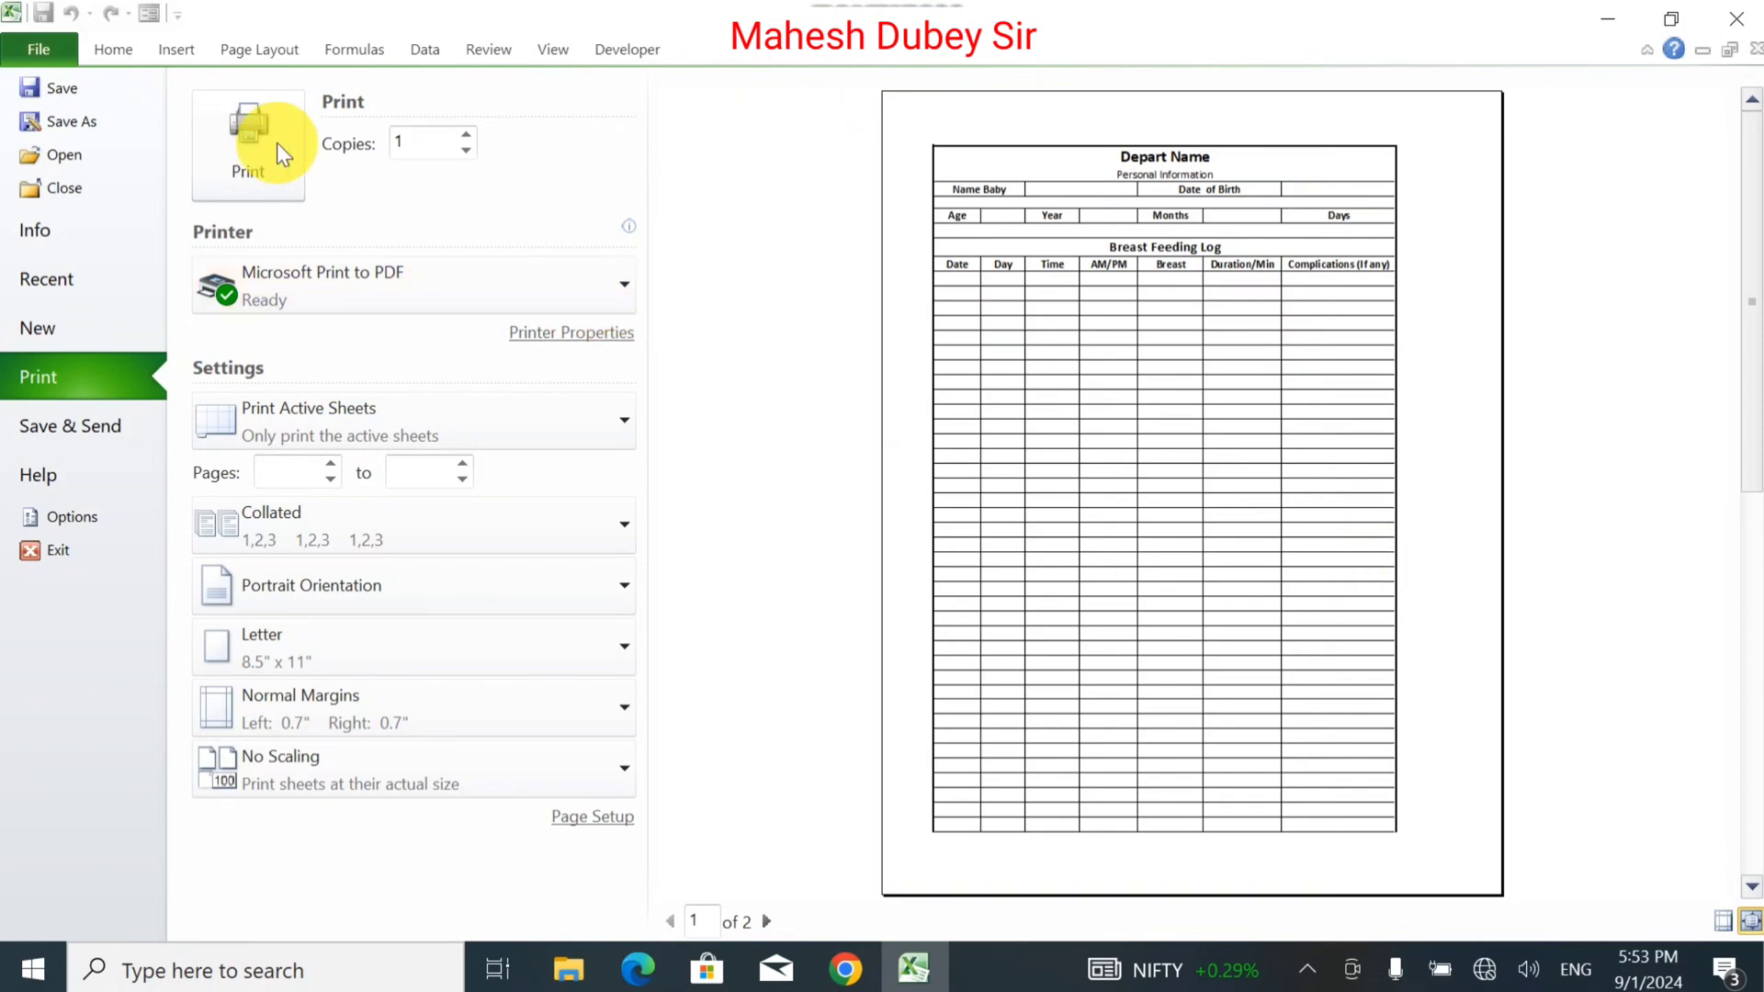
click(35, 52)
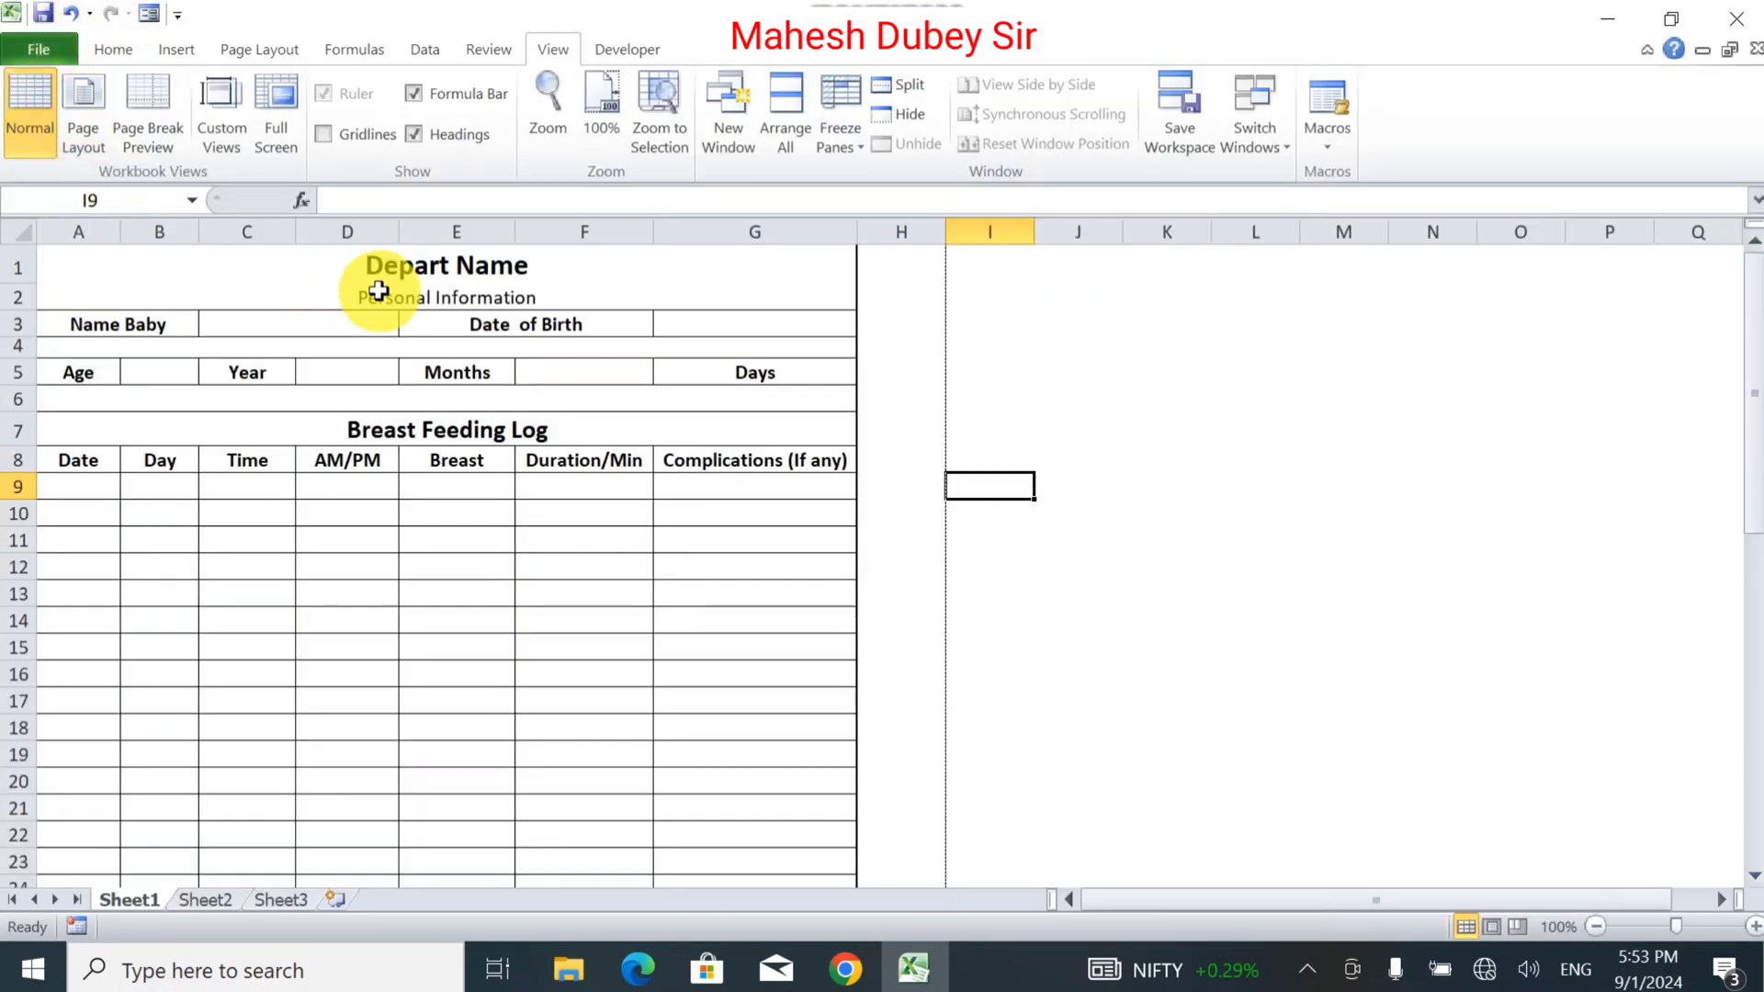
Widen columns C and B slightly.
click(382, 288)
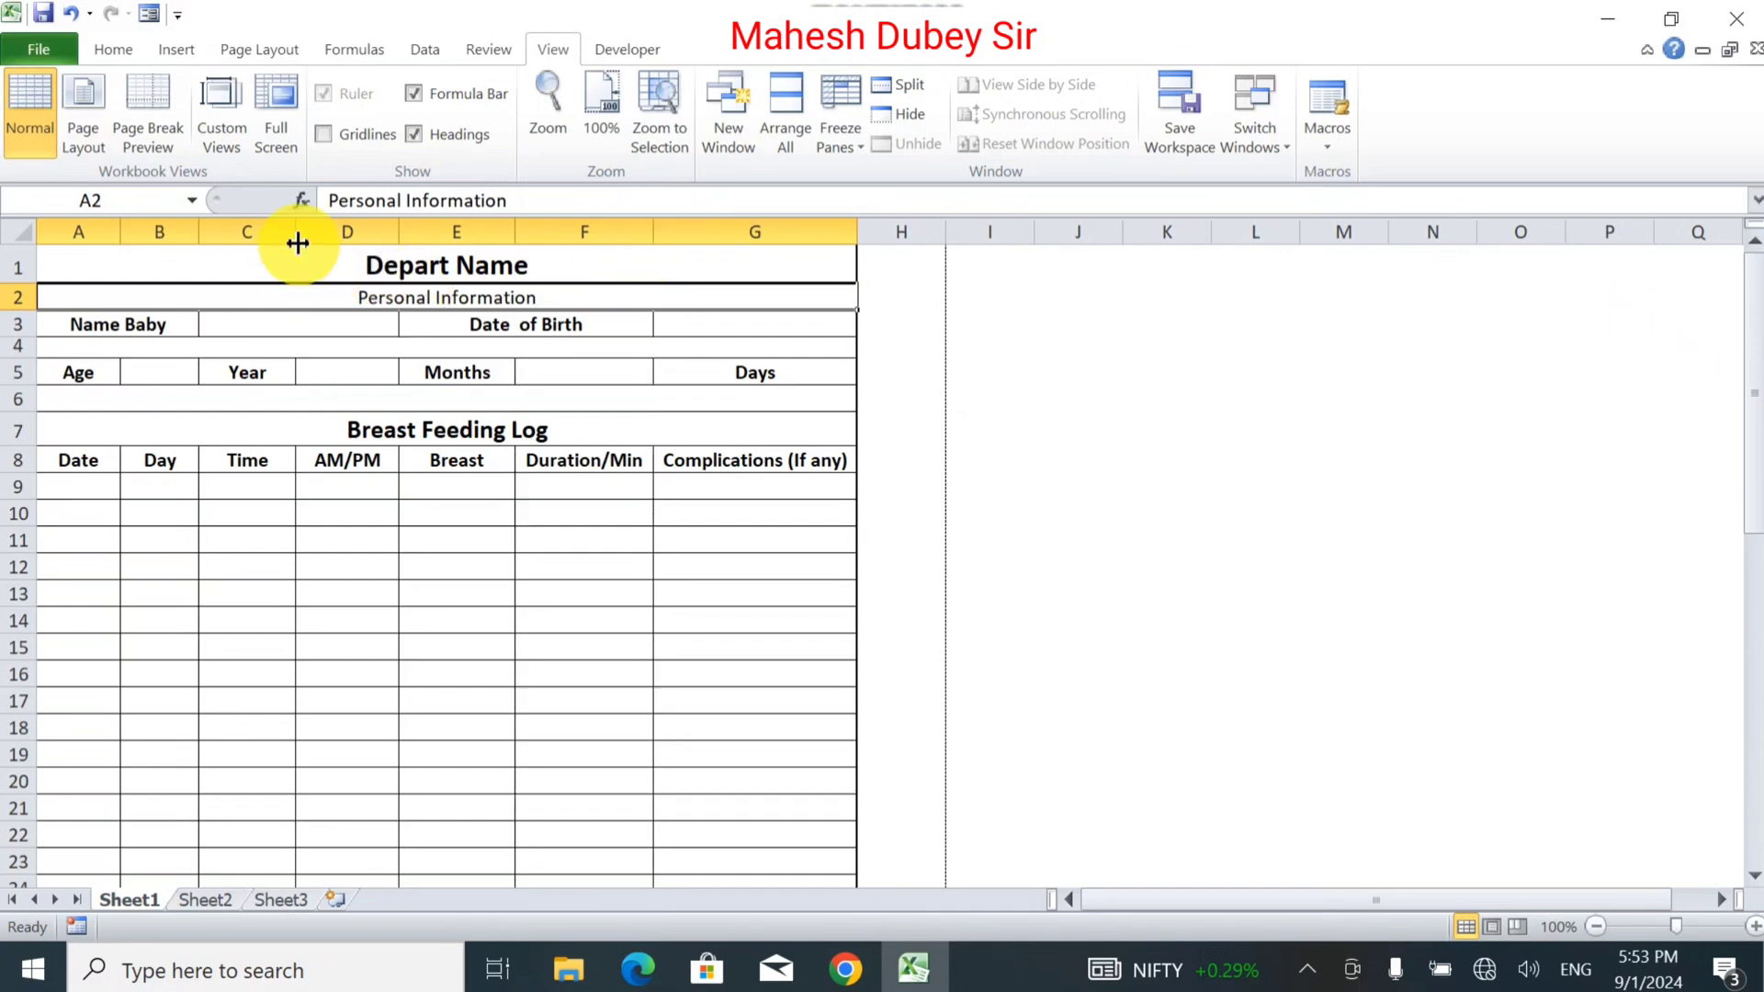
drag(298, 243, 312, 244)
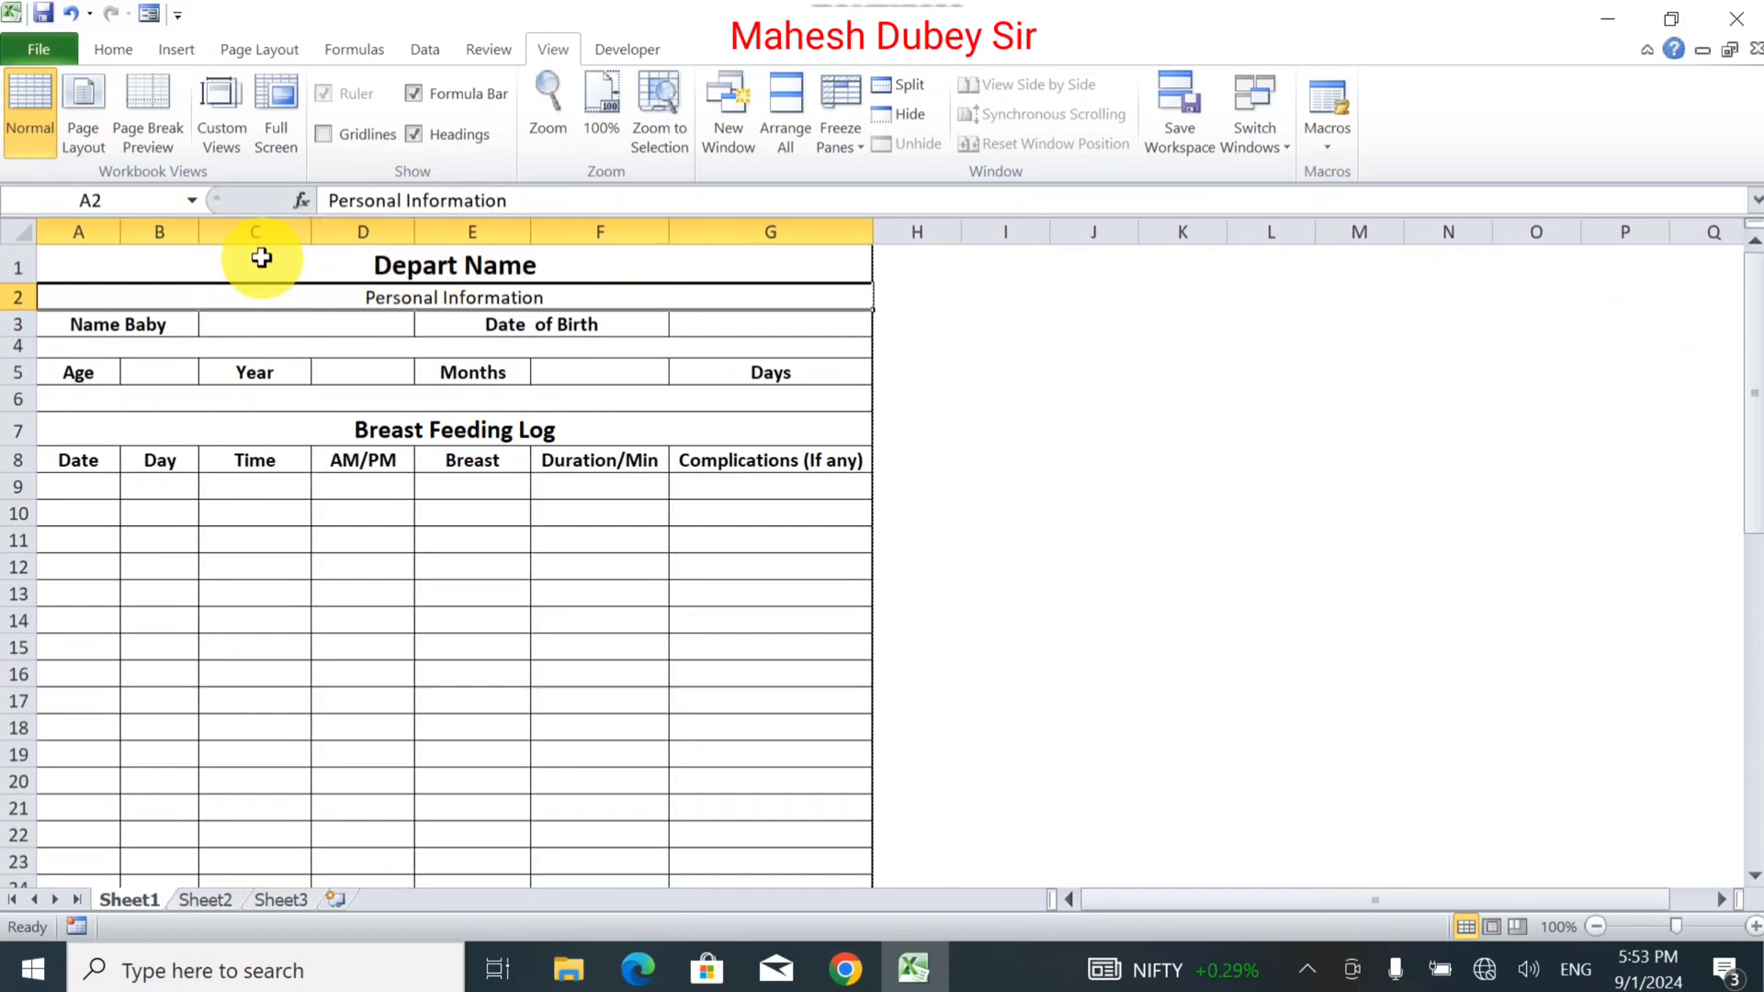
drag(199, 235, 131, 229)
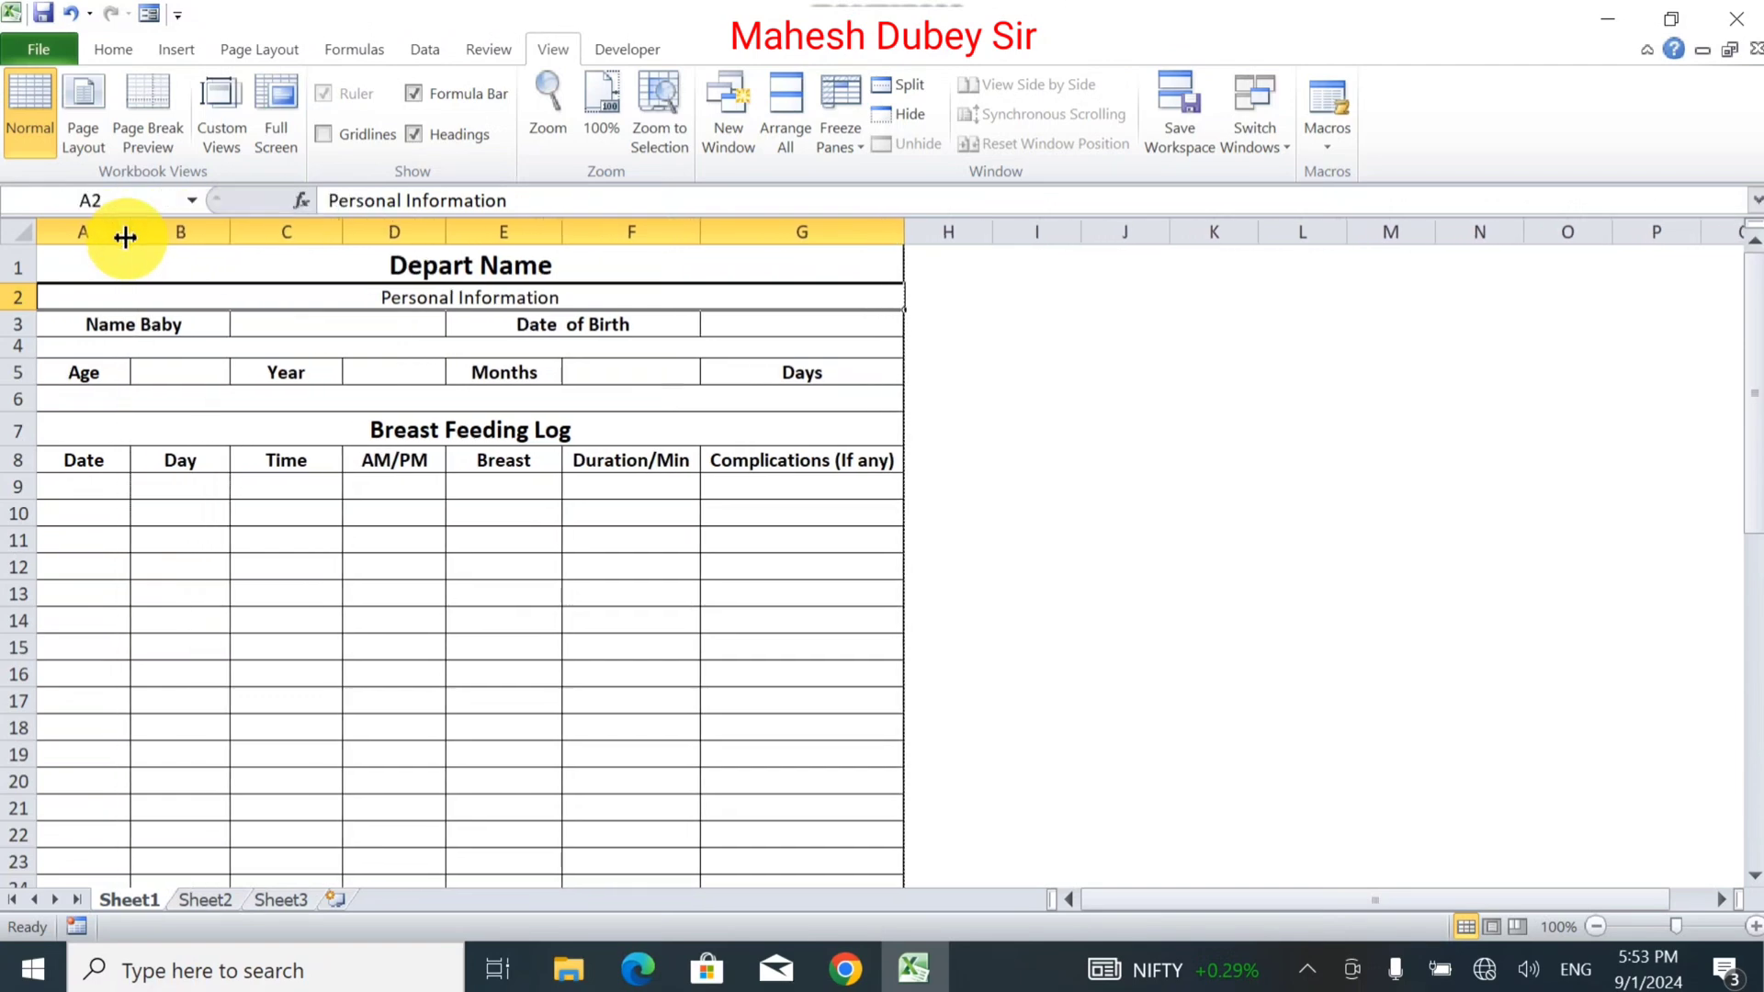
Left-align the Name Baby and Date of Birth labels.
click(137, 323)
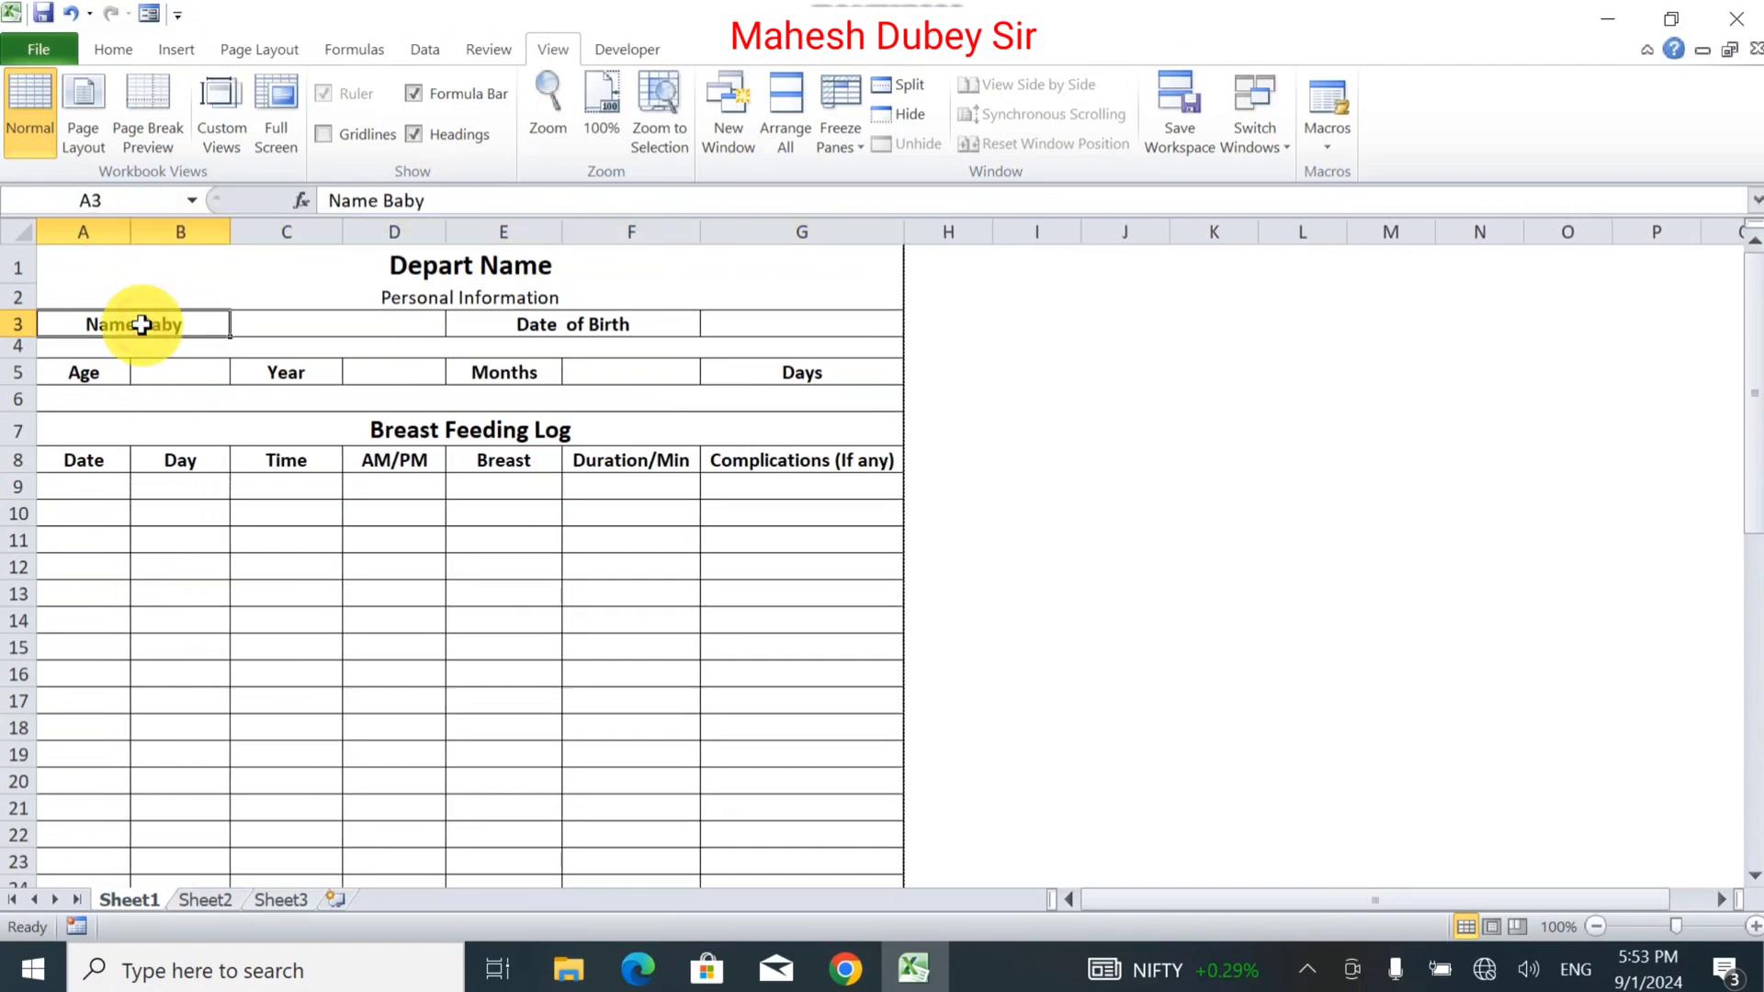
click(110, 56)
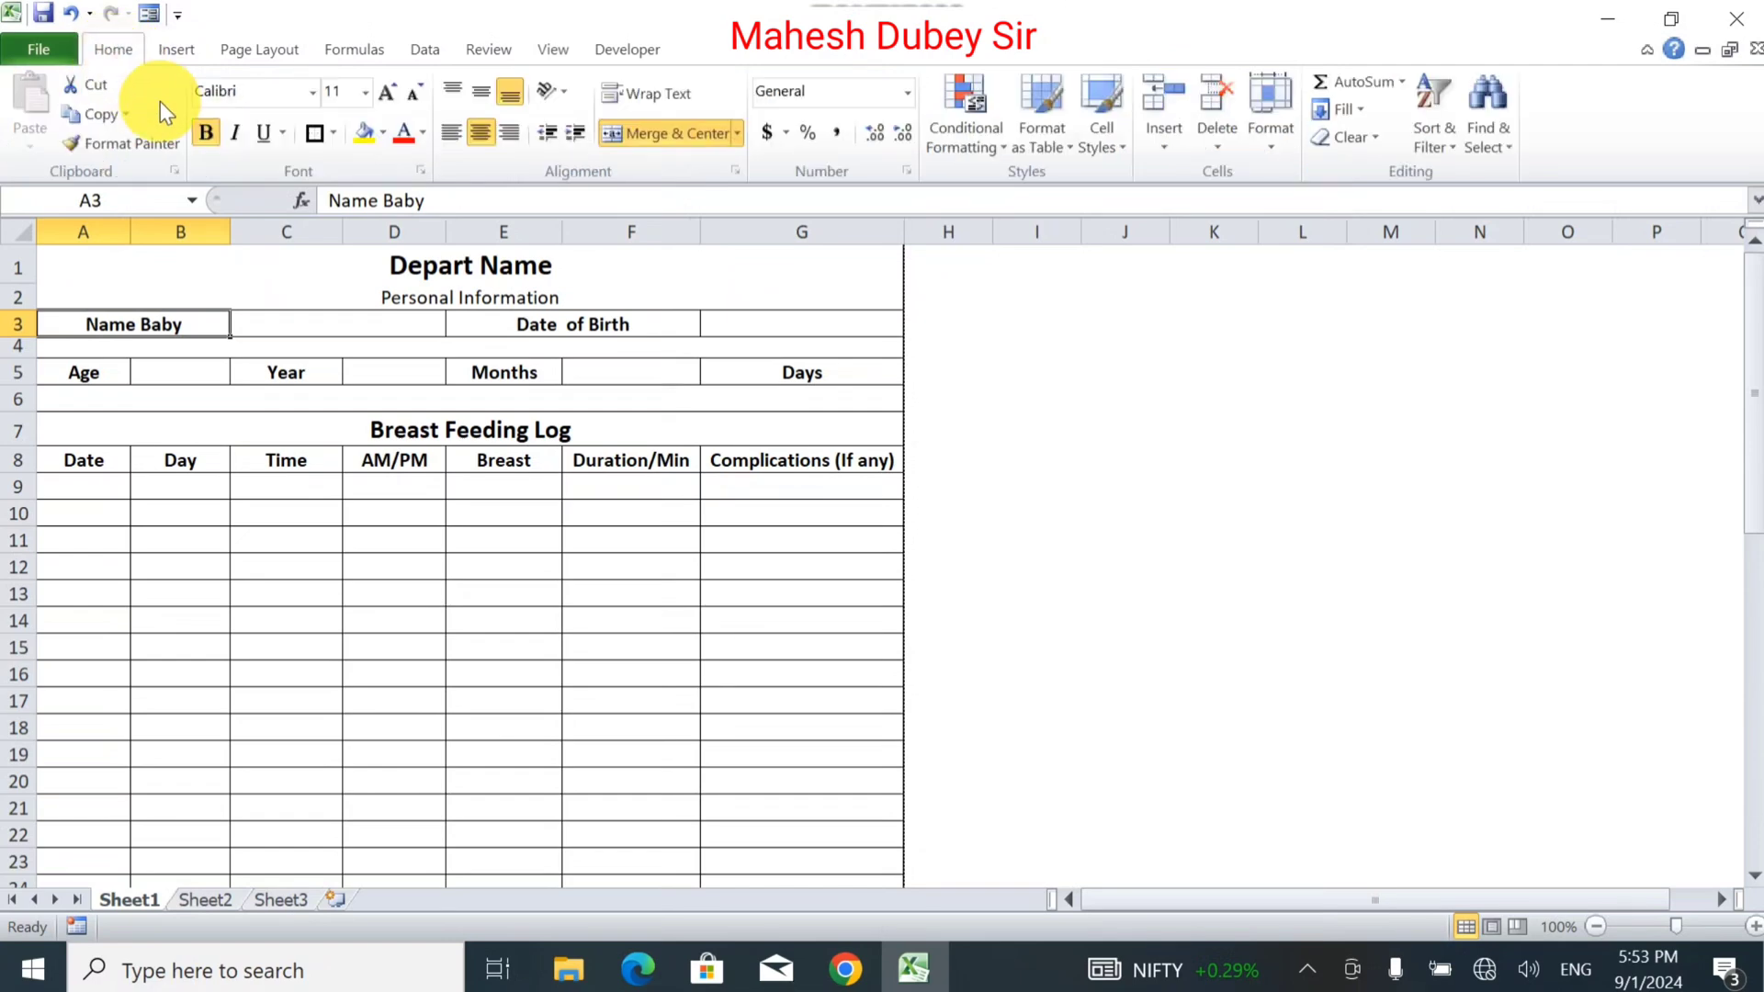
click(457, 134)
click(577, 326)
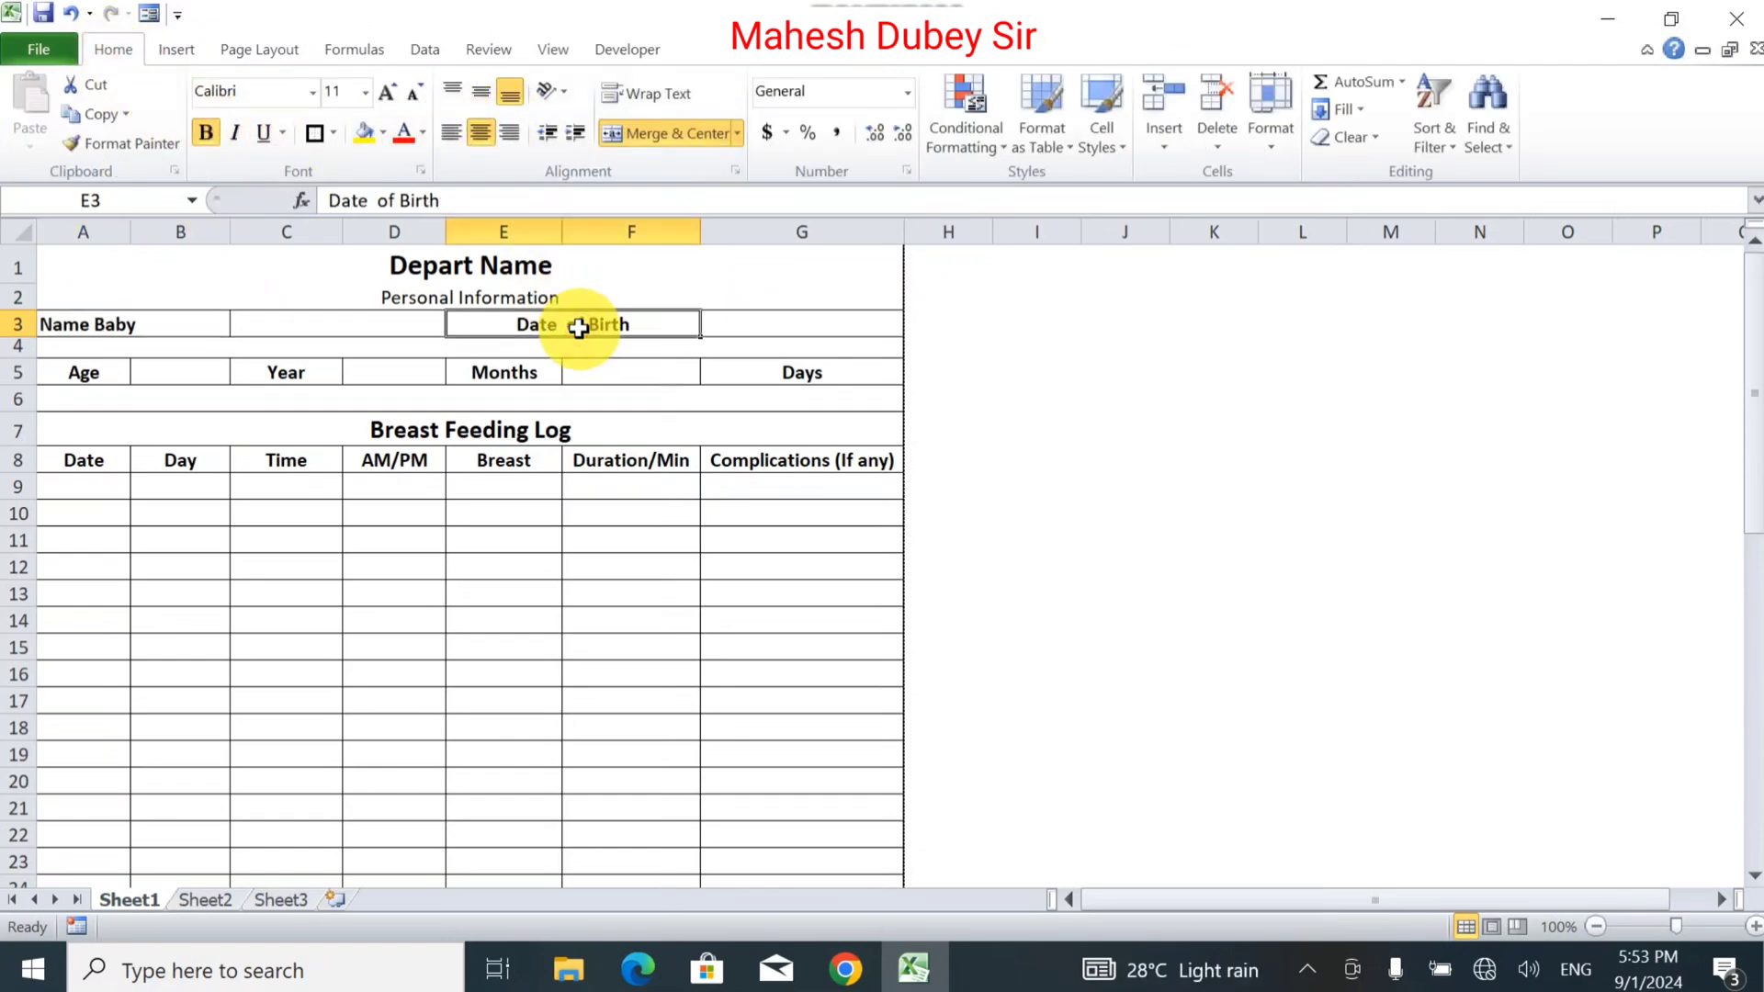
click(456, 134)
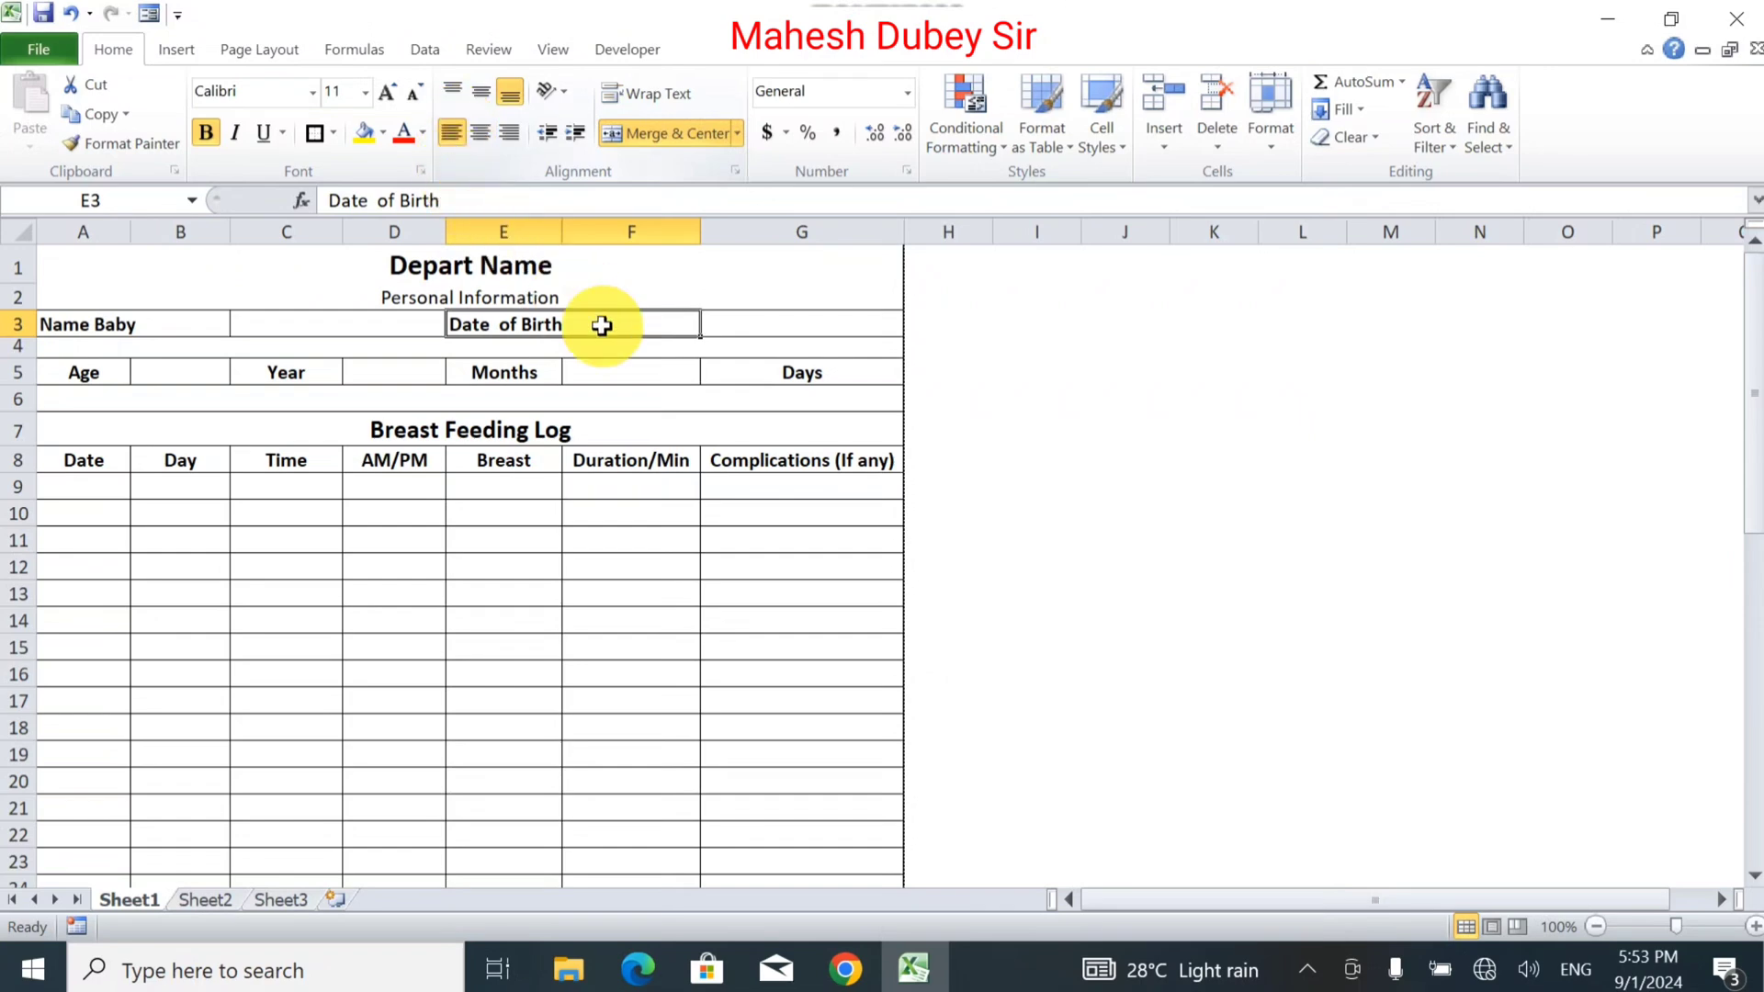
click(595, 522)
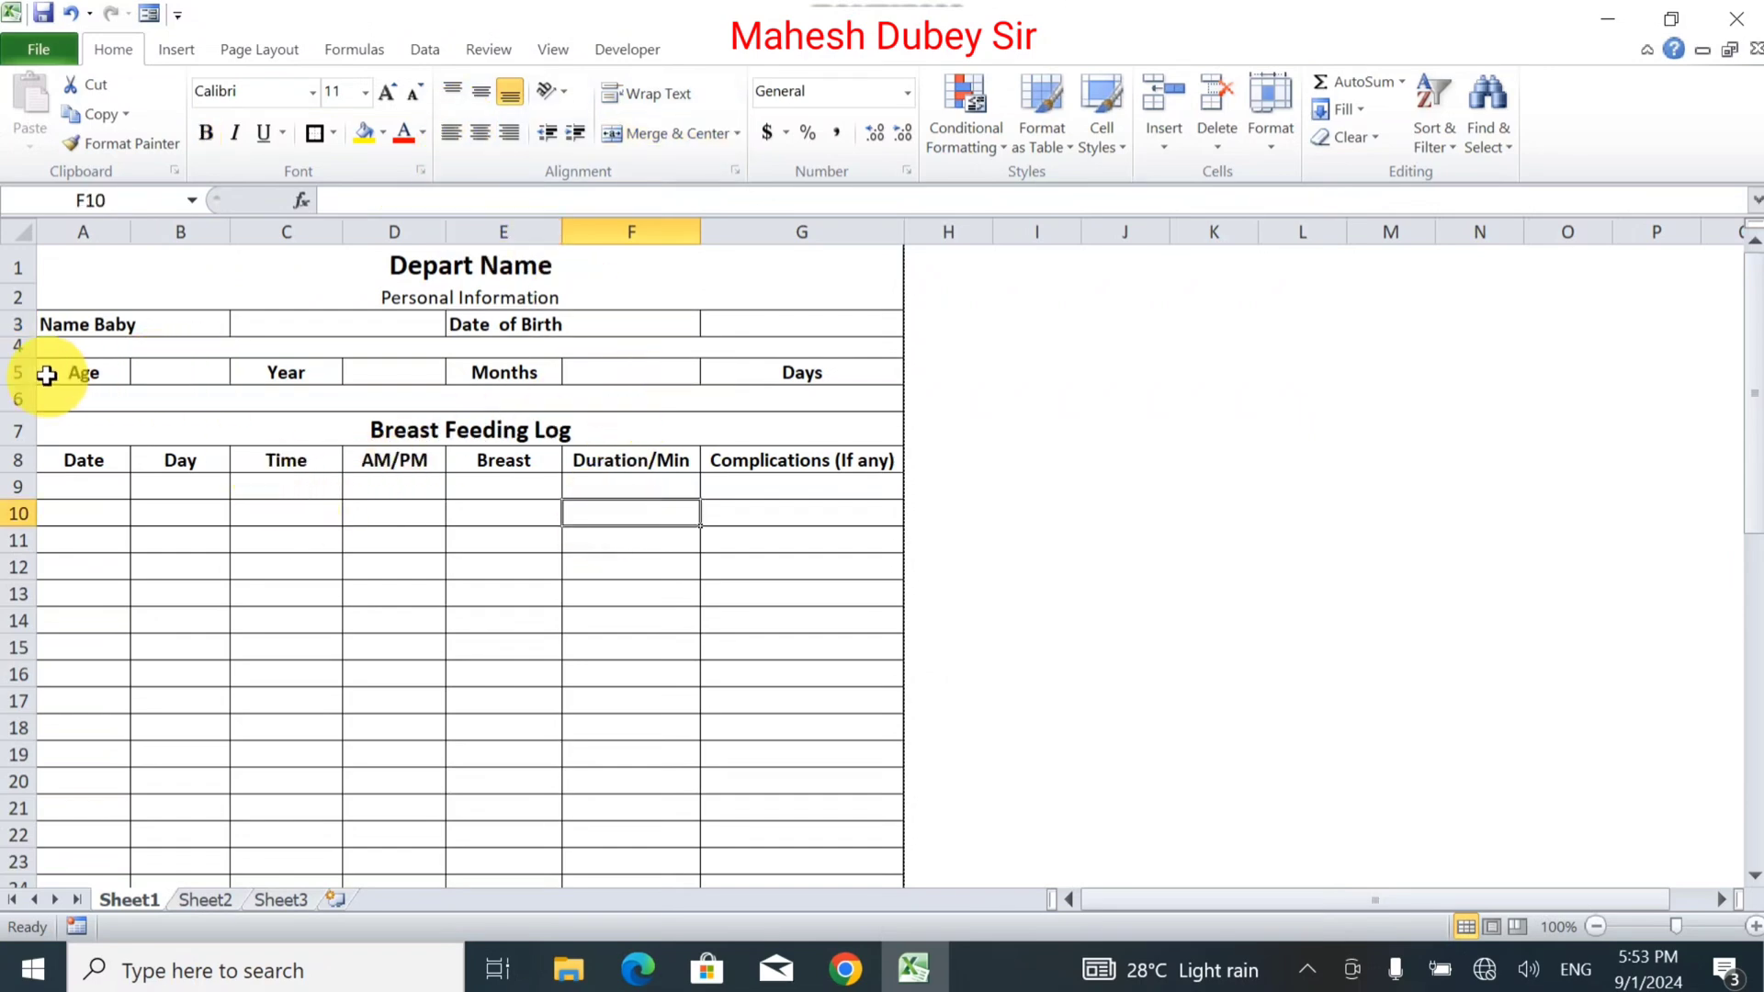
Left-align the Age, Year, Months and Days labels across A5:G5.
drag(62, 372, 799, 362)
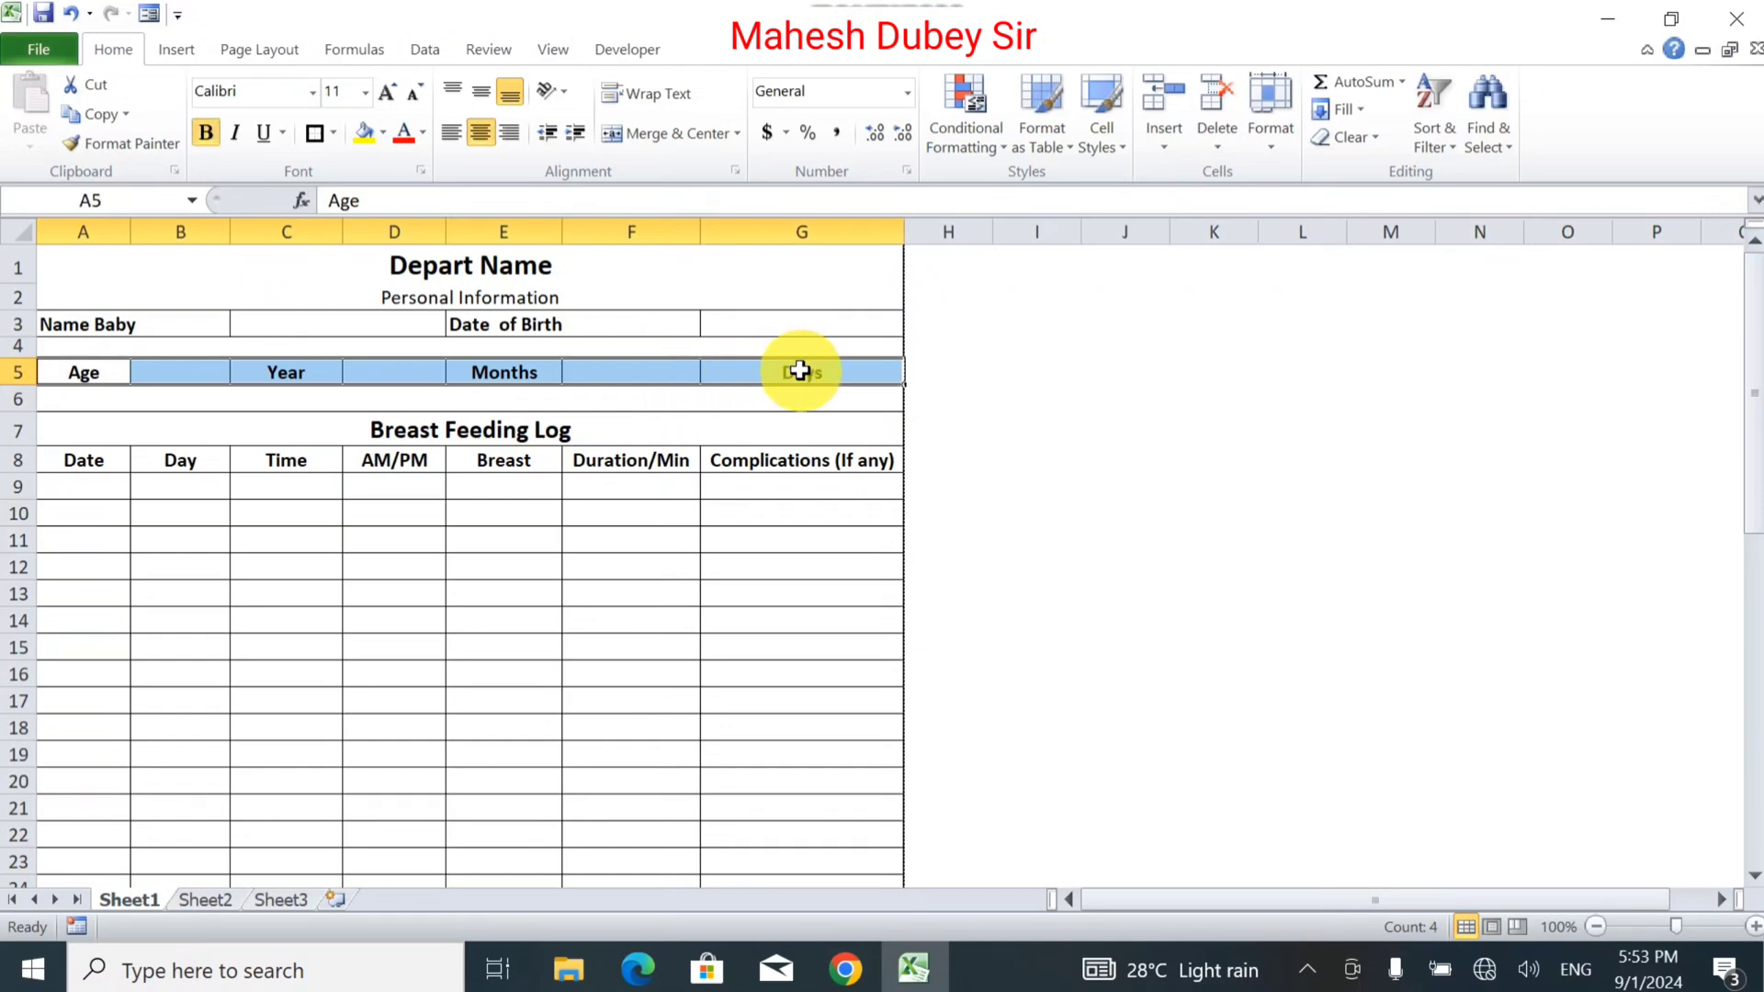
click(450, 134)
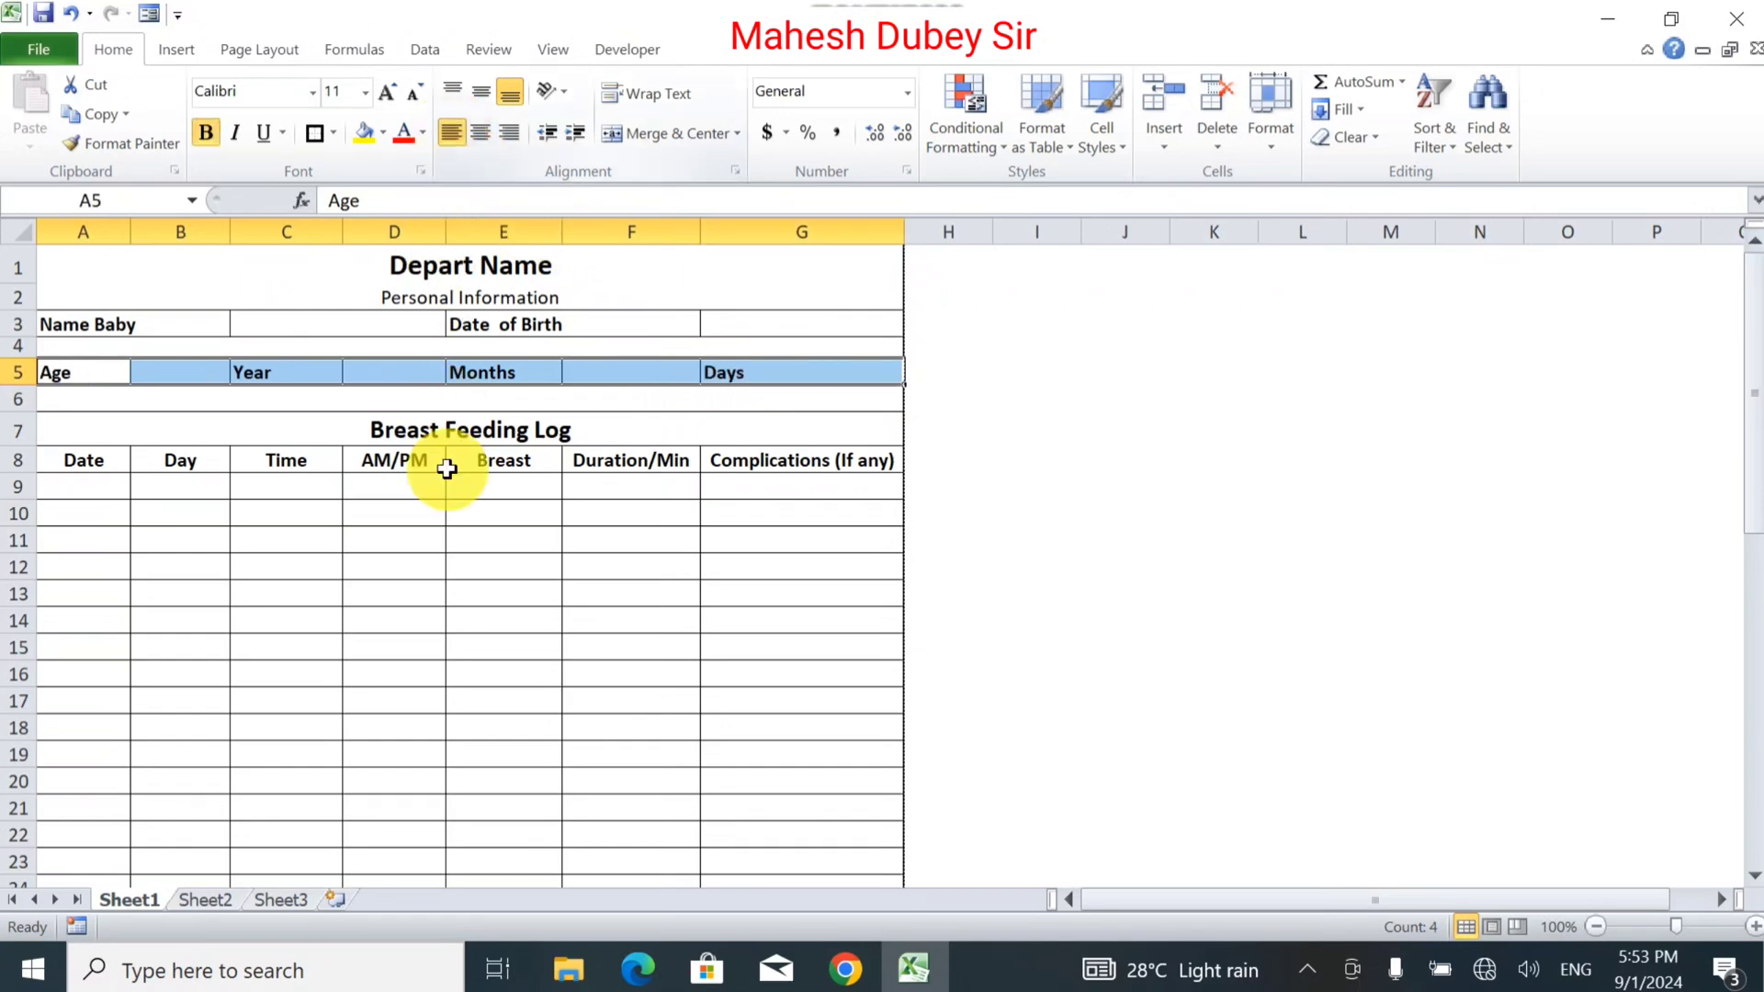
click(449, 584)
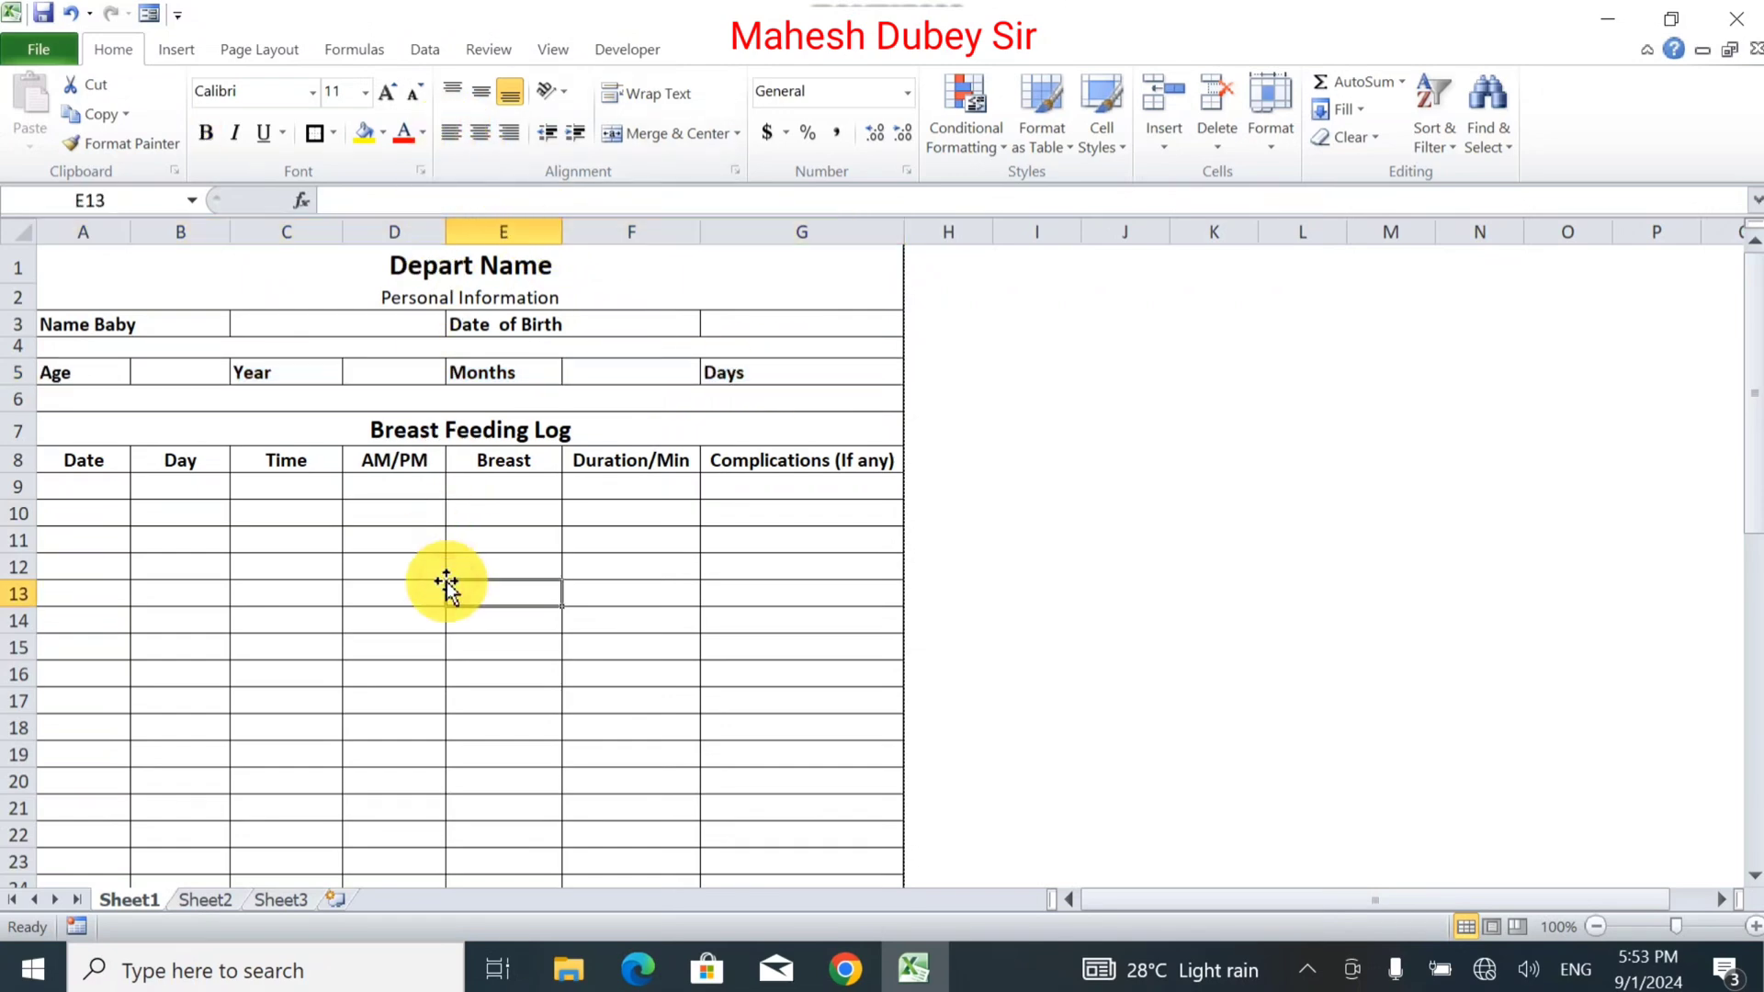
click(810, 375)
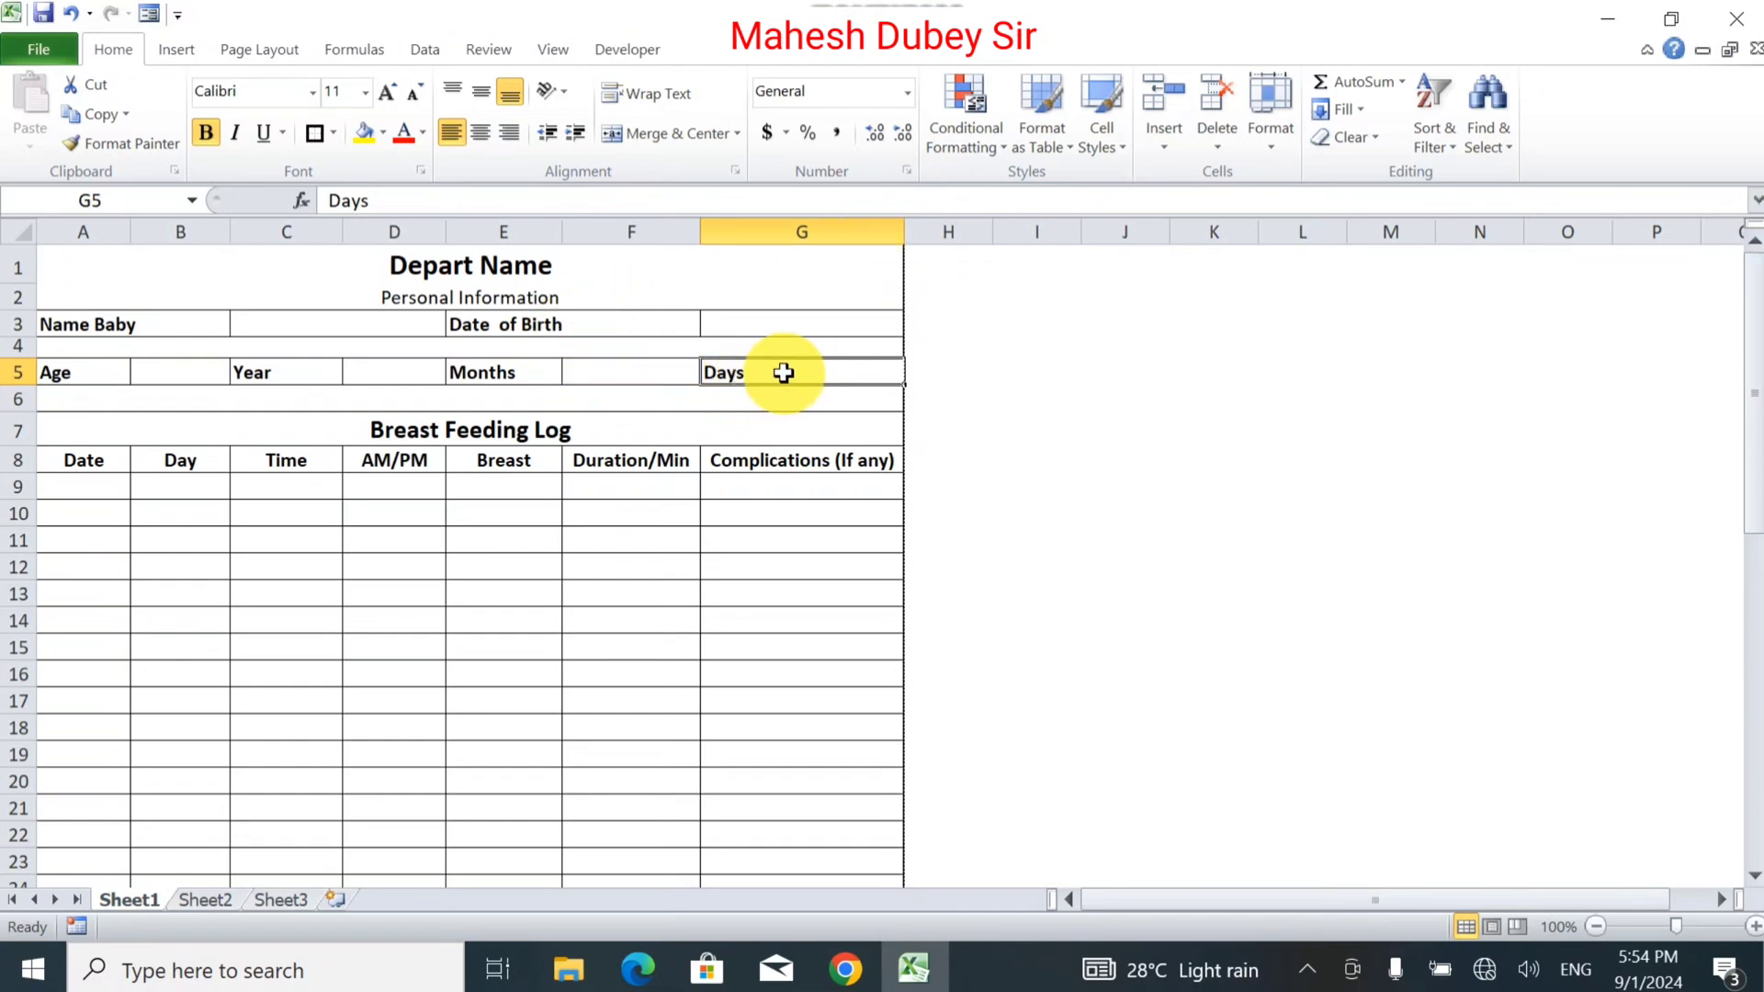
Insert a new column G, move Days from H5 into G5, and narrow column G to about 75 pixels.
right_click(826, 231)
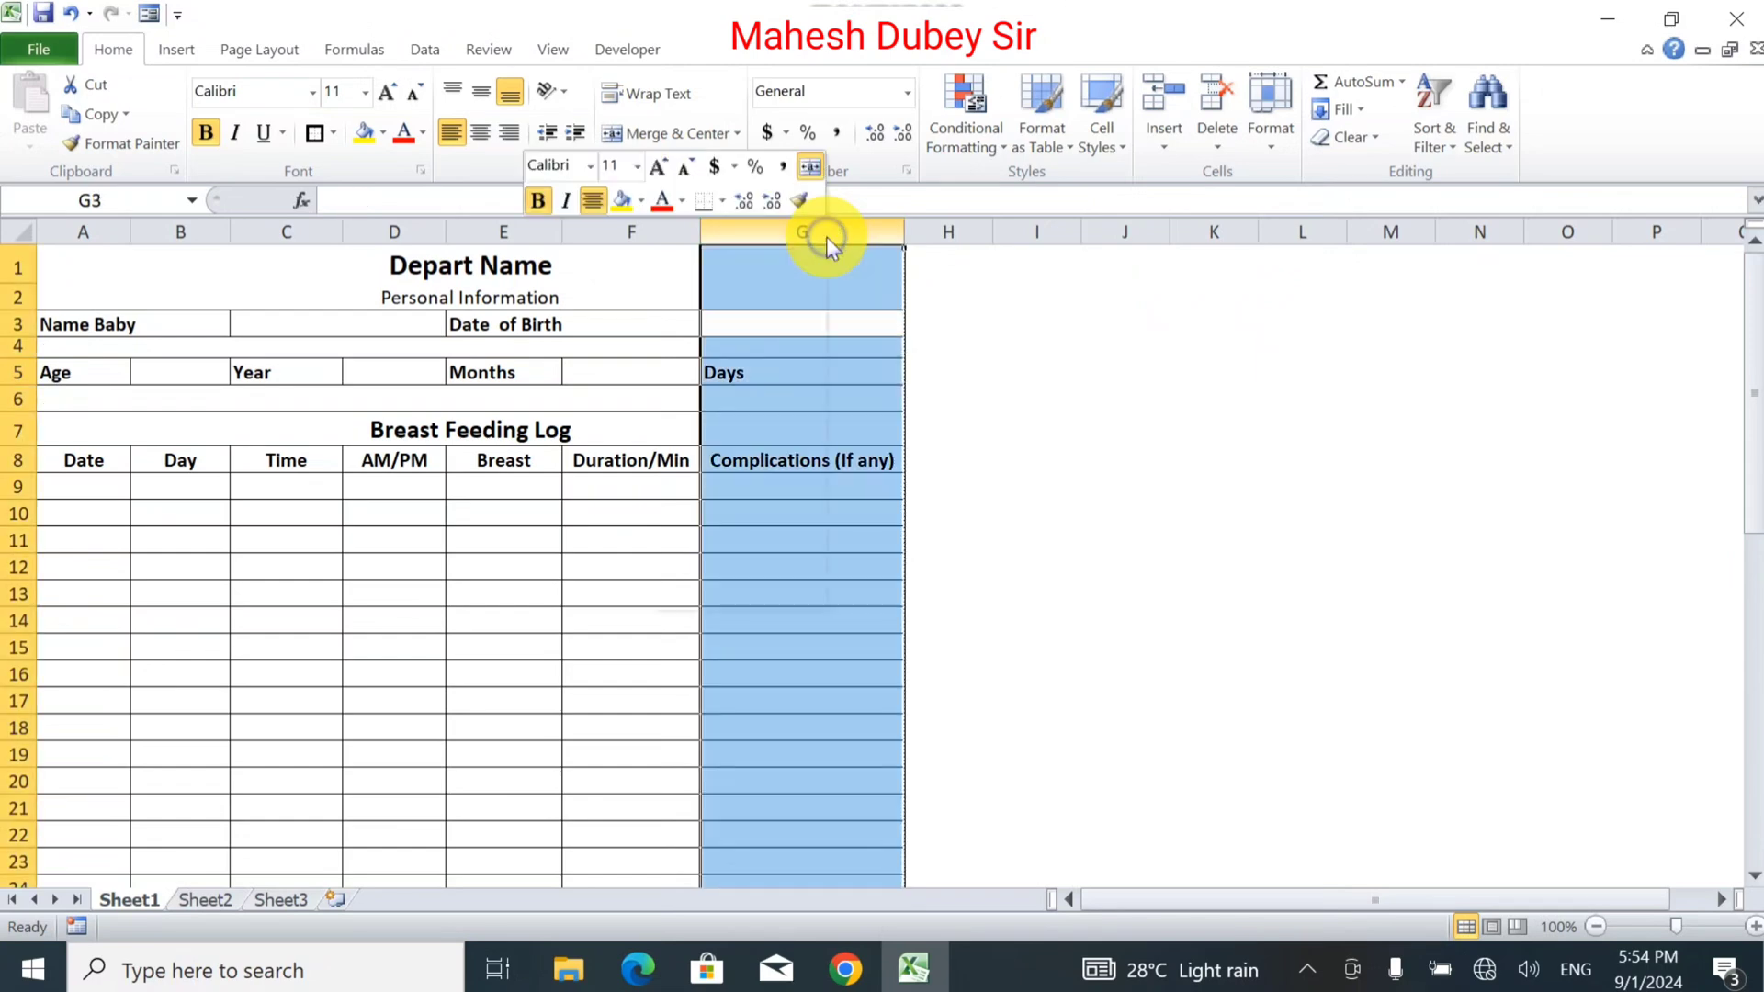
click(740, 418)
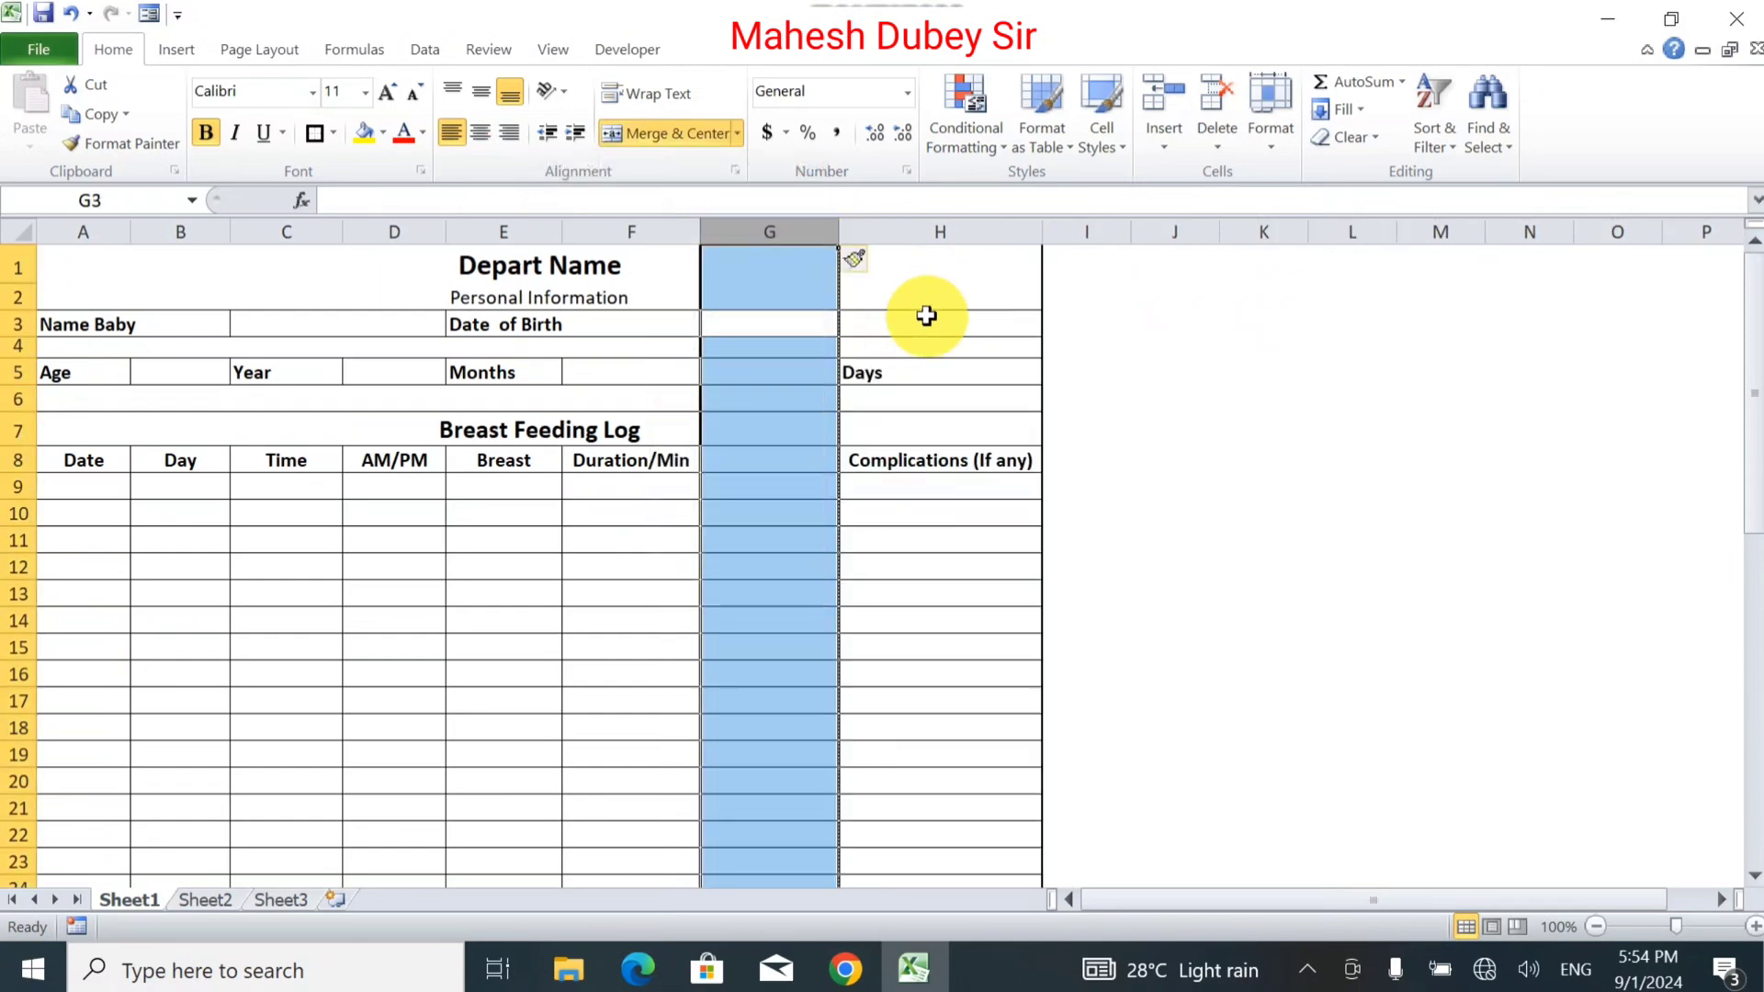
click(925, 317)
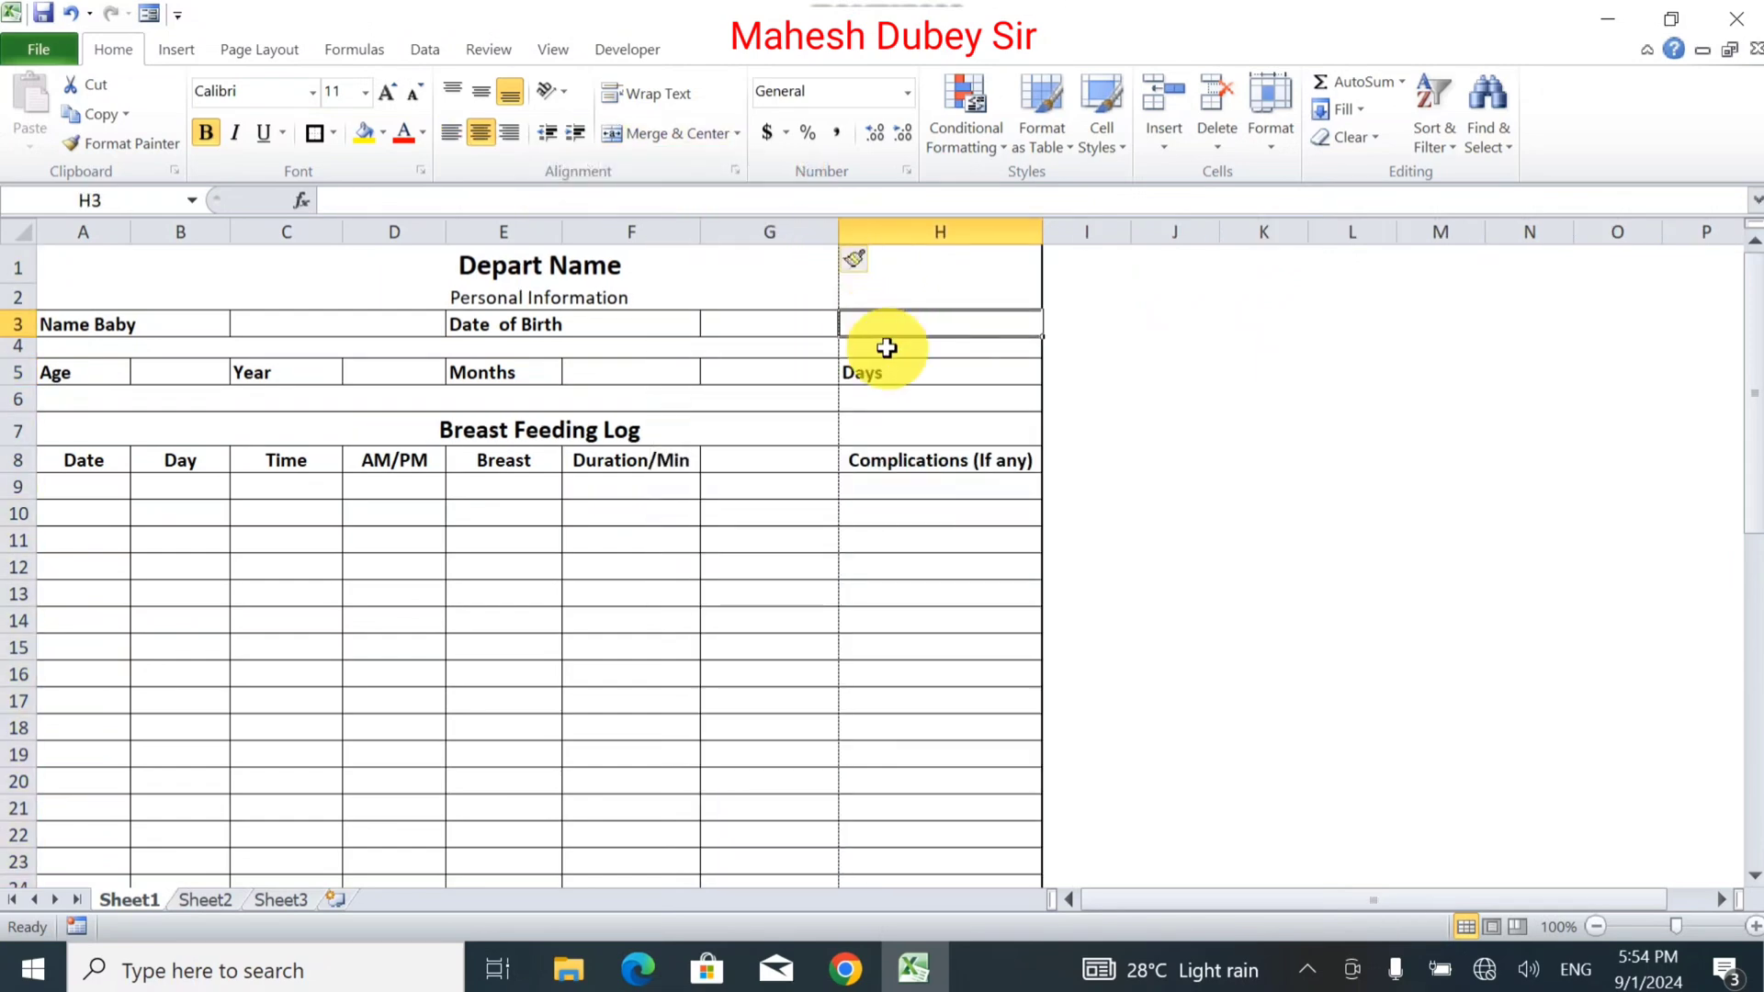
double_click(877, 374)
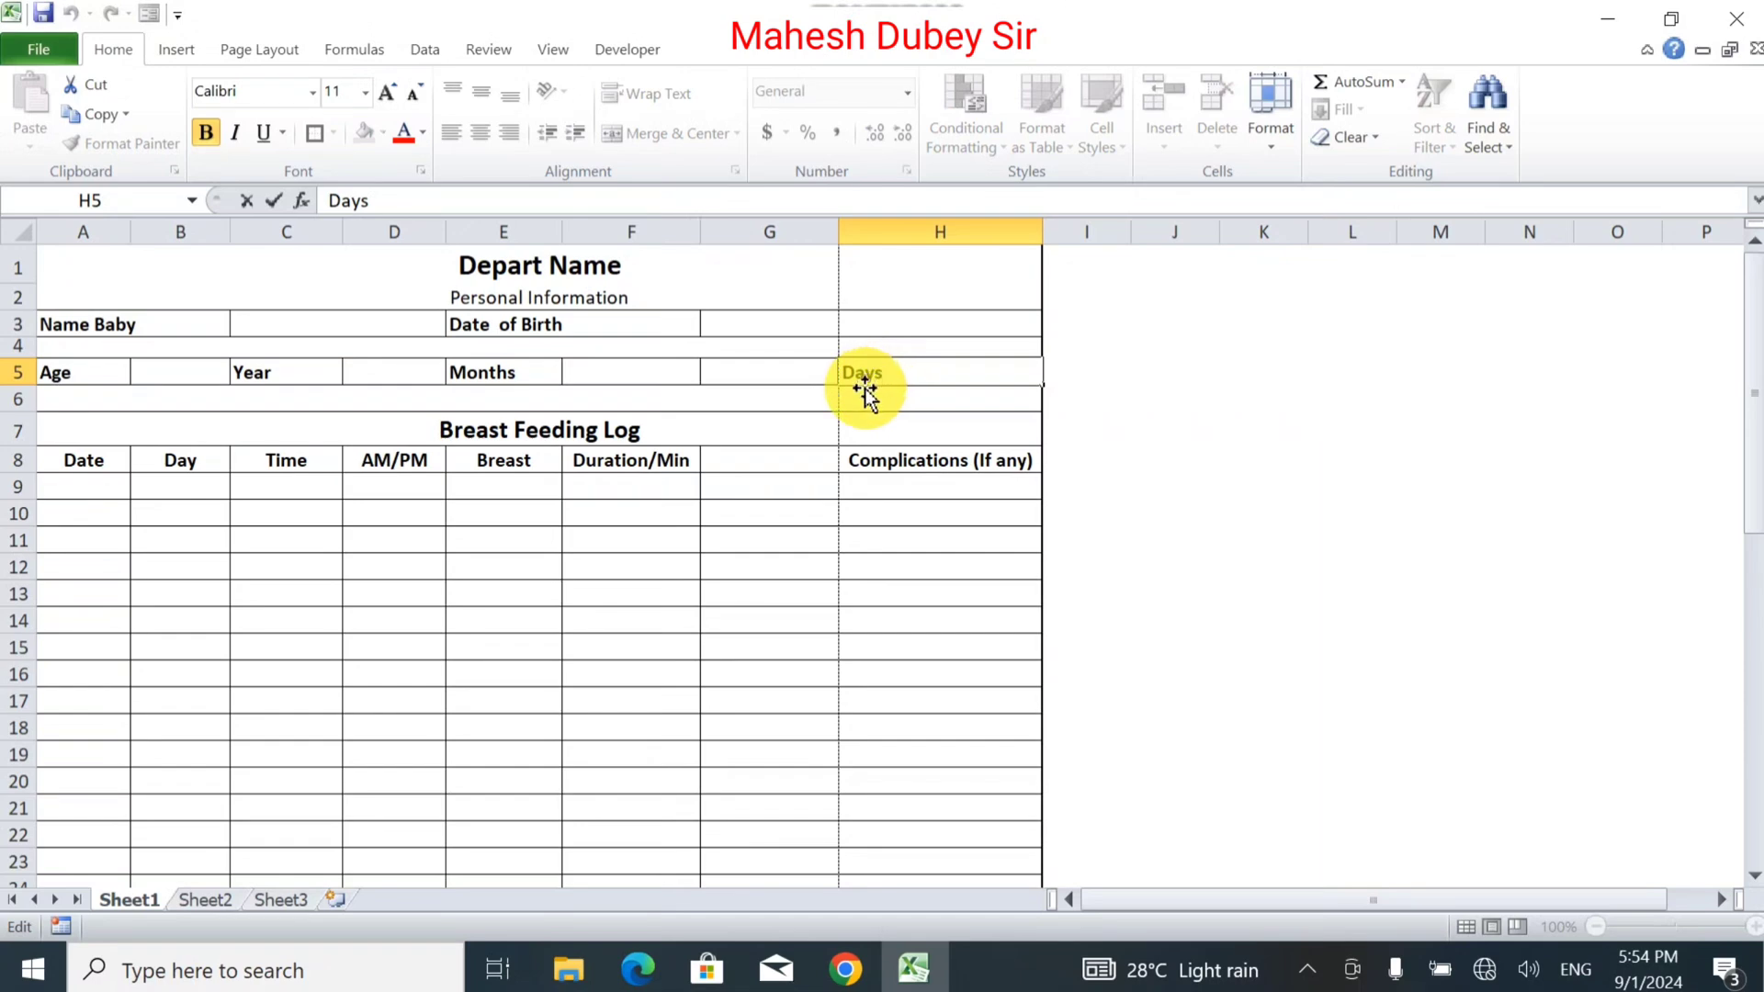
click(861, 396)
click(866, 374)
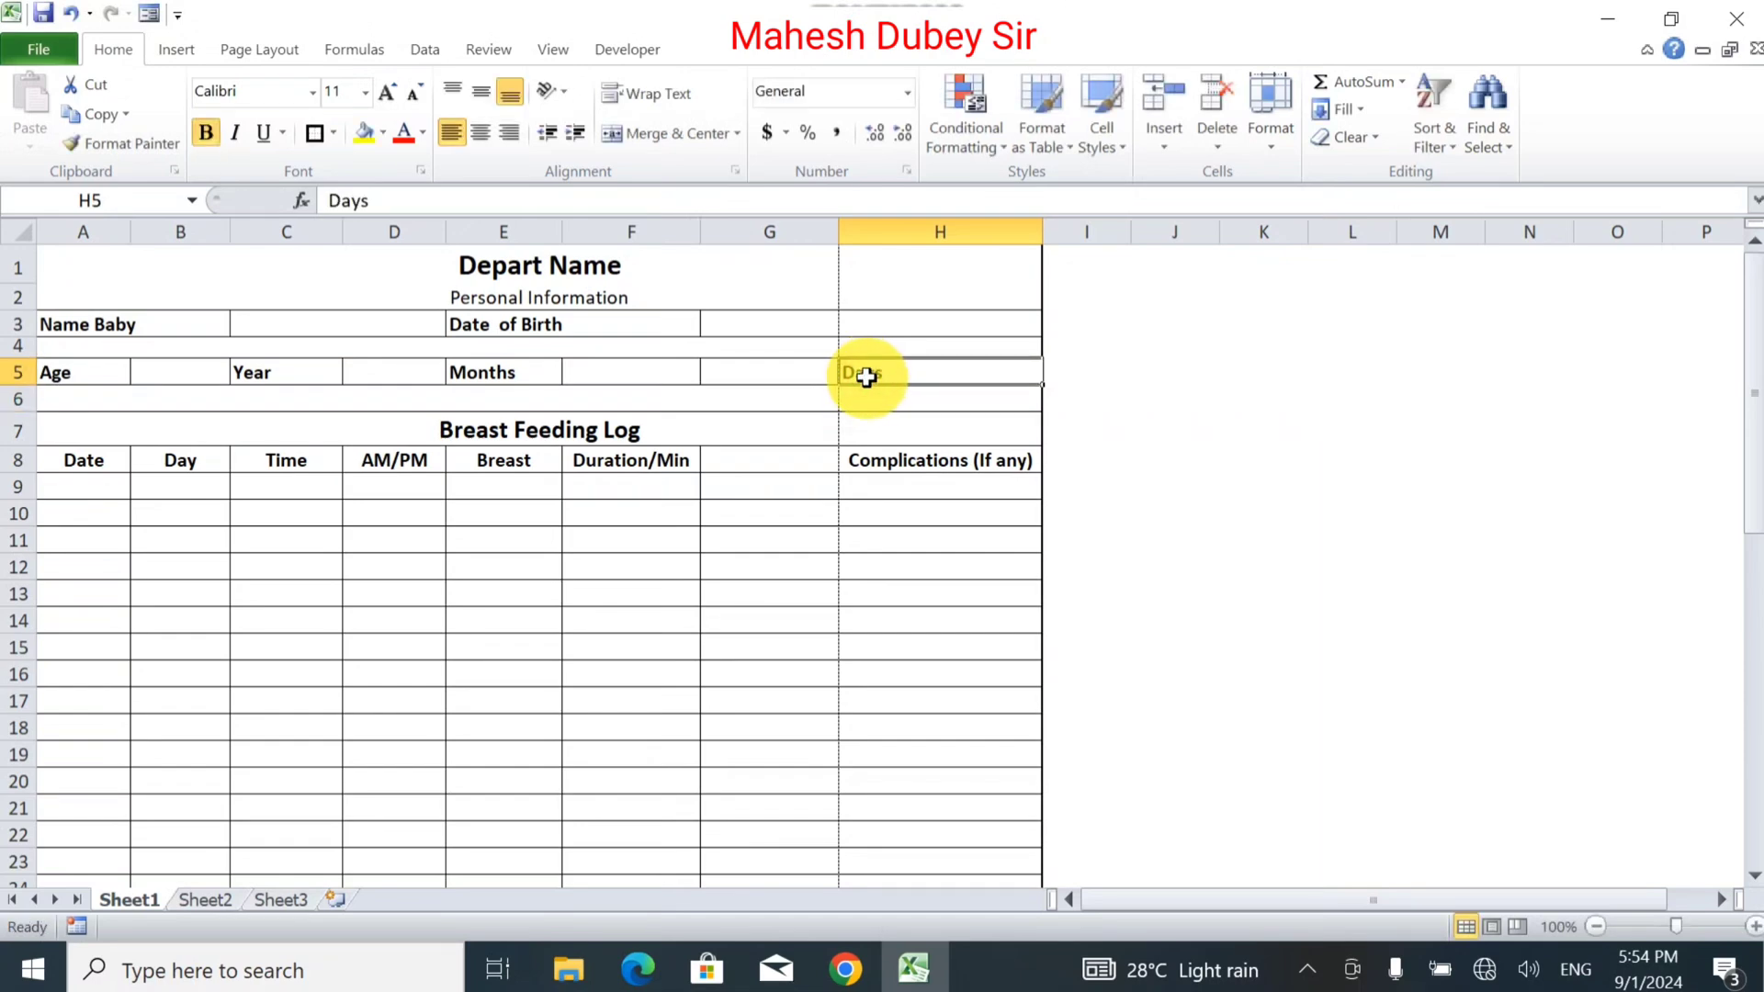
drag(867, 376, 792, 373)
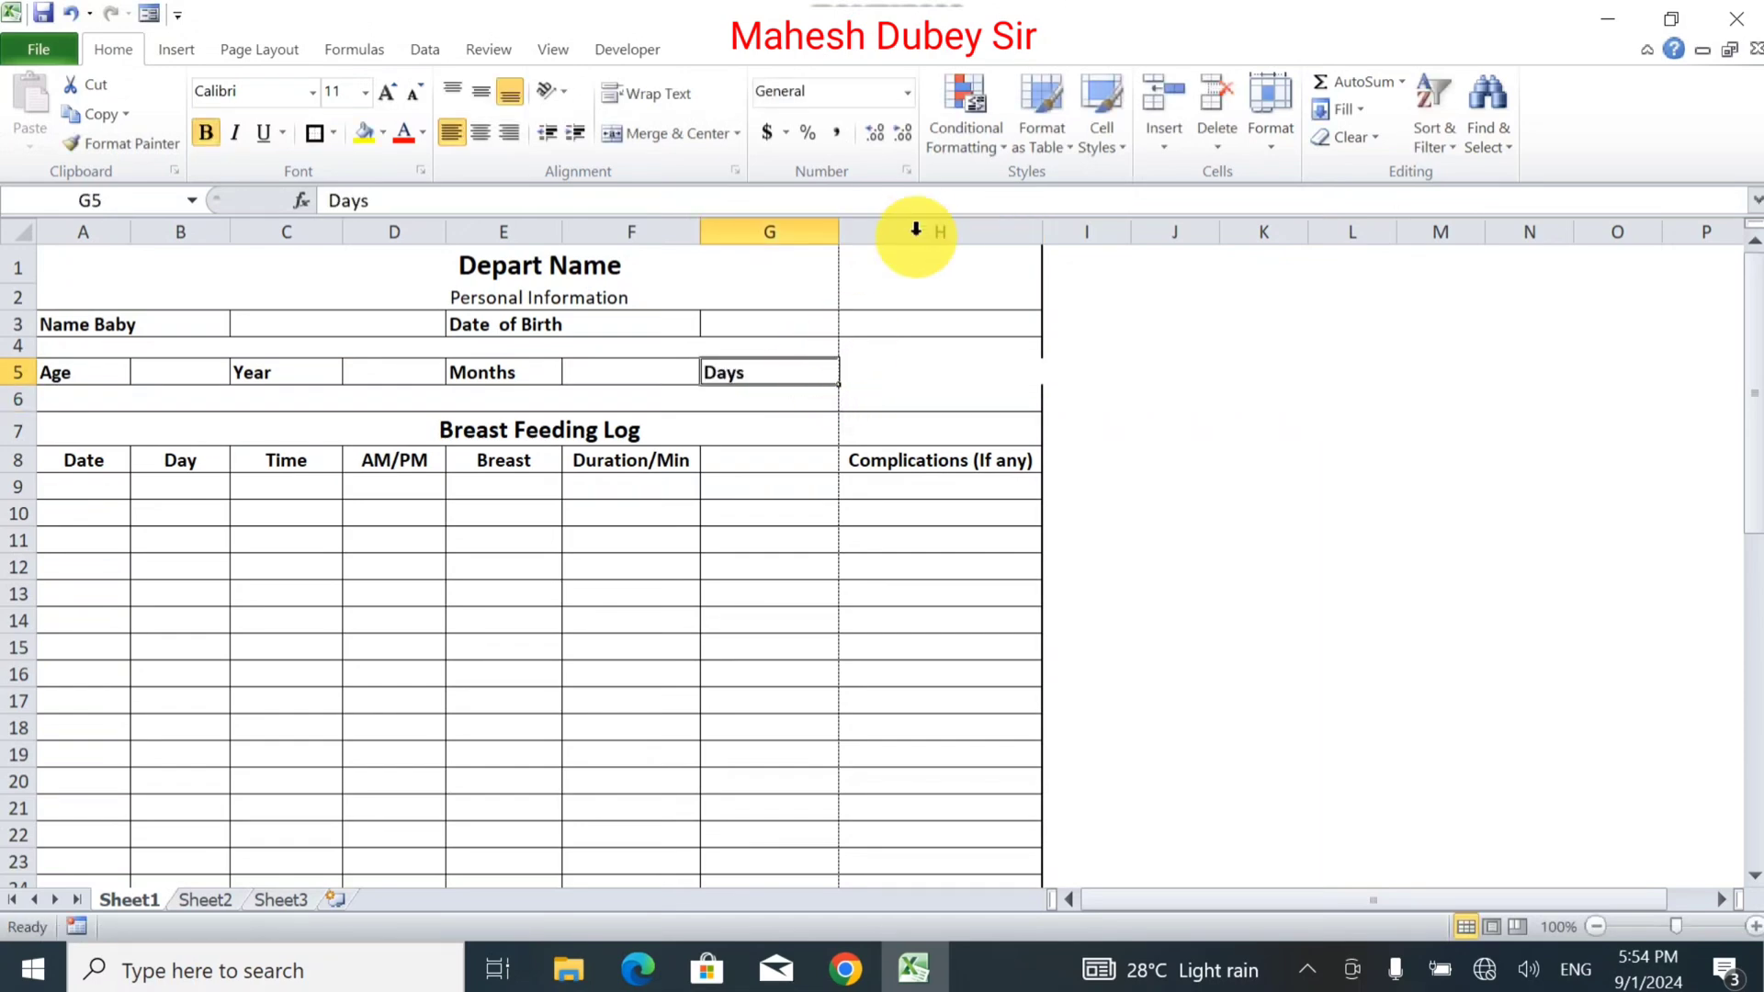
drag(835, 236, 767, 241)
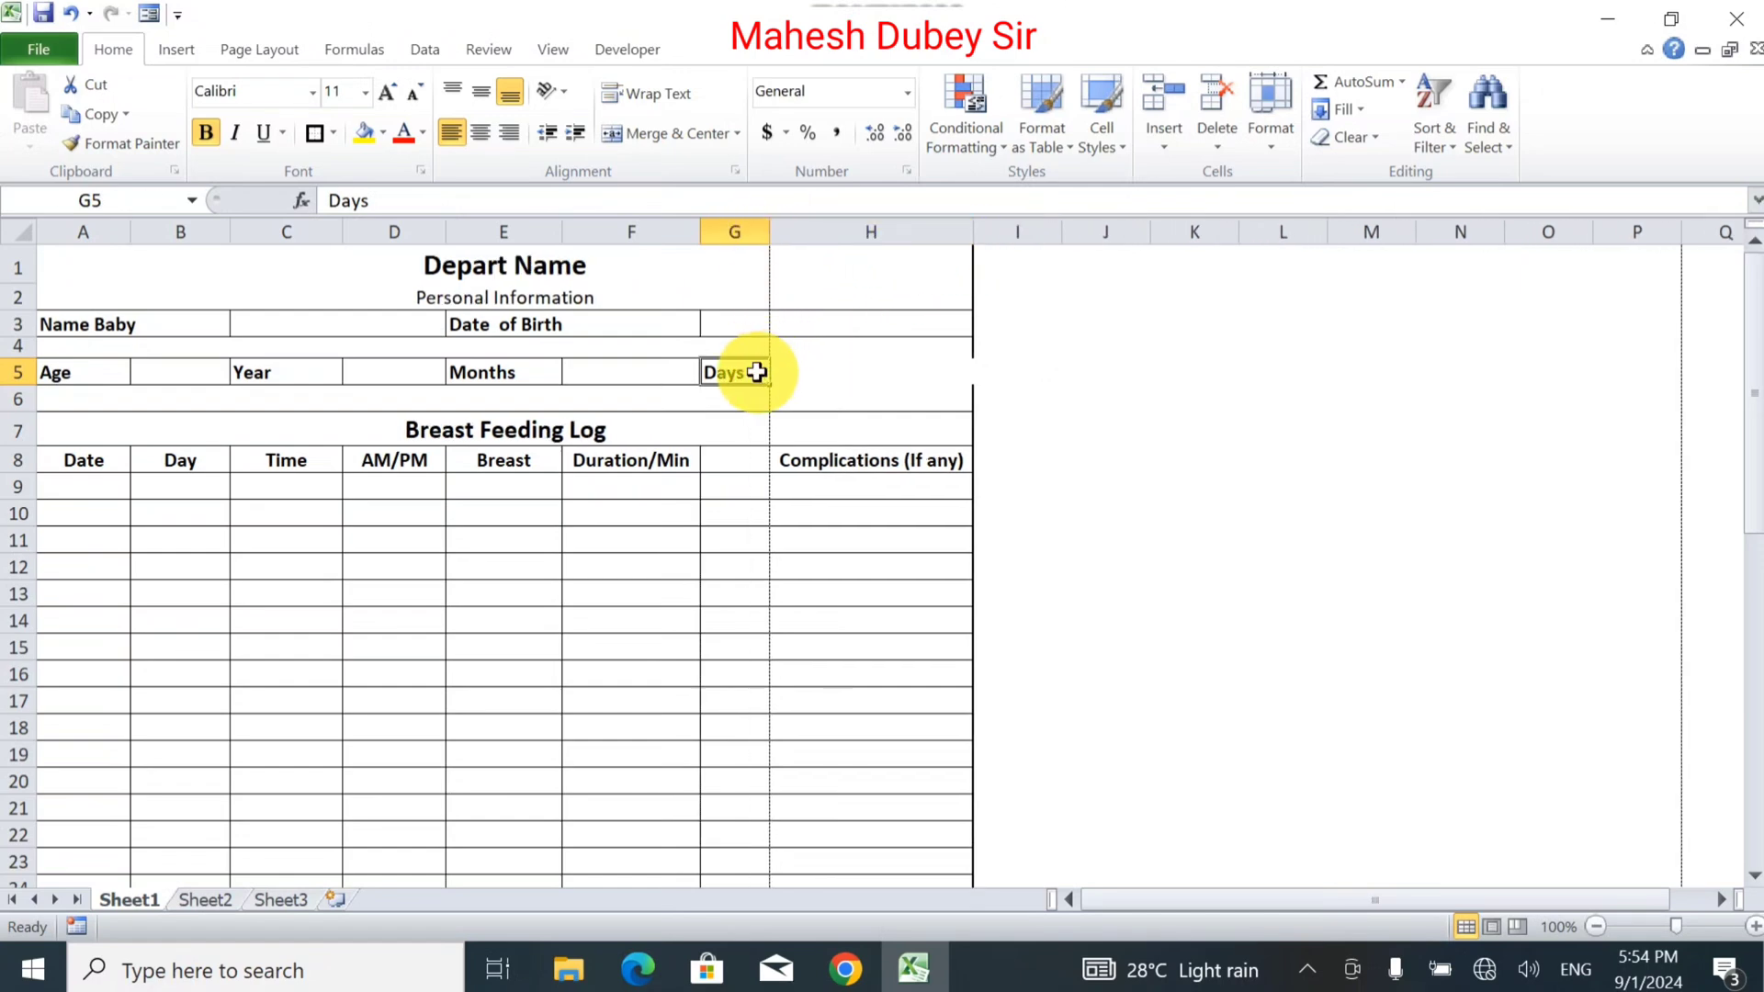
Apply All Borders to G5:H5 and the log table B8:H29, then narrow column C.
drag(748, 367, 862, 371)
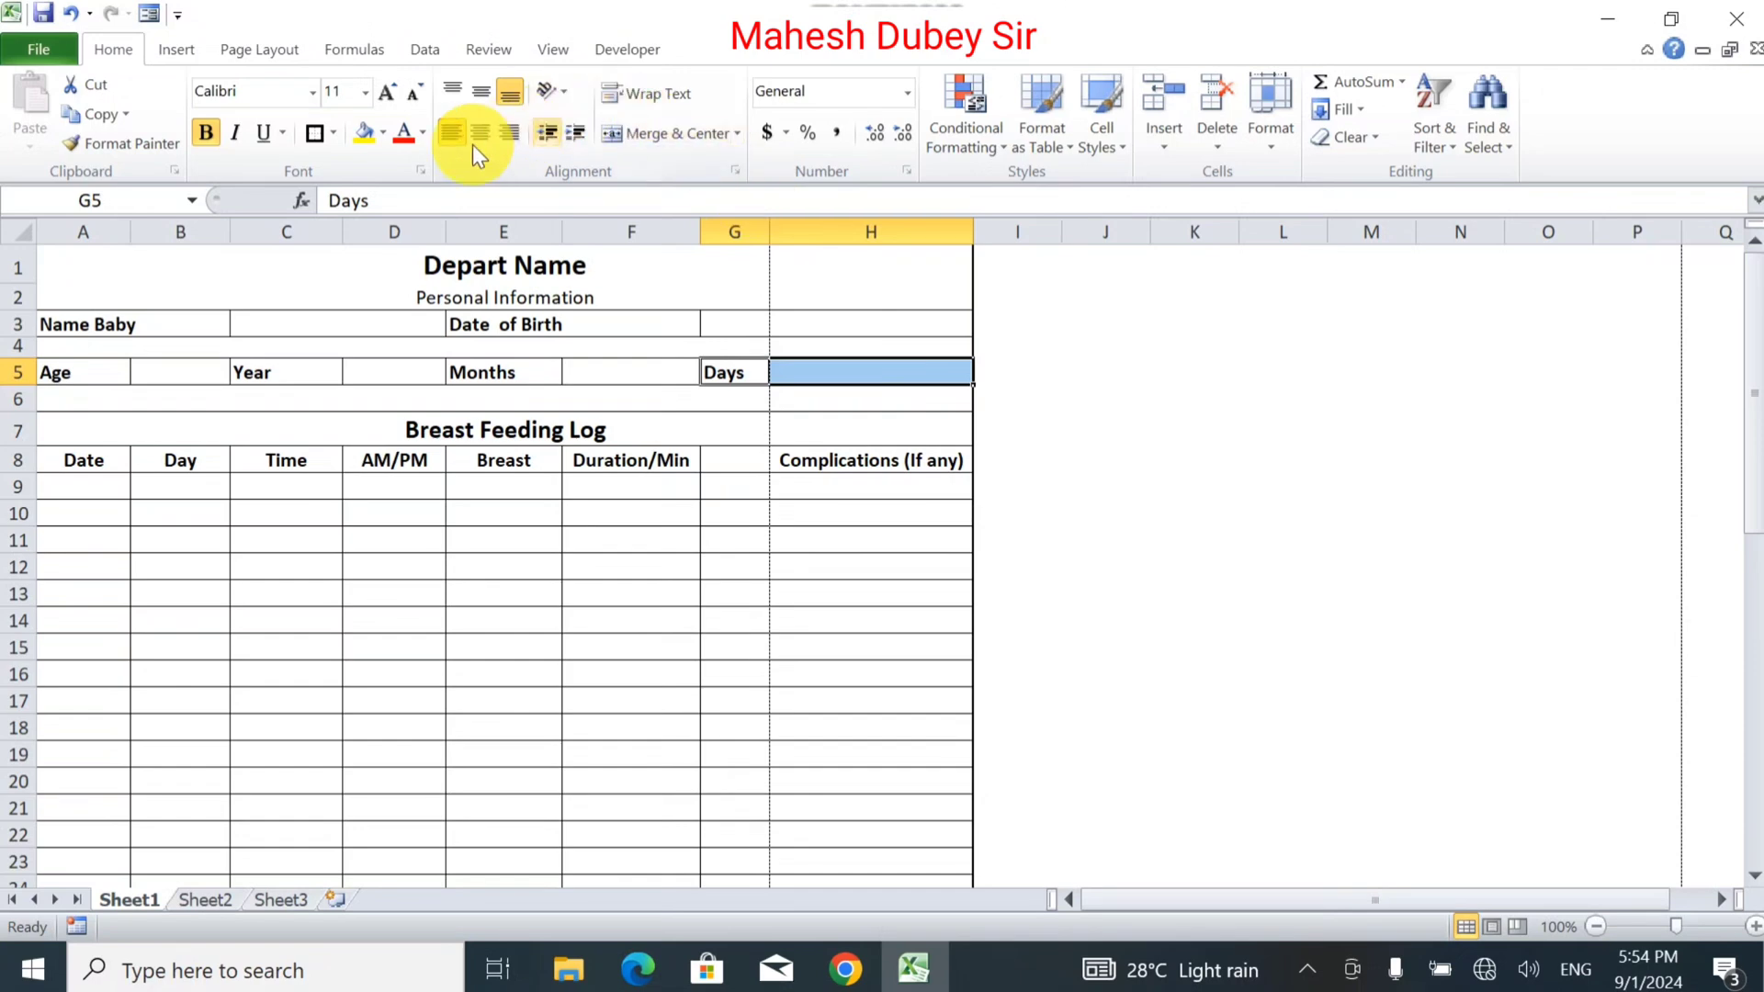
click(337, 135)
click(134, 342)
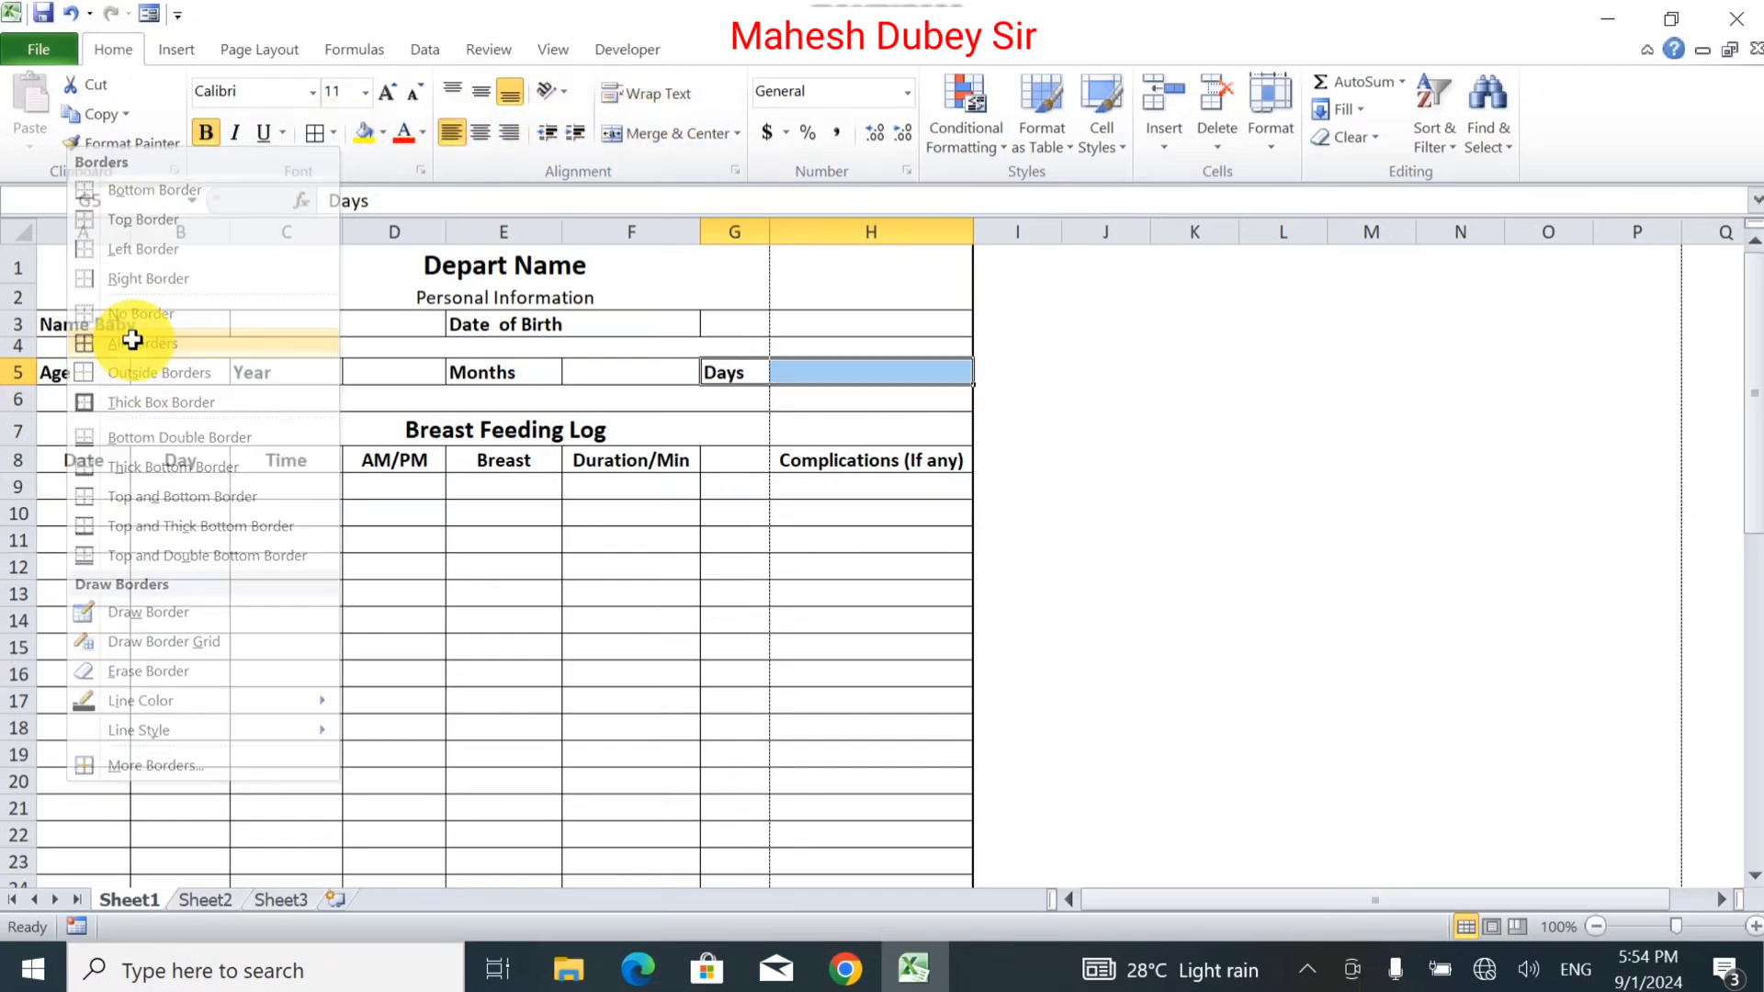
click(634, 420)
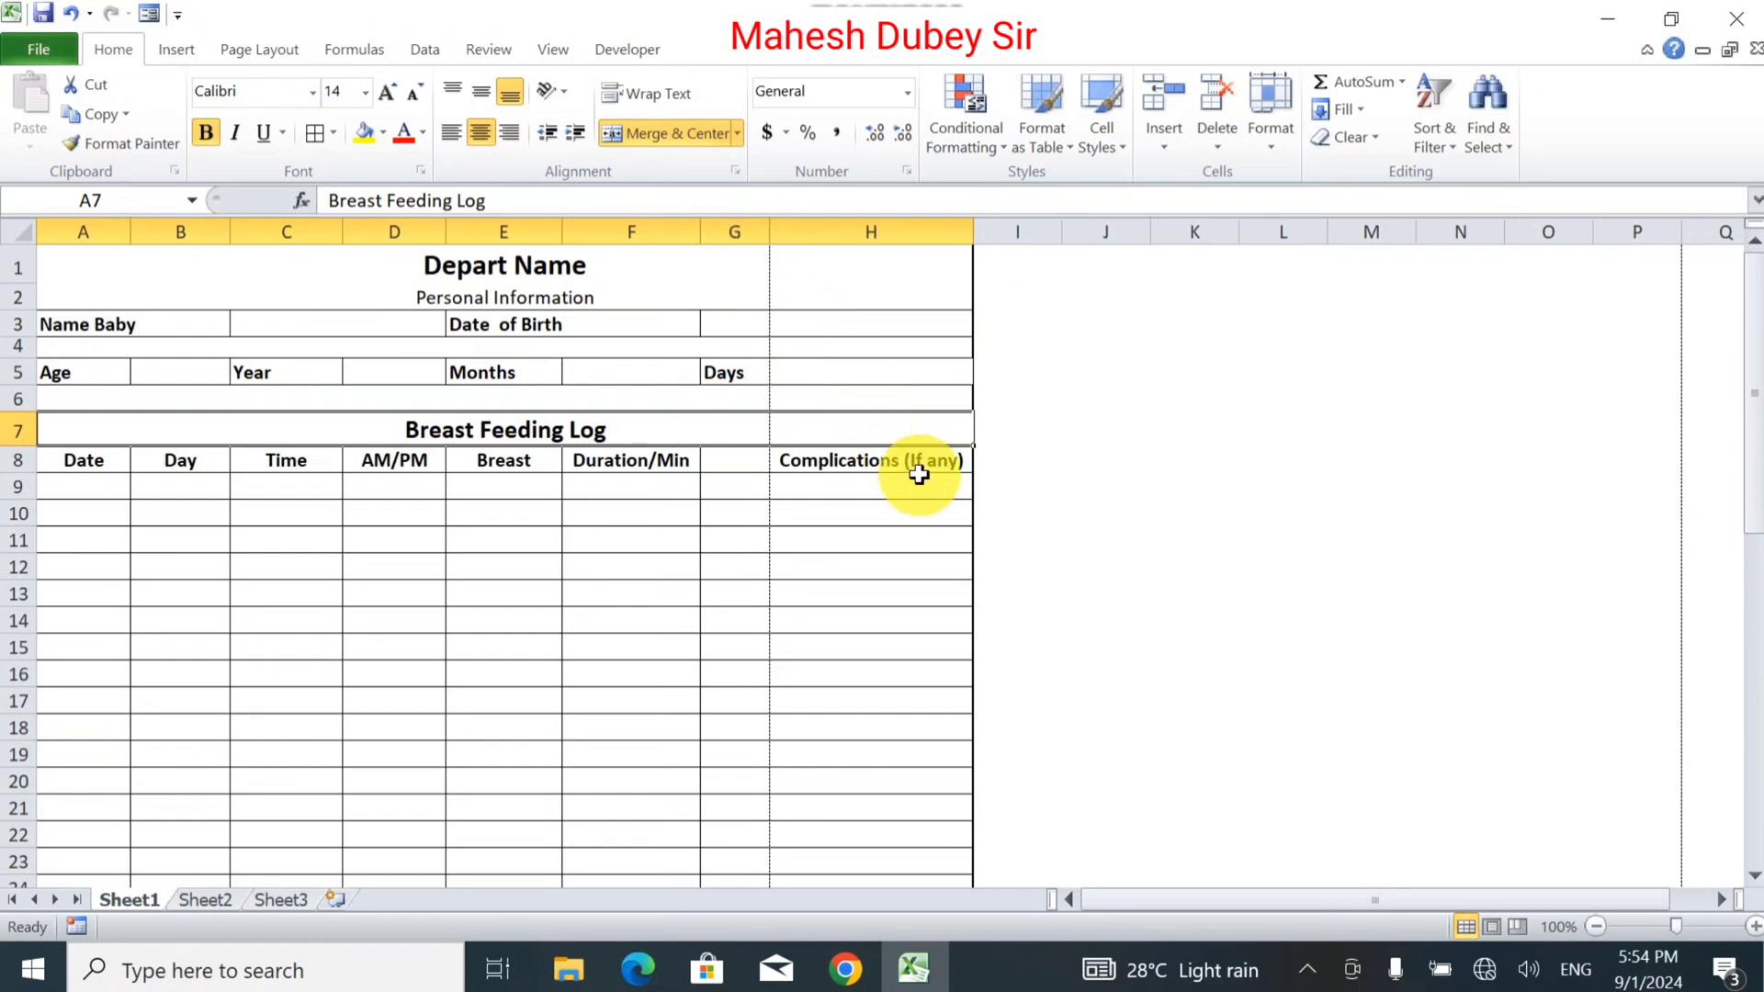
drag(911, 459, 55, 855)
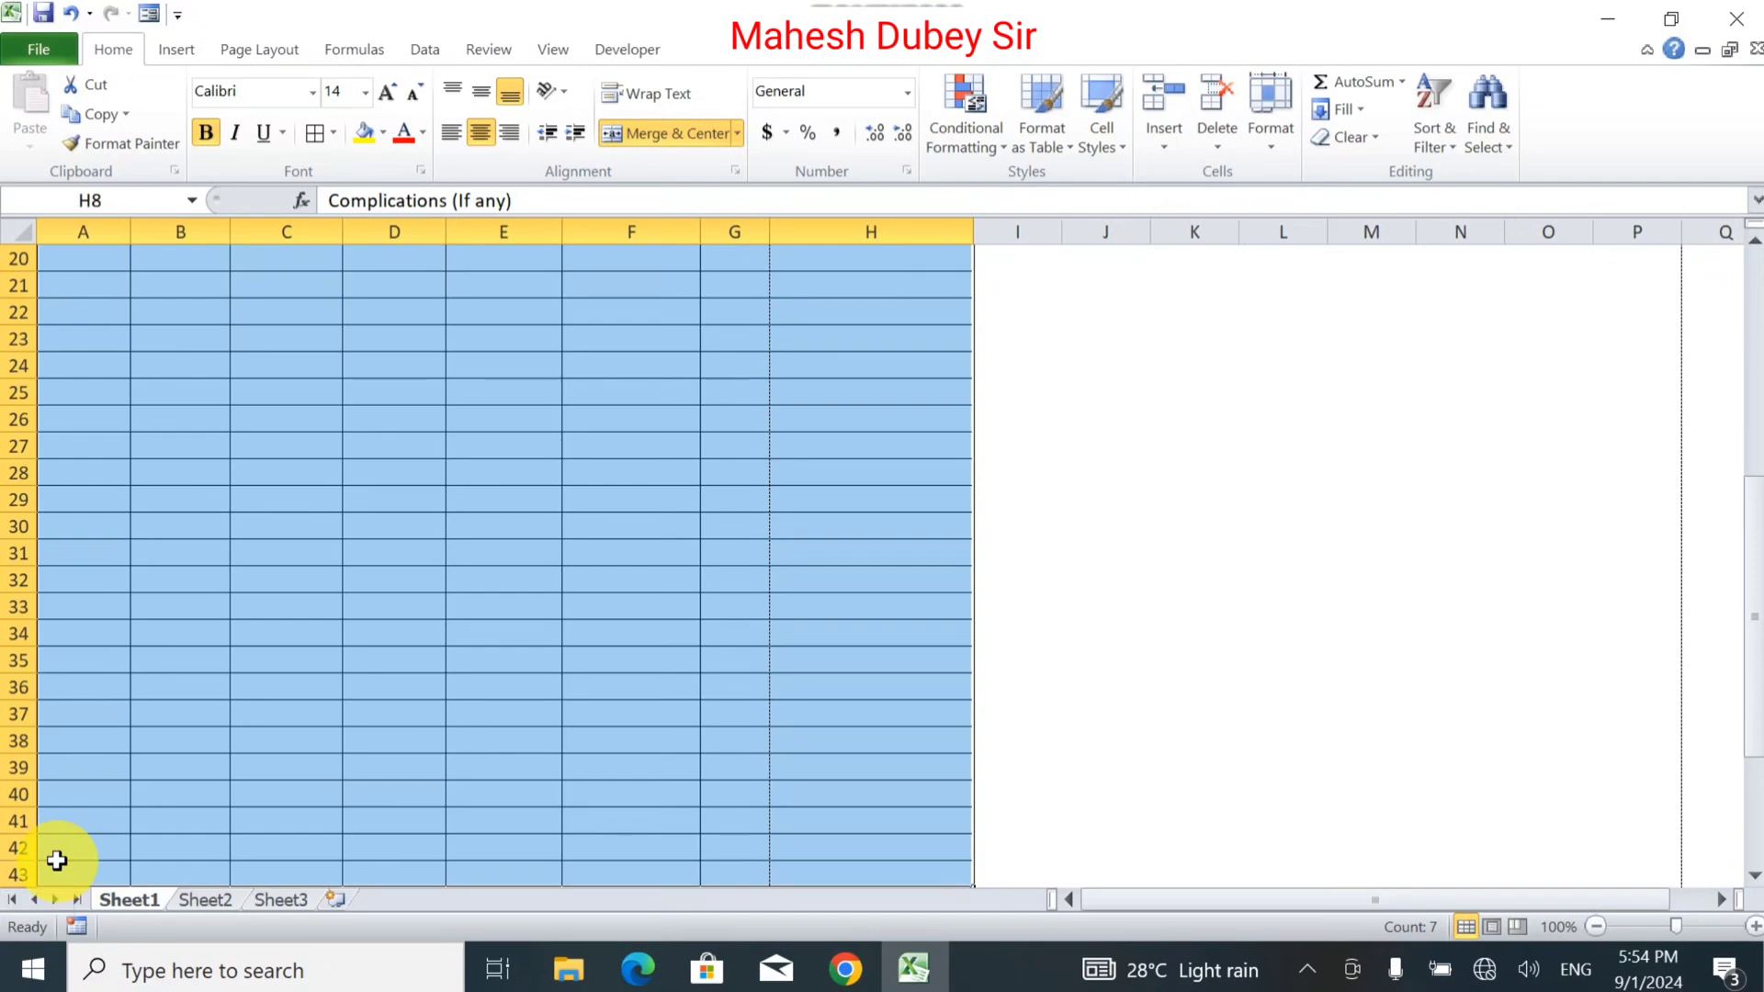
click(313, 131)
click(863, 565)
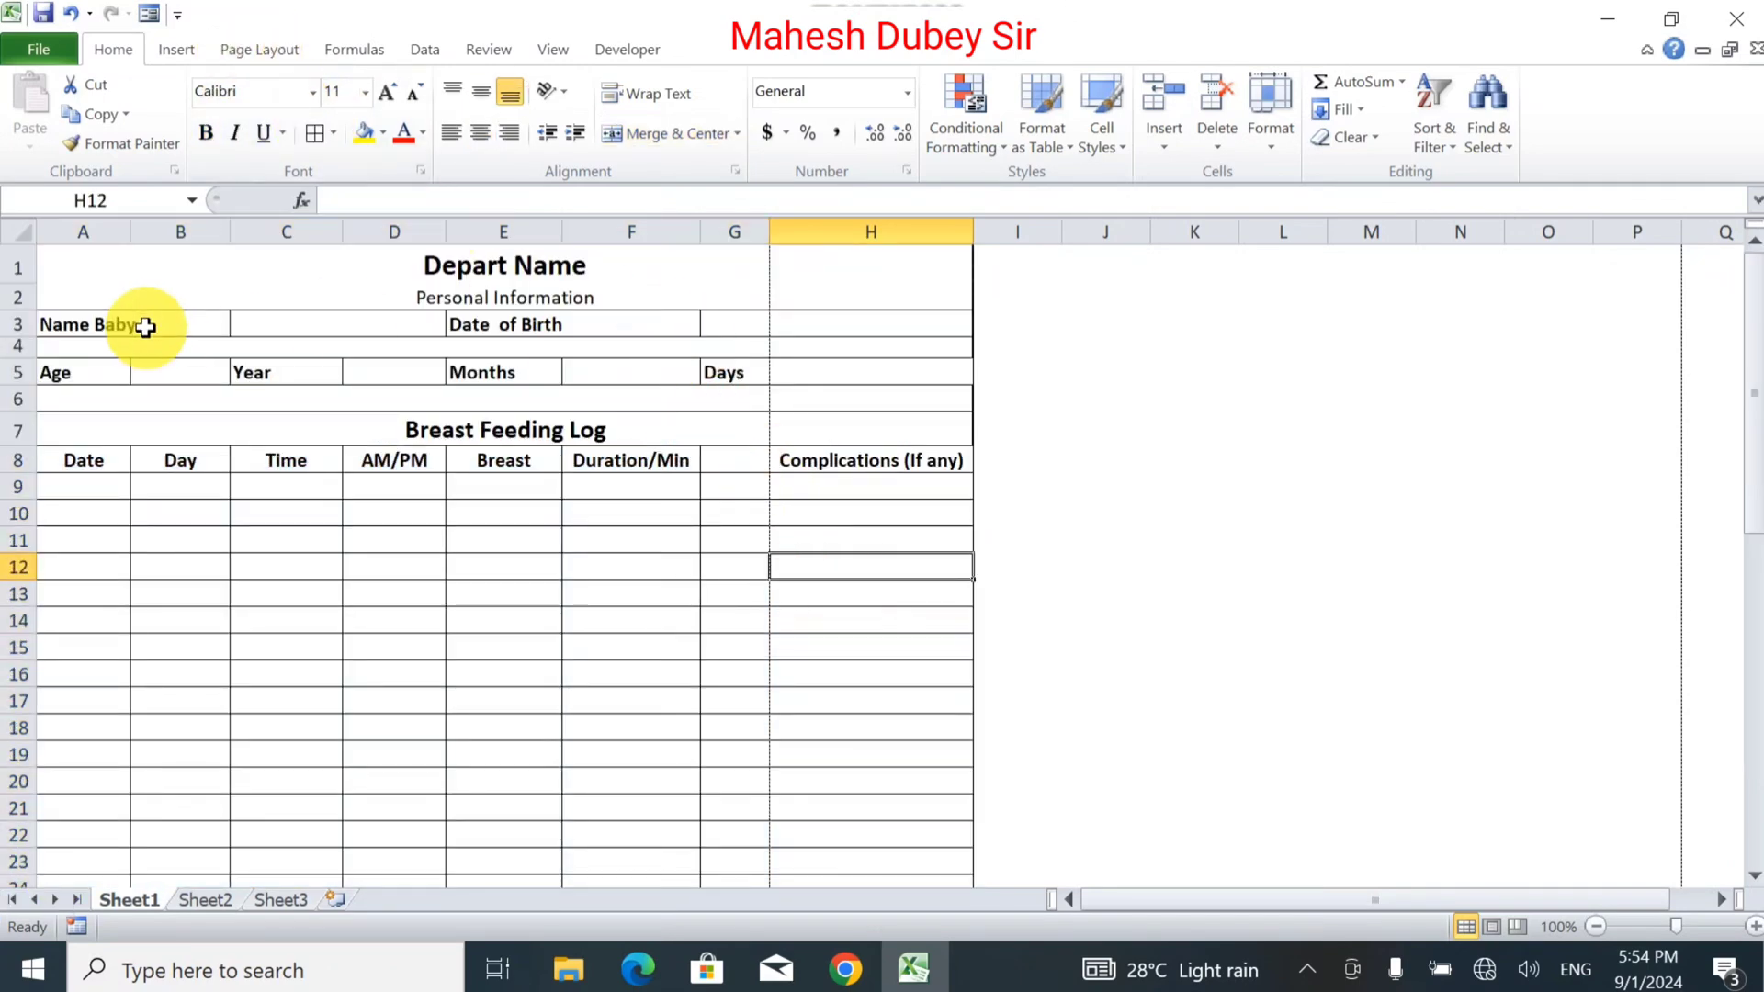
drag(343, 232, 320, 231)
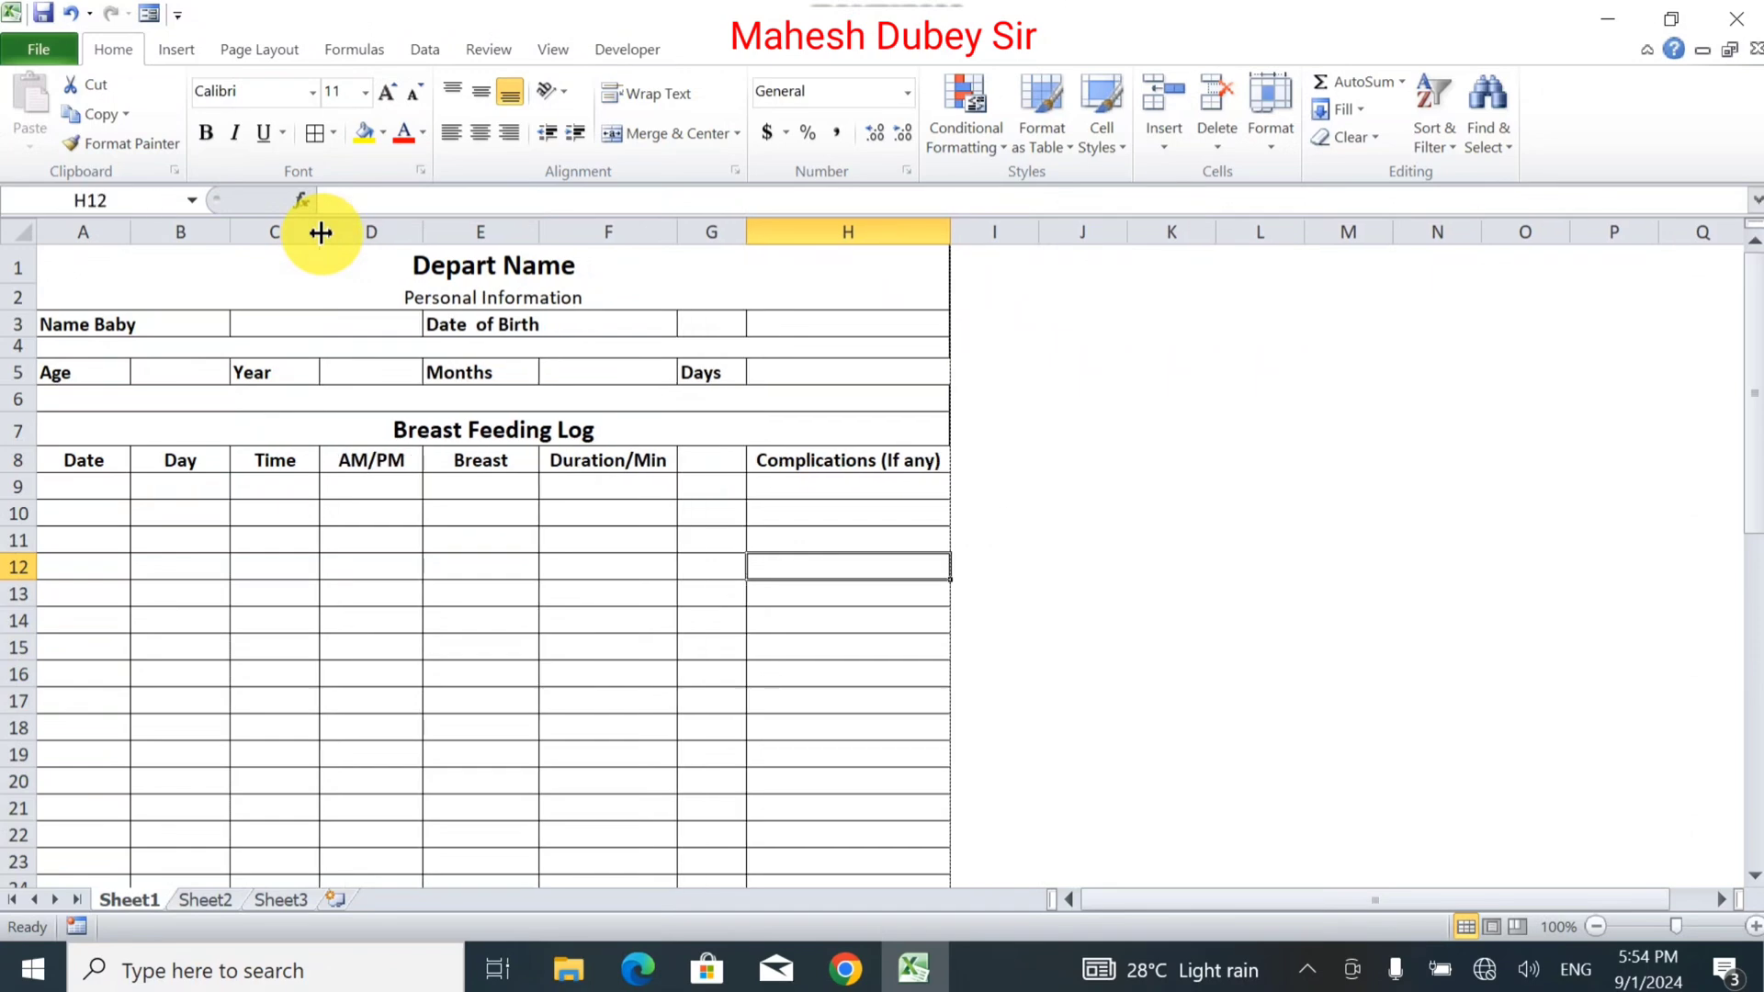
Preview the Breast Feeding Log in Print view, zoomed to page, and scroll through it.
click(28, 55)
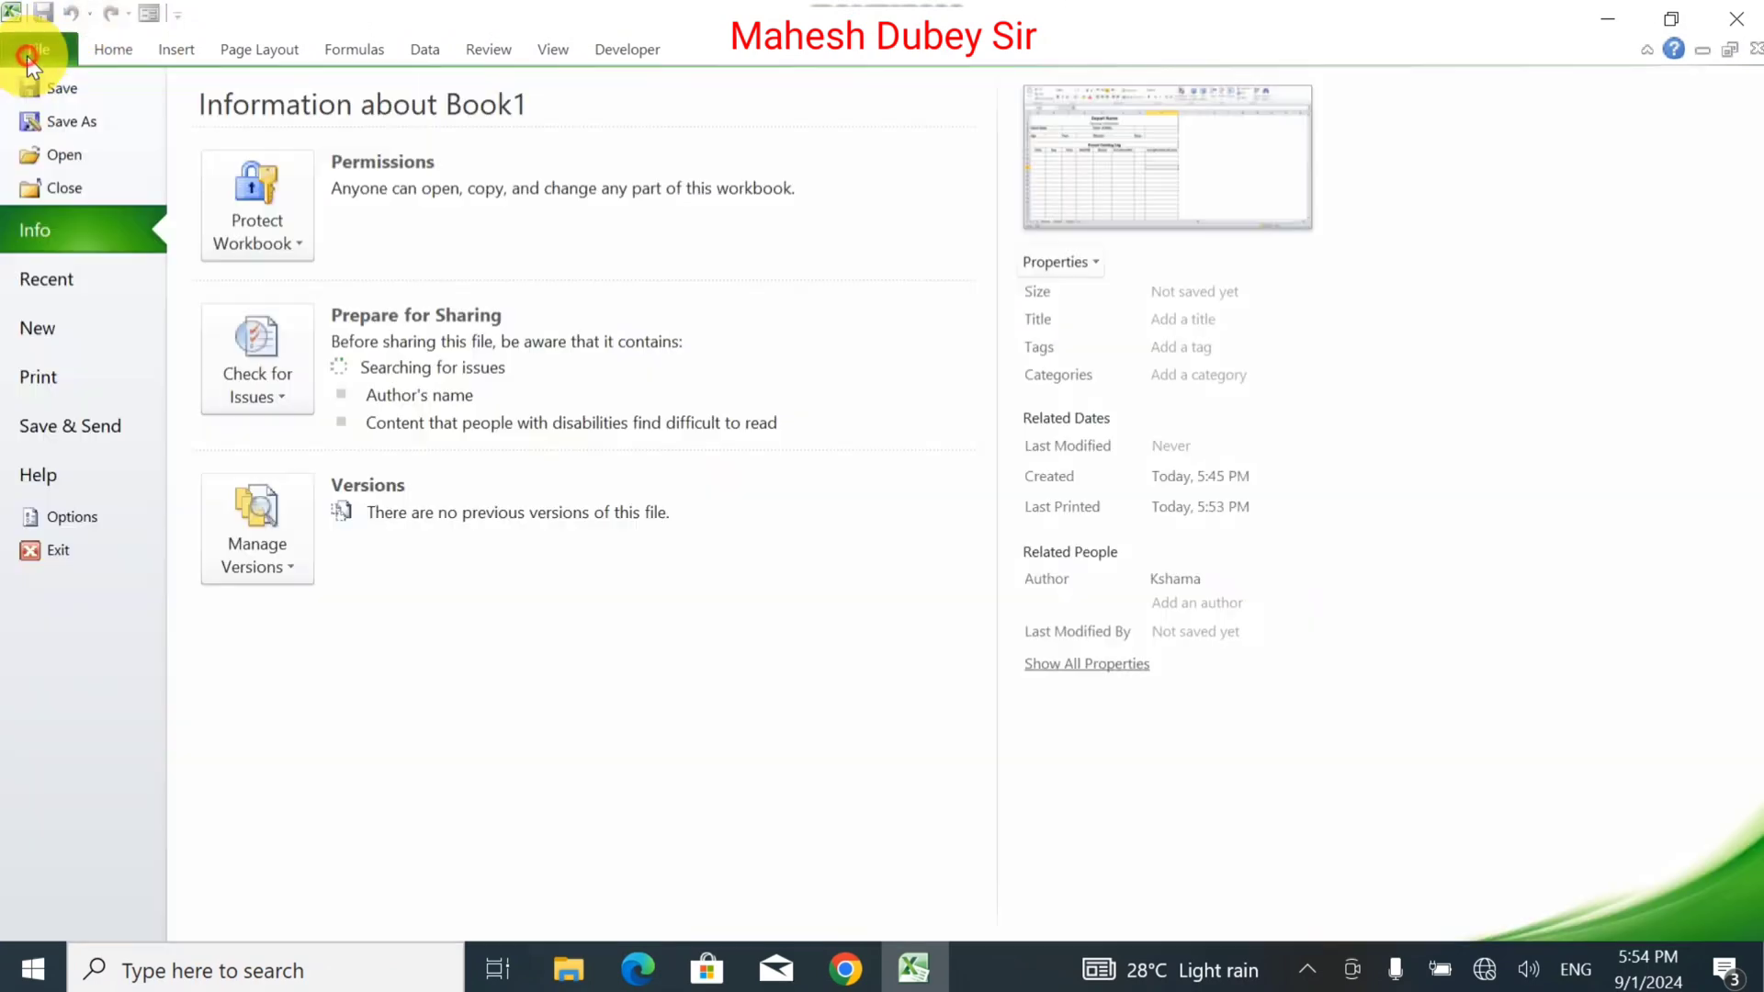
click(52, 394)
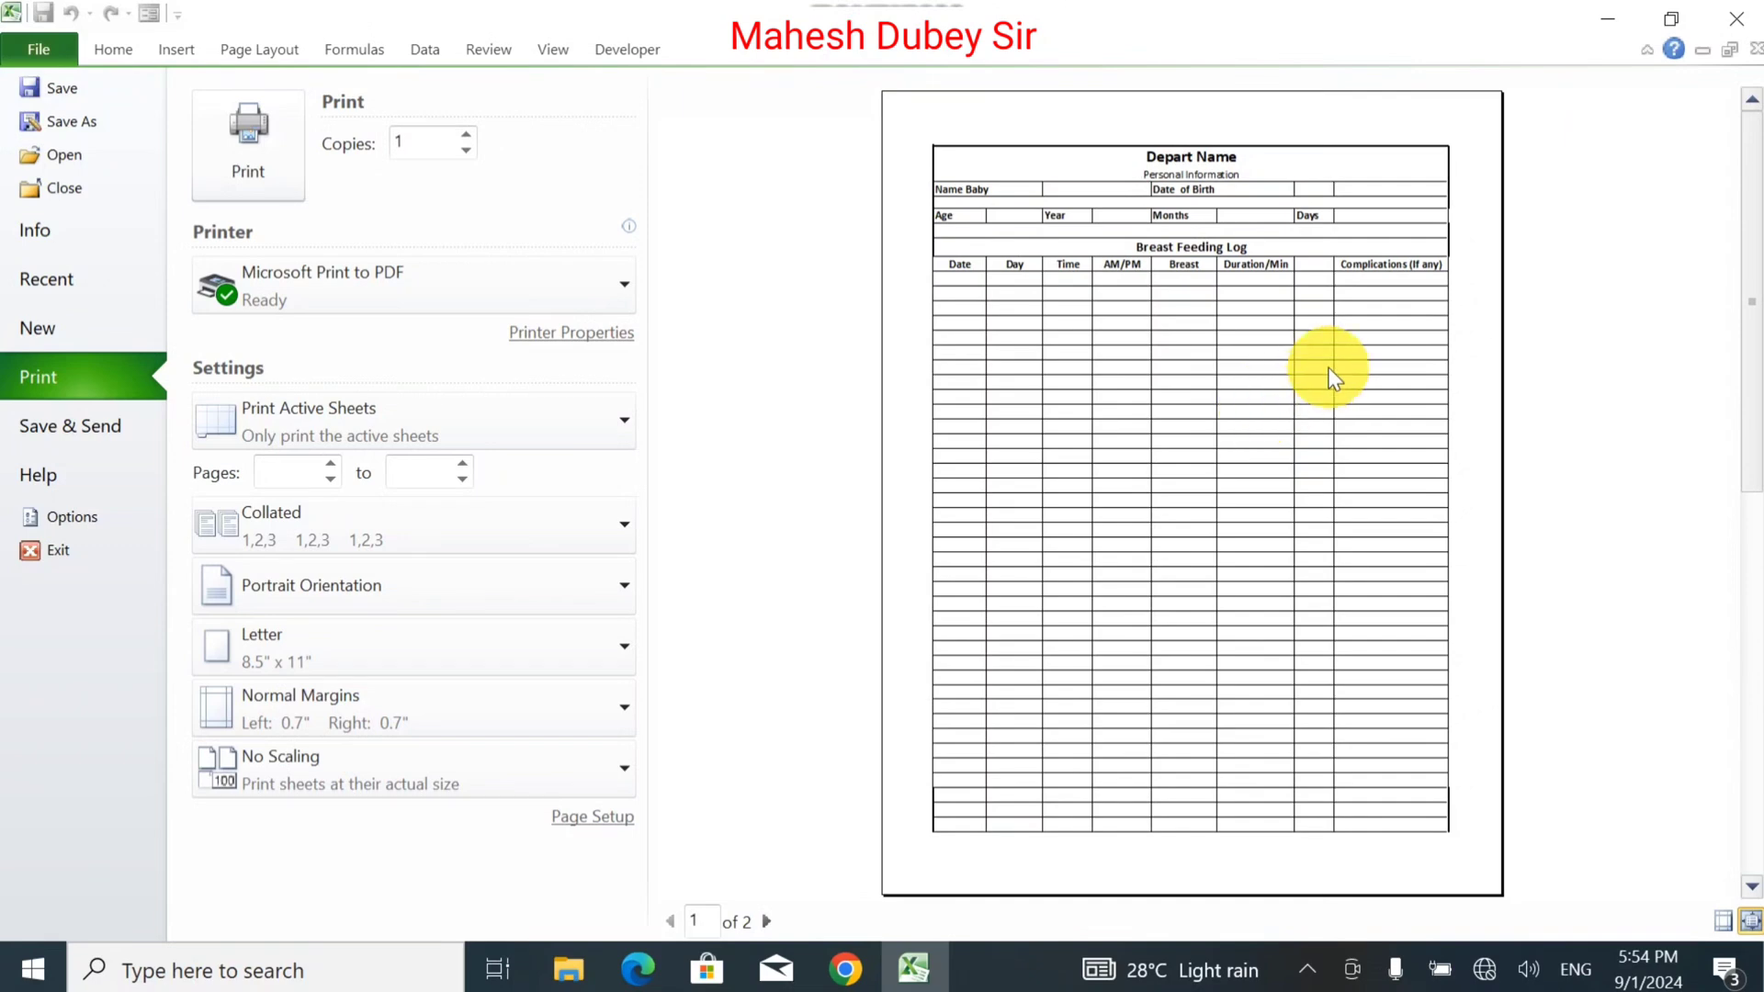
click(1751, 922)
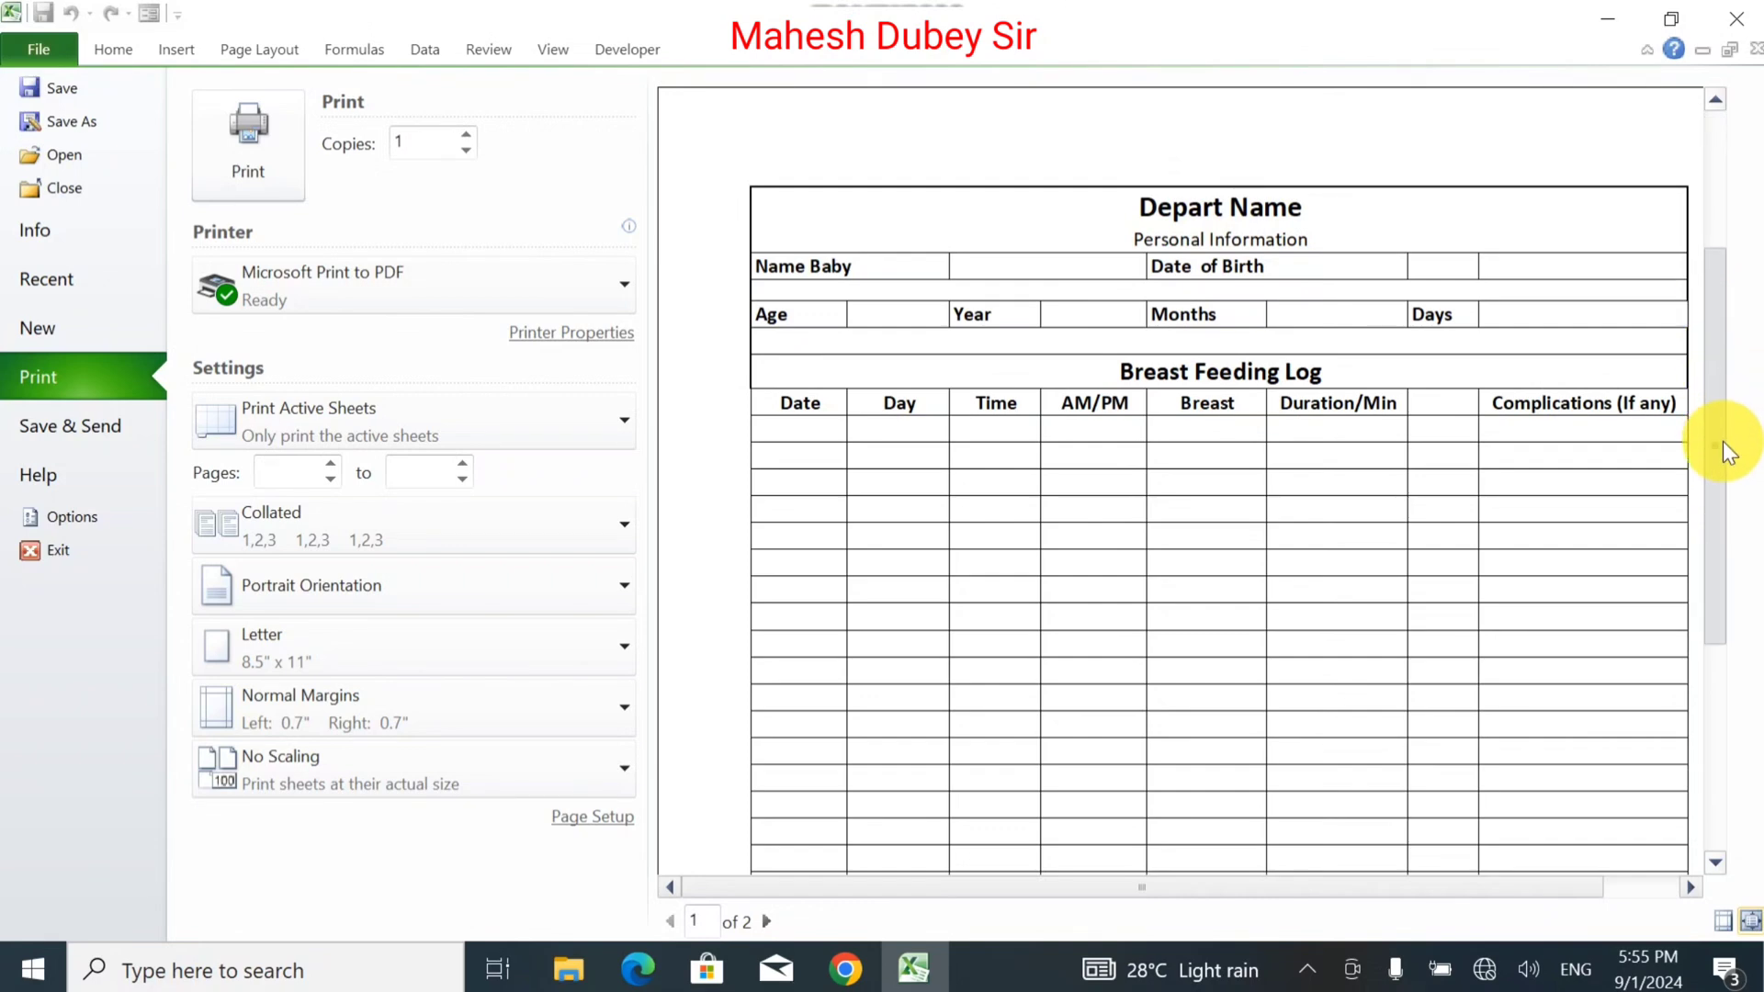
scroll(1728, 452, down, 3)
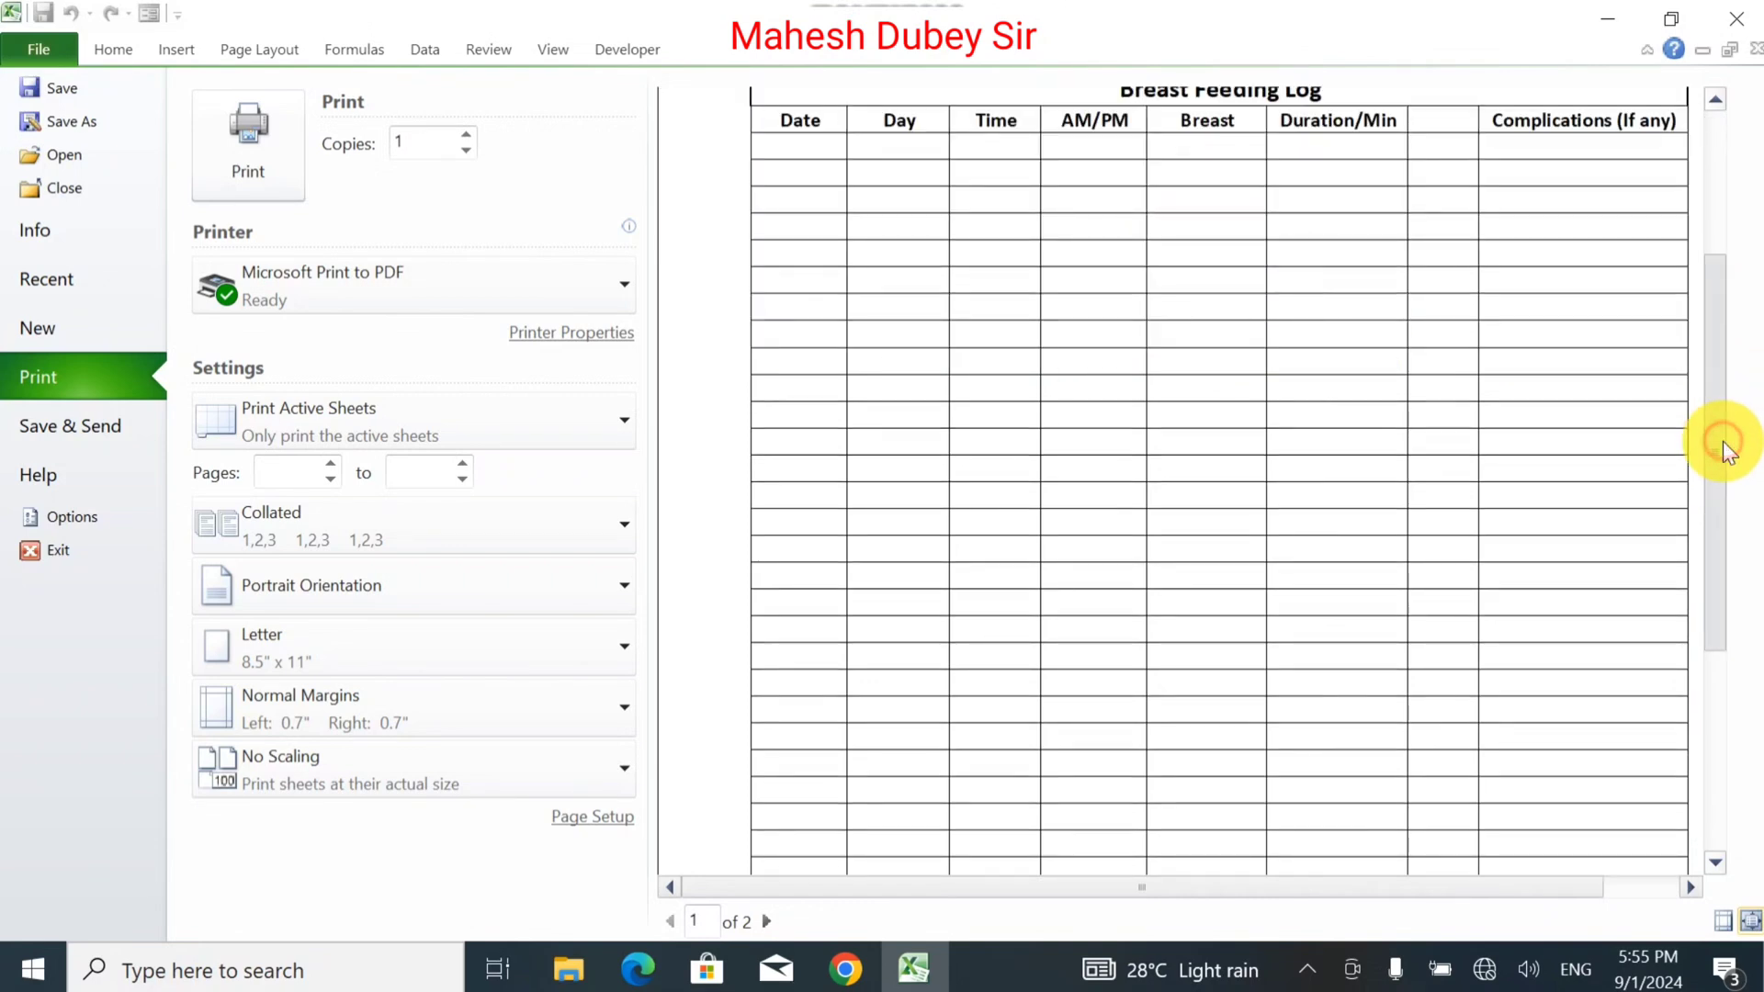
drag(1716, 443, 1736, 677)
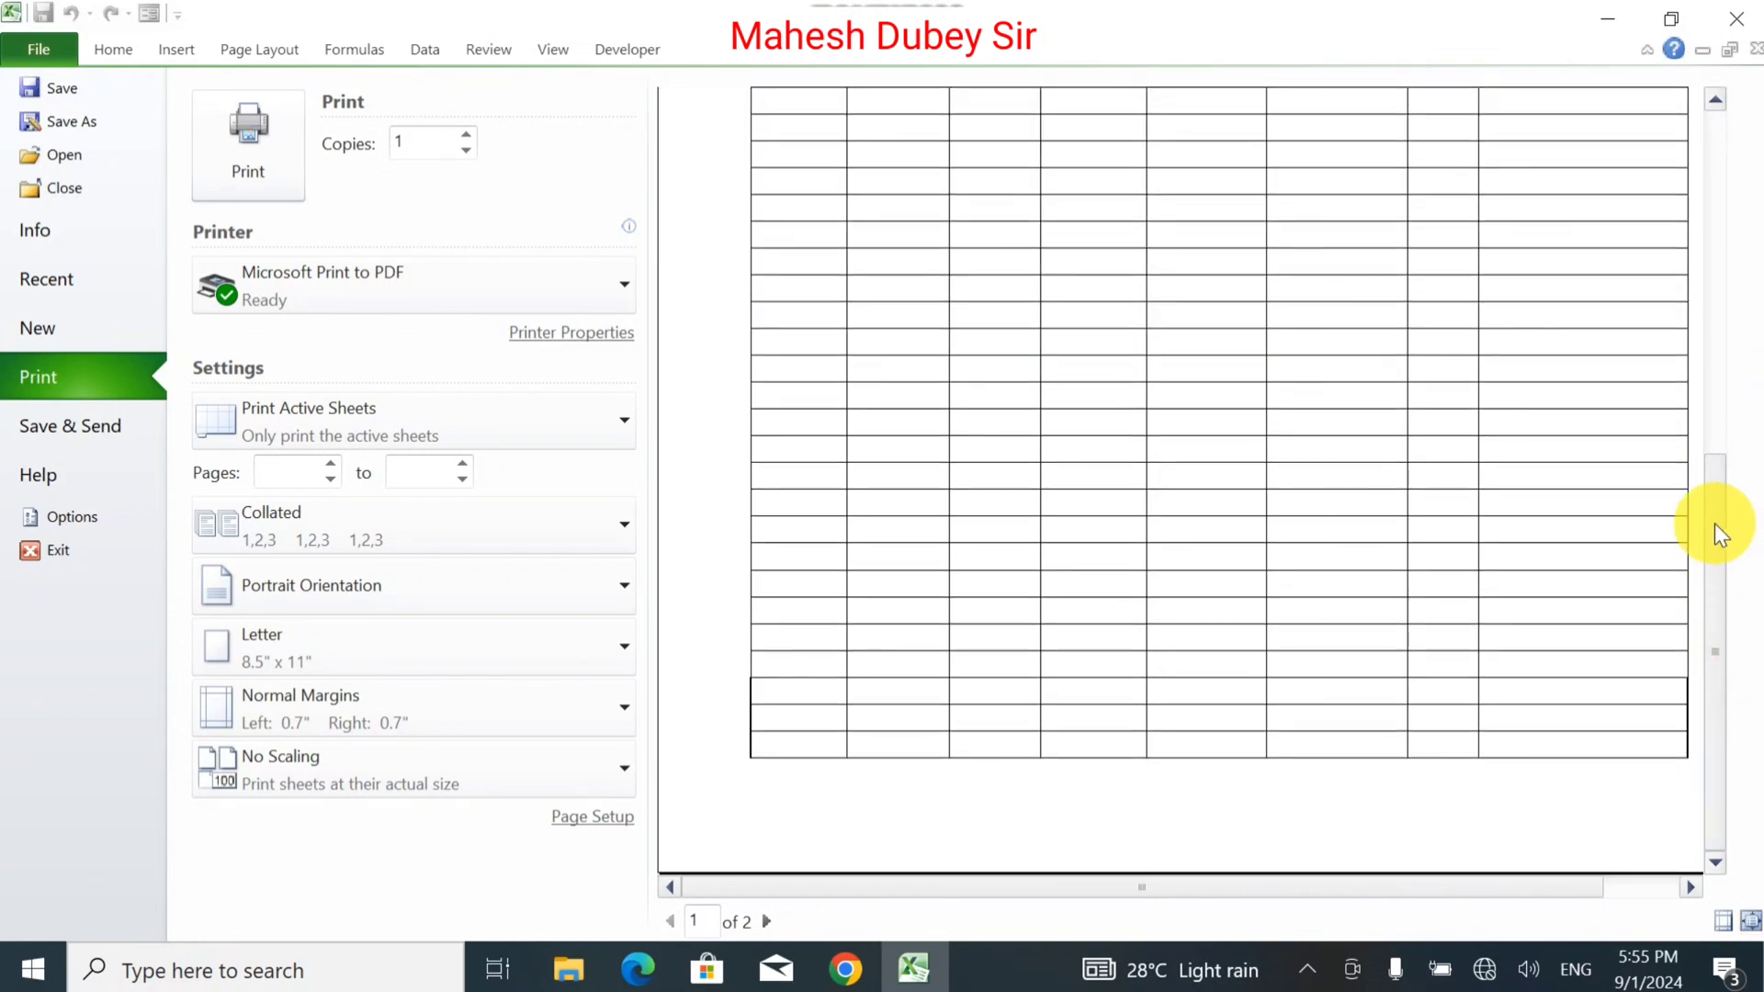
drag(1714, 526, 1720, 285)
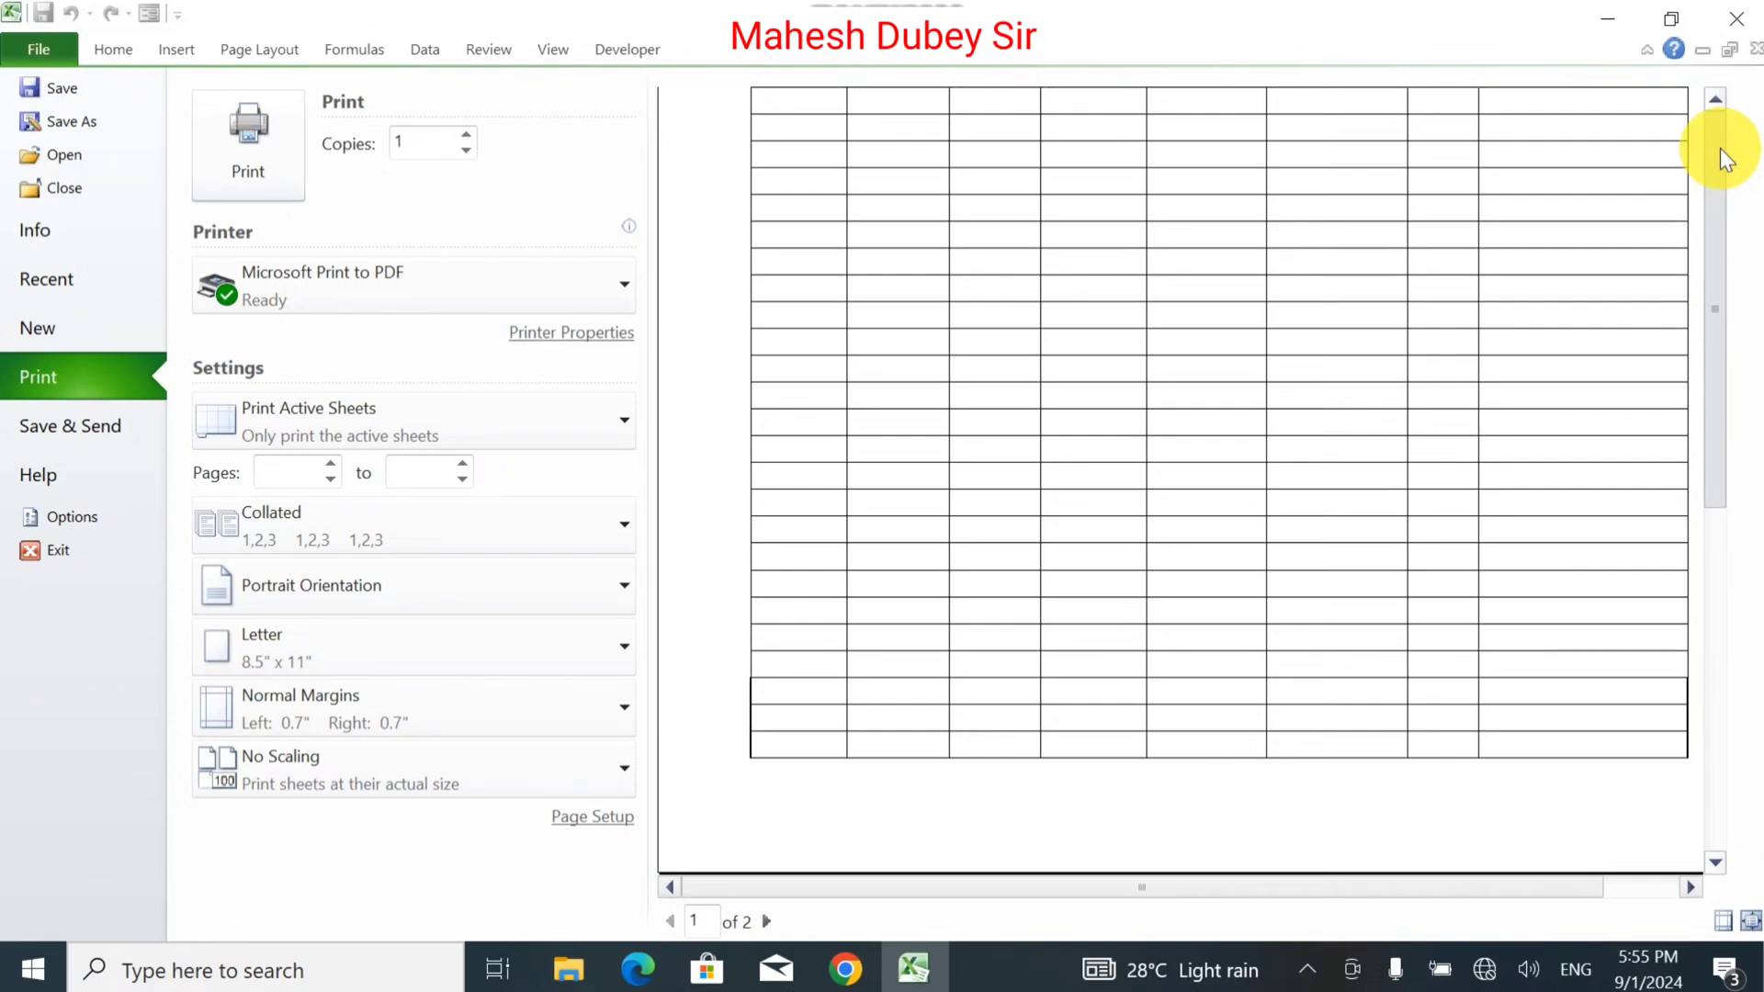